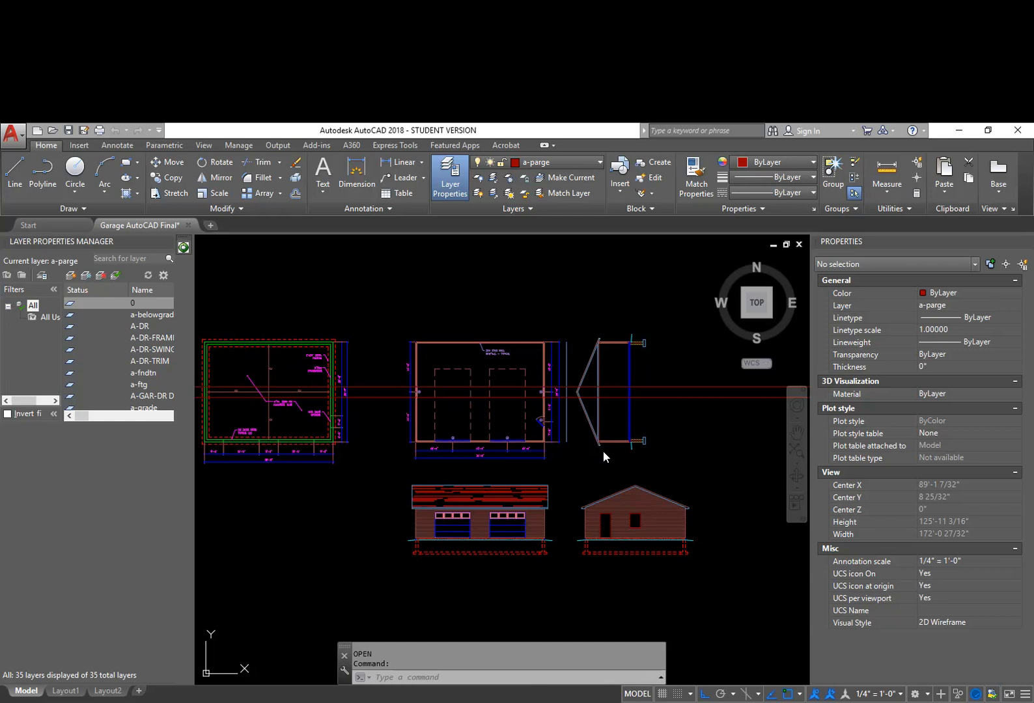
Examine the front and side elevations, including the hatch band along the base of the side elevation
scroll(472, 554, up, 4)
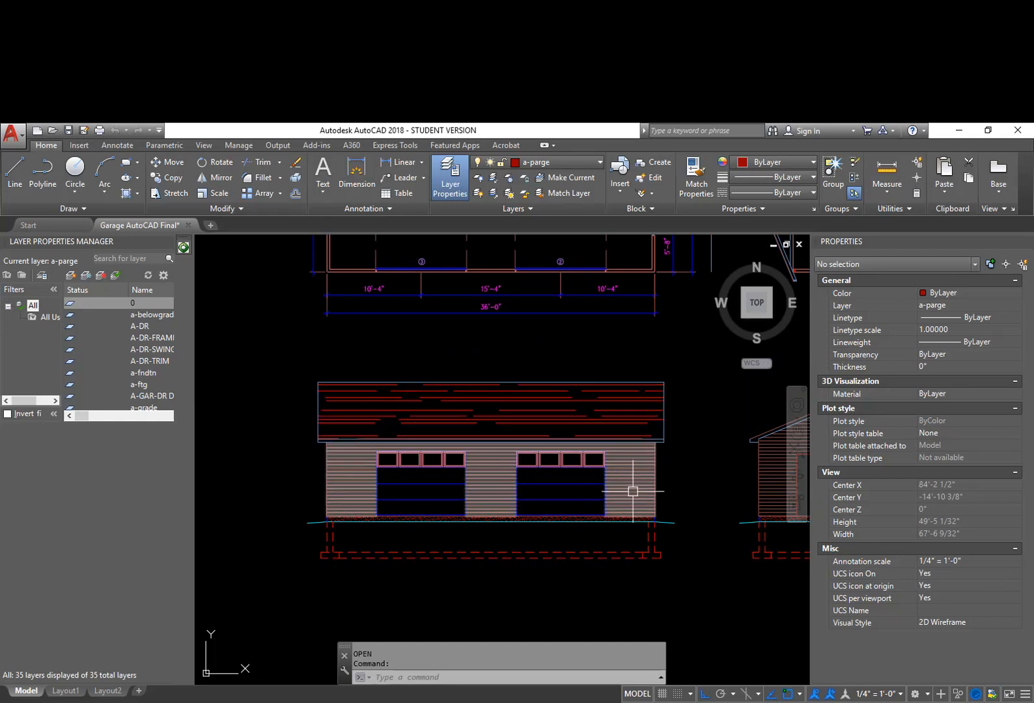
middle_drag(660, 498, 476, 481)
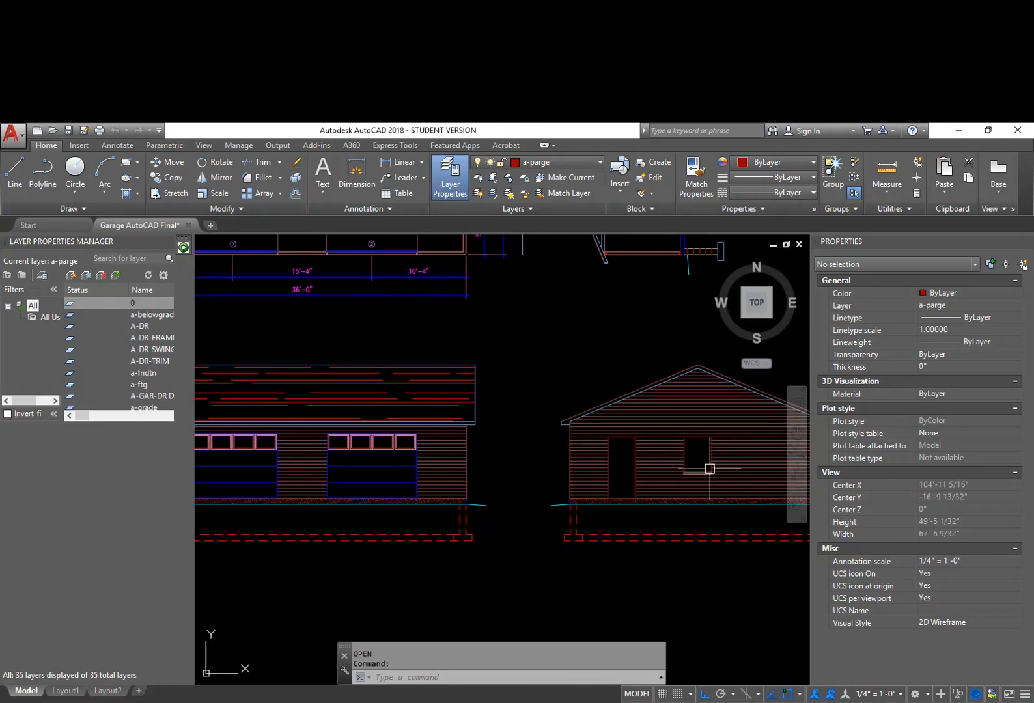
scroll(589, 546, up, 4)
scroll(556, 451, up, 3)
click(598, 434)
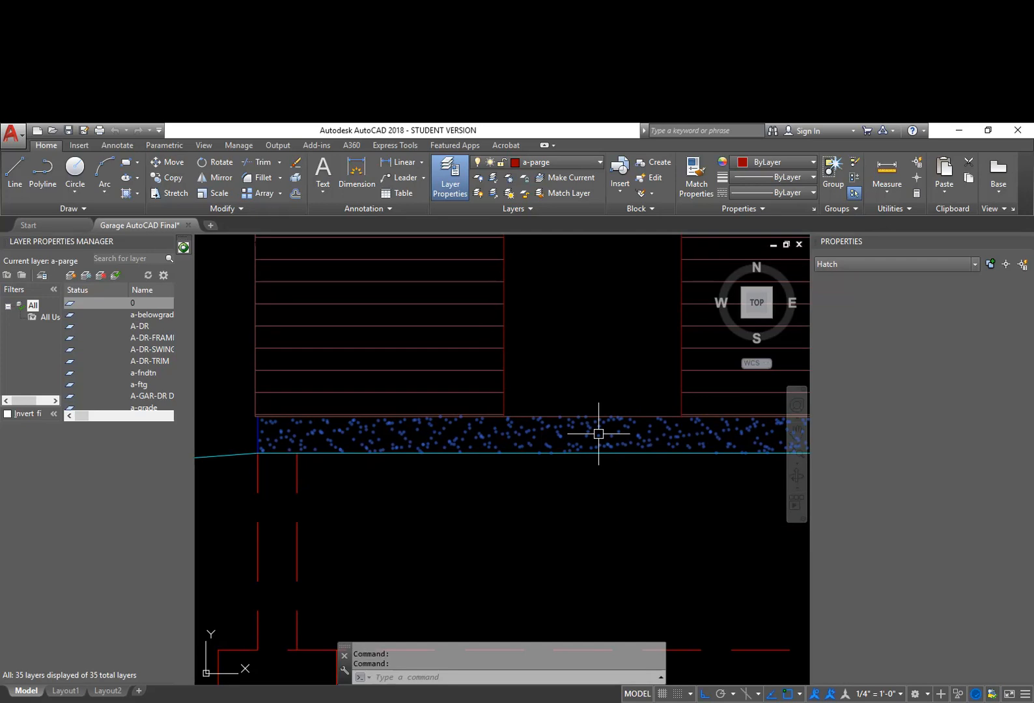
key(Escape)
scroll(420, 503, down, 5)
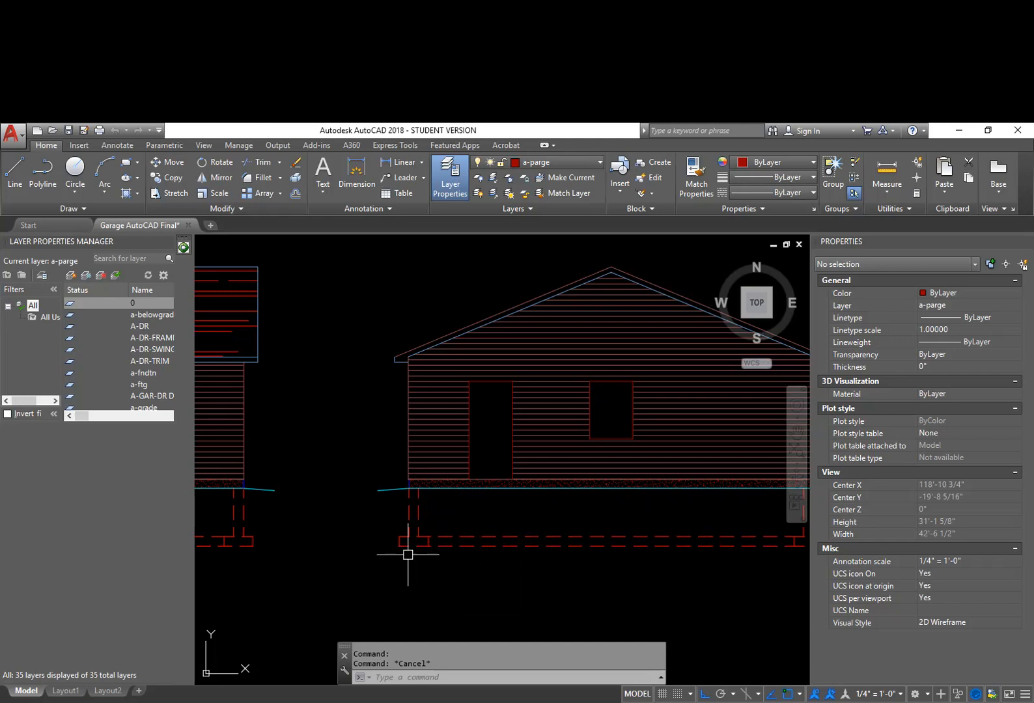
scroll(383, 573, down, 4)
middle_drag(391, 575, 563, 576)
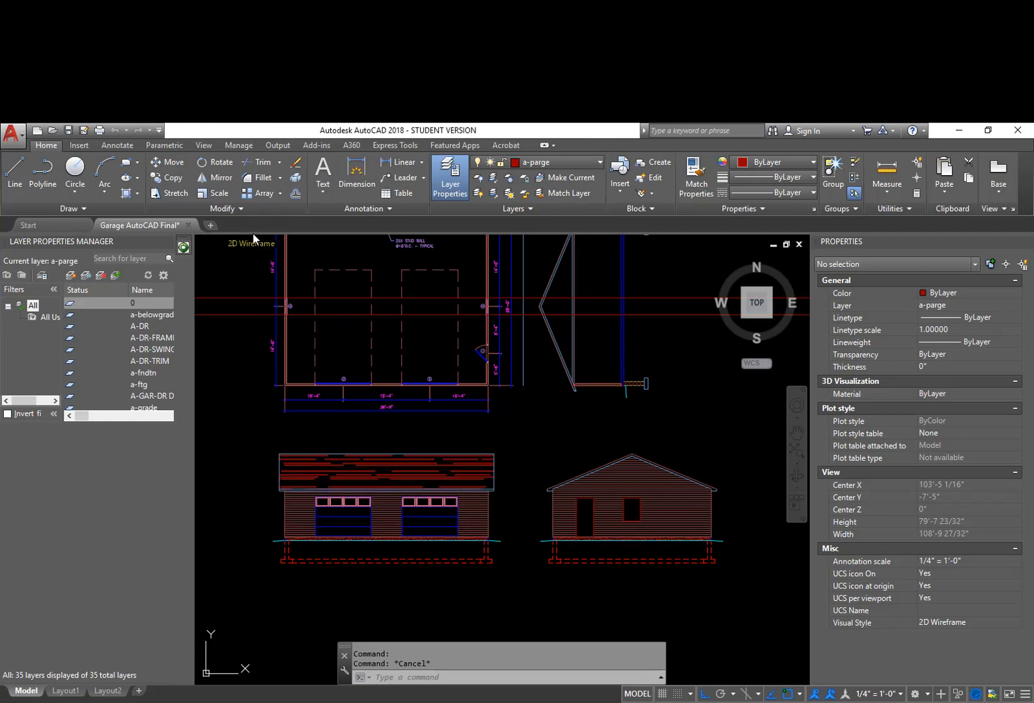
Review the Annotative text style's font, paper text height and width factor without changing them
click(123, 147)
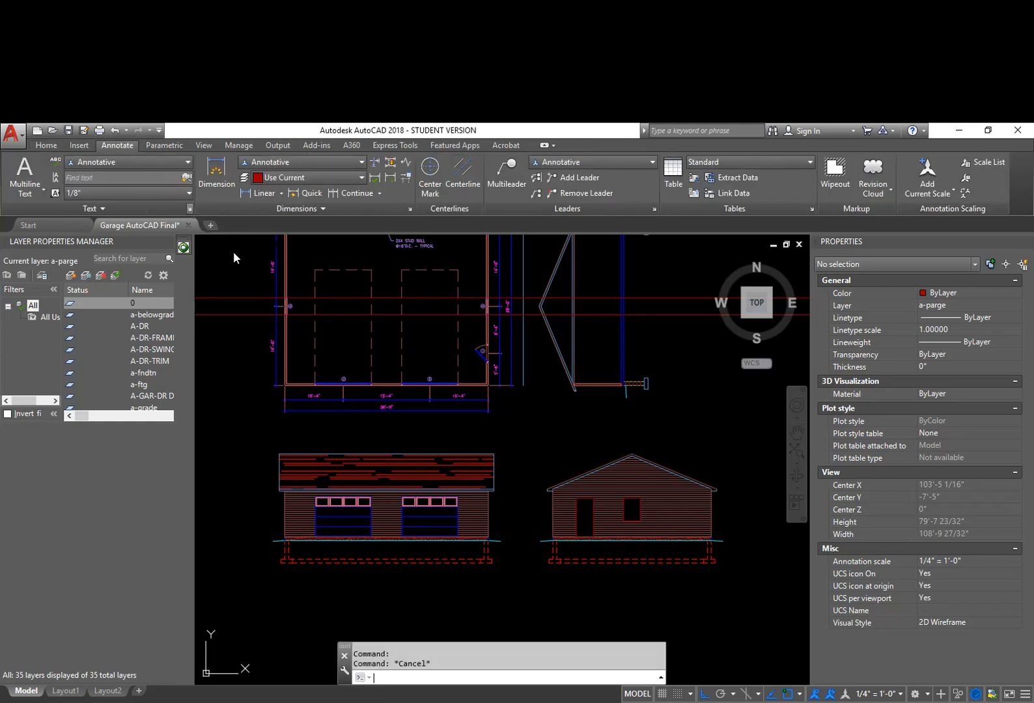
click(190, 209)
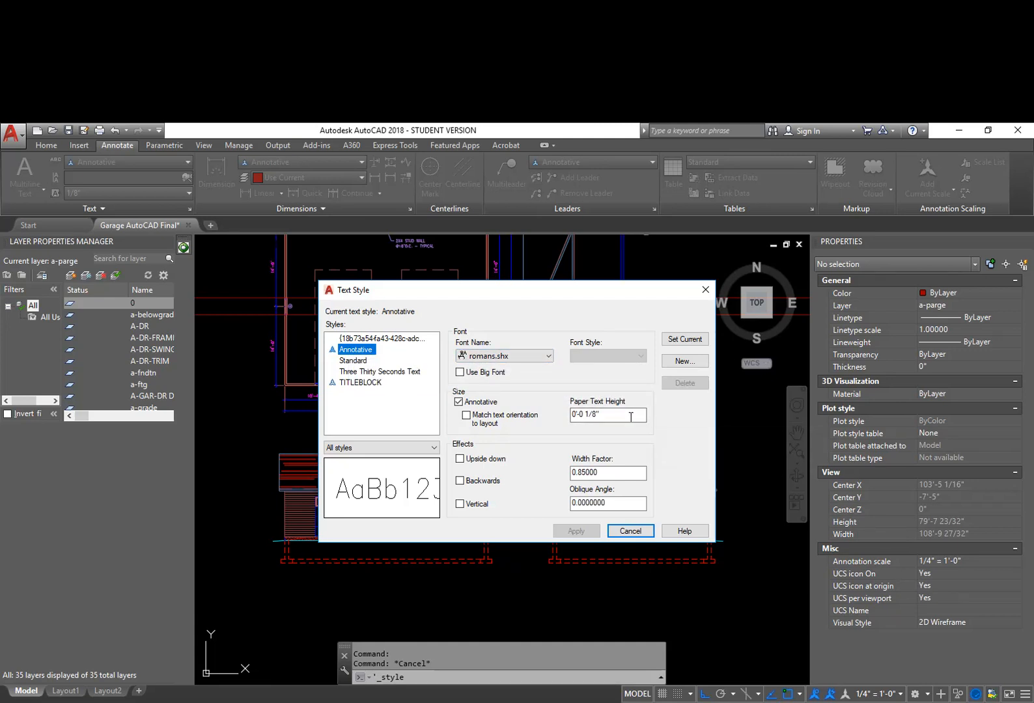
click(629, 531)
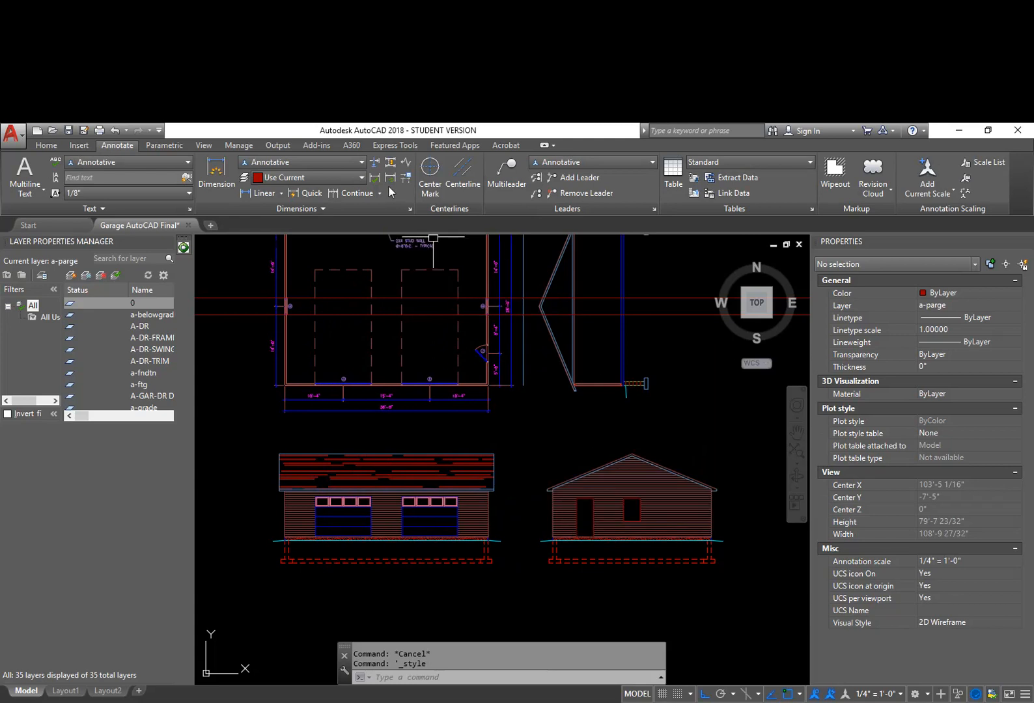
click(511, 192)
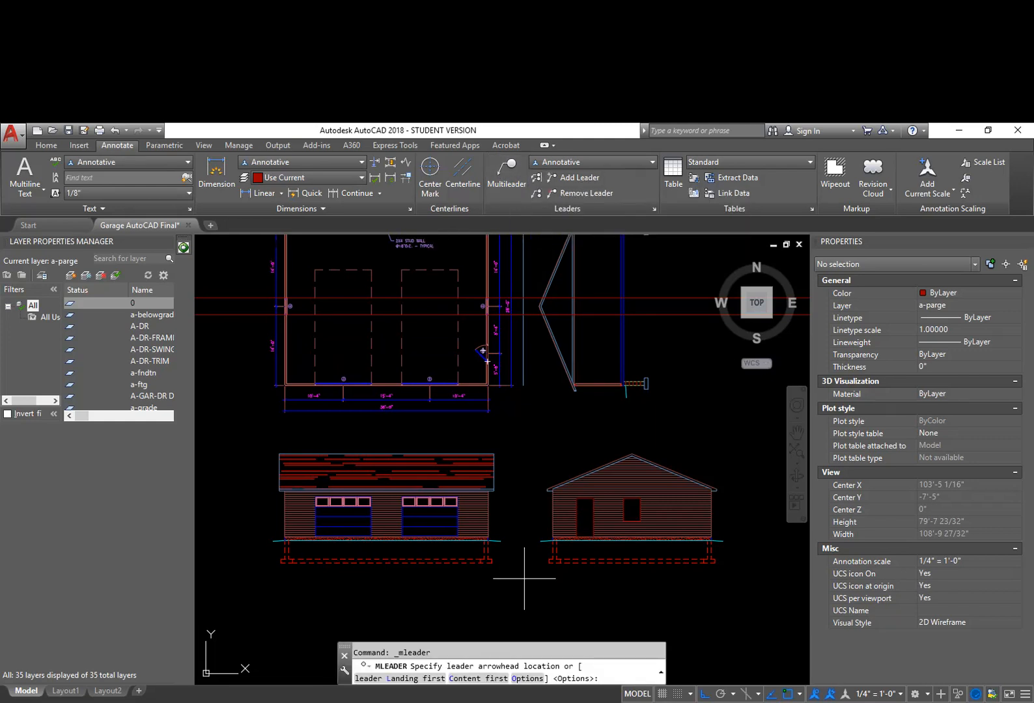
key(Return)
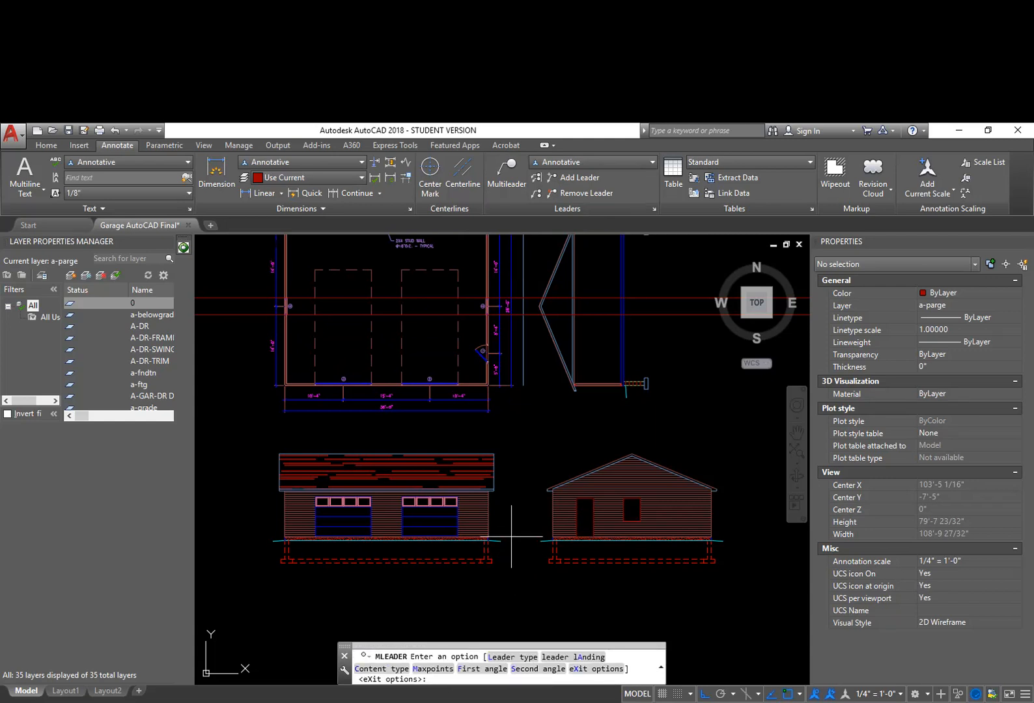
key(Escape)
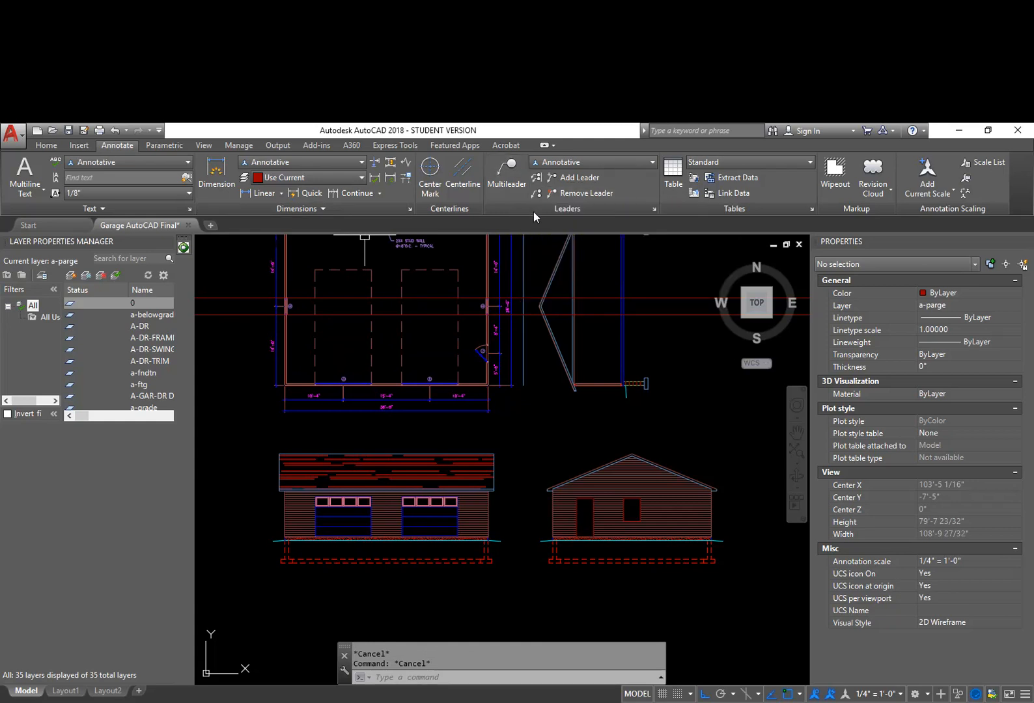
Review the leader format, leader structure and content settings of the Annotative multileader style
click(653, 208)
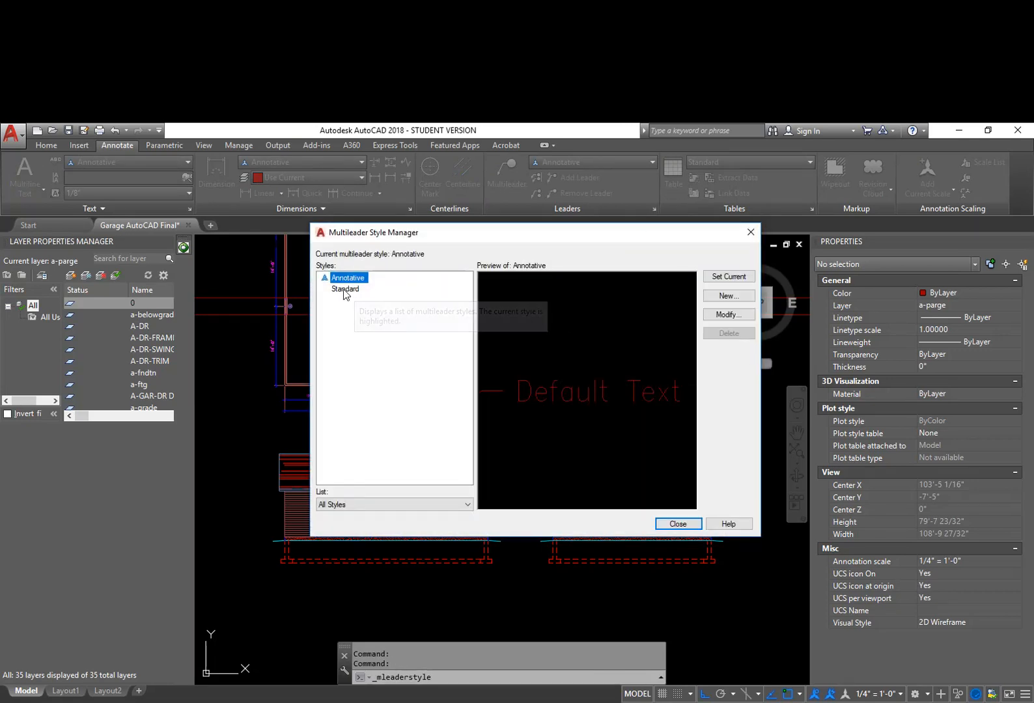
click(727, 314)
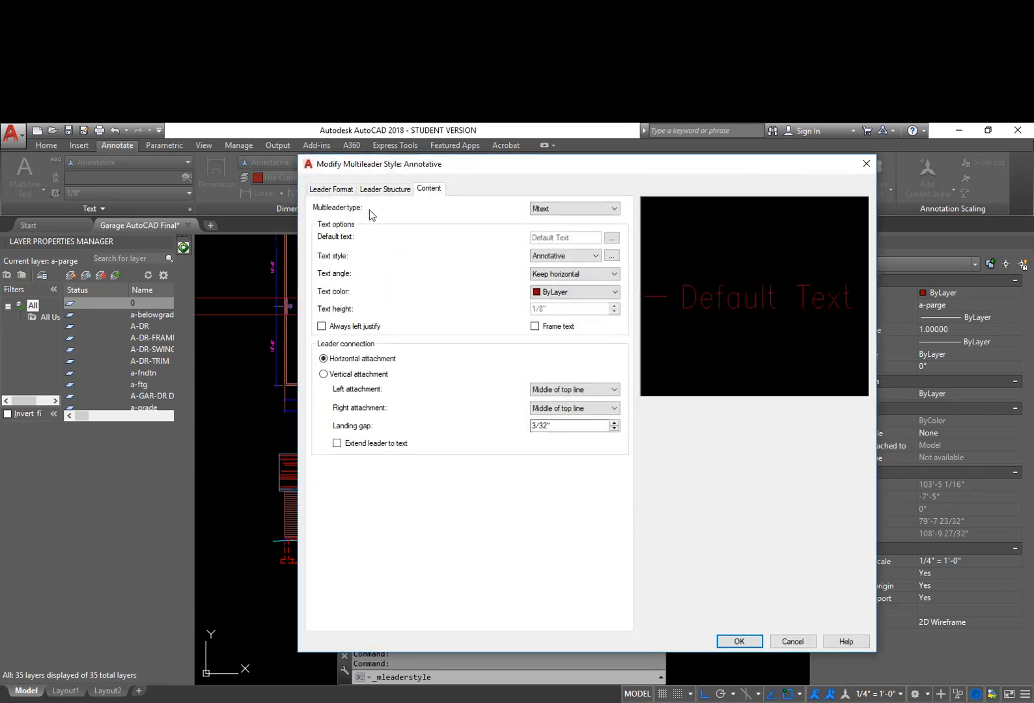
click(336, 194)
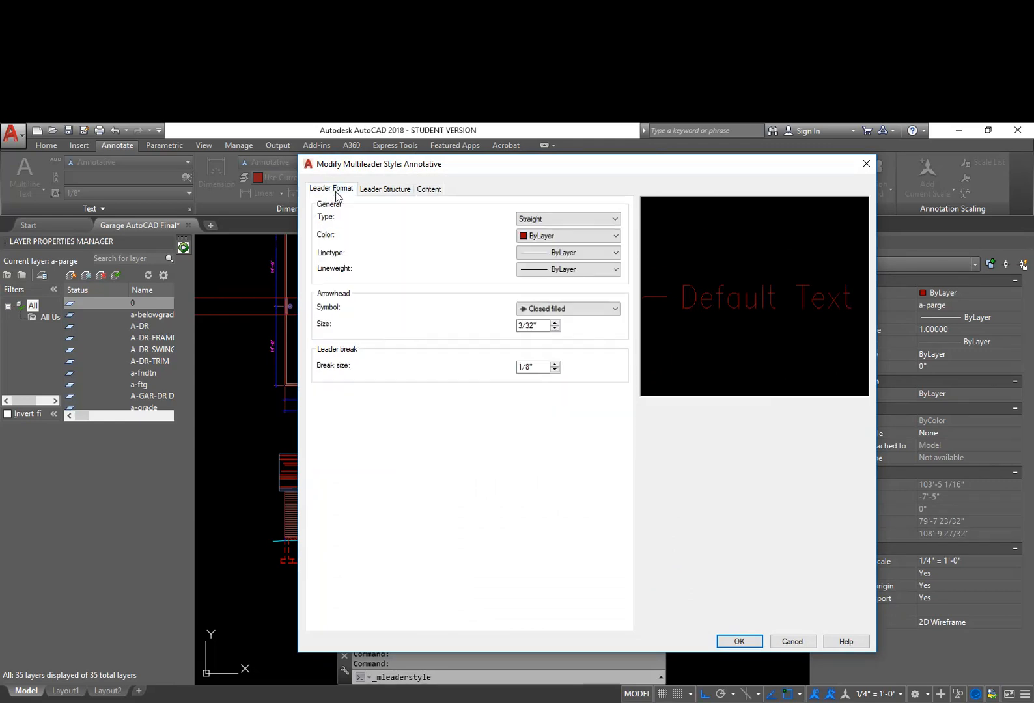
click(390, 195)
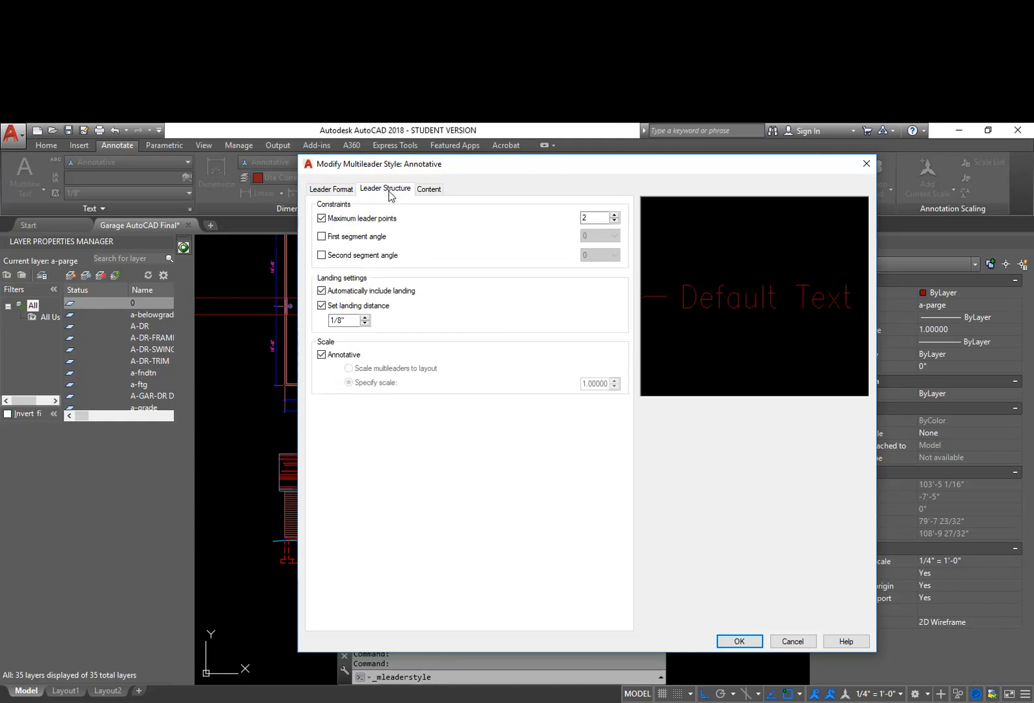
click(434, 190)
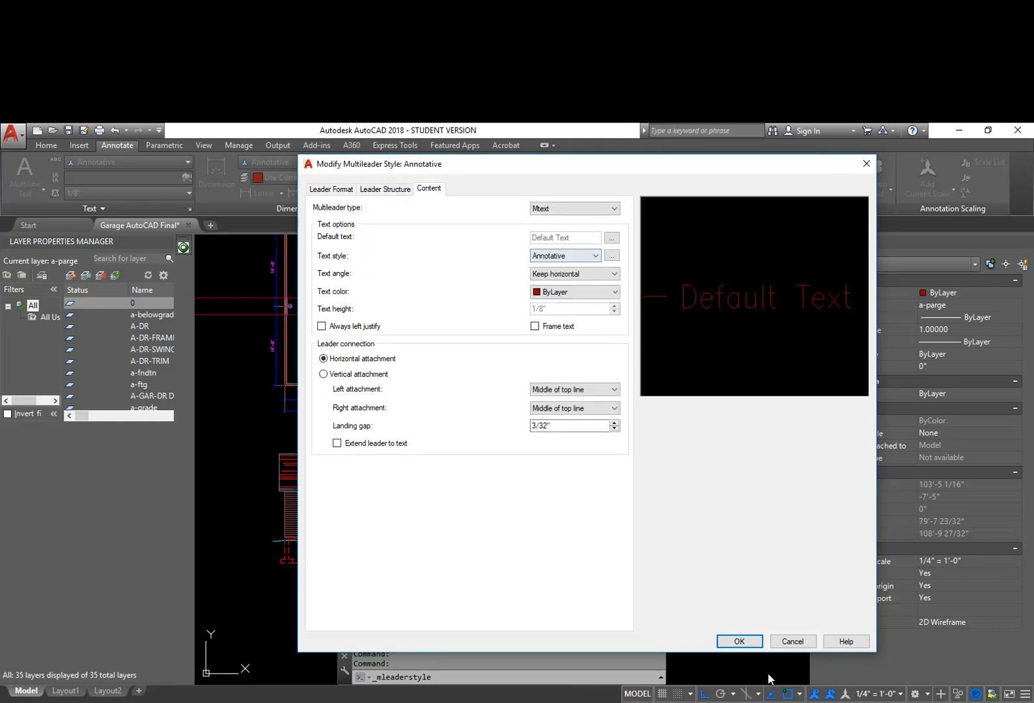
click(740, 642)
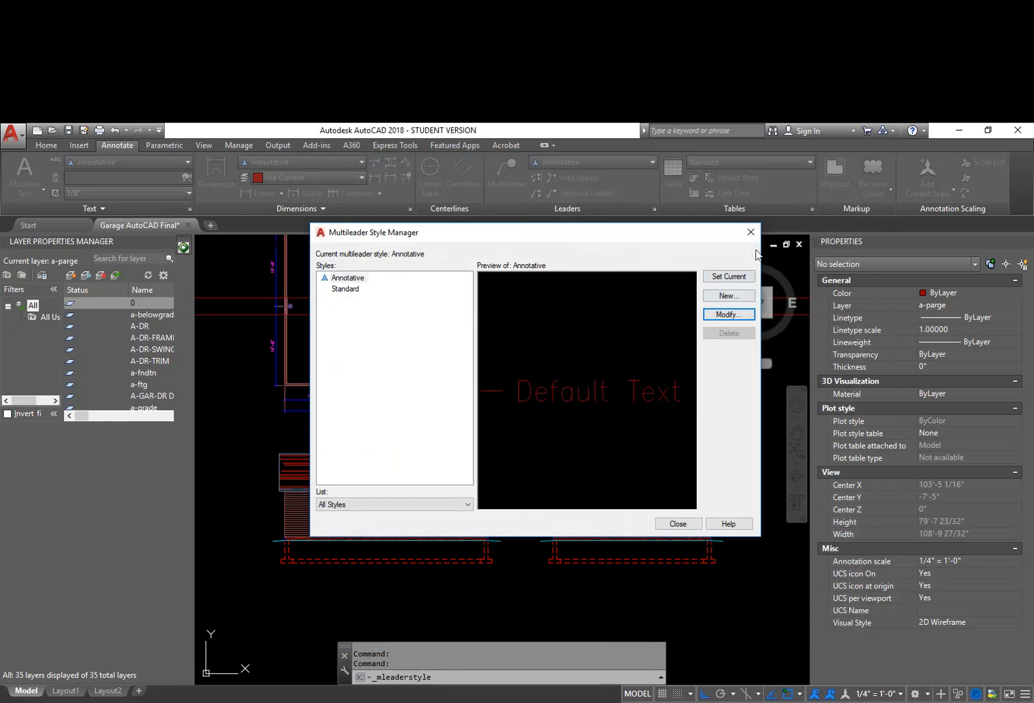
click(751, 232)
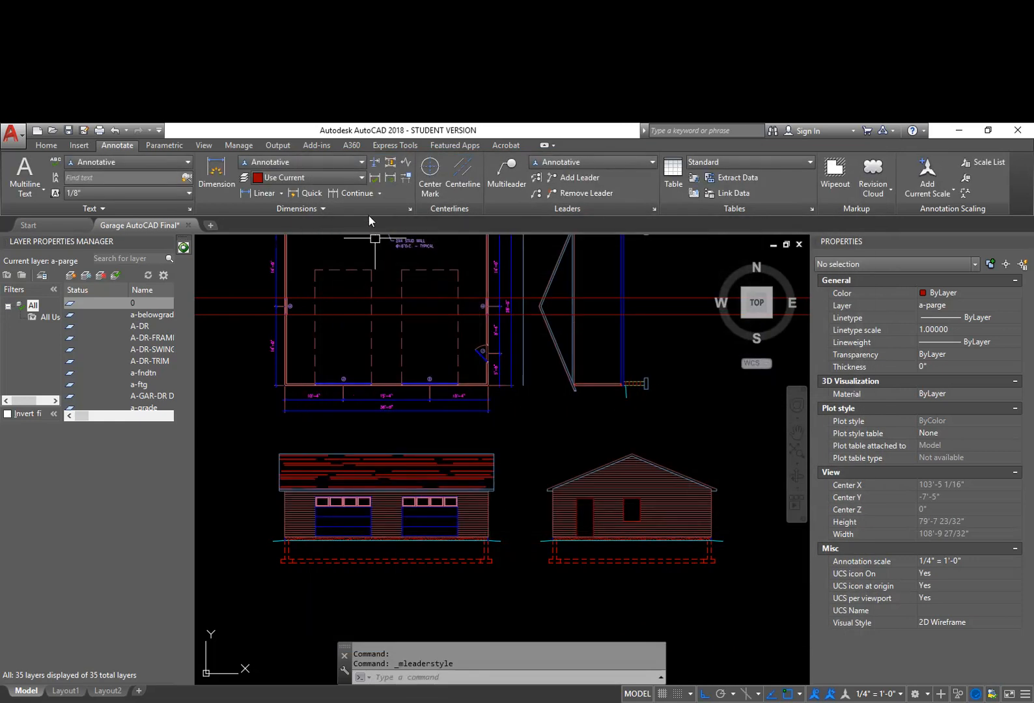
Make A-TEXT the current layer
click(46, 145)
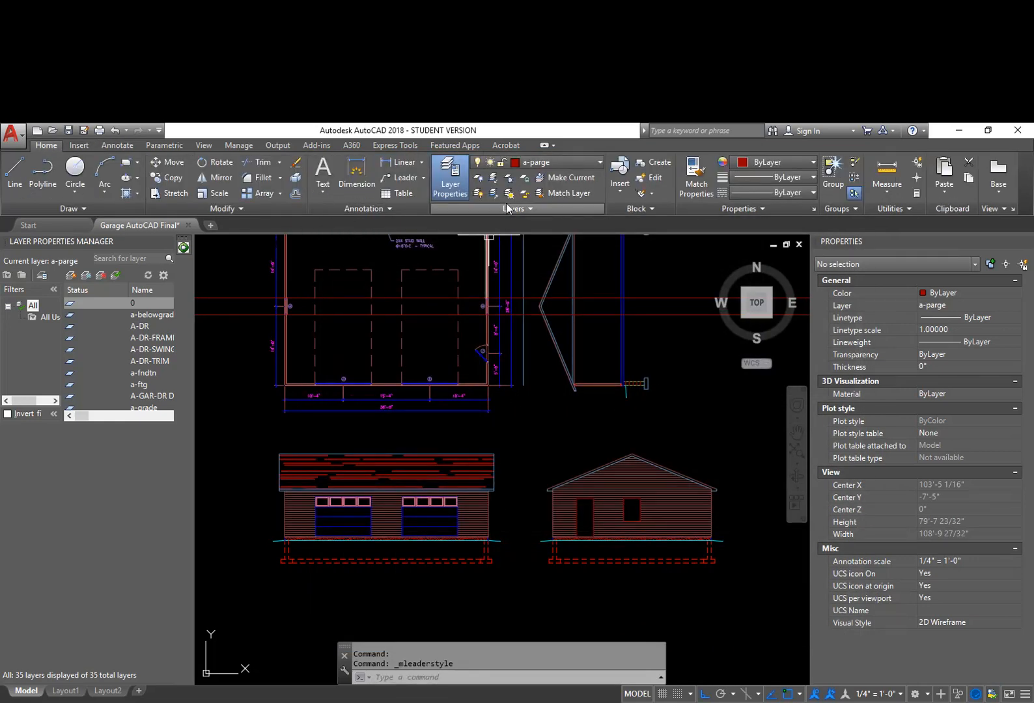
click(554, 164)
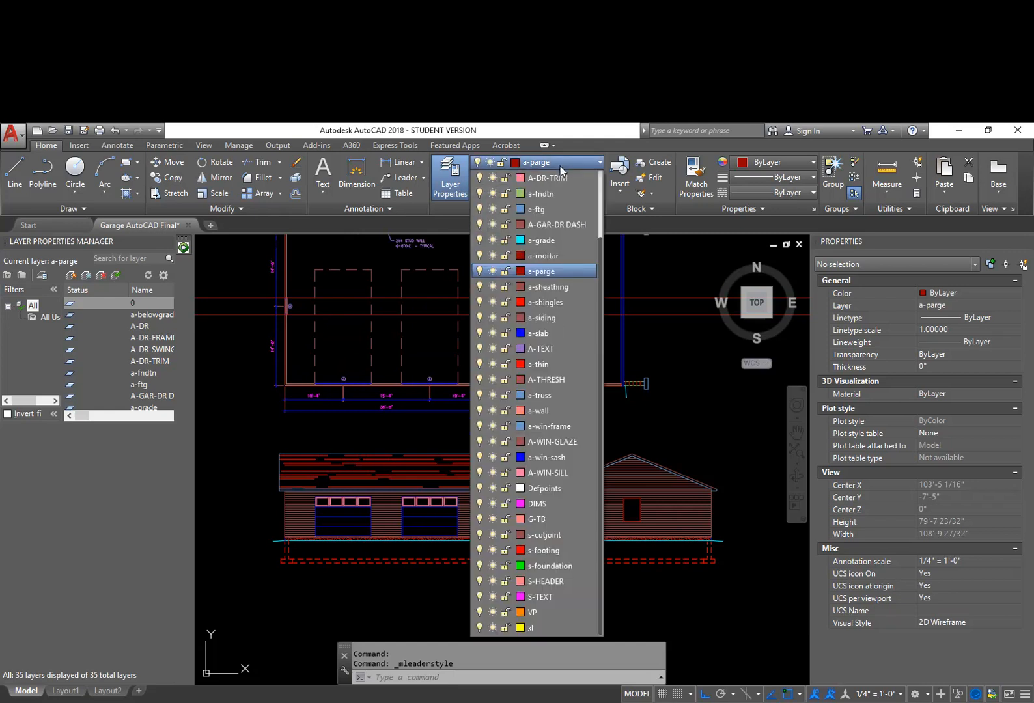
click(538, 349)
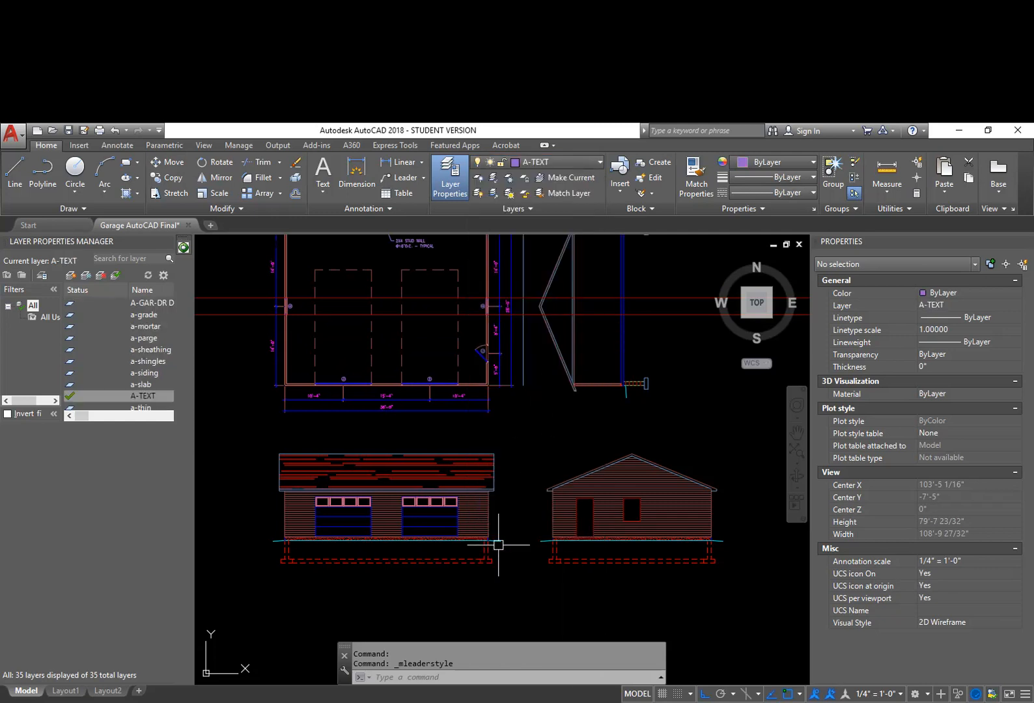
Move the front and side elevations together straight down by about 5 feet, away from the floor plan
scroll(485, 557, up, 2)
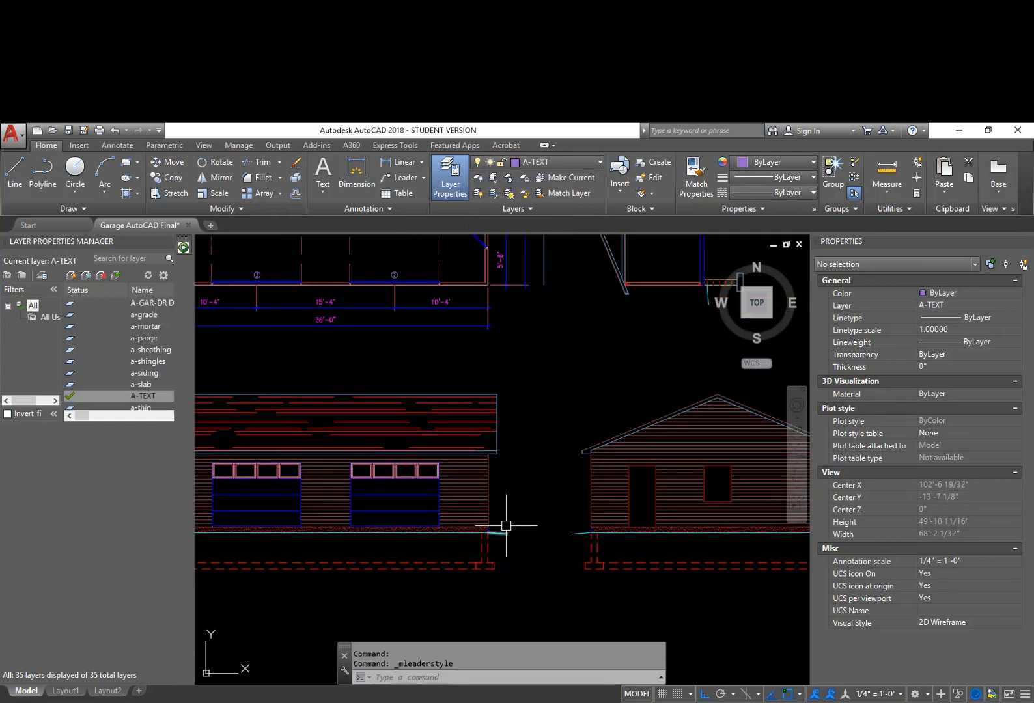
scroll(523, 525, down, 2)
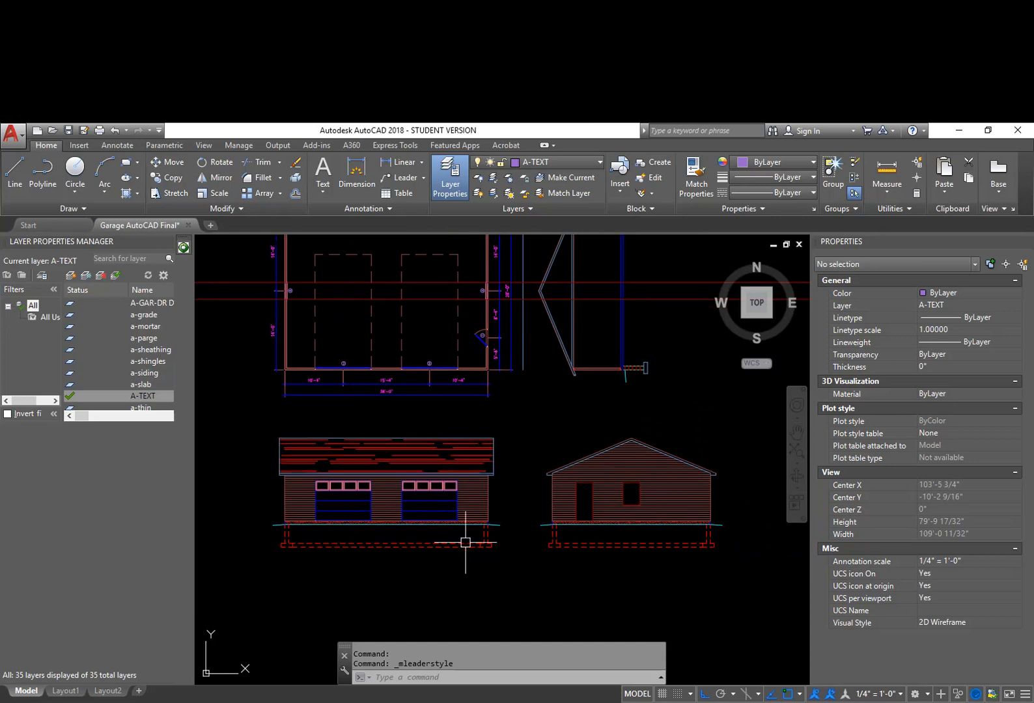
middle_drag(565, 531, 506, 523)
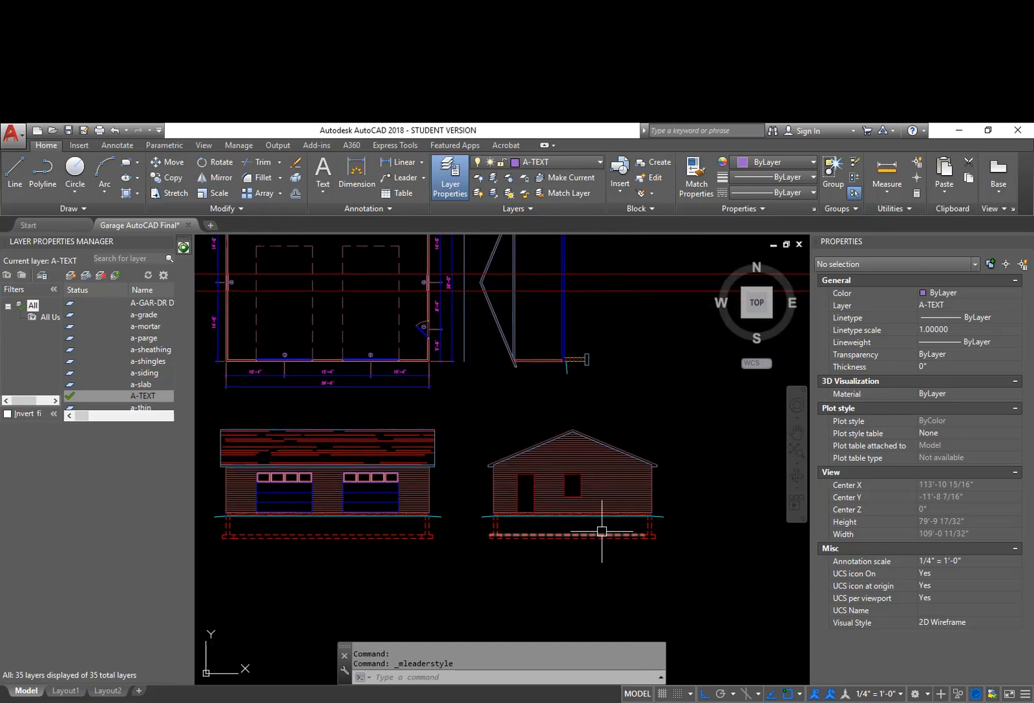
text(m)
key(Return)
click(693, 561)
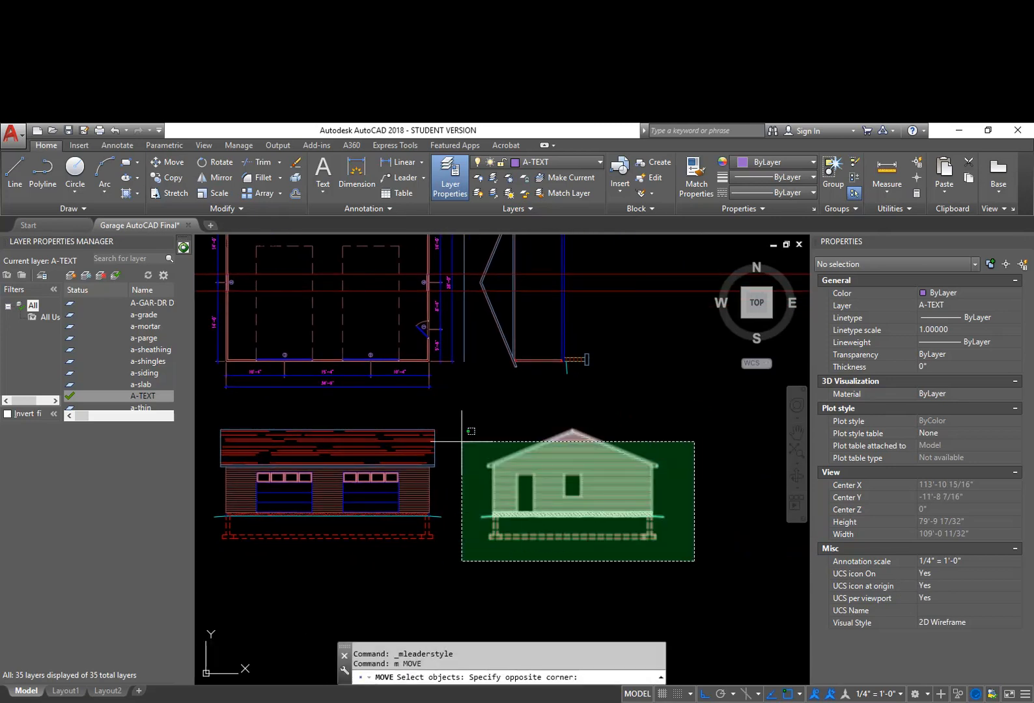
middle_drag(222, 424, 316, 427)
click(289, 408)
key(Return)
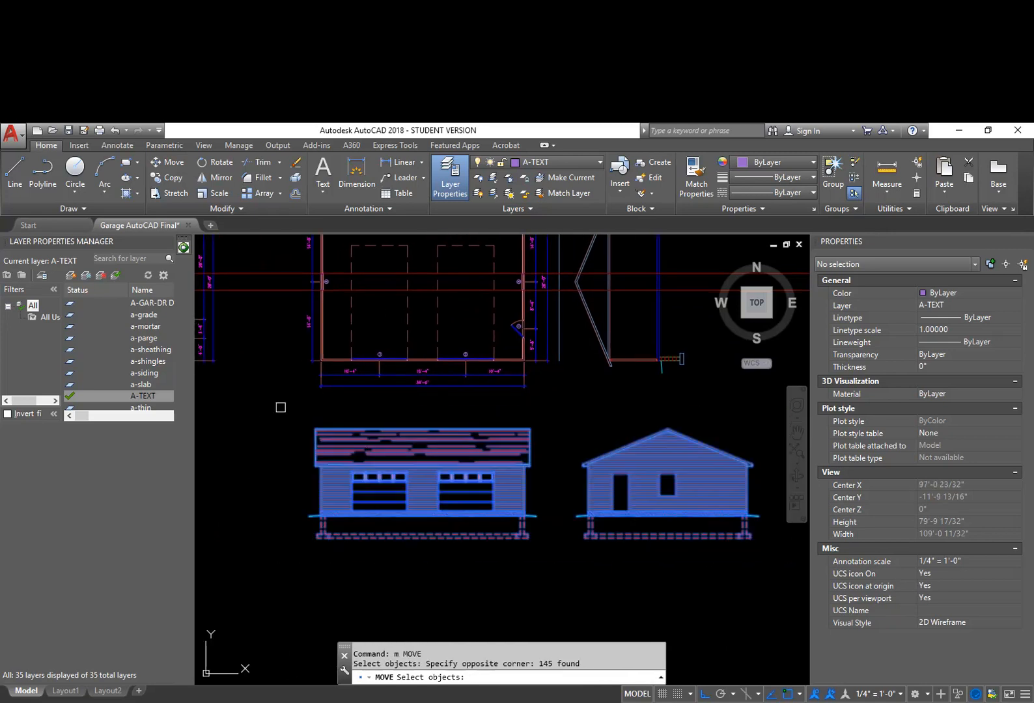
click(547, 552)
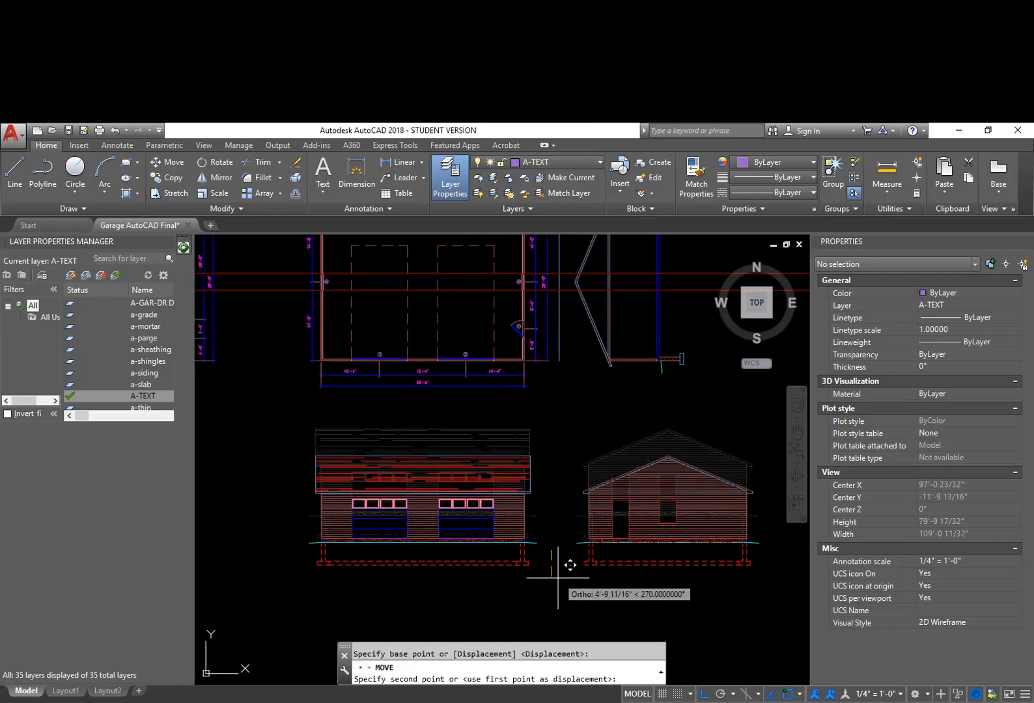
click(566, 563)
Move the side elevation horizontally about 2'-9" to the right, away from the front elevation
middle_drag(584, 576, 501, 558)
key(Return)
click(696, 565)
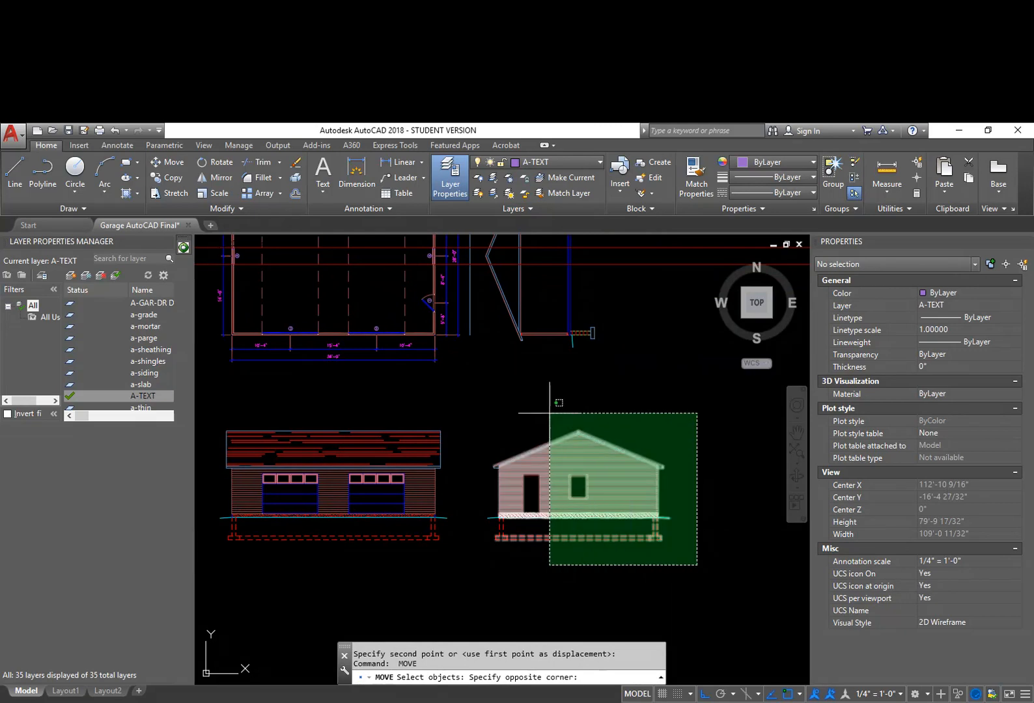
click(444, 381)
key(Return)
click(568, 570)
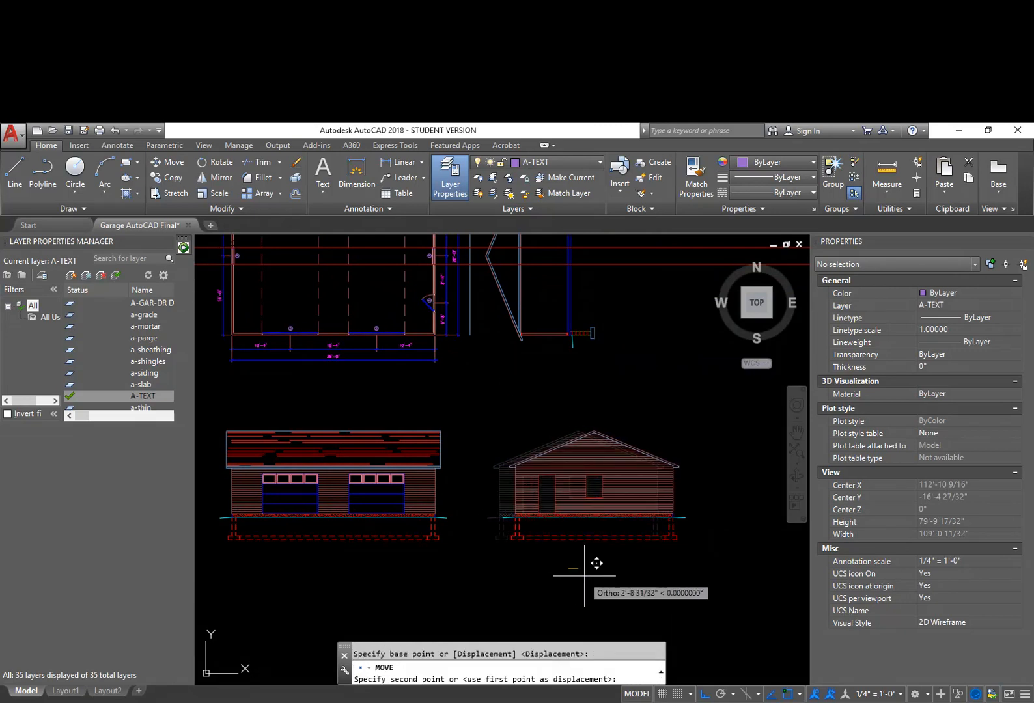
key(Escape)
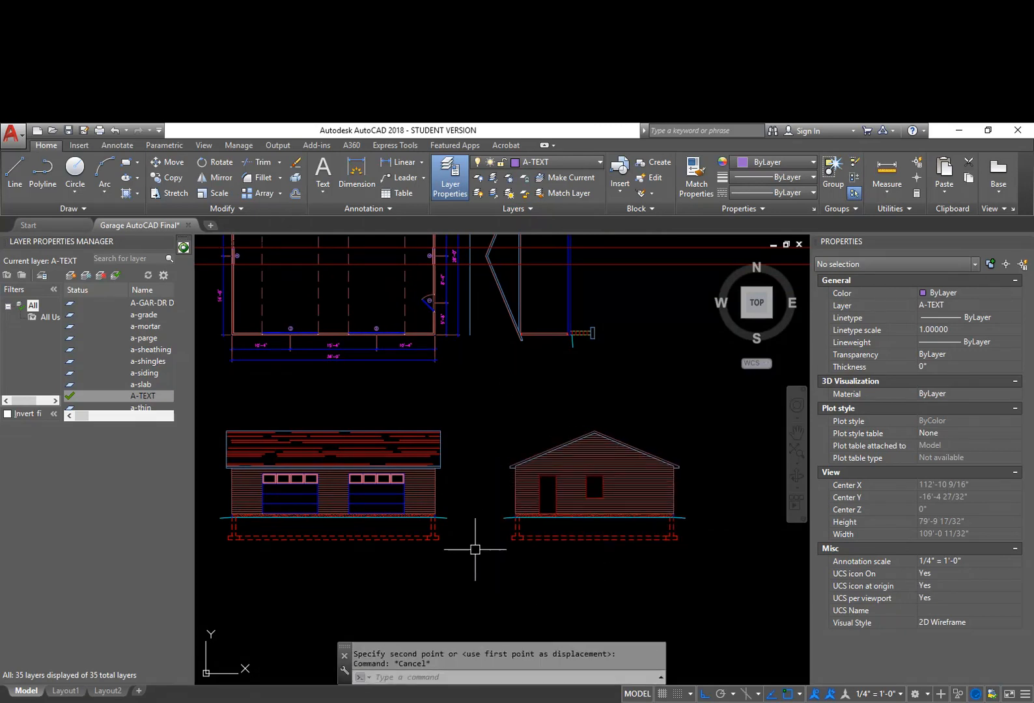
Place a multileader with Ortho off, its arrowhead on the front elevation's roof shingles and its landing above the roof's upper-right corner
scroll(588, 485, up, 6)
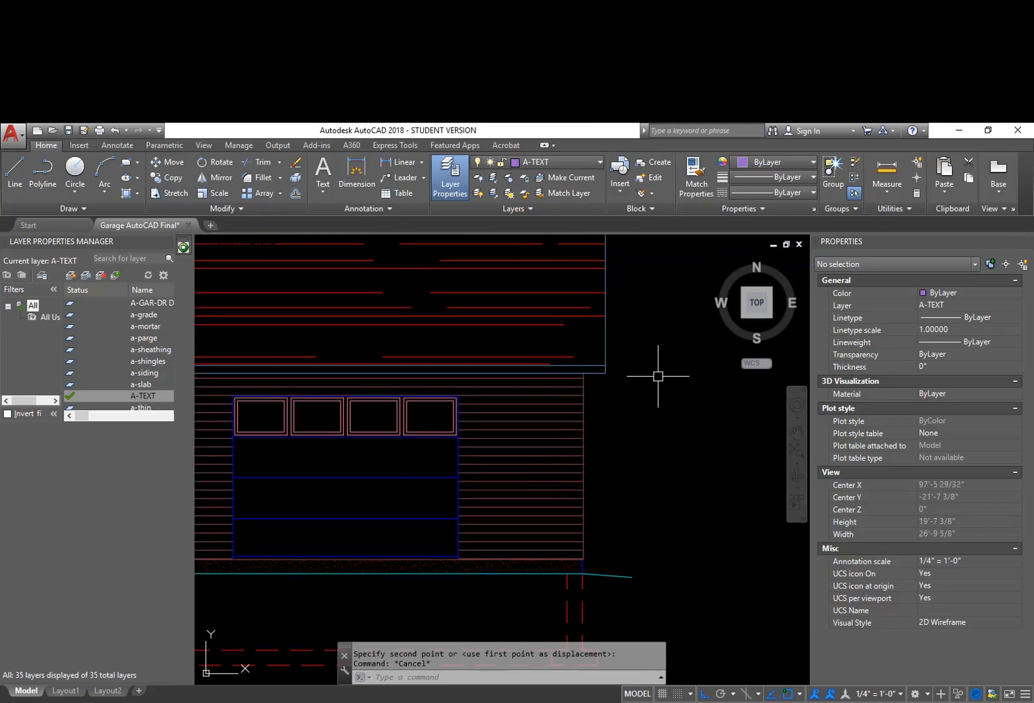
middle_drag(616, 317, 575, 425)
scroll(544, 375, up, 2)
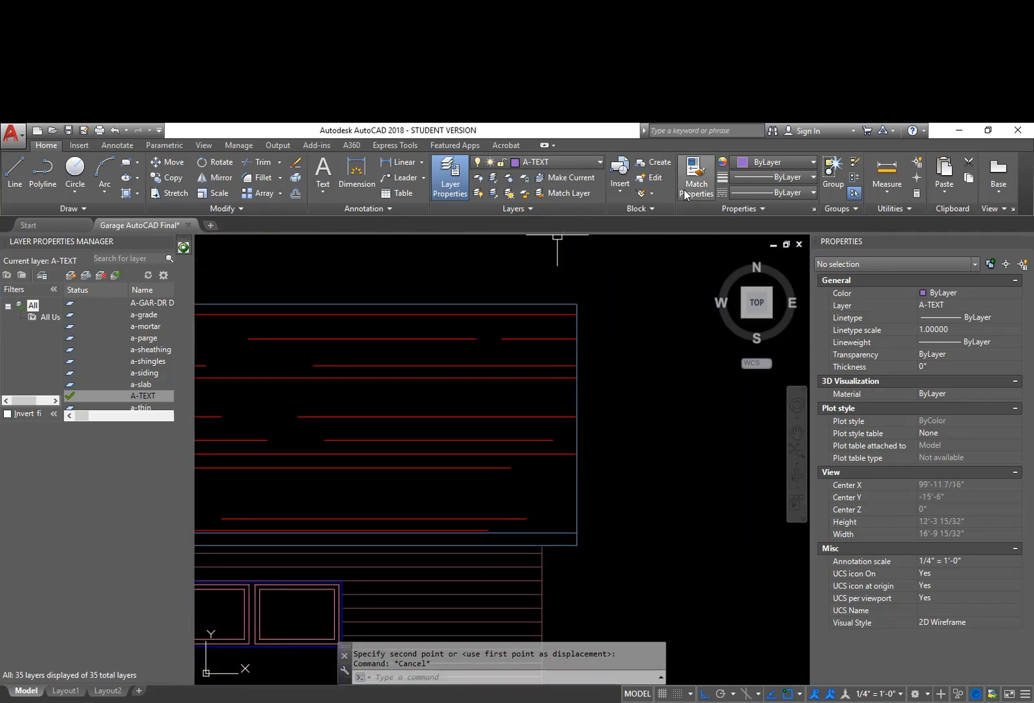
click(122, 145)
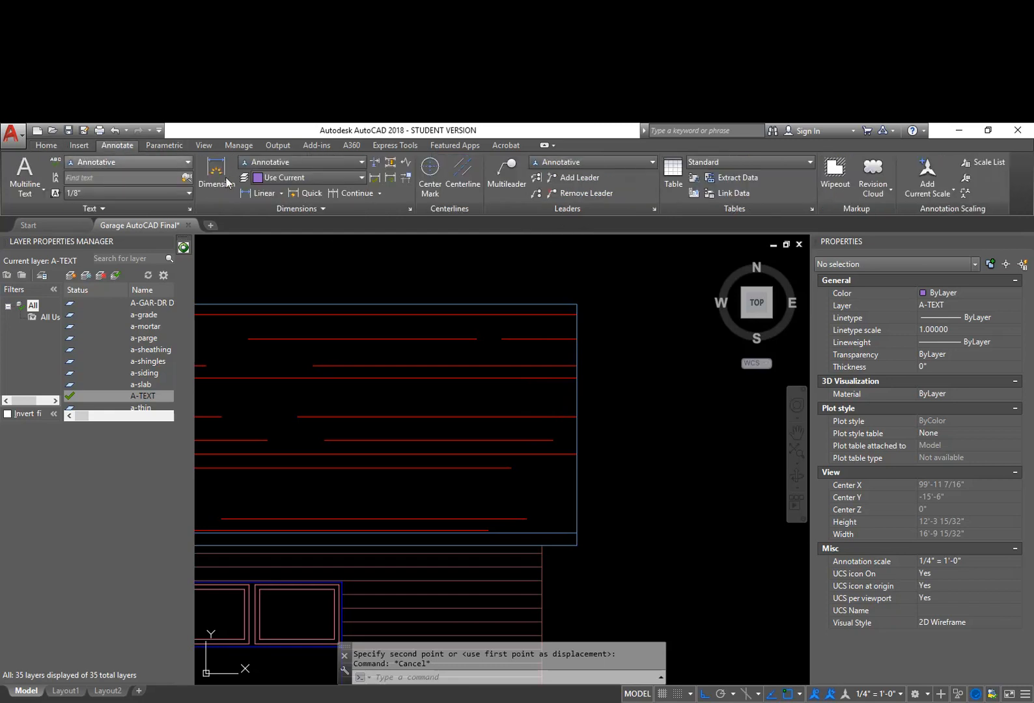
click(511, 174)
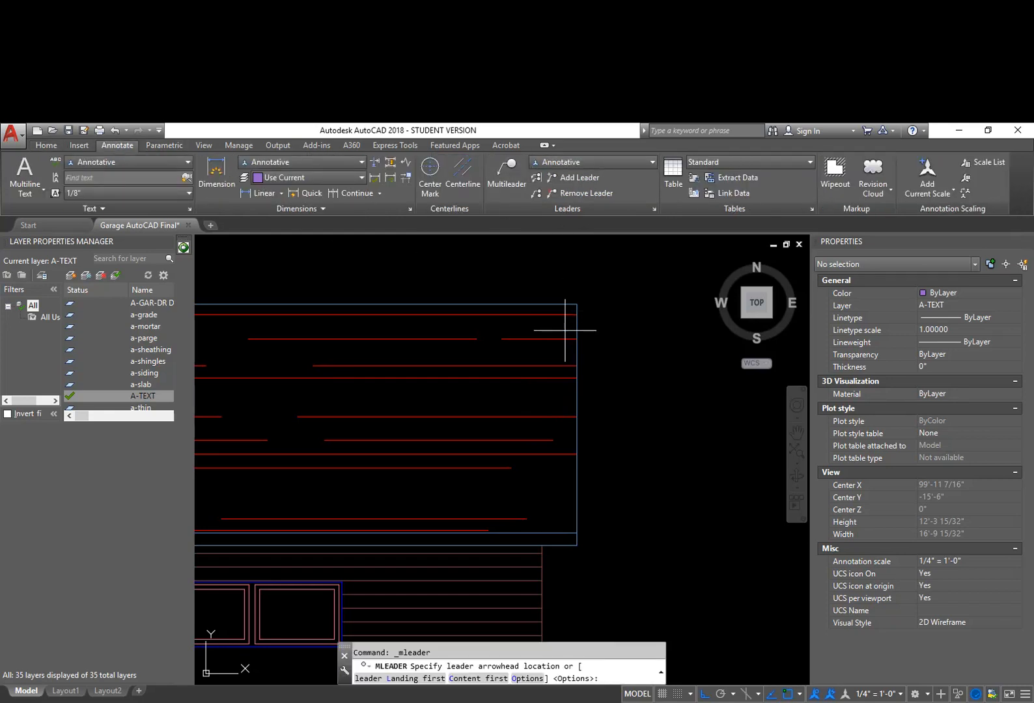
click(527, 314)
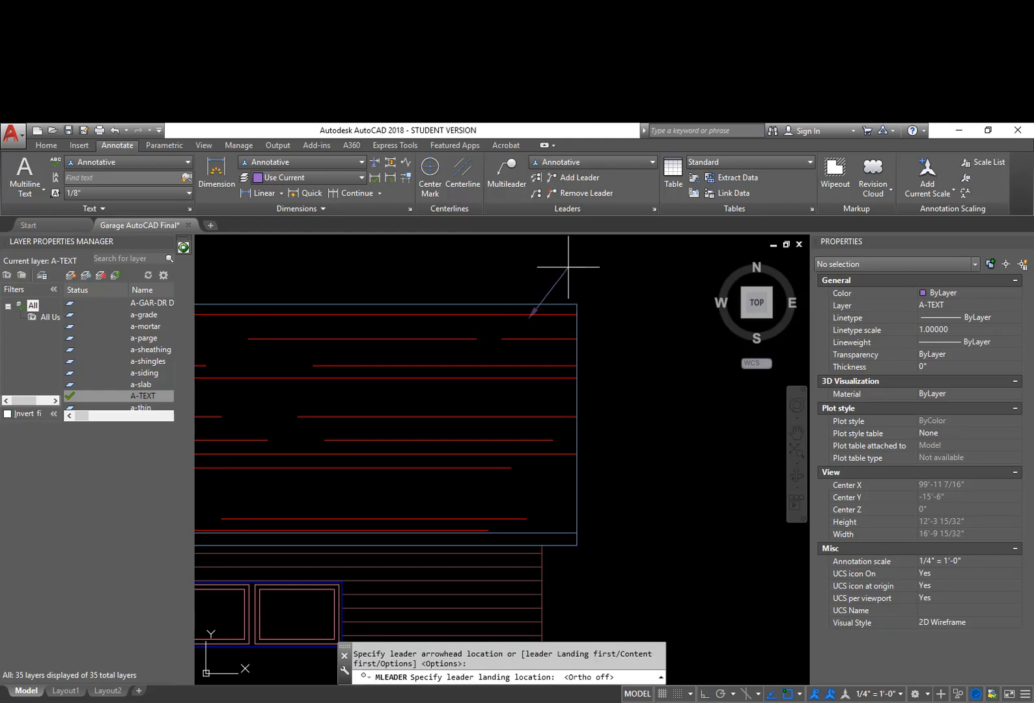
middle_drag(554, 277, 525, 318)
key(F8)
click(546, 269)
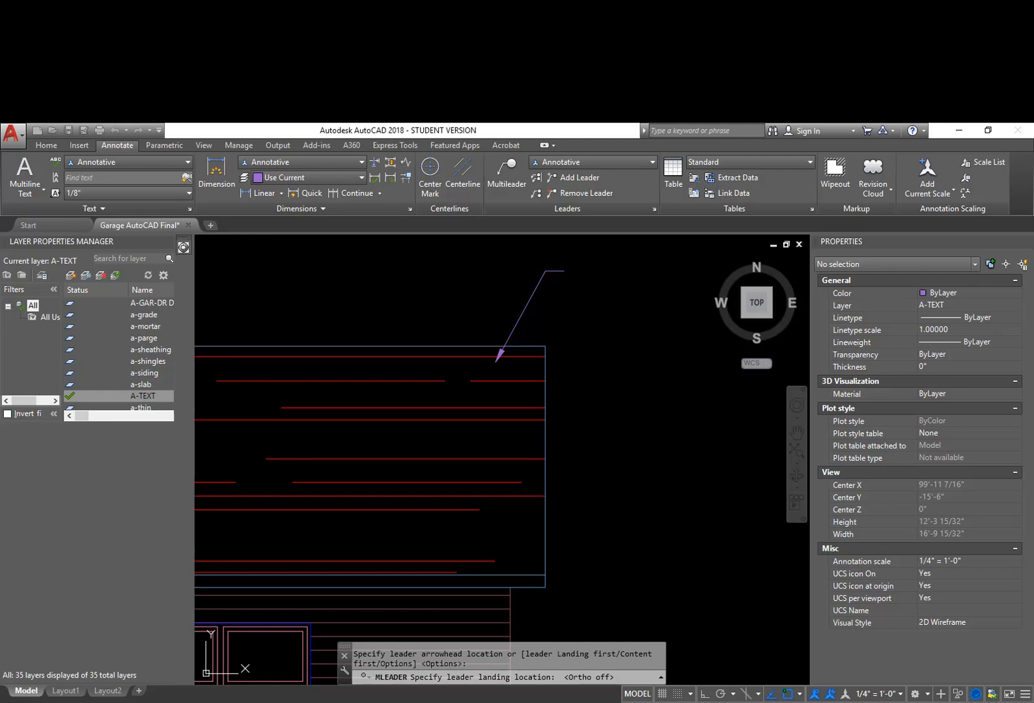
click(545, 271)
Enter "ASPHALT SHINGLES" as the roof leader's text and finish the note
scroll(494, 461, down, 1)
scroll(541, 348, up, 3)
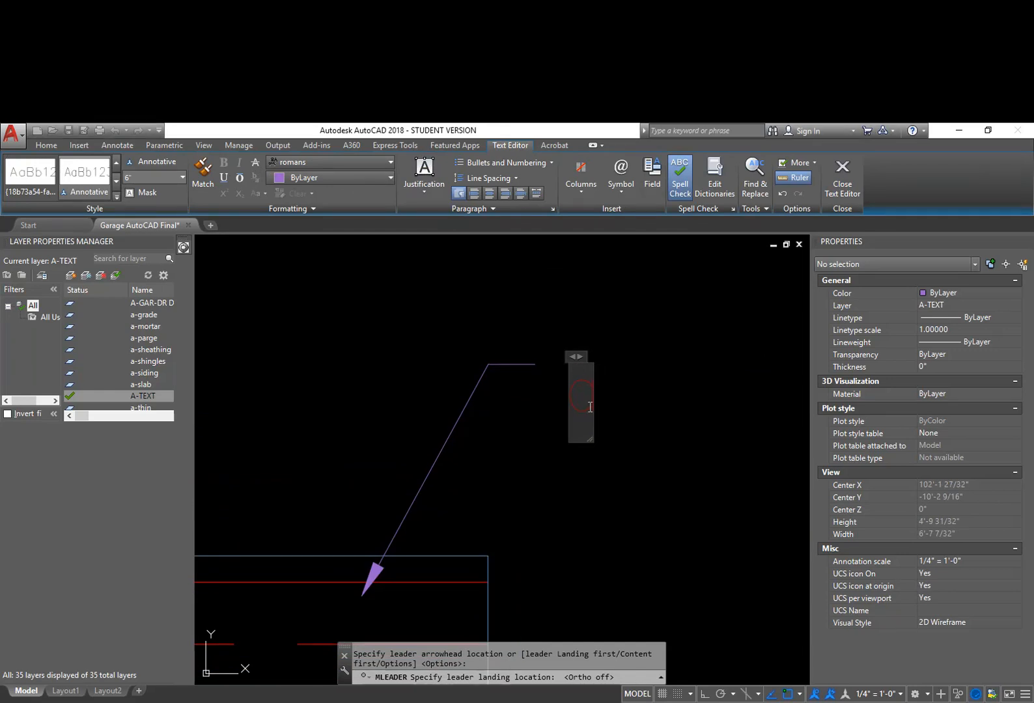
key(BackSpace)
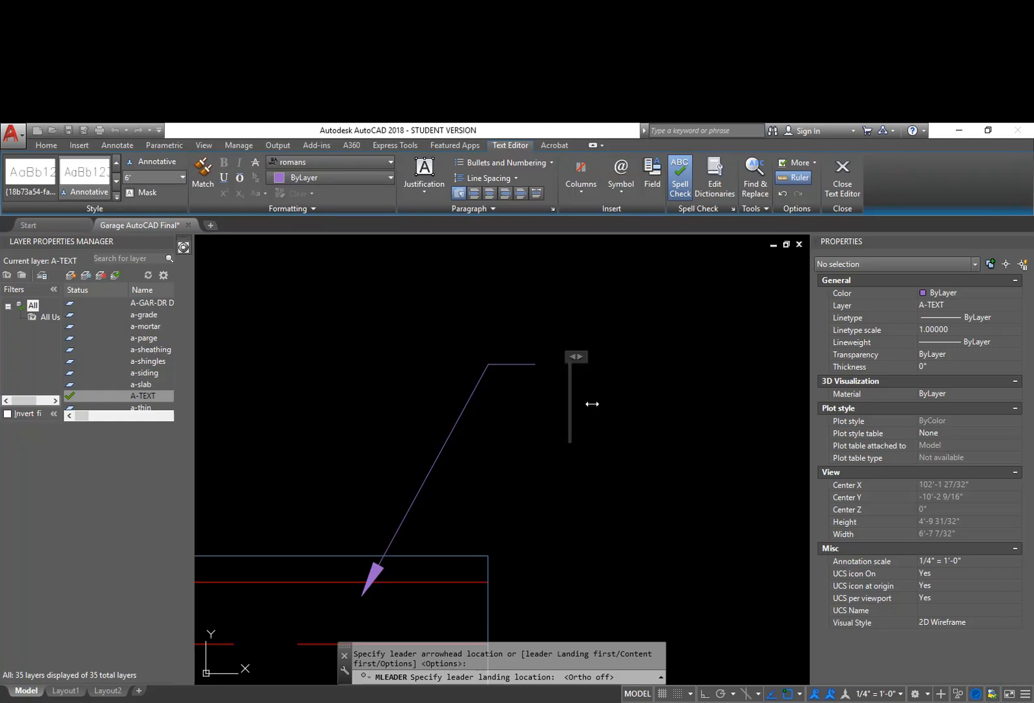
text(A)
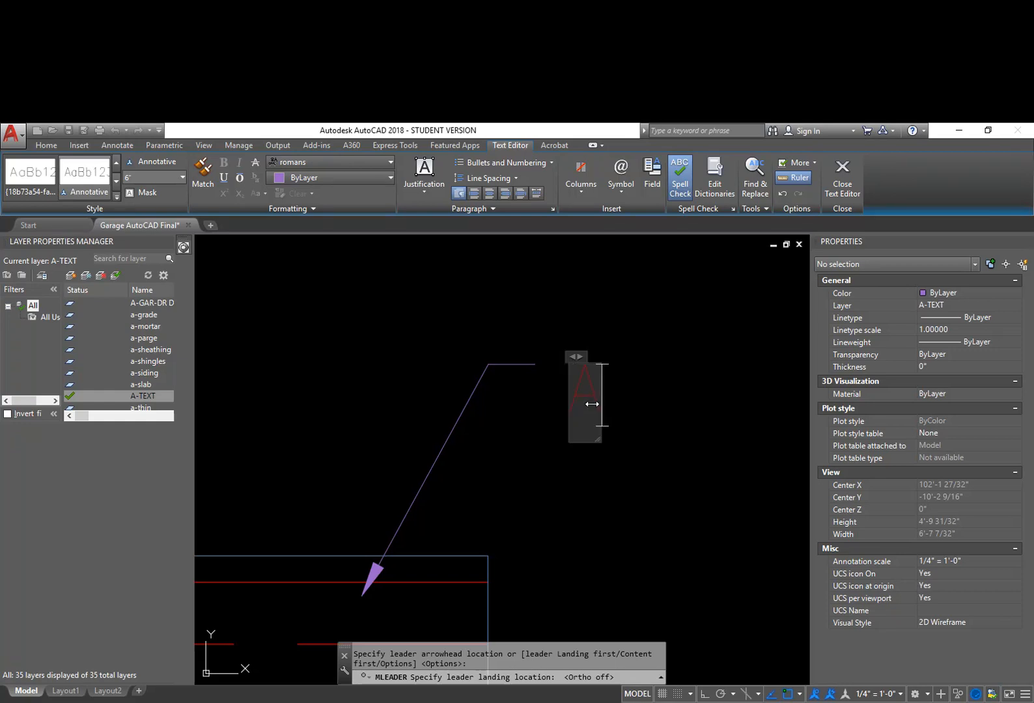
text(SPHAL)
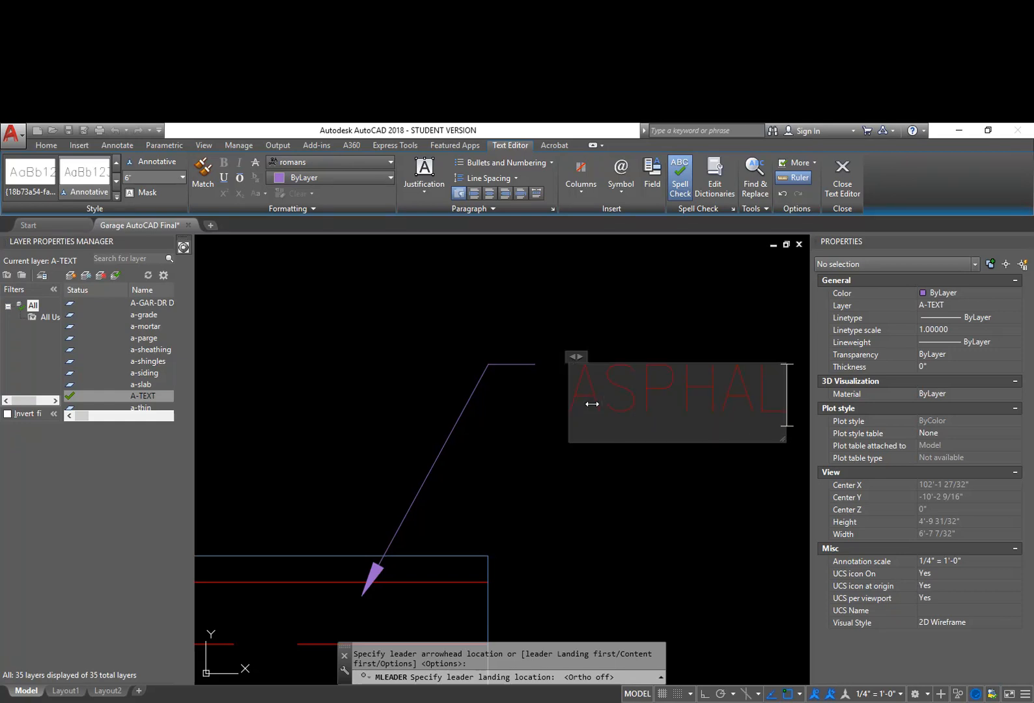
text(T SHINGLES)
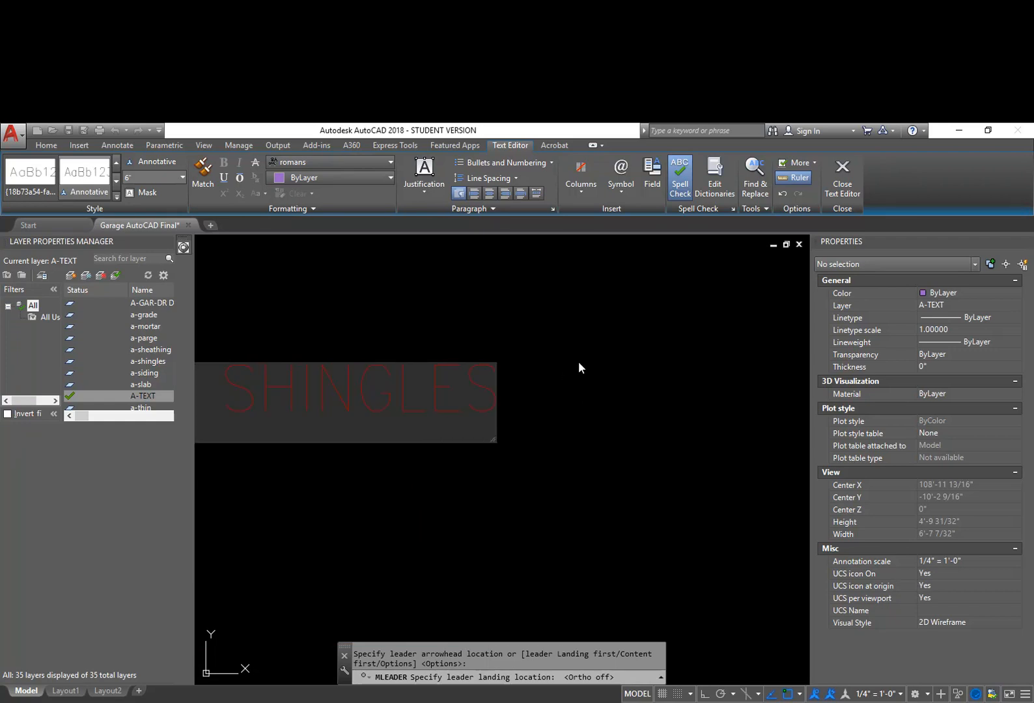
click(584, 365)
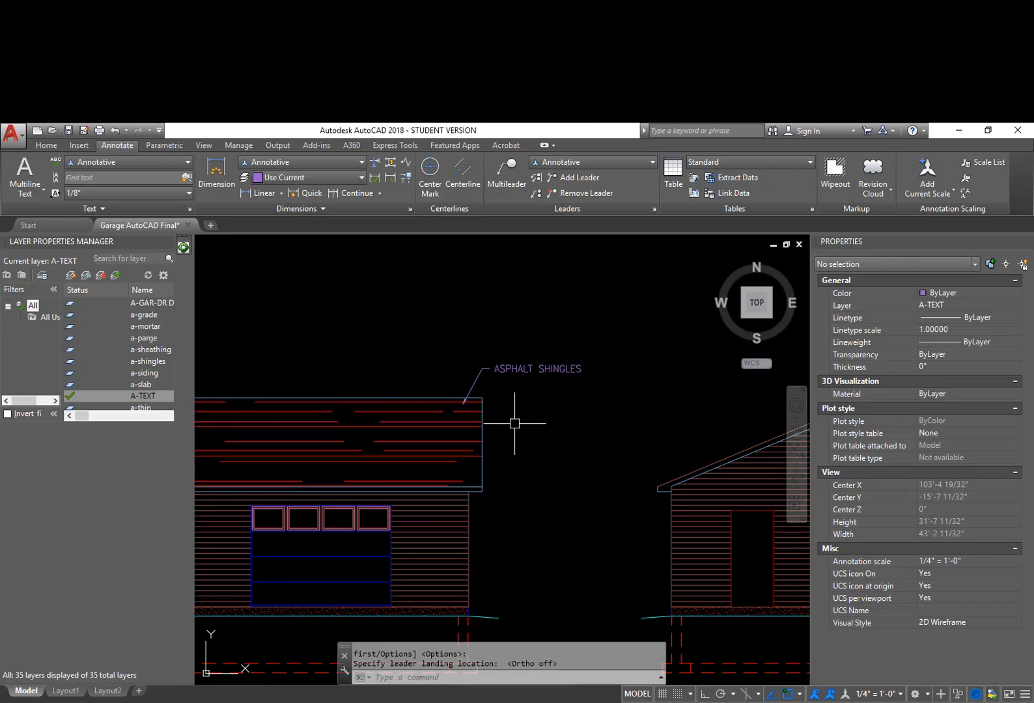
Examine the fascia at the eave on the front and side elevations and the matching fascia board in the wall section
middle_drag(520, 496, 528, 429)
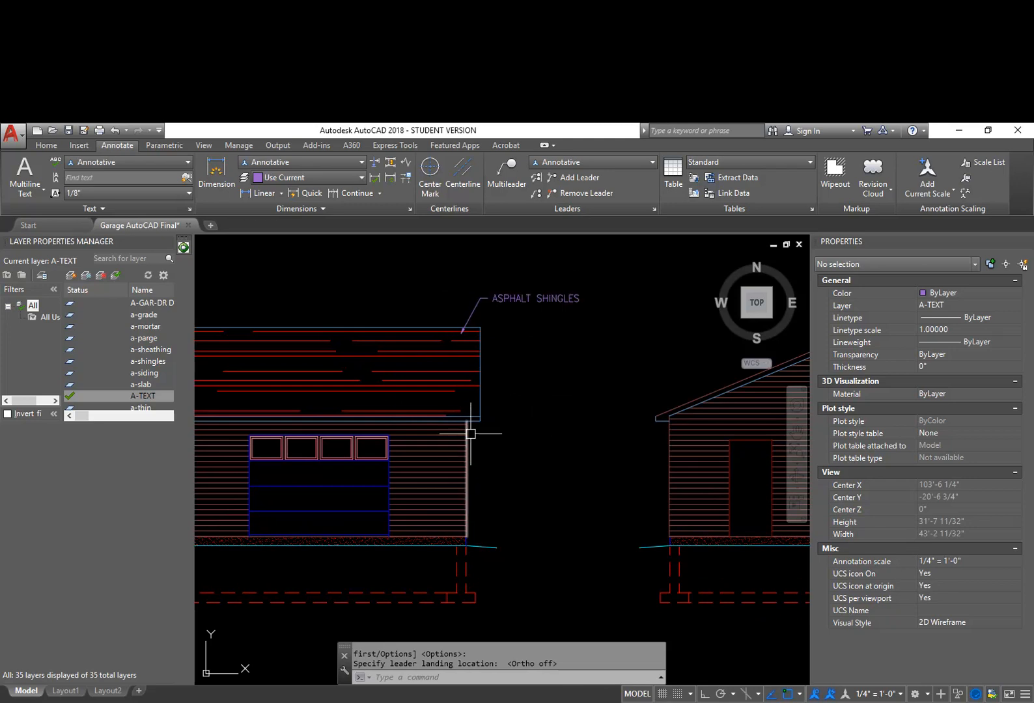
scroll(473, 433, up, 3)
scroll(481, 391, up, 2)
scroll(479, 386, up, 2)
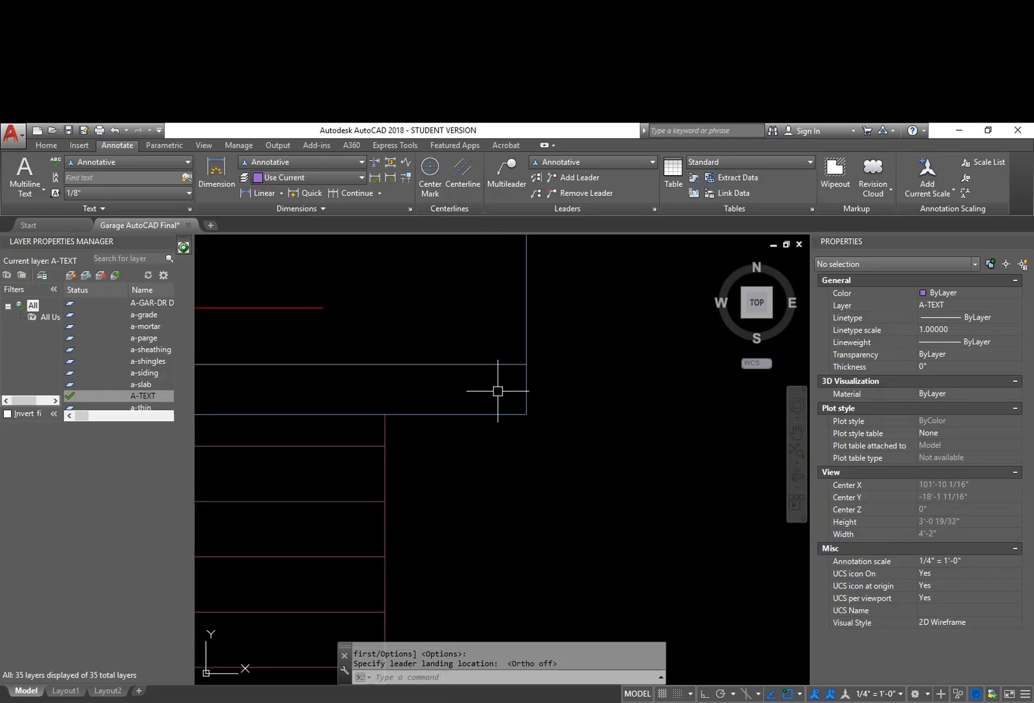
scroll(499, 390, down, 2)
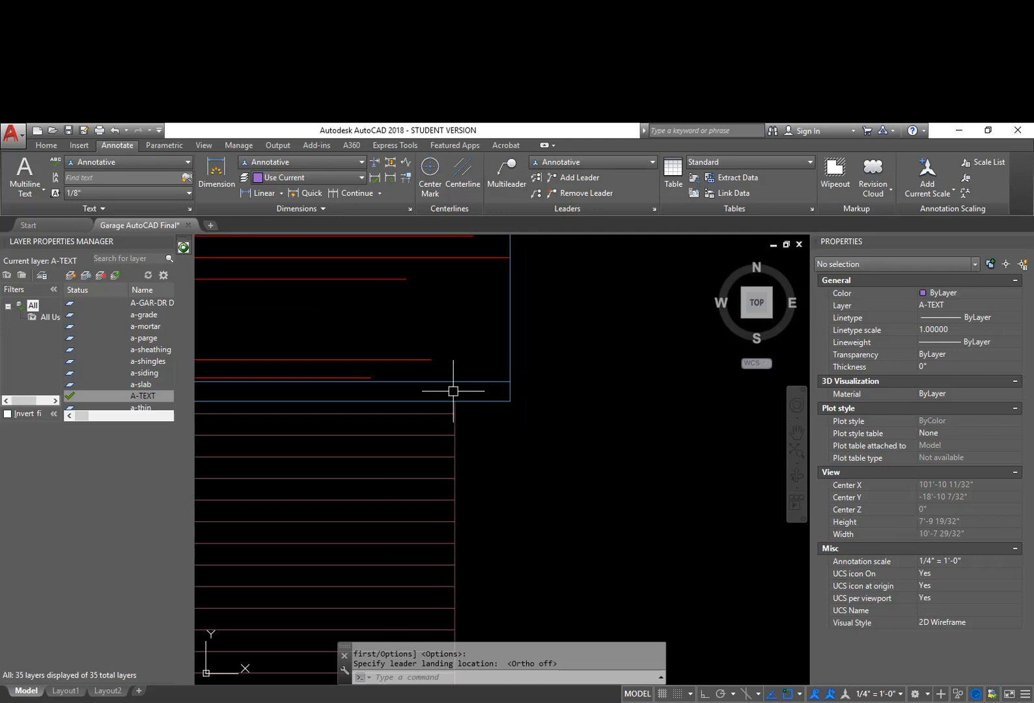
middle_drag(496, 393, 436, 394)
middle_drag(261, 384, 247, 386)
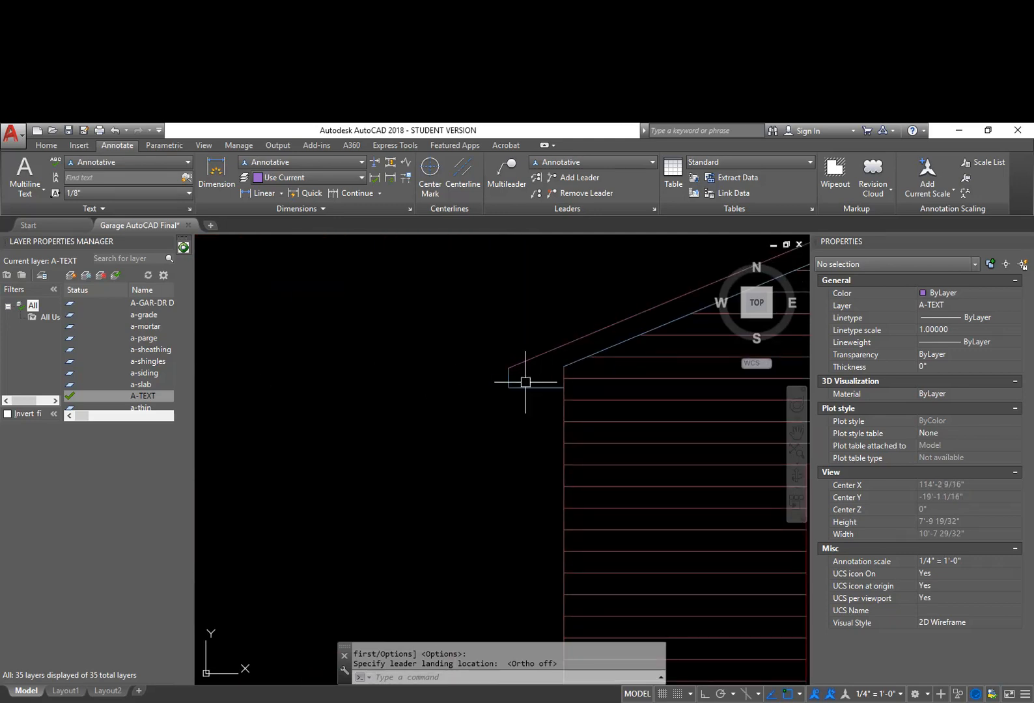
scroll(553, 382, down, 4)
middle_drag(547, 381, 550, 477)
scroll(509, 391, down, 4)
middle_drag(487, 328, 503, 442)
scroll(560, 334, up, 4)
scroll(543, 334, up, 5)
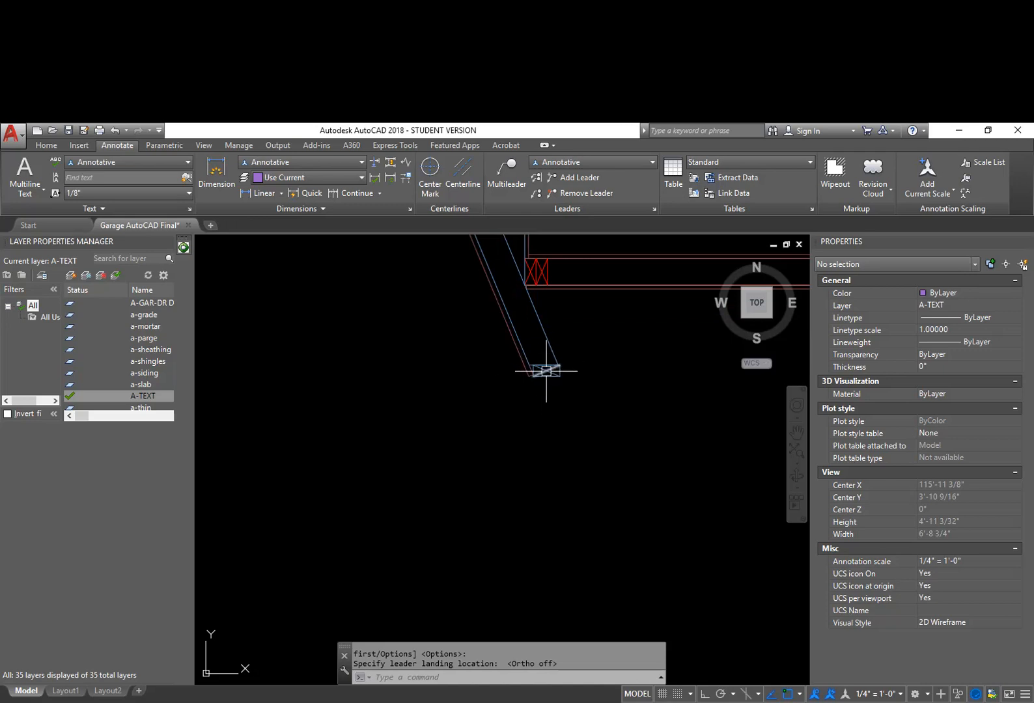
scroll(542, 372, up, 1)
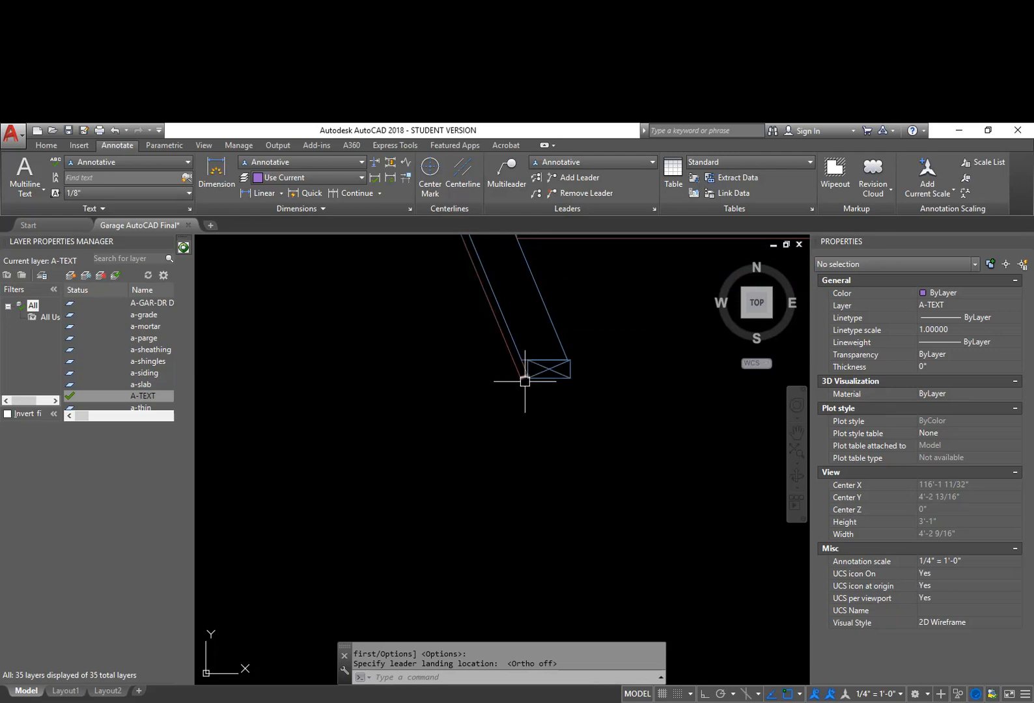
scroll(560, 406, down, 4)
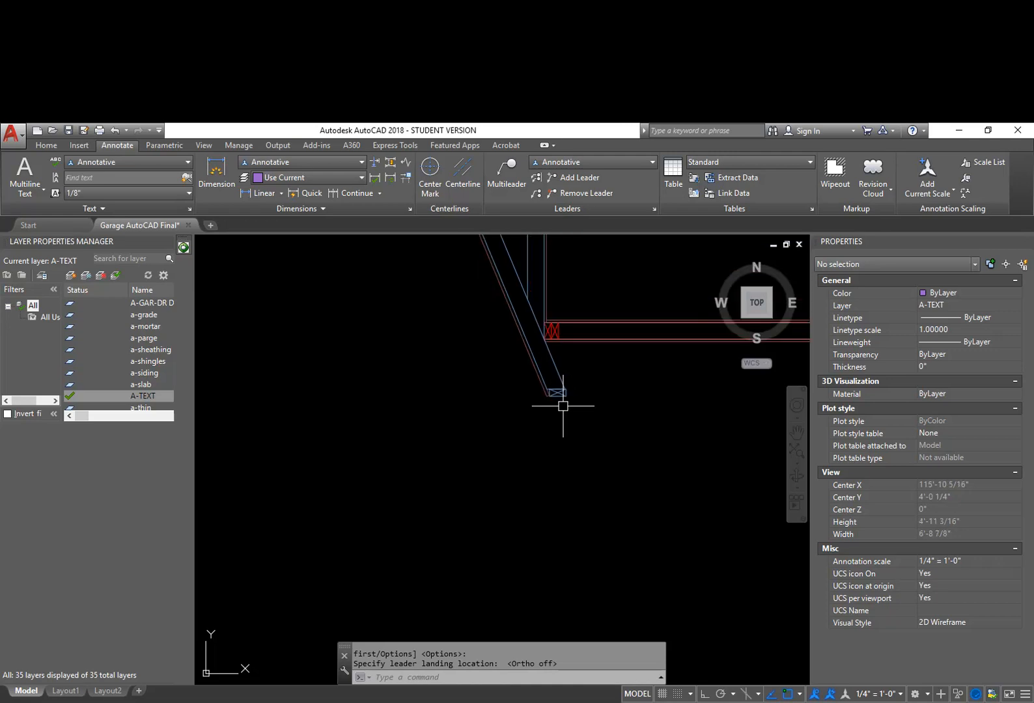
Add a horizontal multileader with Ortho on, pointing to the front elevation's right fascia end and reading 4" ALUM. FASCIA
middle_drag(541, 469, 597, 317)
middle_drag(468, 511, 549, 369)
middle_drag(438, 525, 505, 413)
scroll(426, 498, up, 1)
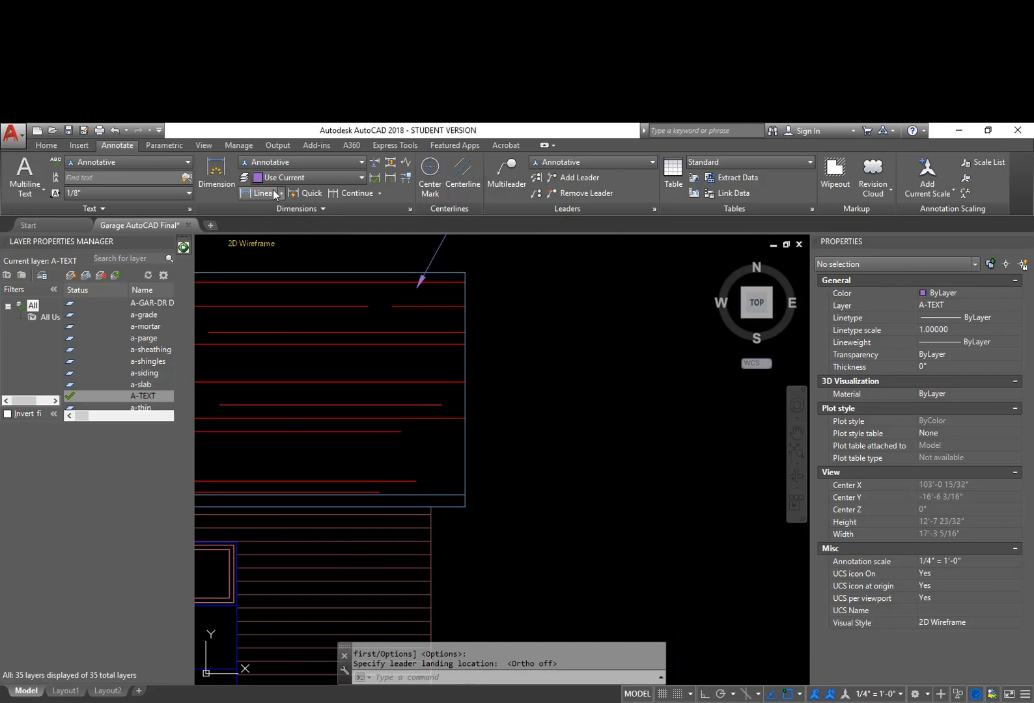
click(521, 164)
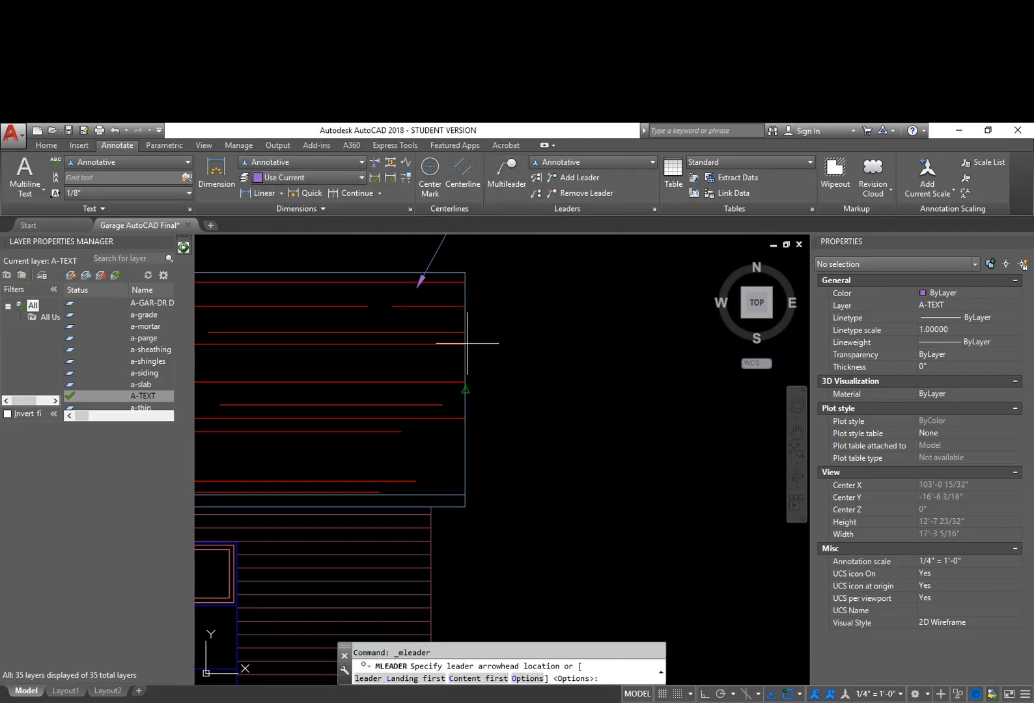
scroll(438, 517, up, 1)
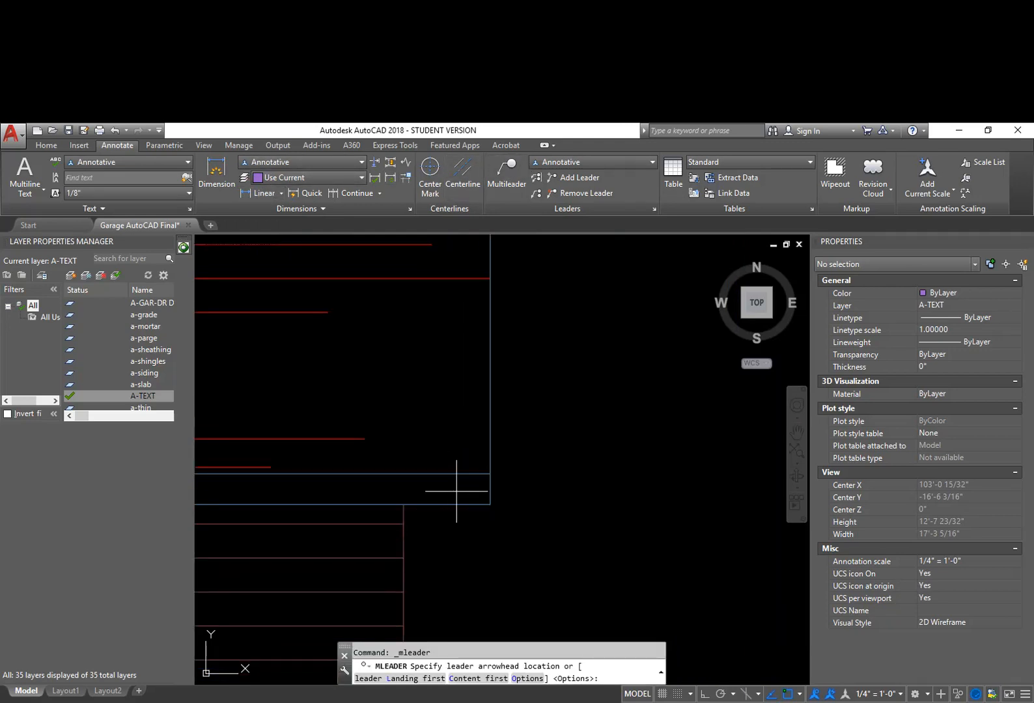
click(457, 491)
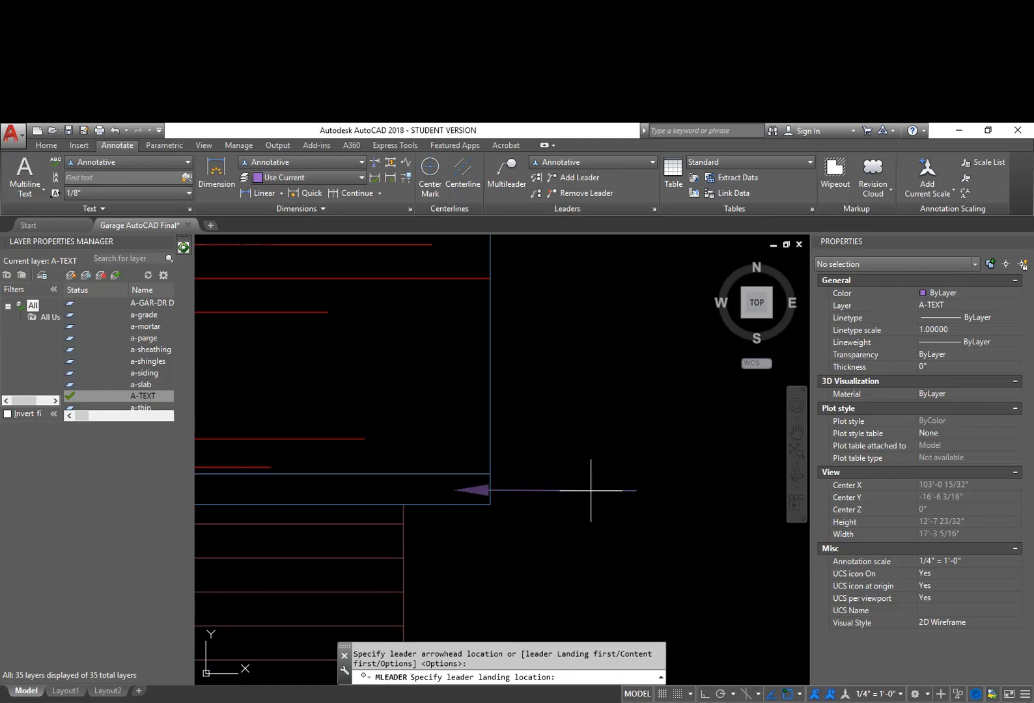
key(F8)
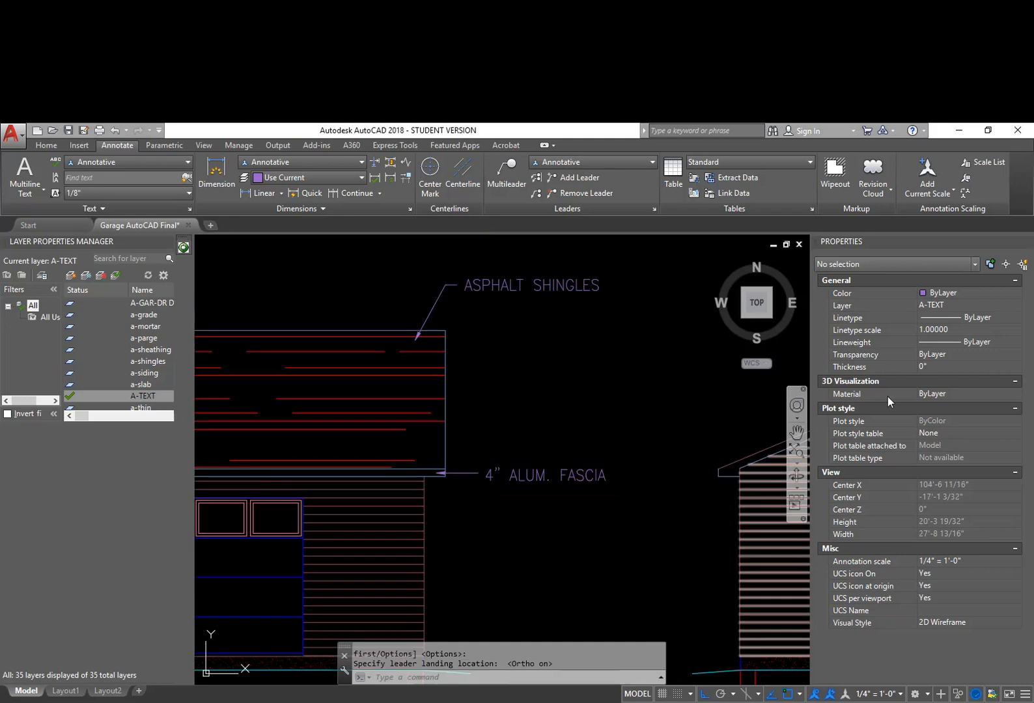
Add an angled multileader to the siding right of the garage door, reading "DUTCHLAP VINYL SIDING" on two lines
middle_drag(489, 507, 538, 480)
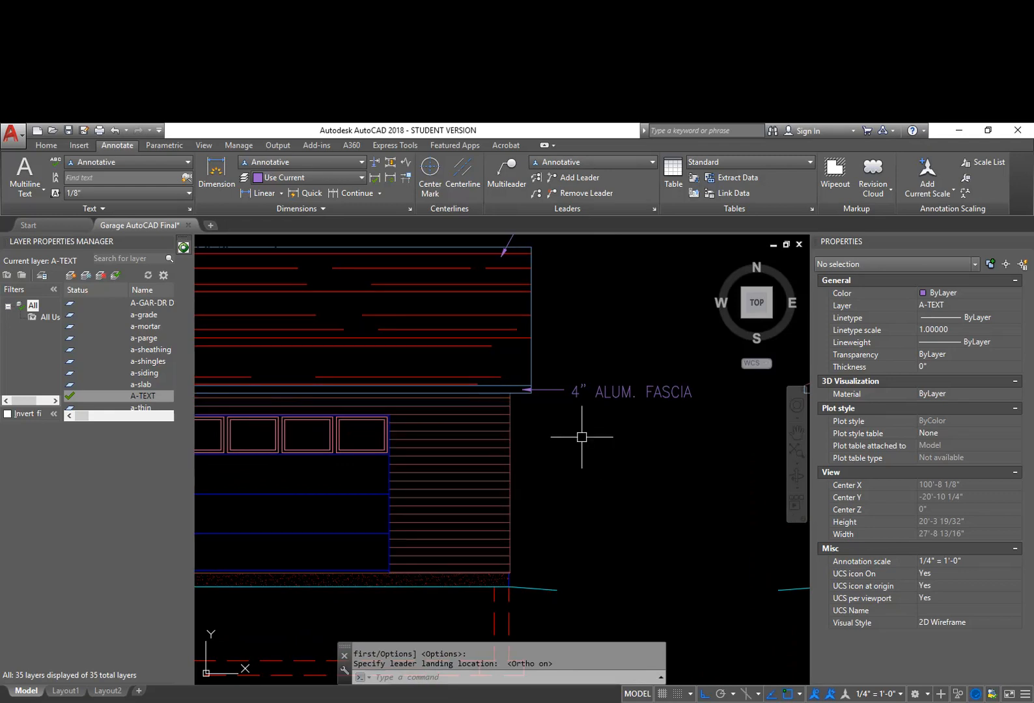
click(506, 170)
click(484, 492)
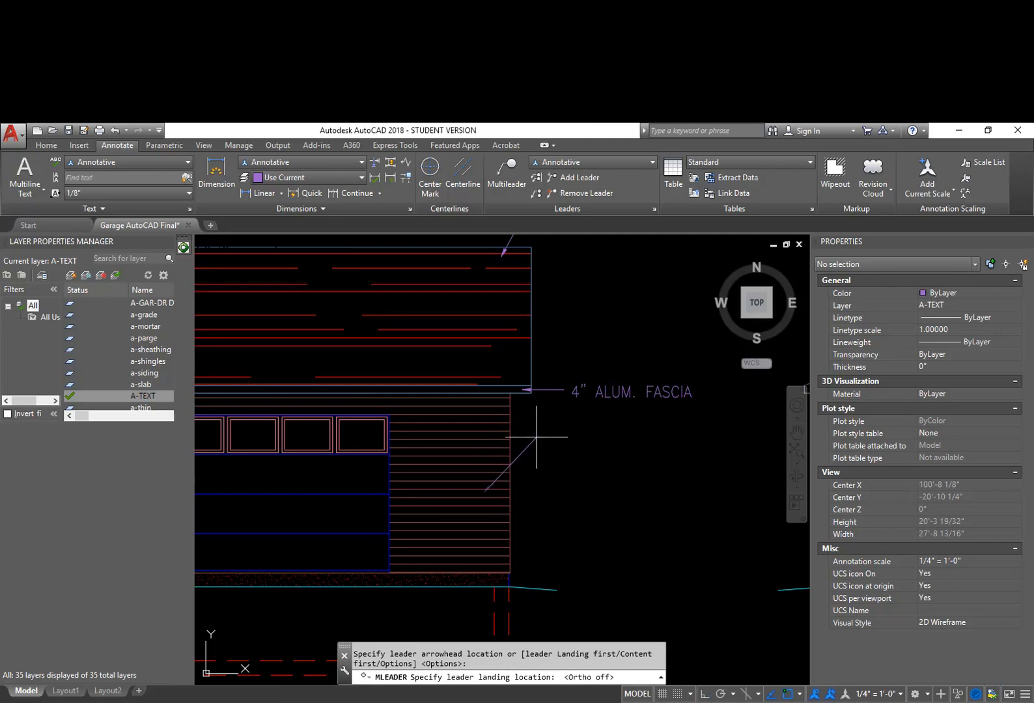
click(527, 438)
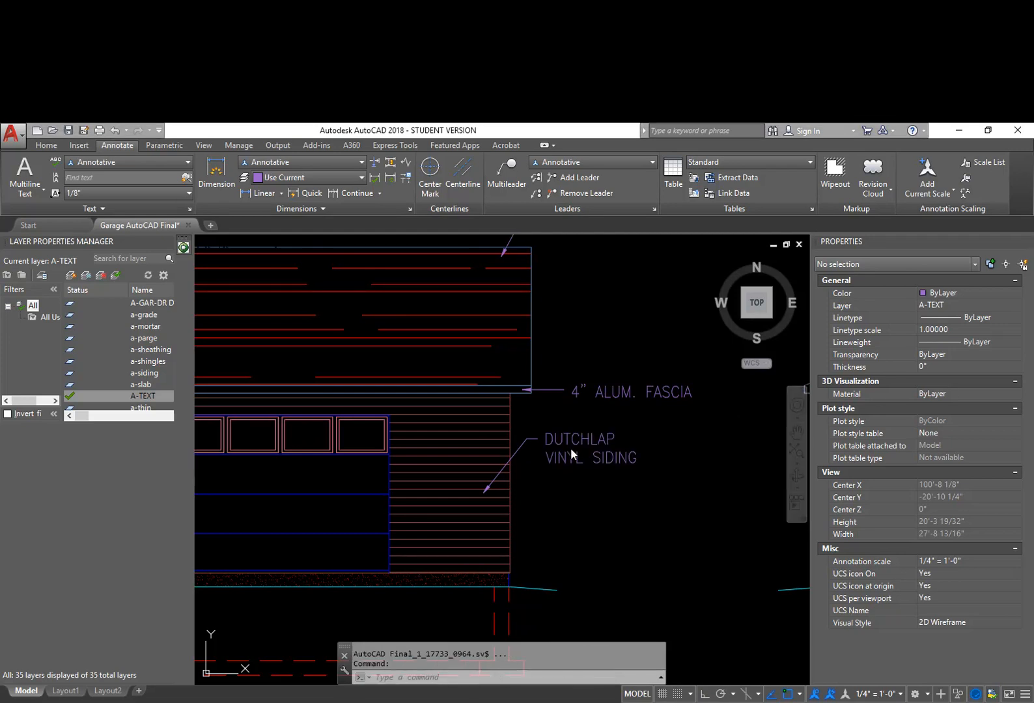
Add a multileader to the parge strip below the front elevation's siding, reading 1/8"TH. CEMENT PARGE on two lines
mouse_move(572, 536)
middle_down()
mouse_move(598, 494)
mouse_move(589, 423)
middle_up()
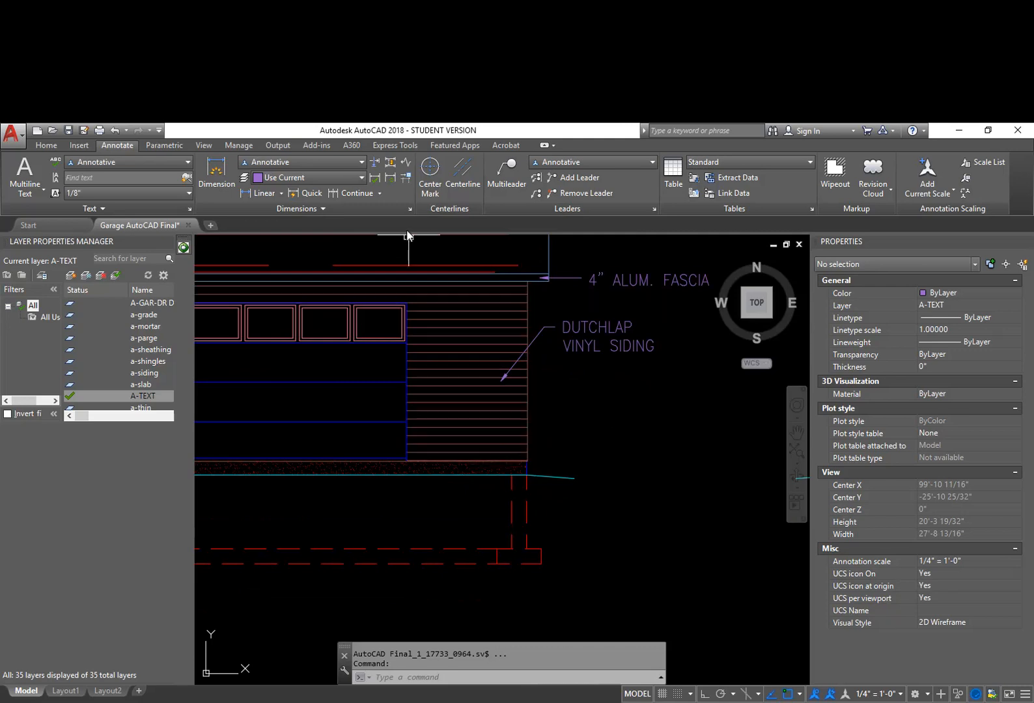
click(506, 170)
scroll(541, 462, up, 6)
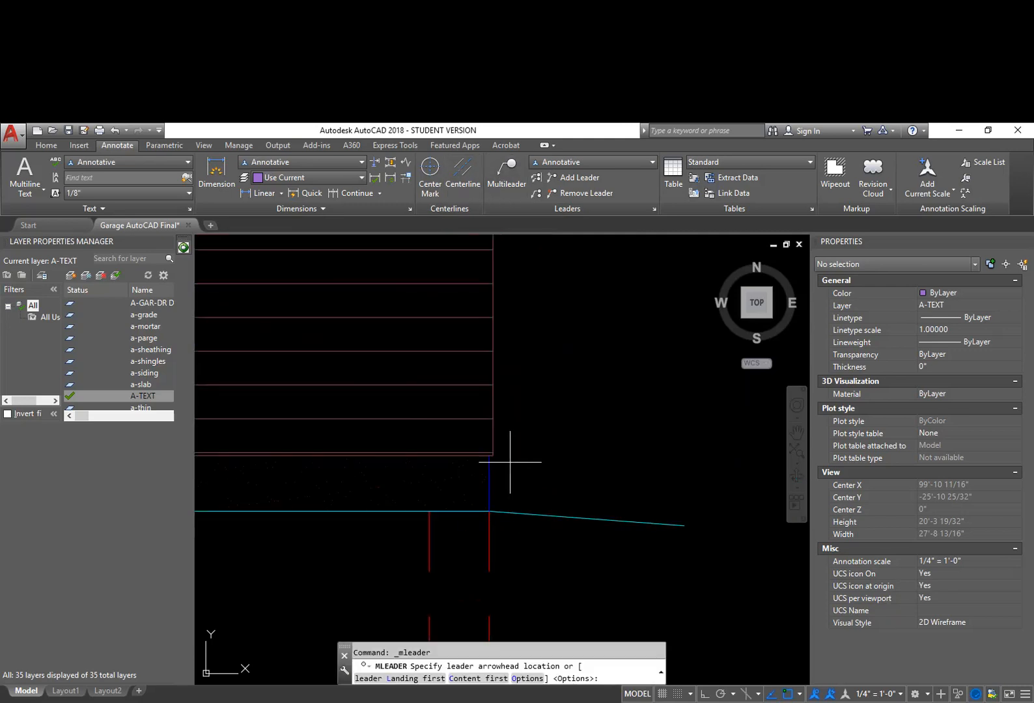
click(397, 466)
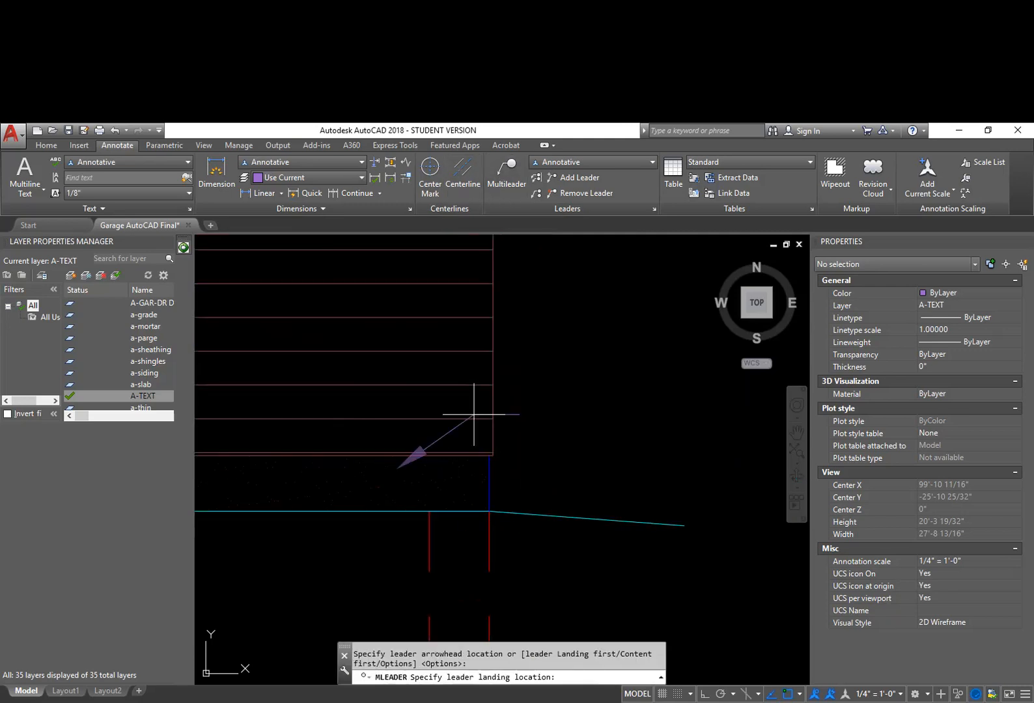
click(515, 288)
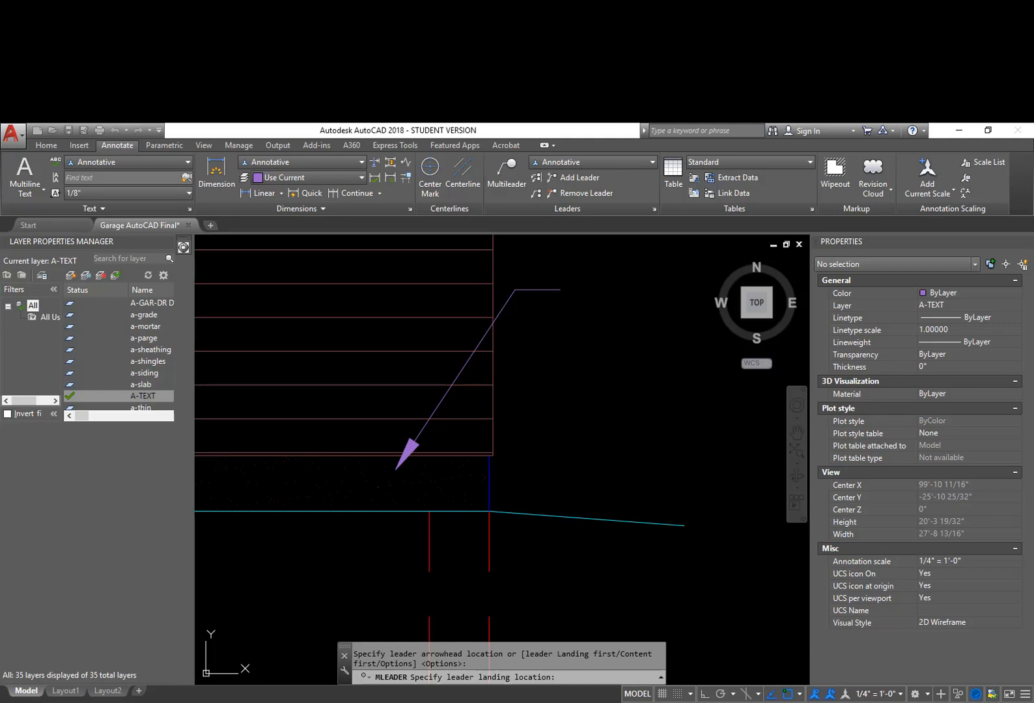
click(559, 289)
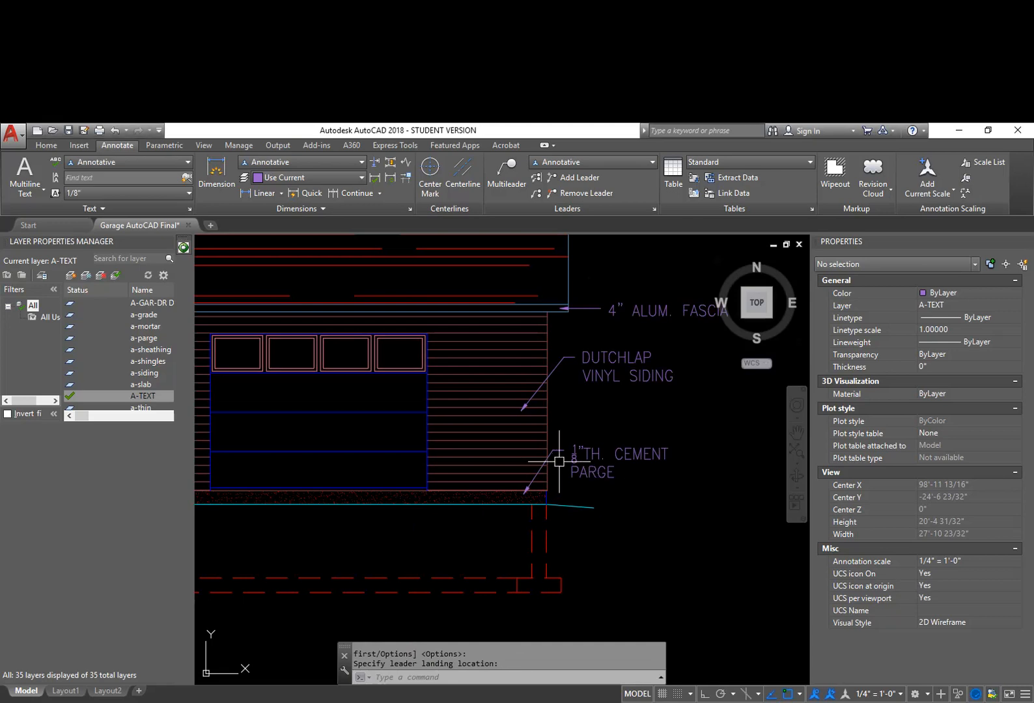
Stretch the cement parge note's landing upward and slightly right, away from the grade line, keeping its arrowhead in place
scroll(557, 461, up, 3)
click(545, 426)
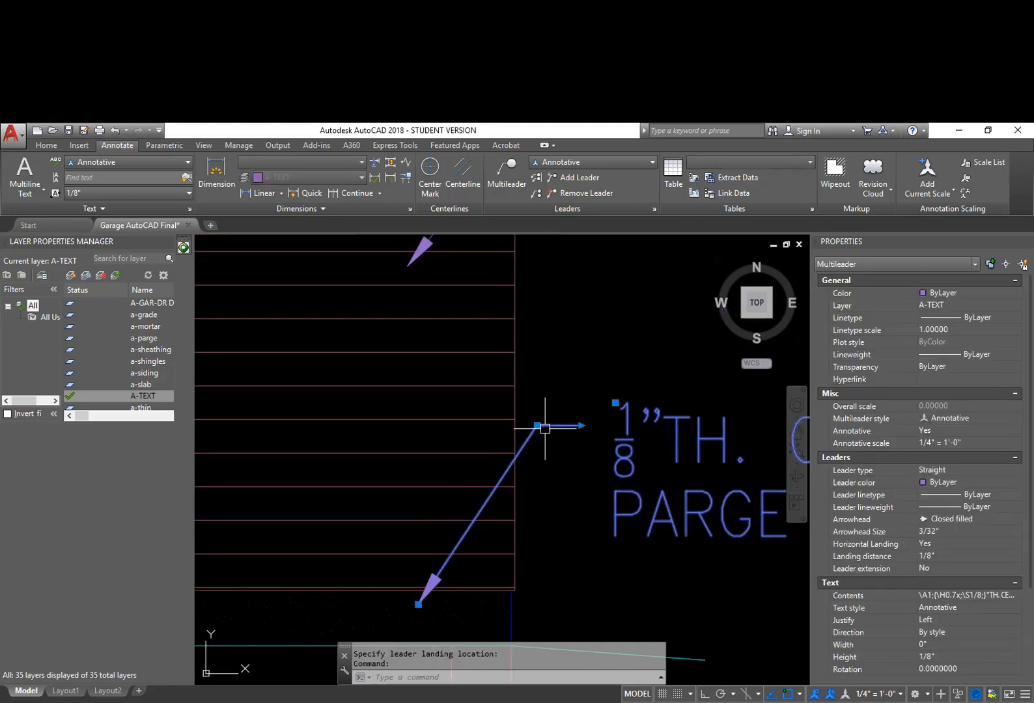
click(537, 425)
scroll(561, 307, down, 3)
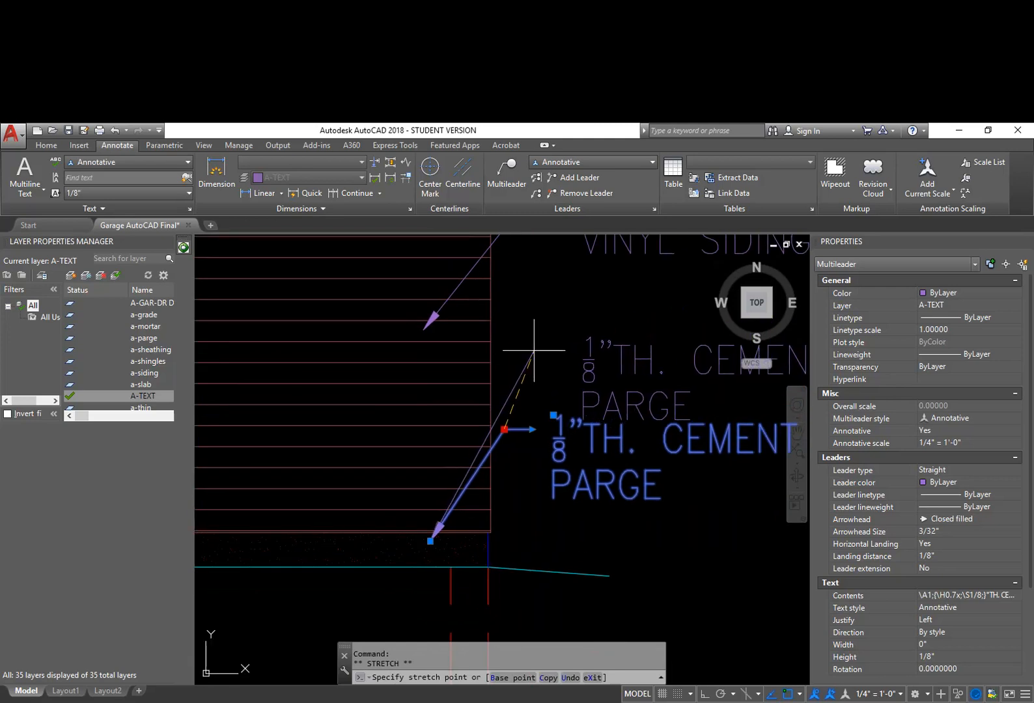
click(538, 354)
middle_drag(554, 395, 559, 346)
key(Escape)
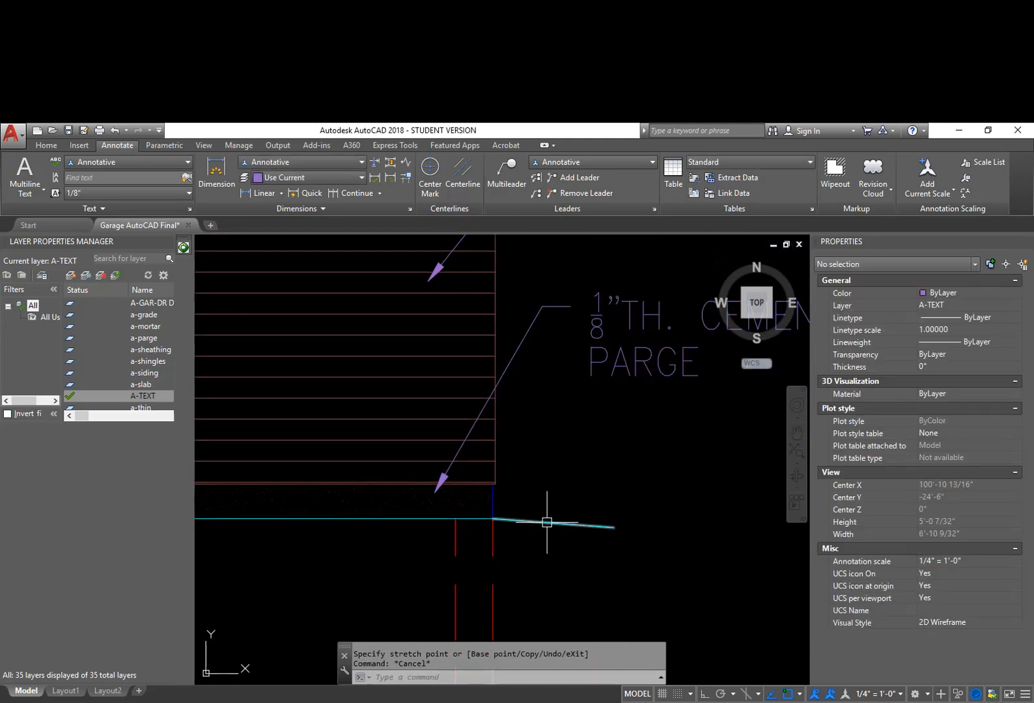
Add an angled multileader to the sloped grade line right of the front elevation, reading FINISHED GRADE
click(507, 175)
click(541, 520)
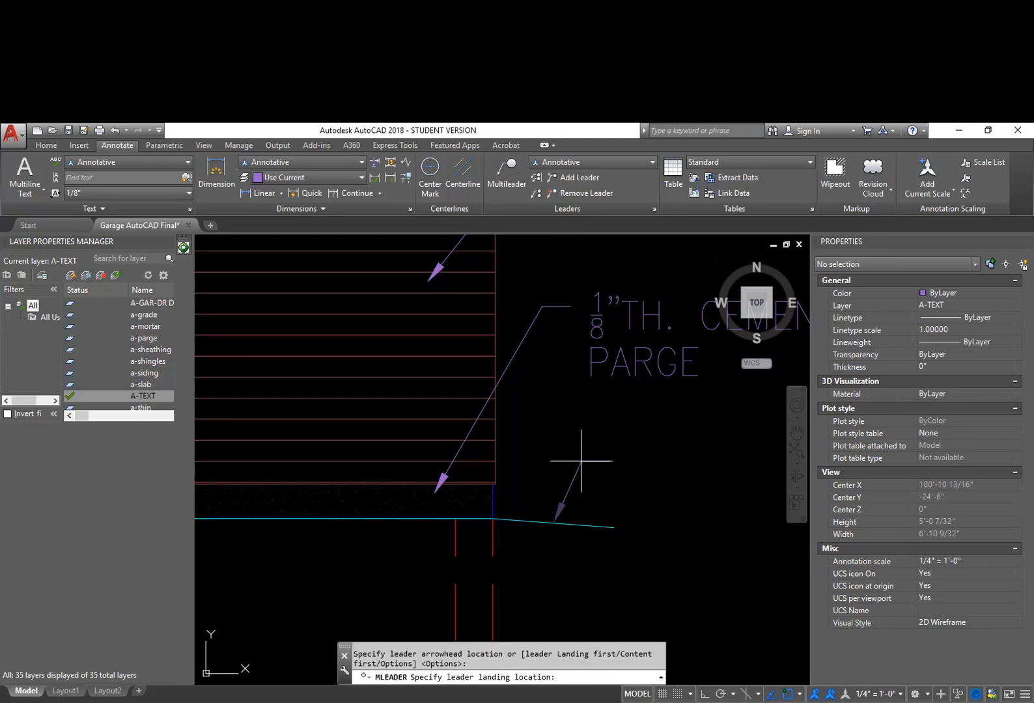
click(588, 448)
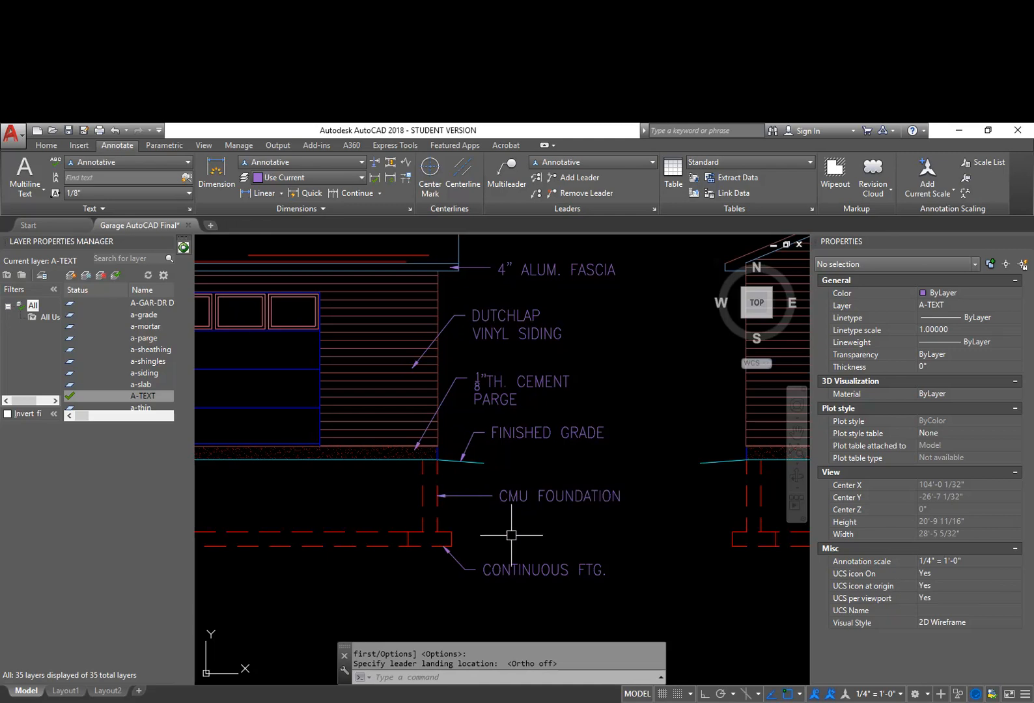
Stretch the CMU FOUNDATION note horizontally left by about 8 1/2" with Ortho on, lining its text up with the CONTINUOUS FTG. note
scroll(500, 525, down, 2)
mouse_move(500, 523)
middle_down()
mouse_move(569, 525)
mouse_move(579, 512)
middle_up()
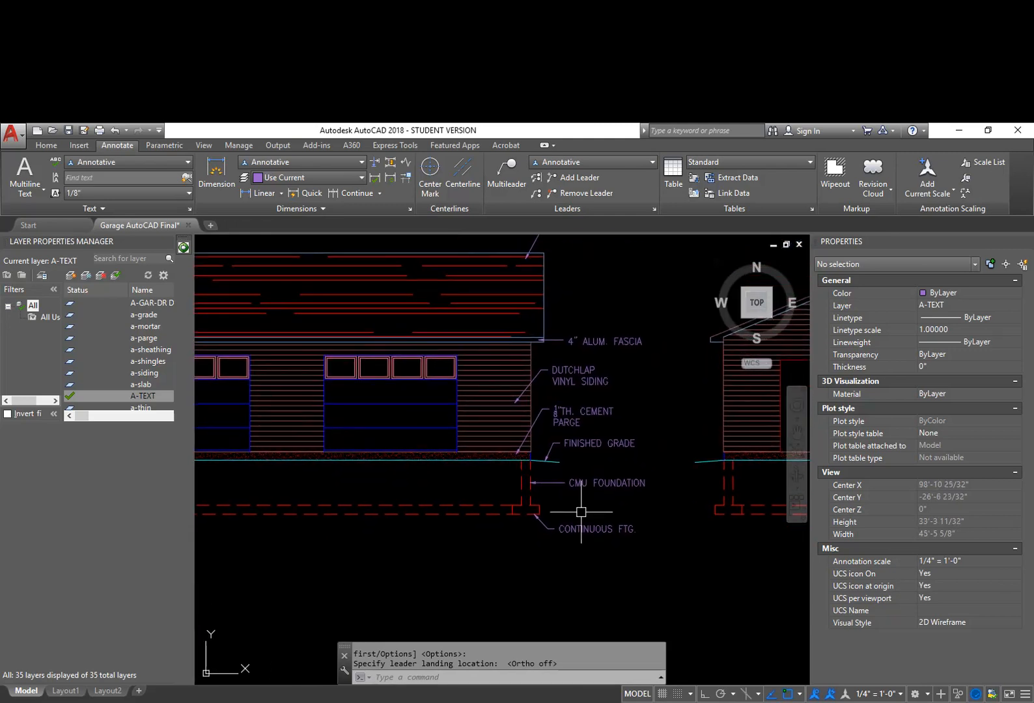
text(s)
key(Return)
click(649, 493)
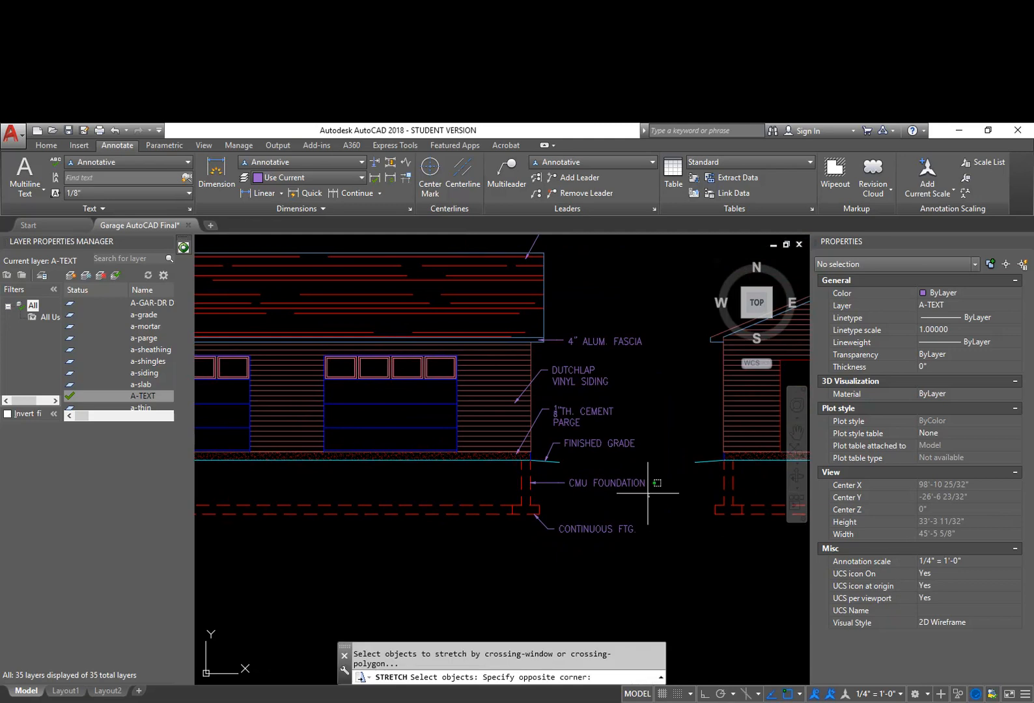
click(551, 474)
key(Return)
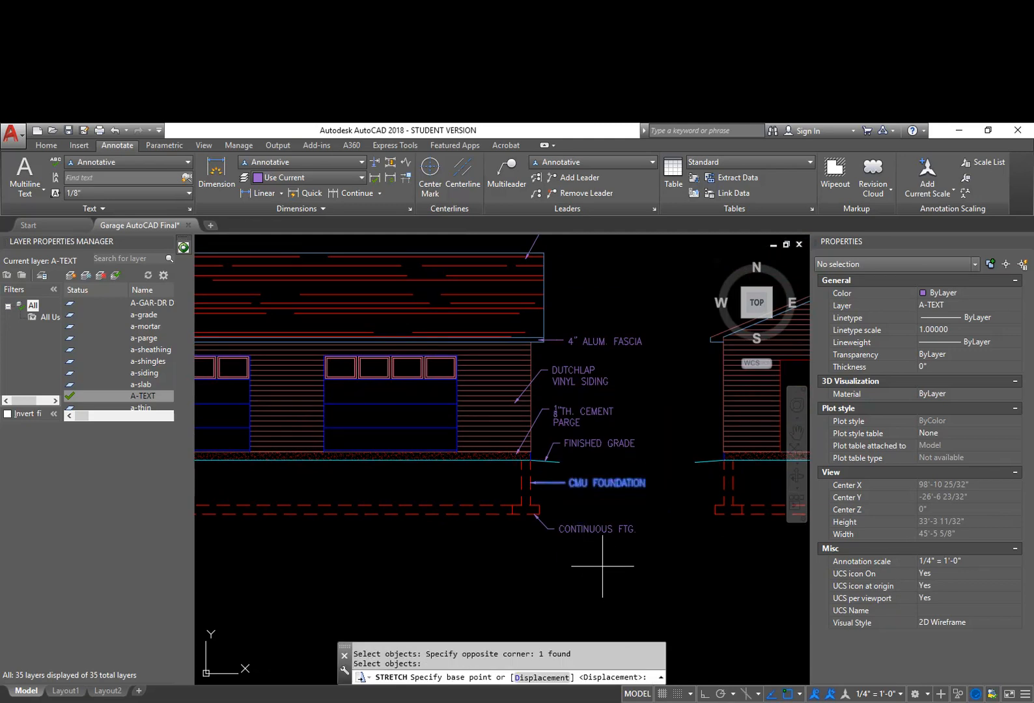
click(596, 564)
key(F8)
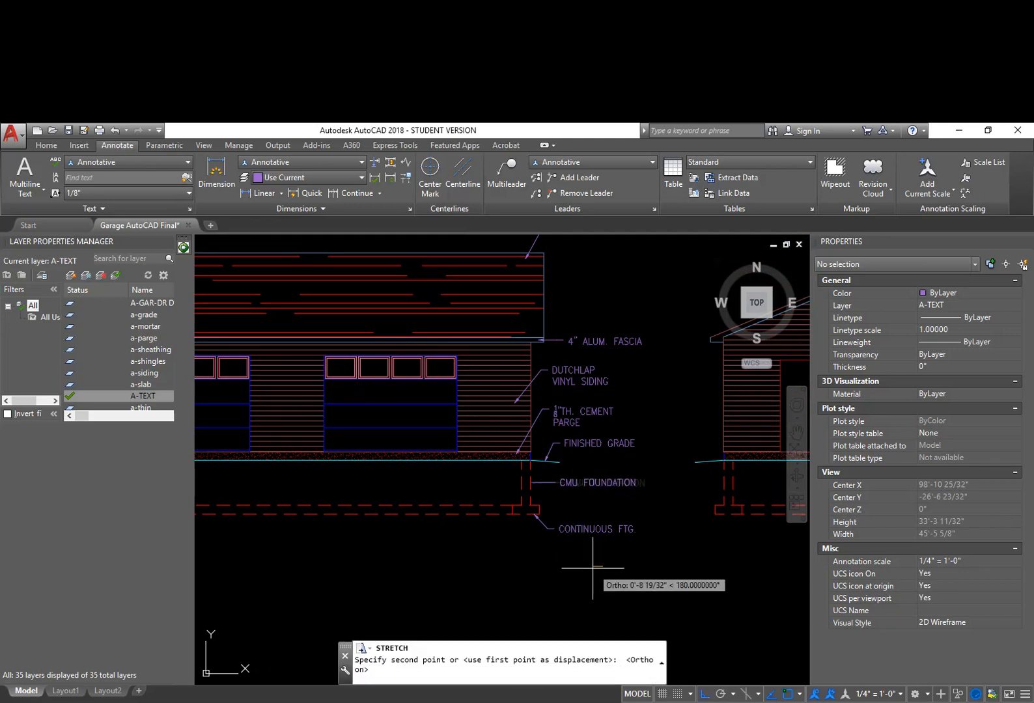
click(593, 567)
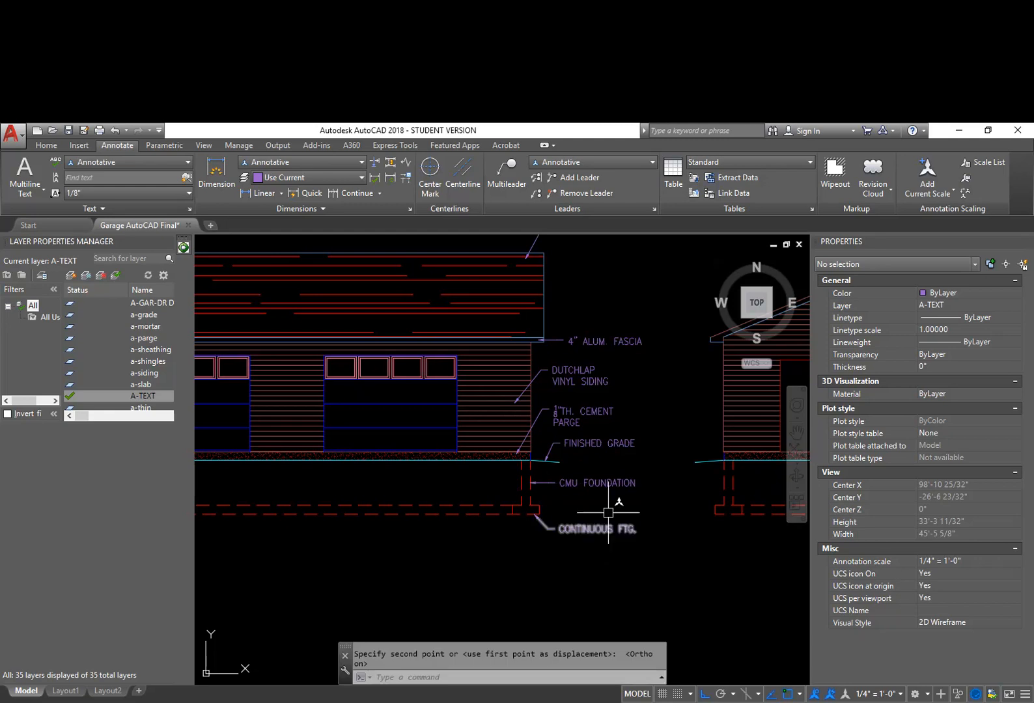
Stretch the 4" ALUM. FASCIA note's text slightly left, keeping its arrowhead on the fascia end
key(Return)
click(653, 365)
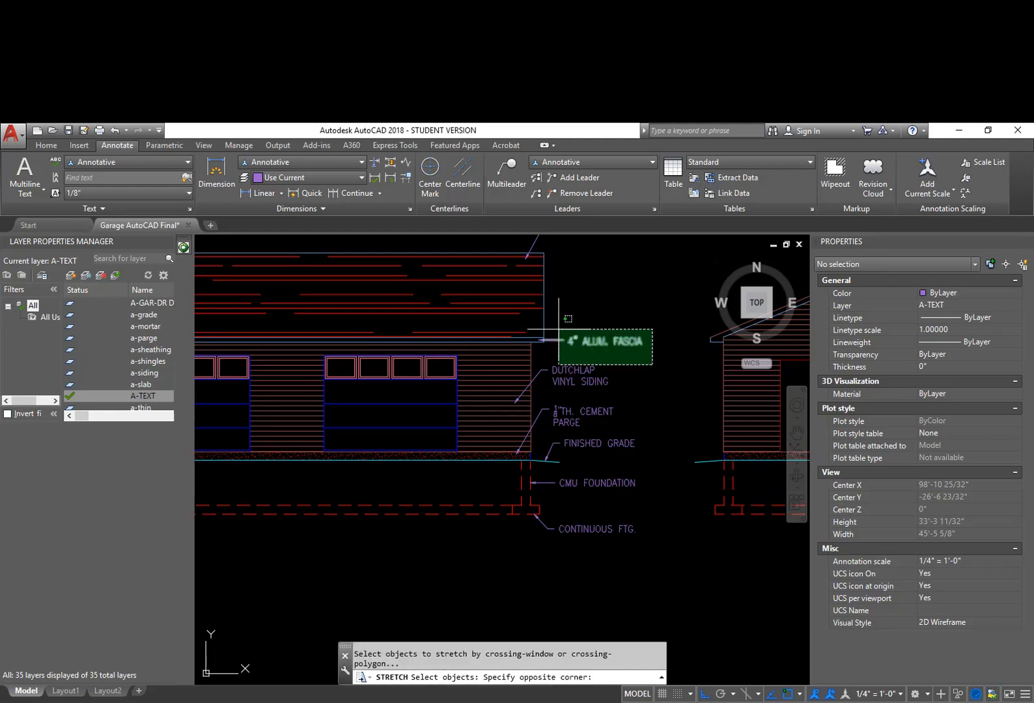
click(527, 298)
key(Return)
click(669, 547)
click(665, 548)
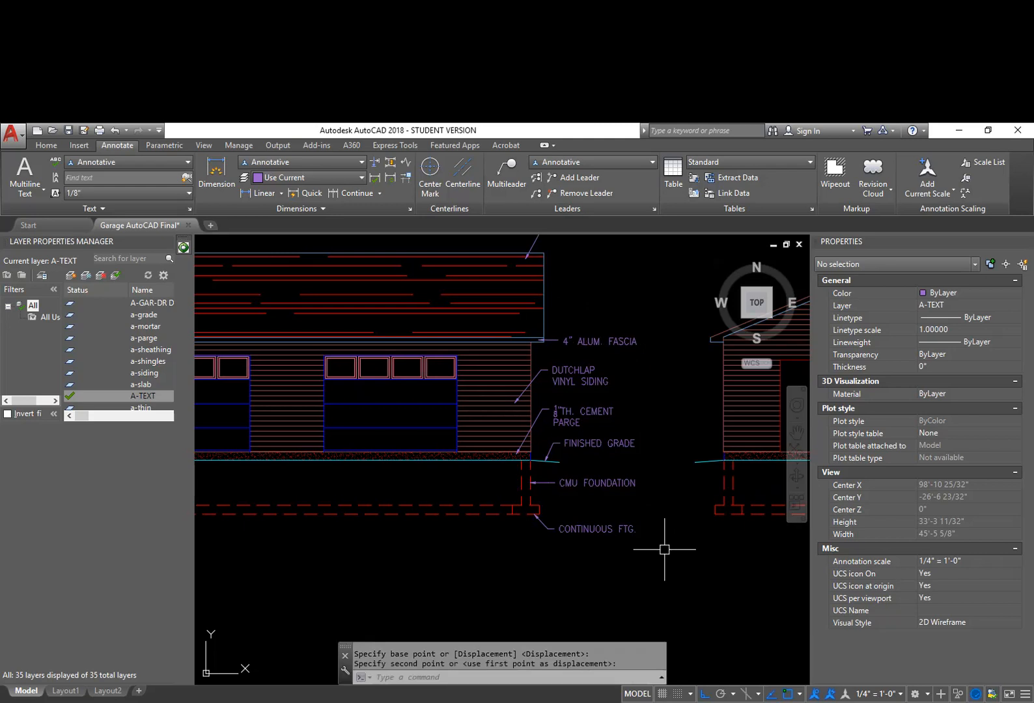
Stretch the ASPHALT SHINGLES note's landing straight down from above the roof to beside the roof's right edge
middle_drag(553, 603, 563, 580)
middle_drag(528, 539, 601, 599)
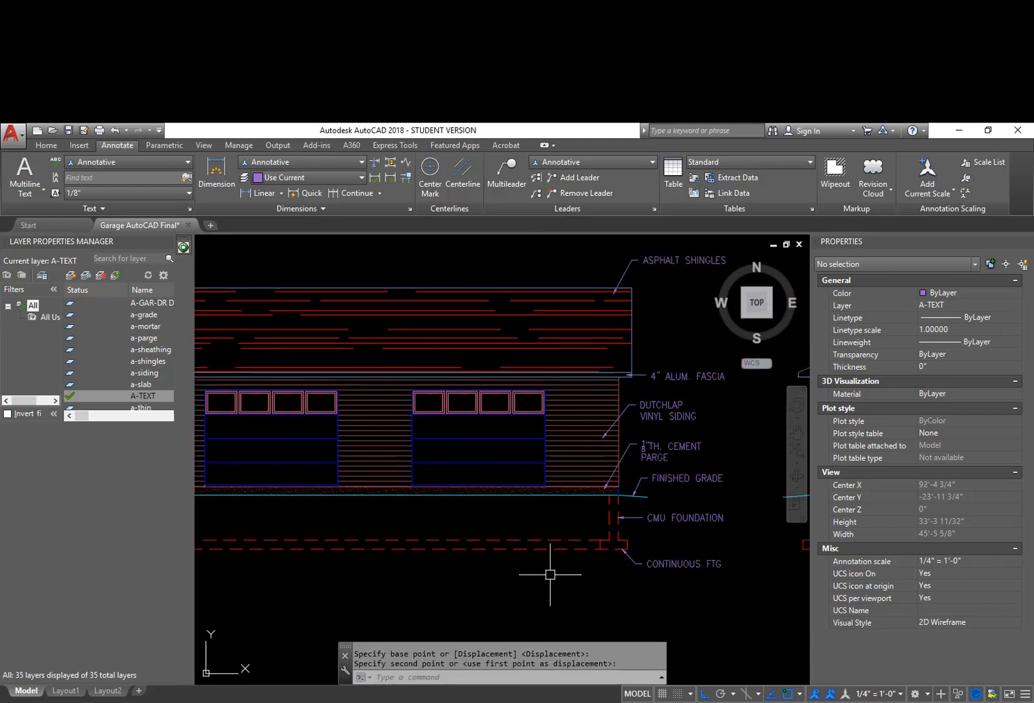
middle_drag(522, 584, 536, 552)
scroll(537, 552, down, 2)
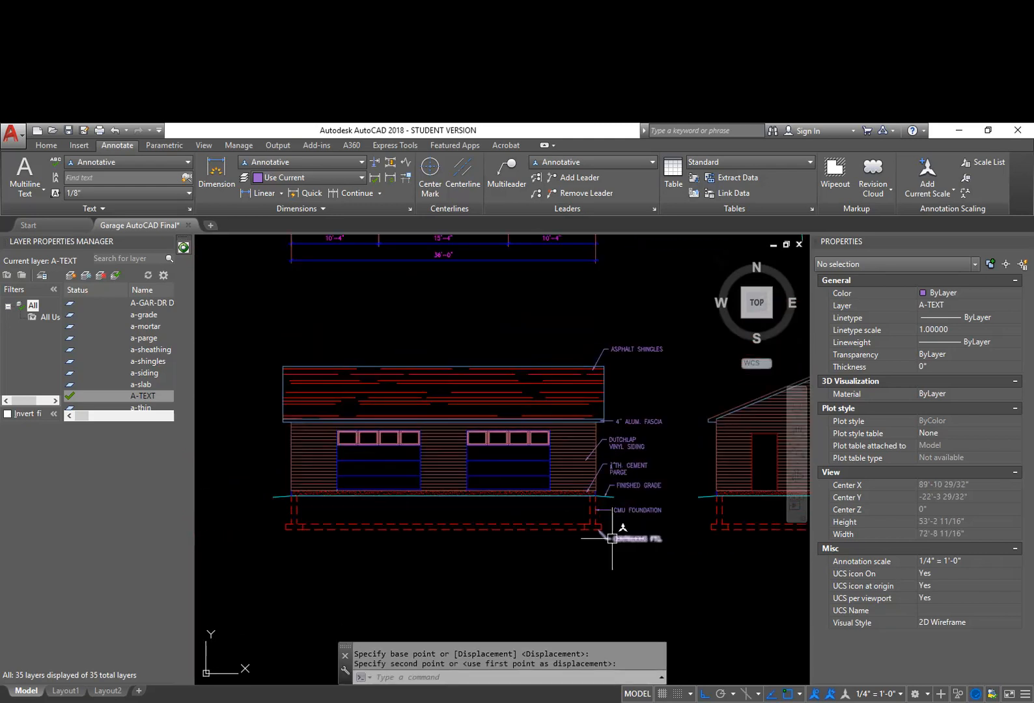
scroll(605, 358, up, 4)
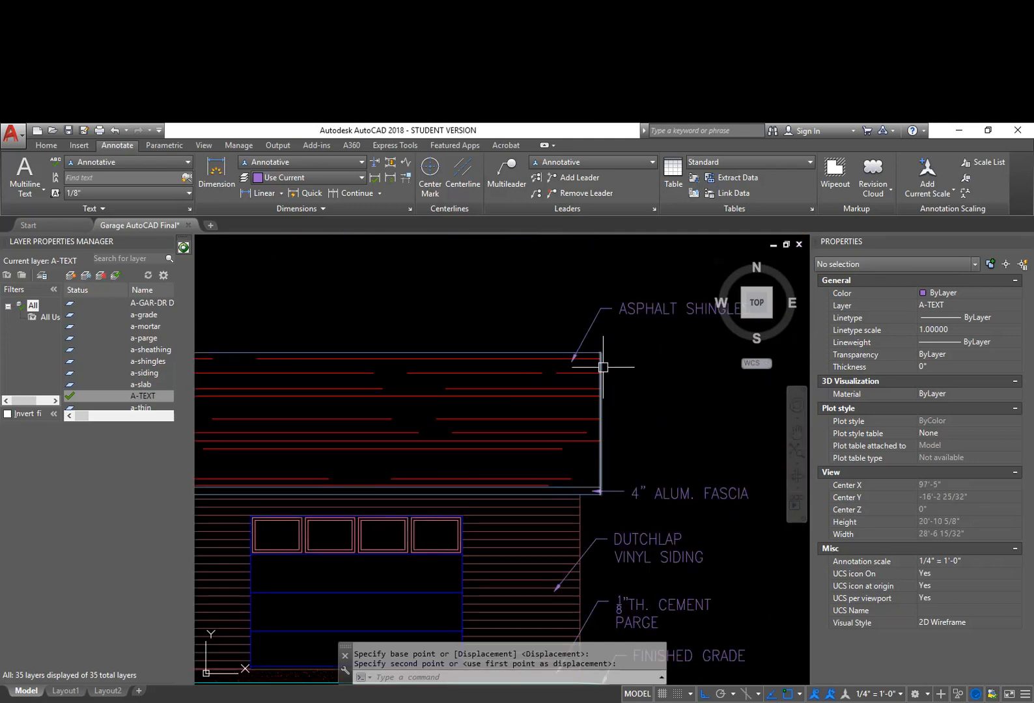
middle_drag(612, 362, 582, 385)
click(579, 343)
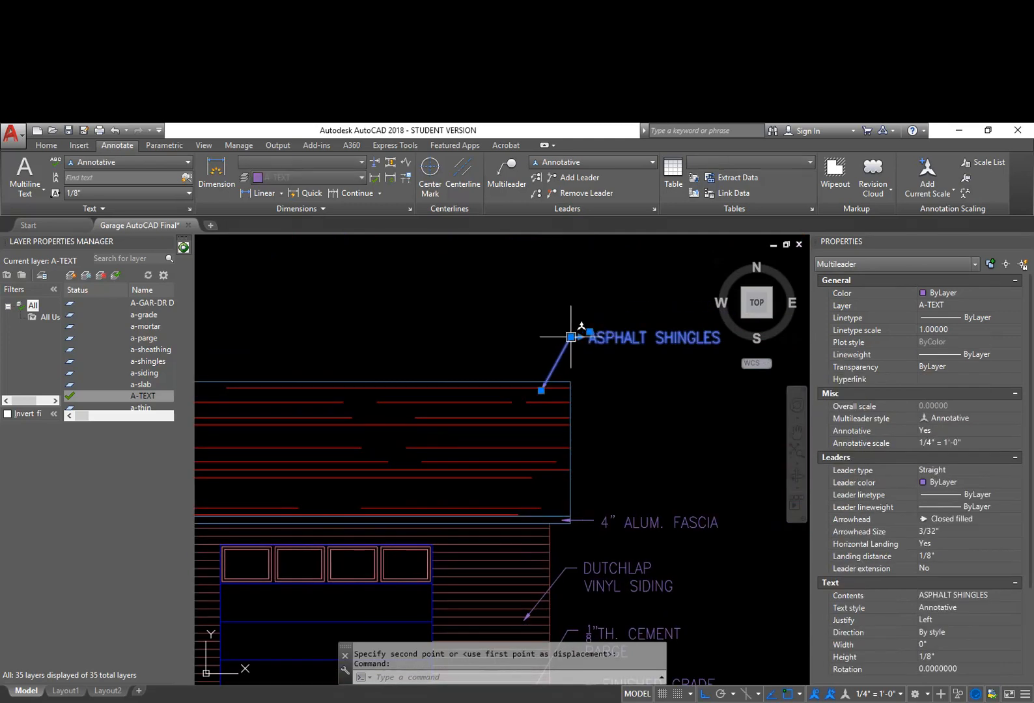
click(571, 336)
click(571, 431)
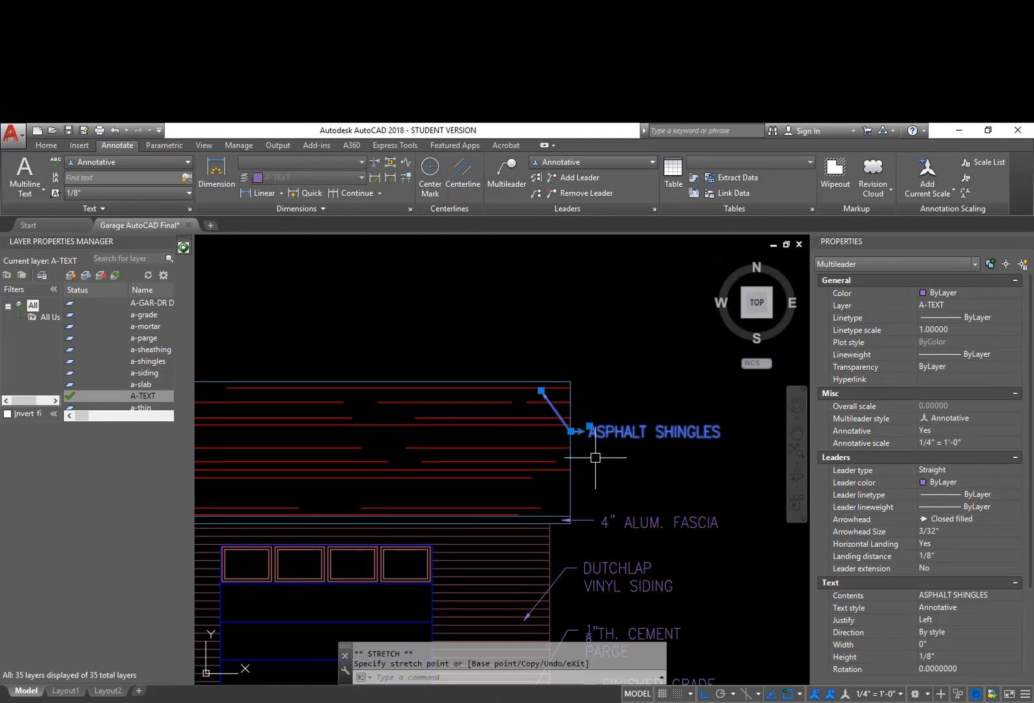
key(Escape)
Shift the ASPHALT SHINGLES landing right, clear of the roof edge, and lower its arrowhead within the shingles
middle_drag(602, 459, 621, 389)
scroll(602, 392, up, 5)
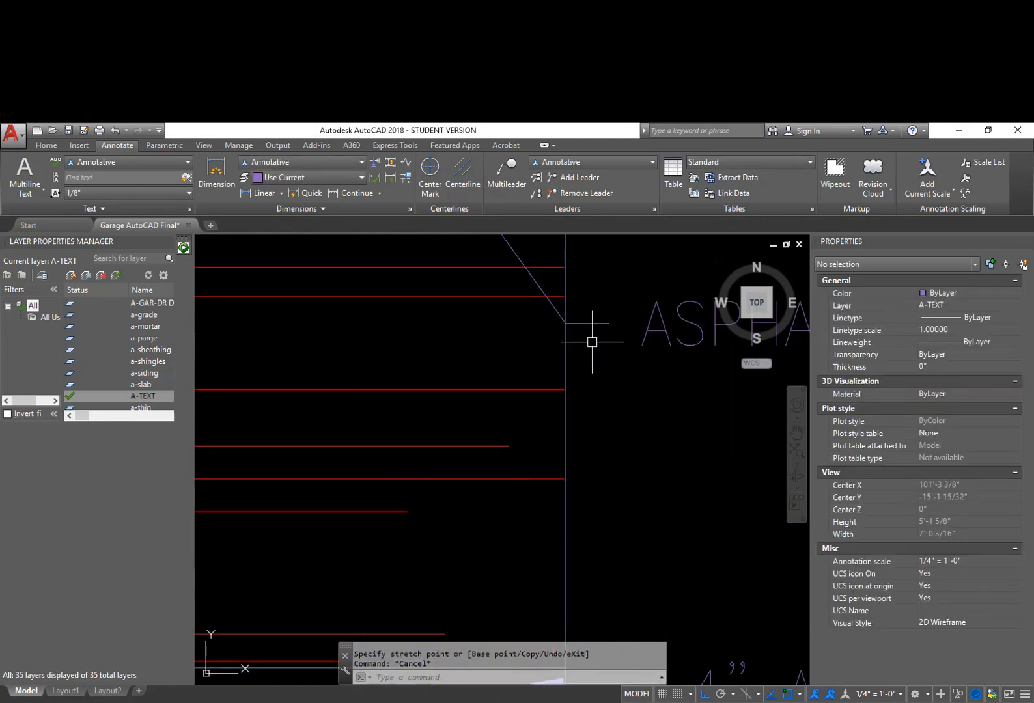
click(578, 324)
click(569, 323)
click(566, 322)
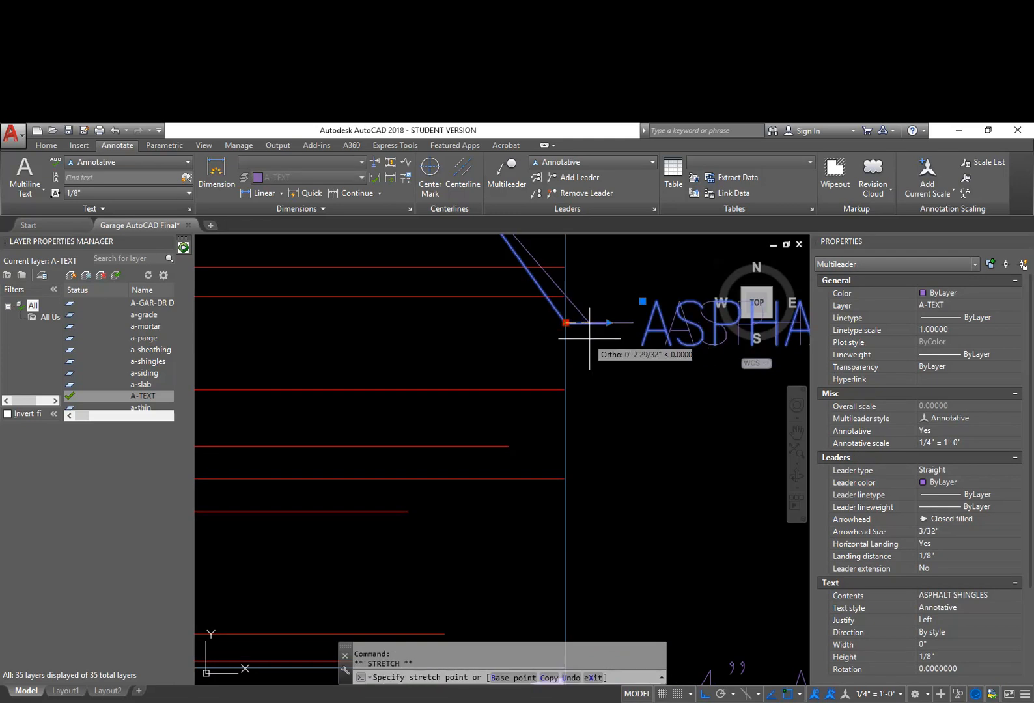
scroll(591, 352, down, 6)
scroll(566, 345, up, 5)
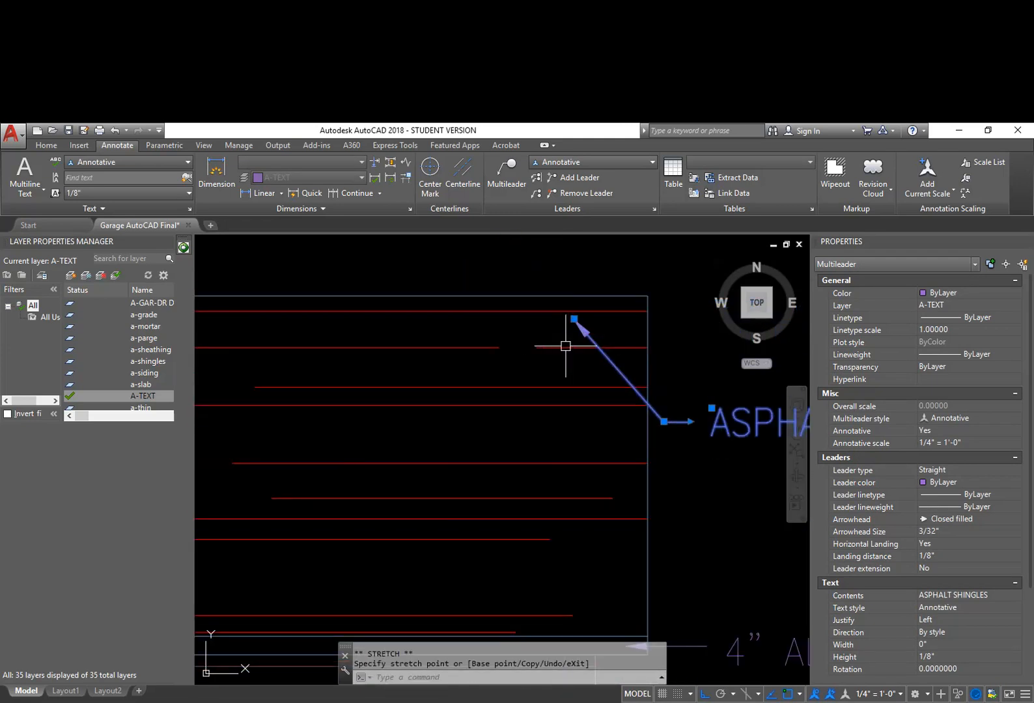
click(573, 318)
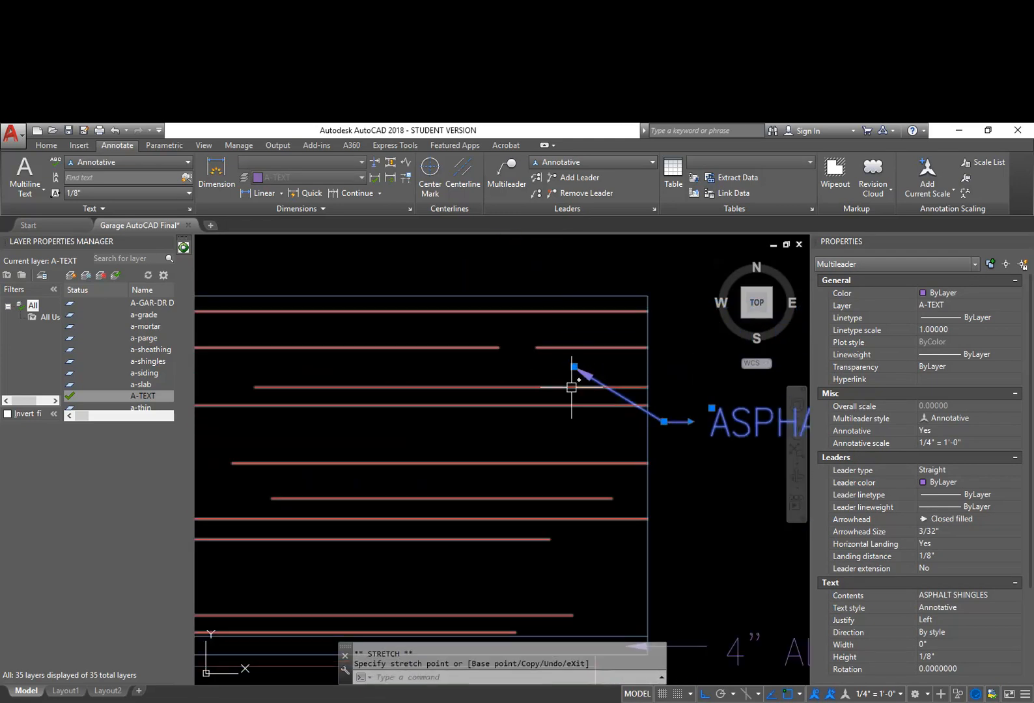
key(Escape)
scroll(628, 464, down, 4)
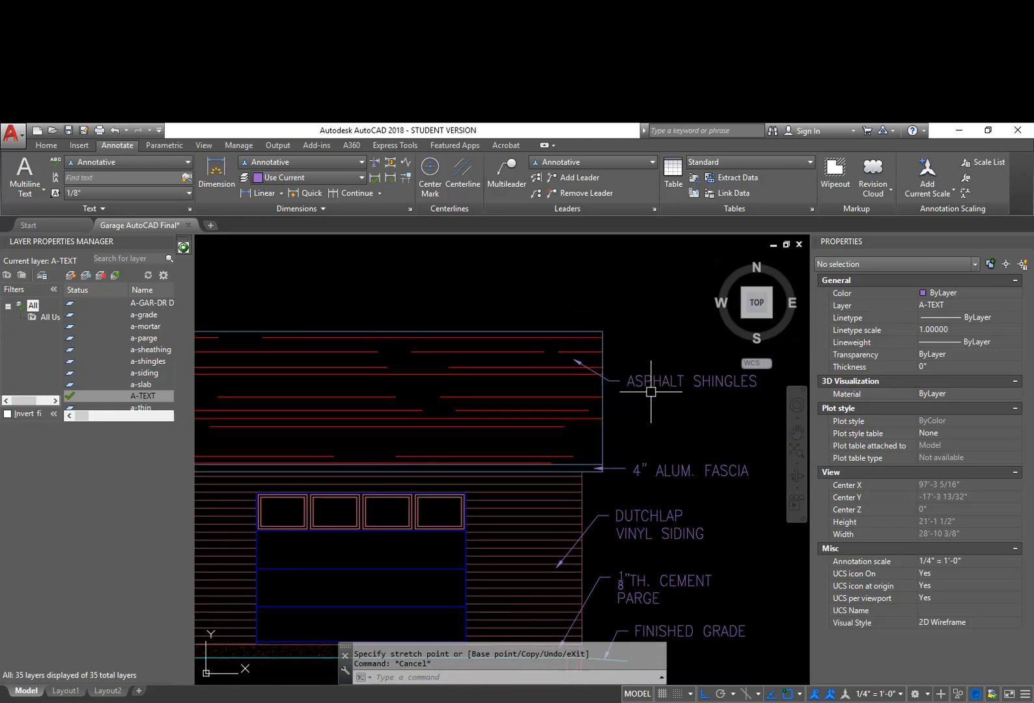
Move the DUTCHLAP VINYL SIDING note straight down by about 7", closer to the cement parge note
middle_drag(653, 438, 648, 388)
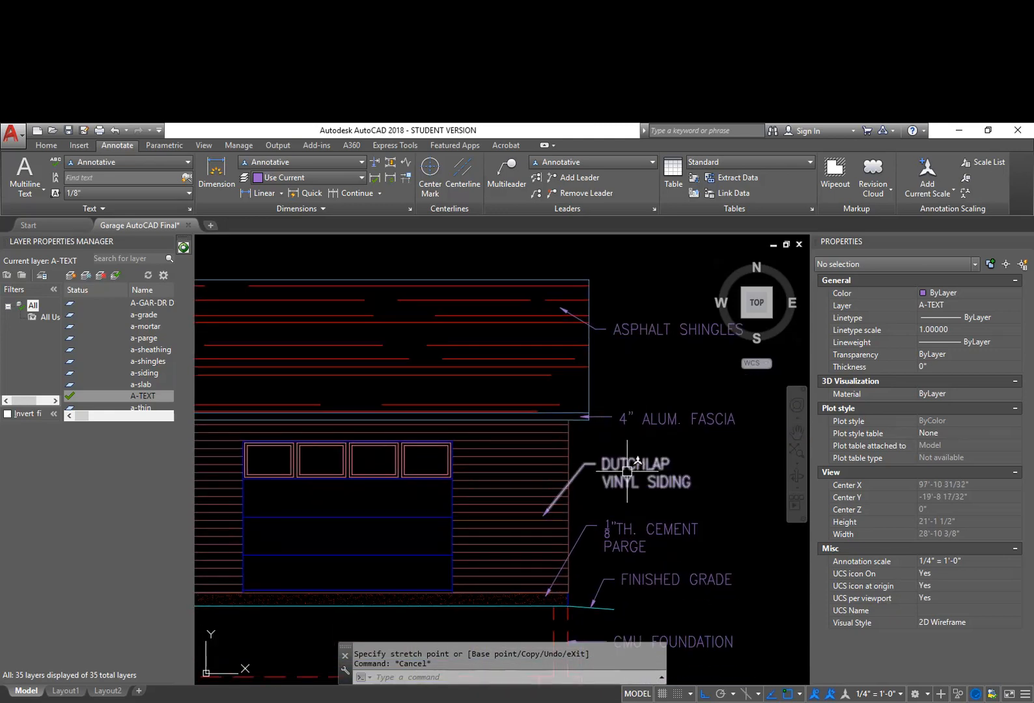
middle_drag(627, 481, 621, 416)
scroll(614, 422, up, 2)
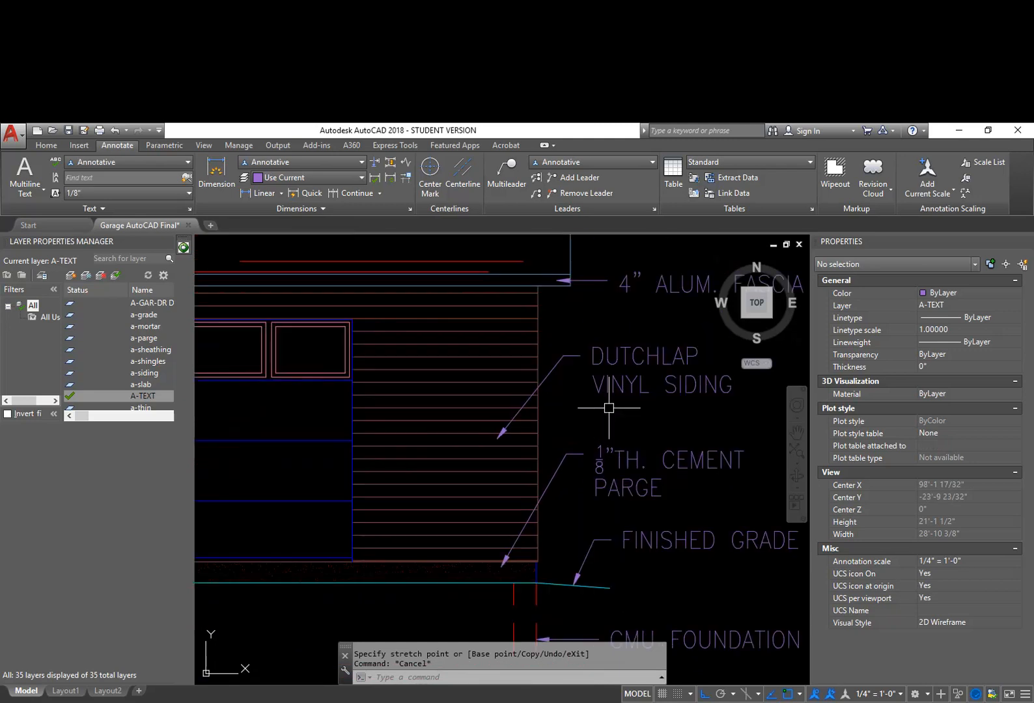
text(m)
key(Return)
drag(593, 408, 632, 399)
key(Return)
middle_drag(785, 391, 674, 369)
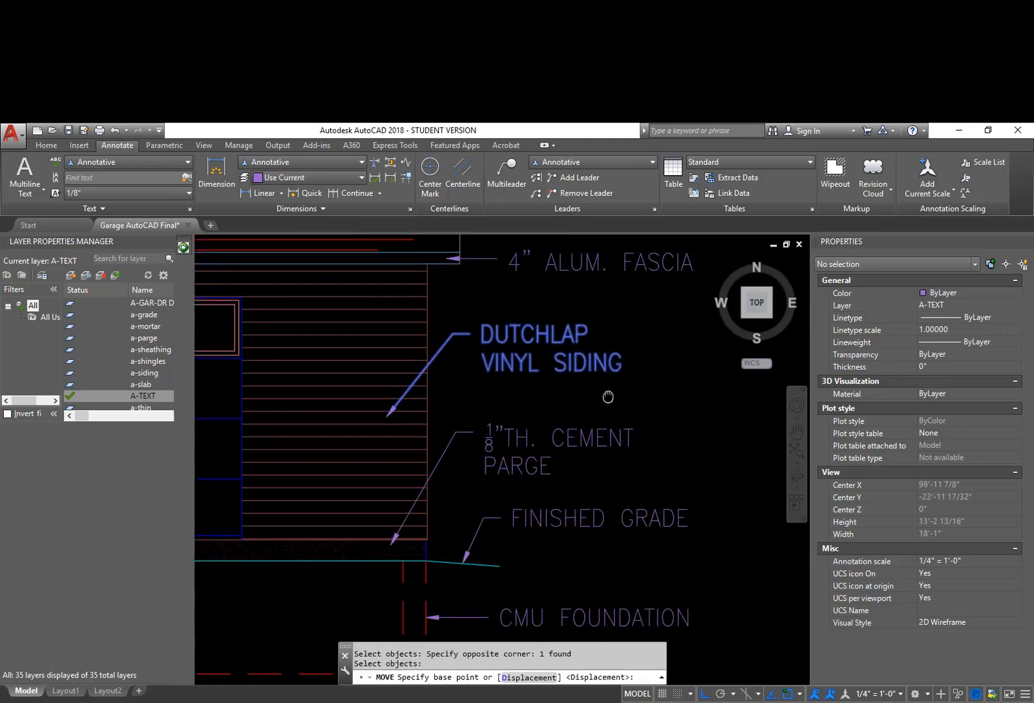
click(675, 381)
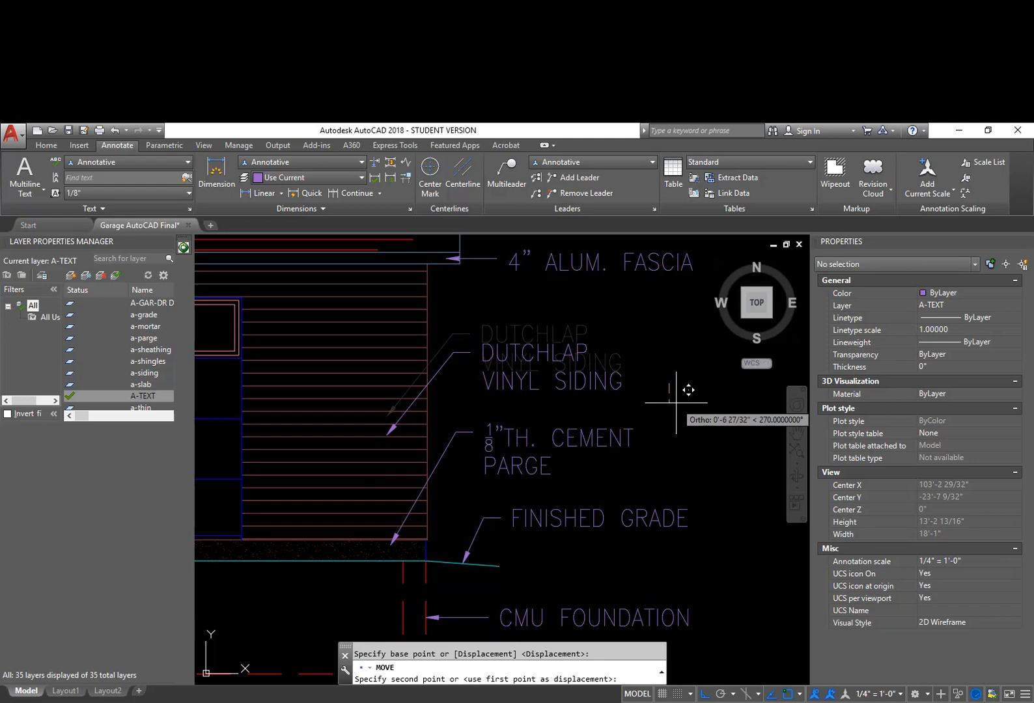
click(674, 402)
Stretch the 4" ALUM. FASCIA note's landing up and slightly right so its leader runs at an angle to the fascia
middle_drag(614, 363, 645, 436)
middle_drag(566, 370, 594, 465)
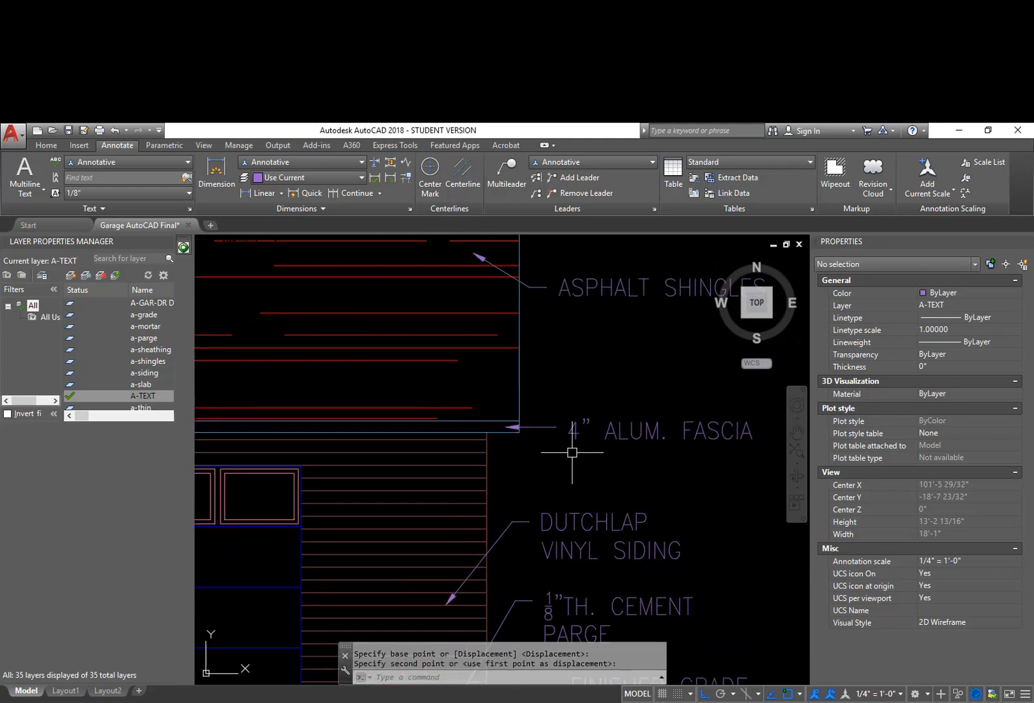
click(565, 424)
click(542, 429)
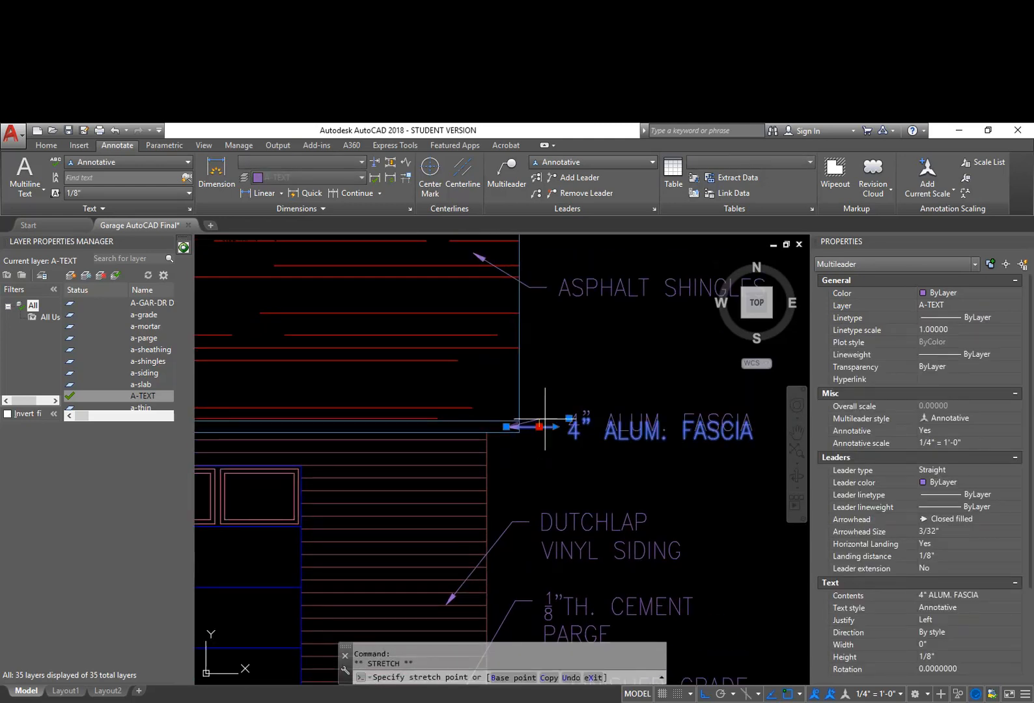
click(553, 390)
key(Escape)
Raise the 4" ALUM. FASCIA leader's arrowhead slightly within the fascia band
middle_drag(569, 439, 580, 413)
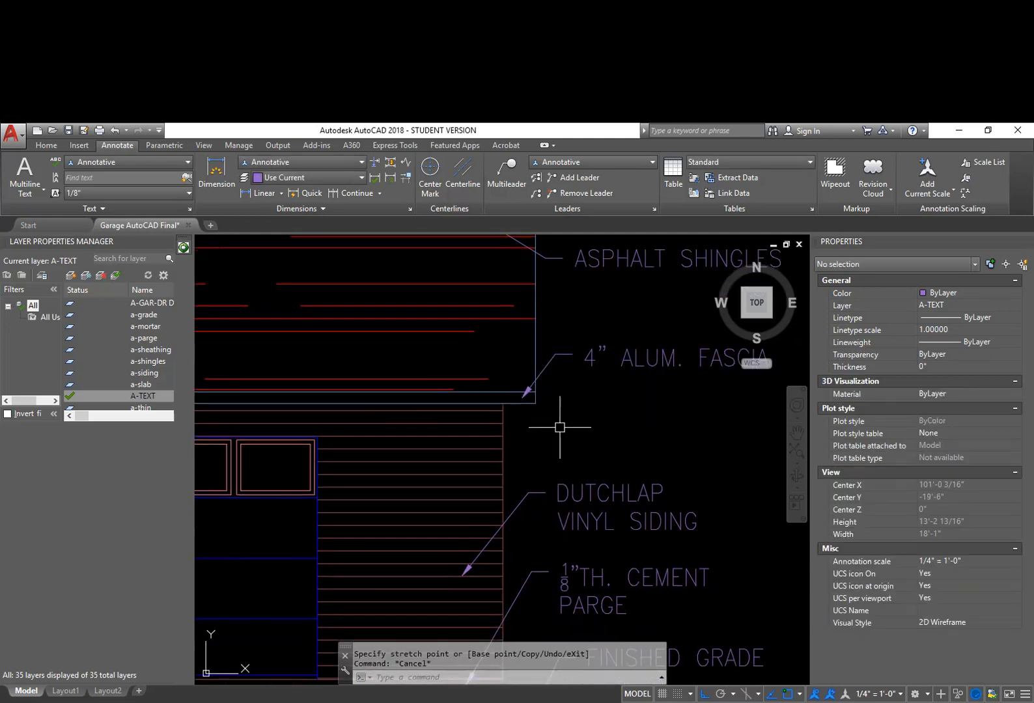
scroll(530, 395, up, 7)
click(438, 400)
click(446, 400)
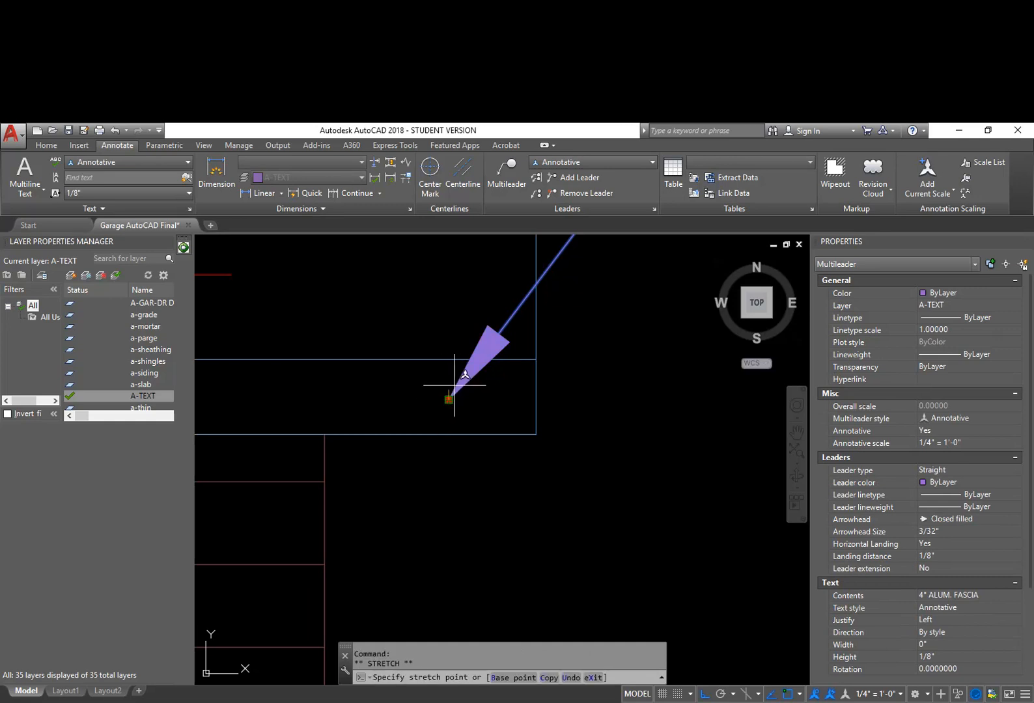
click(449, 385)
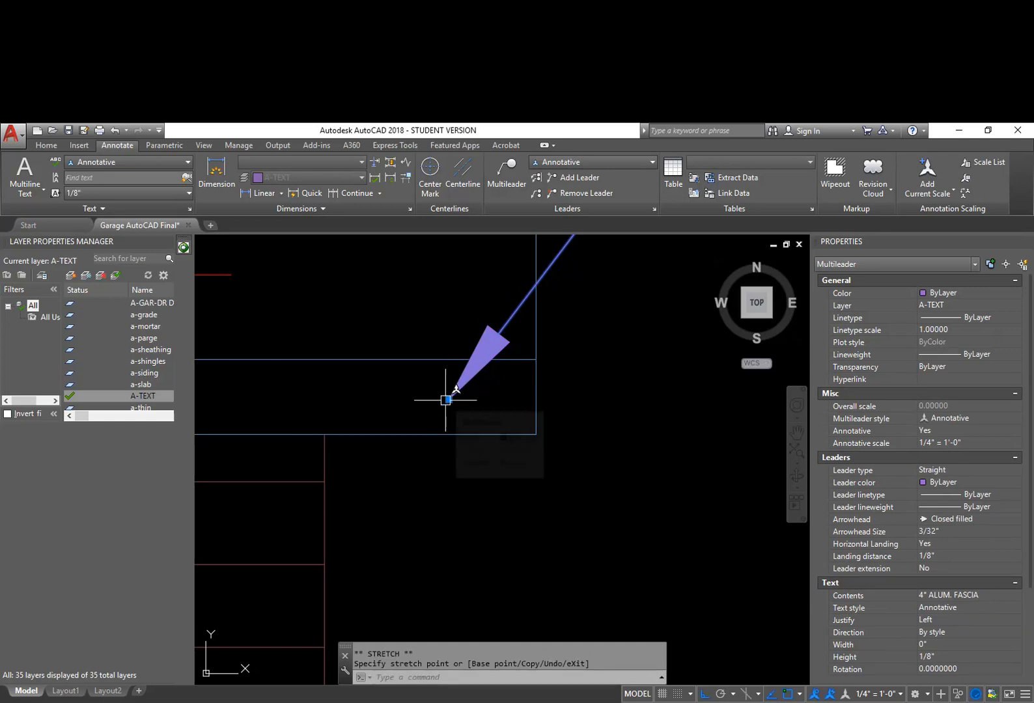
click(448, 400)
click(440, 381)
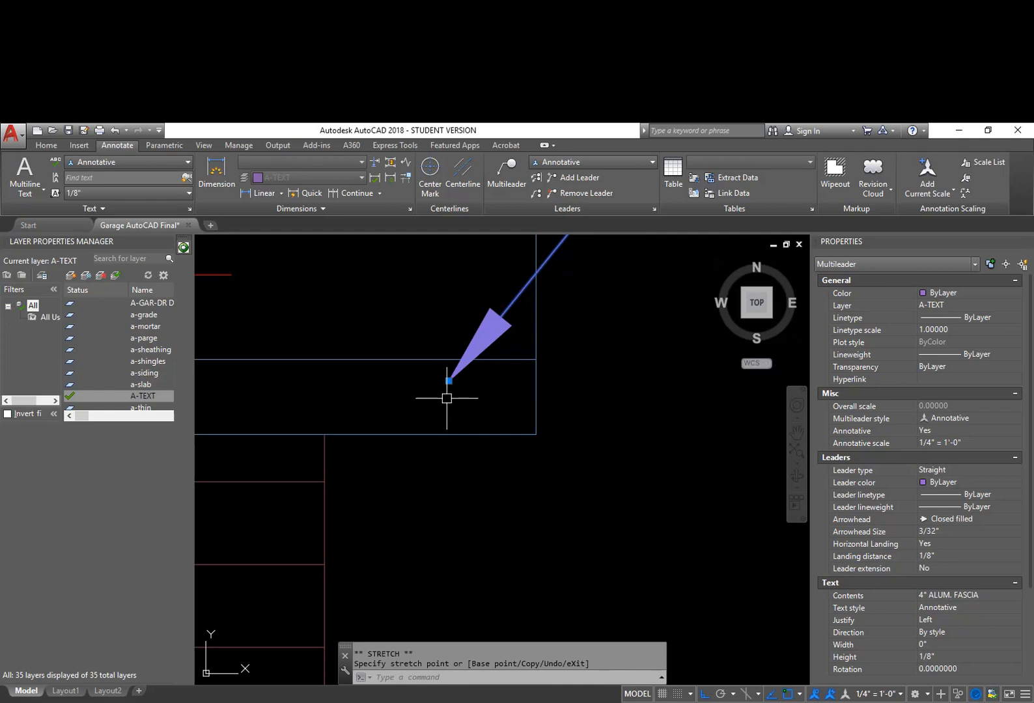
key(Escape)
Add an angled multileader to the underside of the roof overhang below the fascia, reading VENTED SOFFIT
click(506, 173)
click(437, 445)
scroll(494, 570, down, 3)
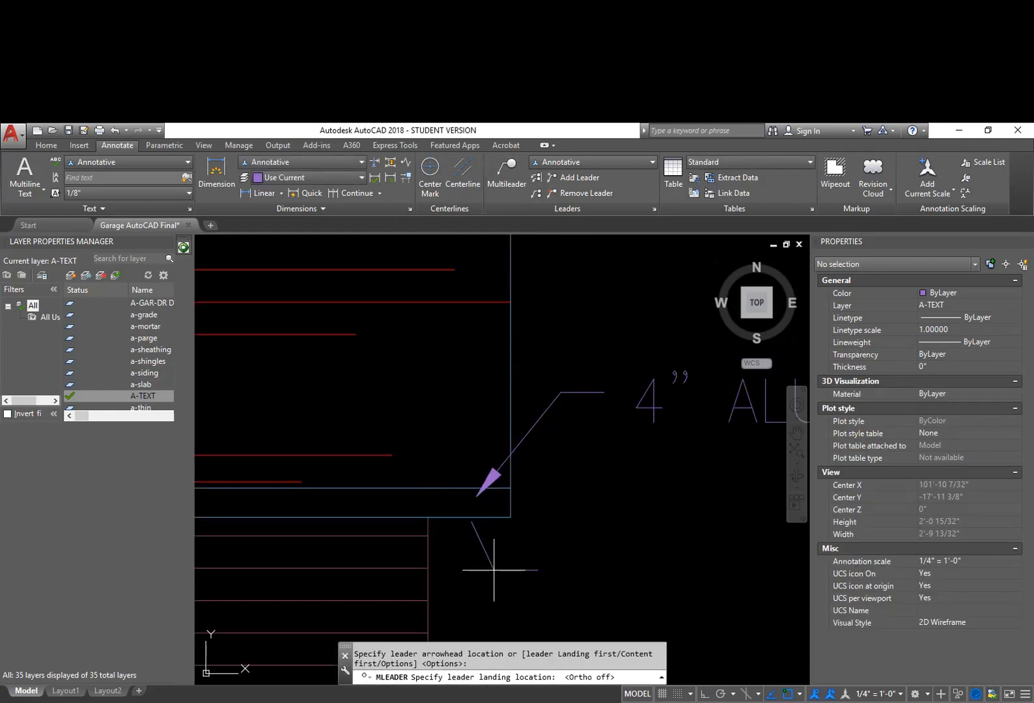
click(474, 457)
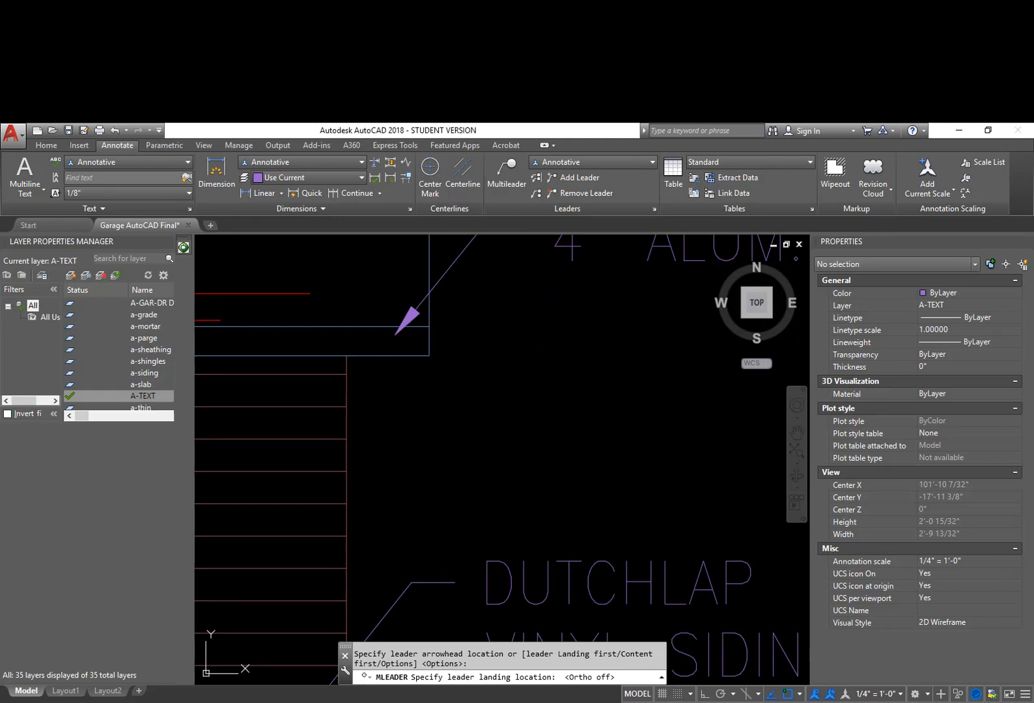
text(VENT)
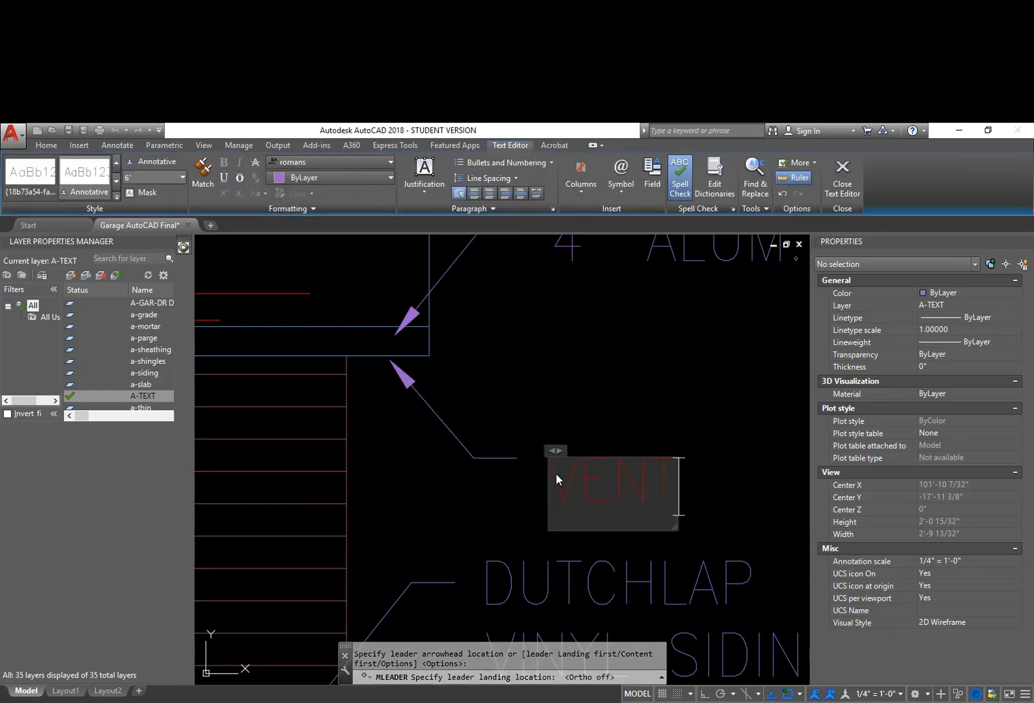
text(ED SOFFIT)
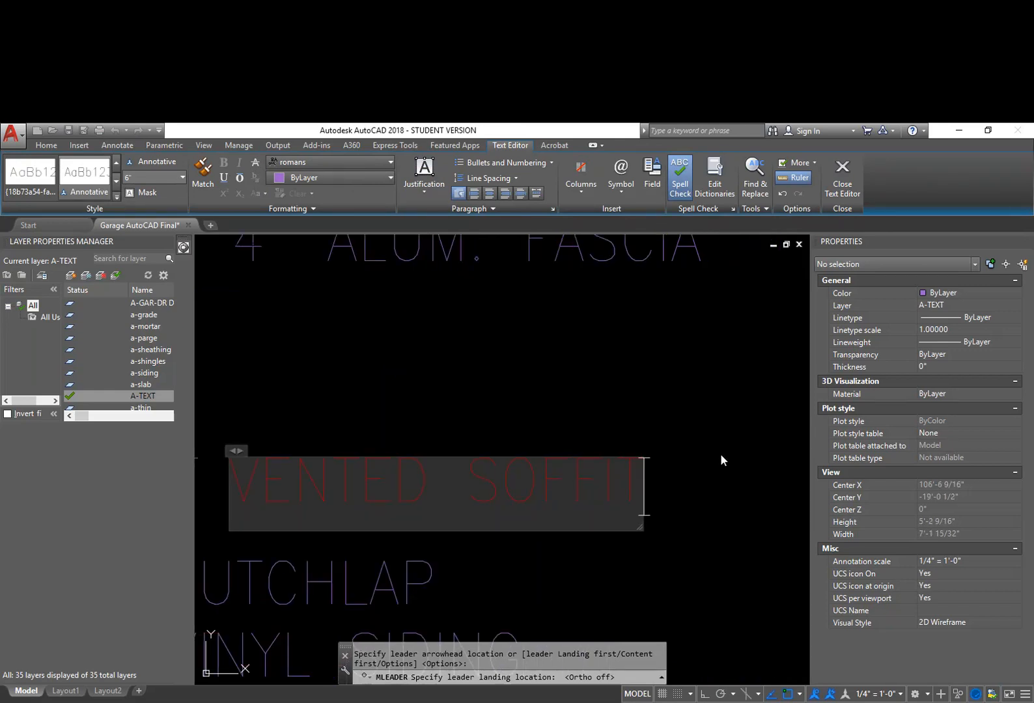
click(676, 417)
scroll(676, 411, down, 3)
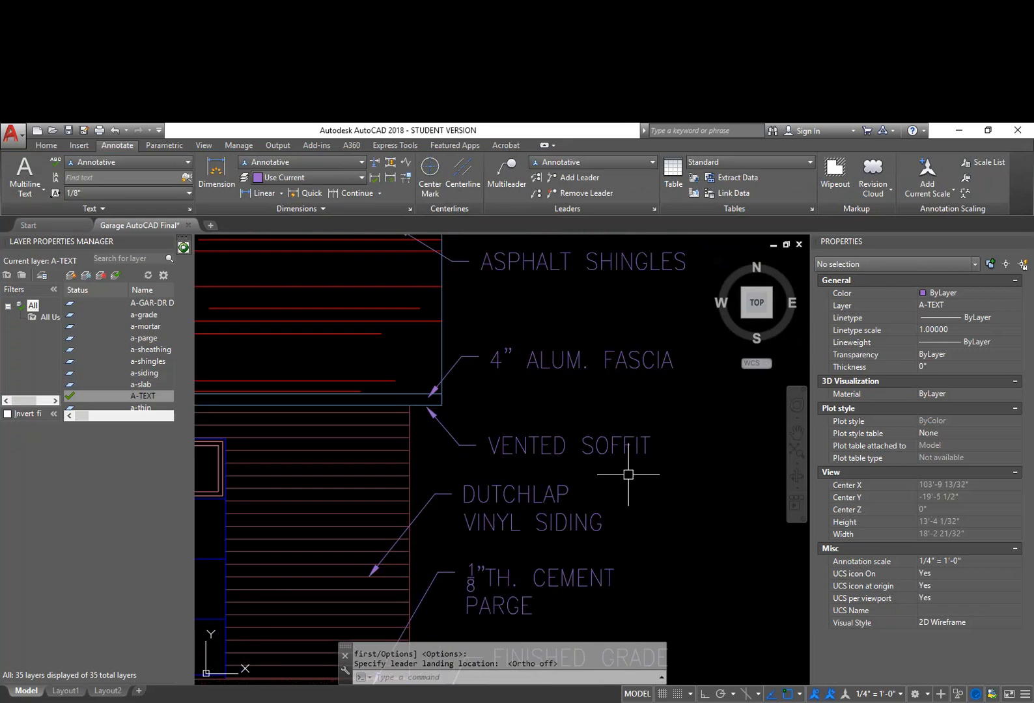
scroll(575, 420, down, 3)
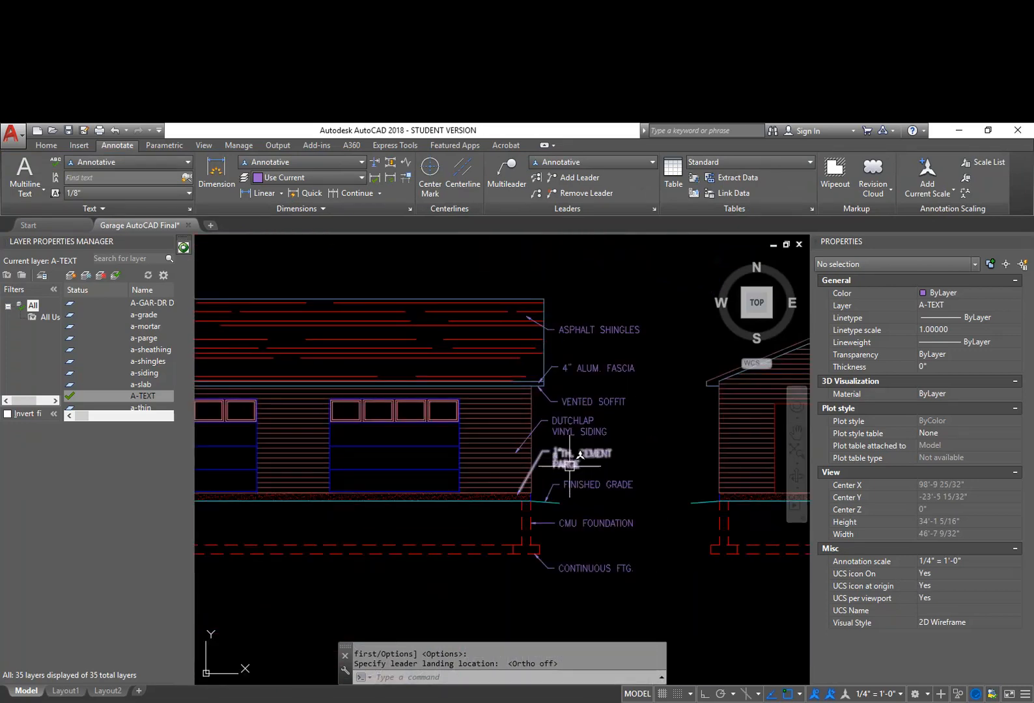
Copy door tags 3 and 2 from the floor plan straight down onto the two garage doors of the front elevation
middle_drag(580, 555, 646, 565)
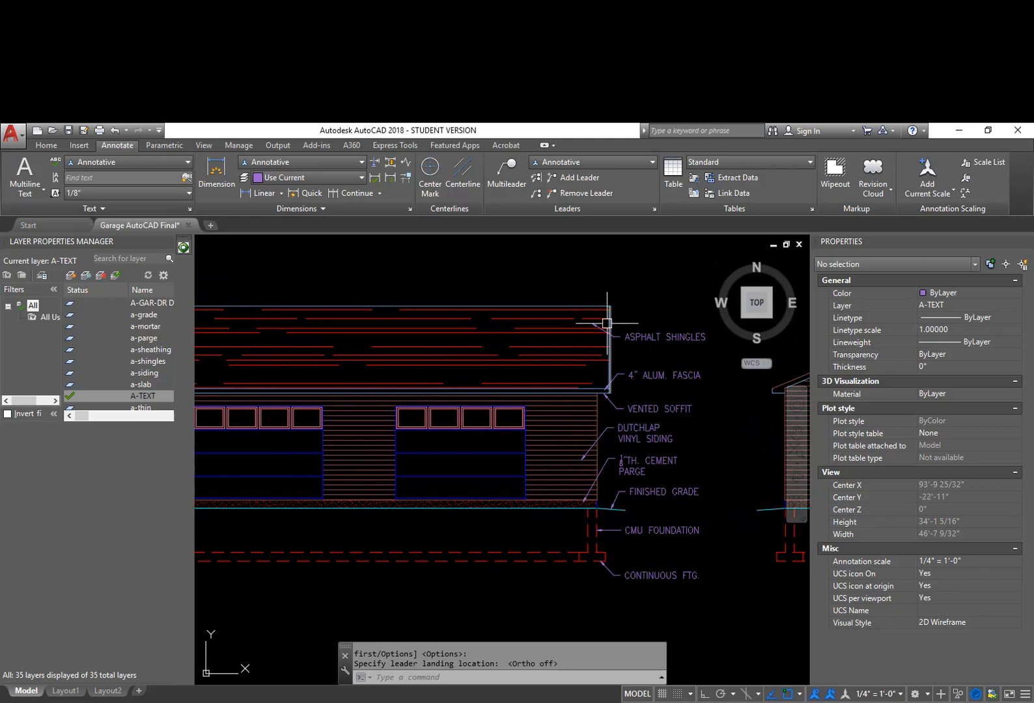
mouse_move(470, 395)
middle_down()
mouse_move(520, 438)
mouse_move(538, 436)
middle_up()
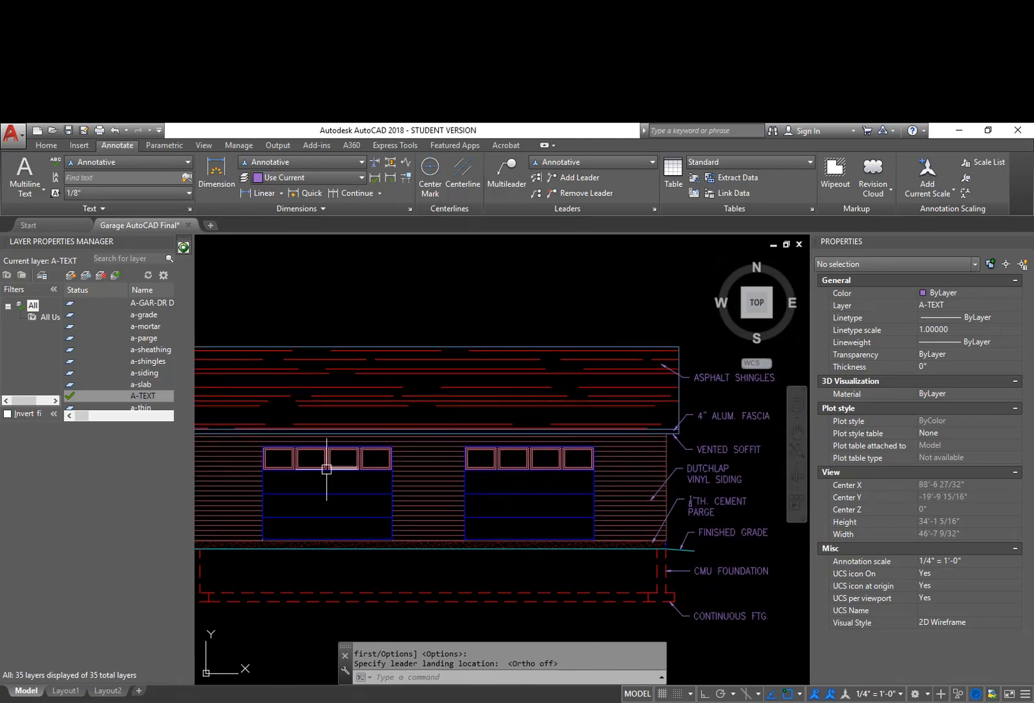
scroll(358, 458, down, 2)
mouse_move(288, 293)
middle_down()
mouse_move(346, 433)
mouse_move(354, 517)
middle_up()
scroll(321, 440, up, 8)
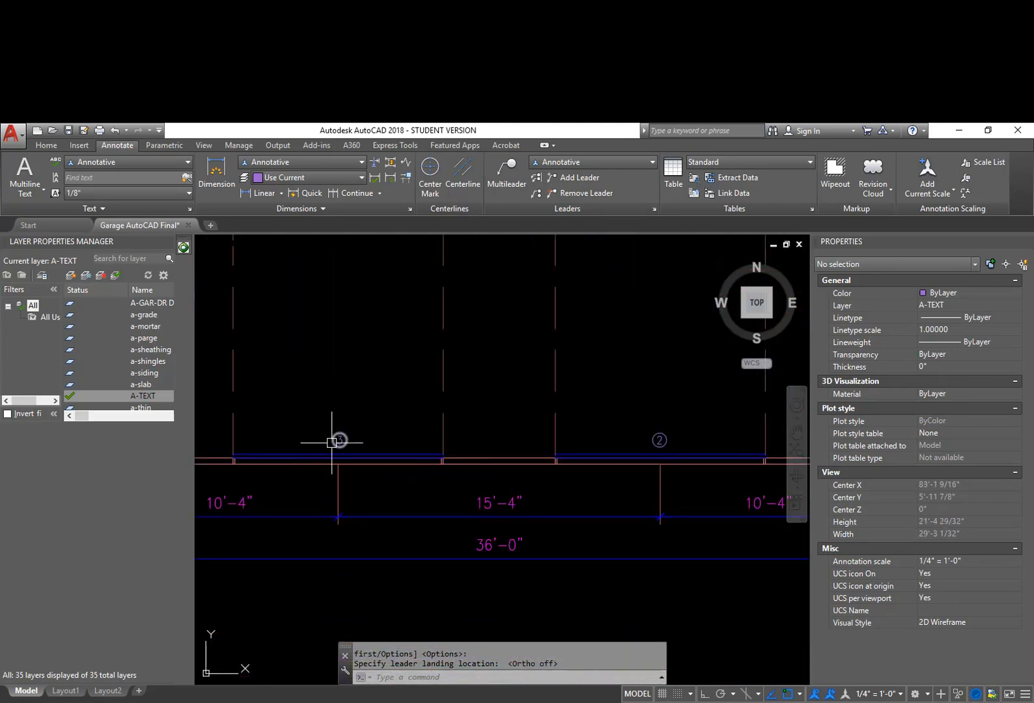
click(384, 452)
click(327, 415)
scroll(401, 414, down, 3)
scroll(709, 428, up, 4)
click(713, 427)
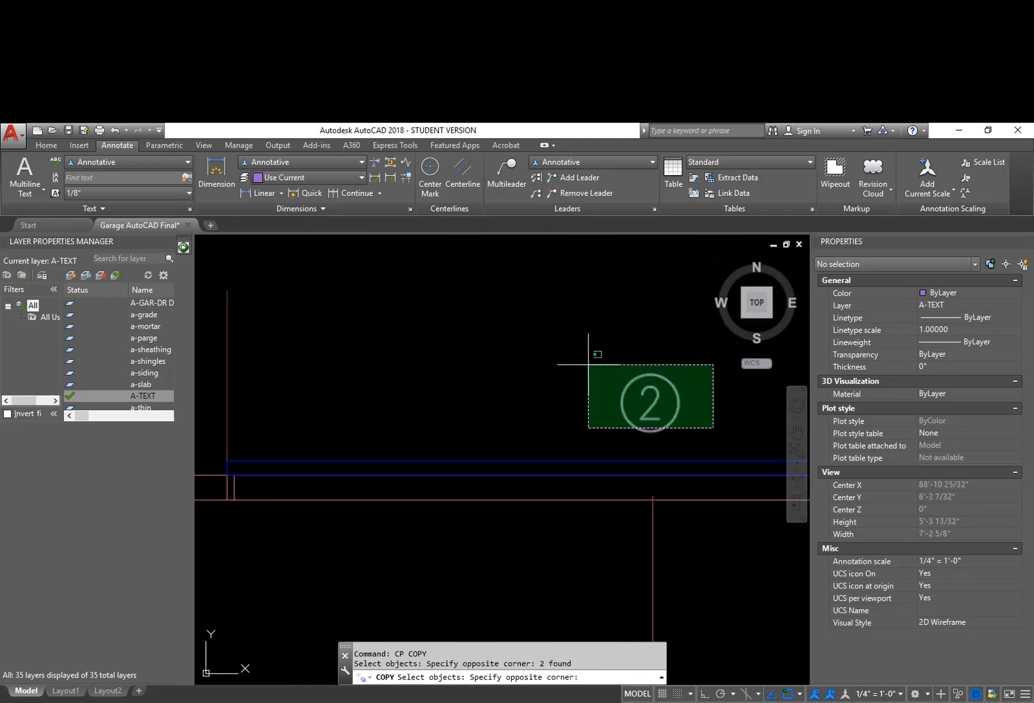
click(592, 368)
key(Return)
click(591, 371)
scroll(583, 487, down, 4)
middle_drag(577, 528, 603, 434)
key(F8)
middle_drag(618, 502, 614, 248)
middle_drag(579, 478, 594, 287)
middle_drag(586, 422, 622, 202)
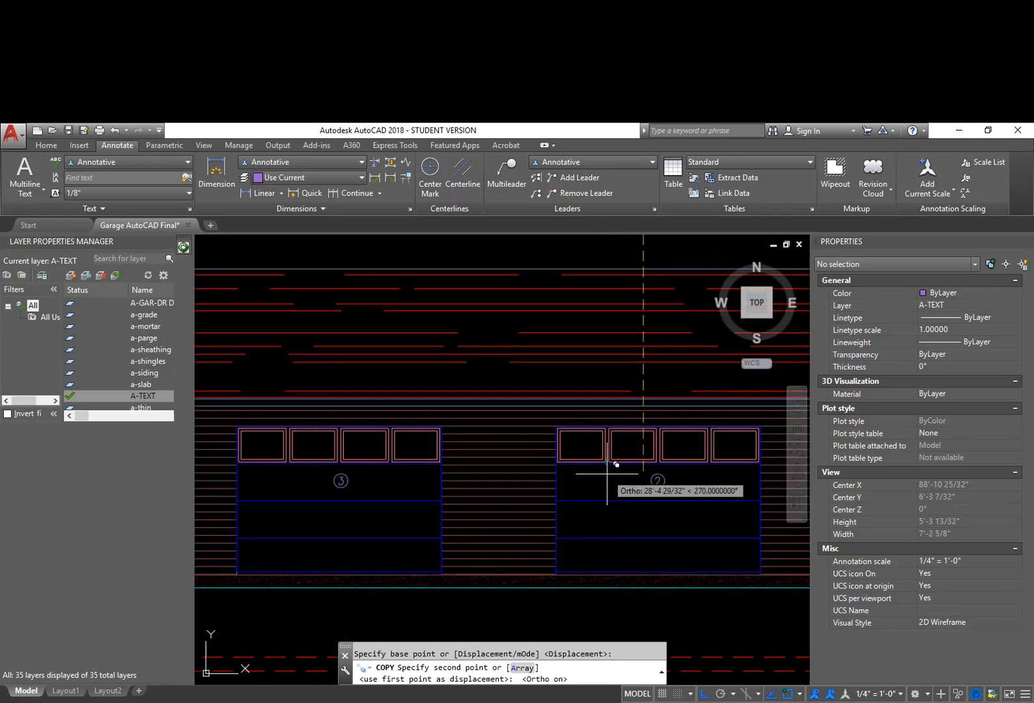
click(606, 475)
key(Escape)
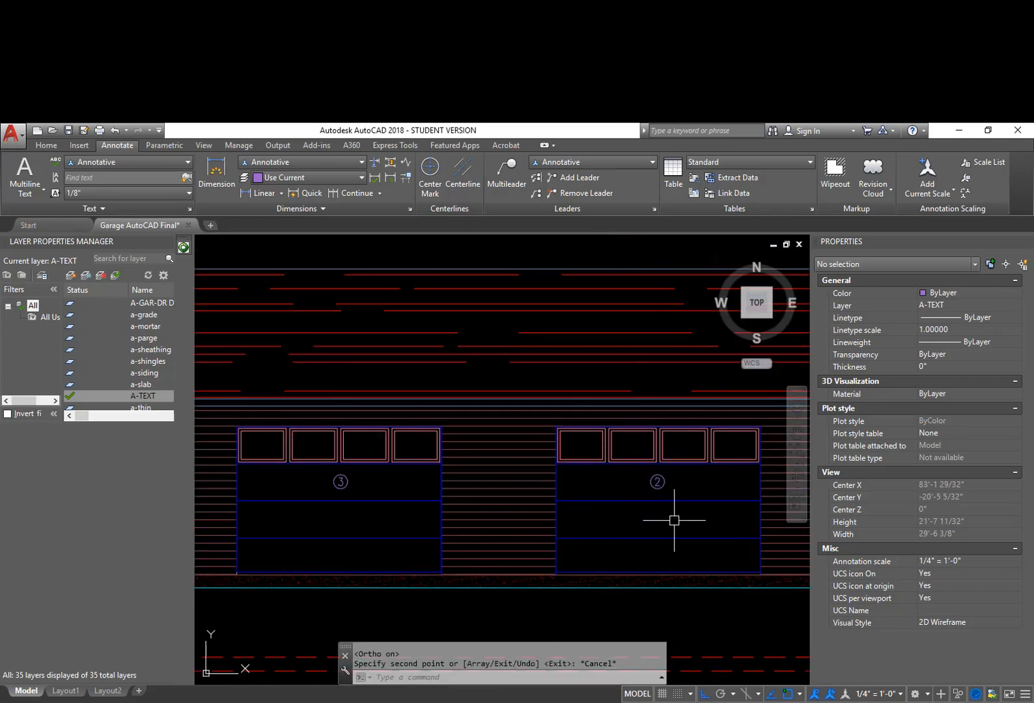
Copy door tag 1 and window tag A from the floor plan to the empty space below the side elevation
scroll(678, 523, down, 3)
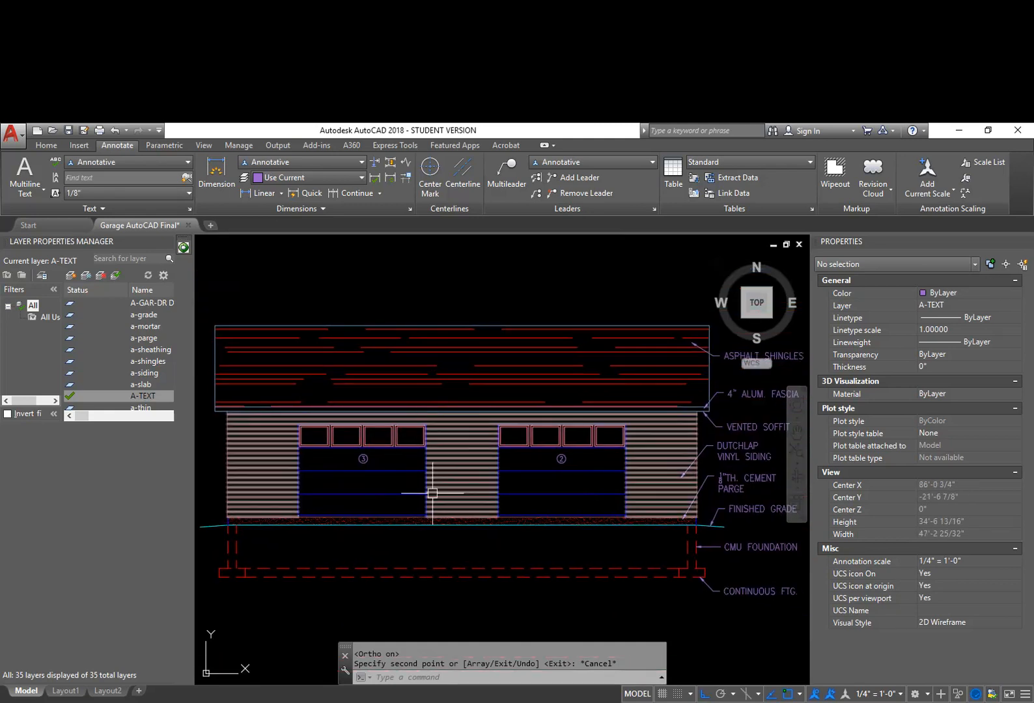
middle_drag(601, 422, 517, 499)
scroll(533, 428, down, 2)
middle_drag(560, 410, 470, 464)
scroll(478, 330, up, 6)
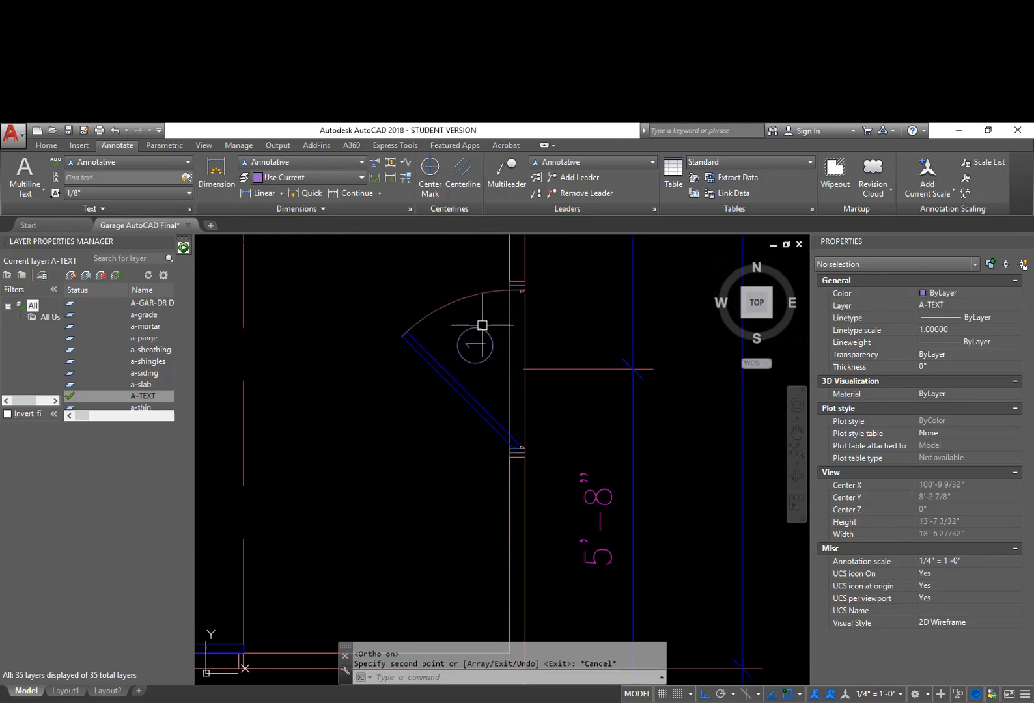
text(CP)
key(Return)
click(503, 372)
click(465, 327)
scroll(467, 328, down, 5)
middle_drag(467, 302, 467, 436)
scroll(467, 311, up, 5)
click(480, 325)
click(451, 286)
key(Return)
click(472, 322)
scroll(501, 463, down, 5)
middle_drag(516, 582, 450, 325)
key(F8)
middle_drag(591, 546, 402, 220)
middle_drag(503, 439, 478, 293)
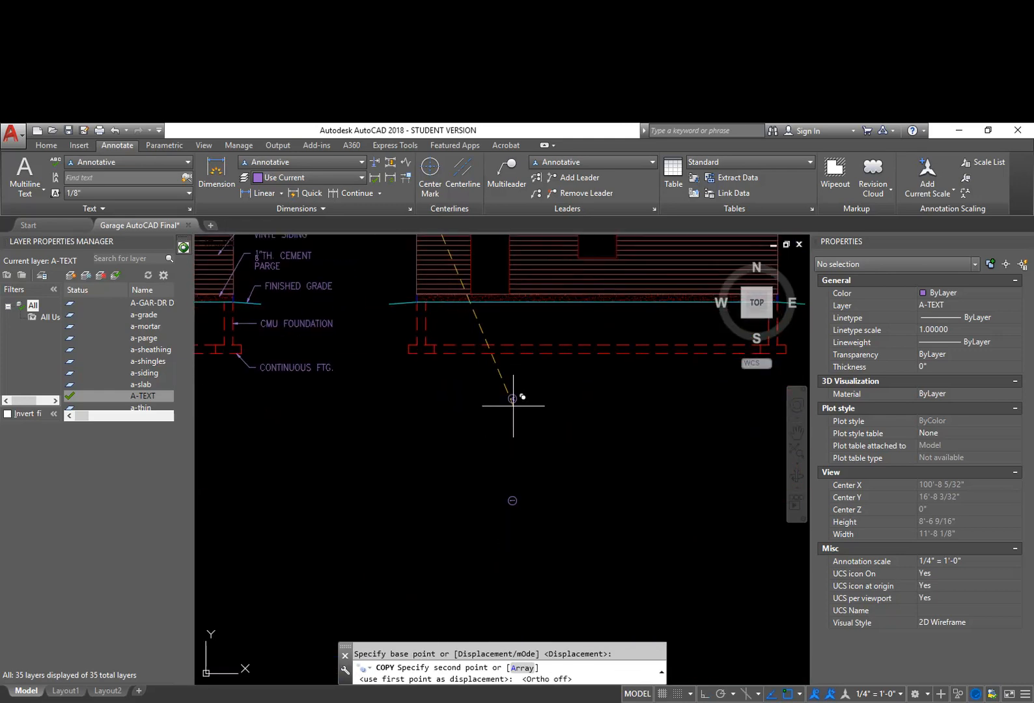
click(515, 400)
key(Escape)
Rotate the copied tags 1 and A together by 90° clockwise so they read upright
text(RO)
key(Return)
click(592, 516)
click(456, 359)
key(Return)
click(525, 436)
key(F8)
click(496, 547)
middle_drag(514, 458, 514, 538)
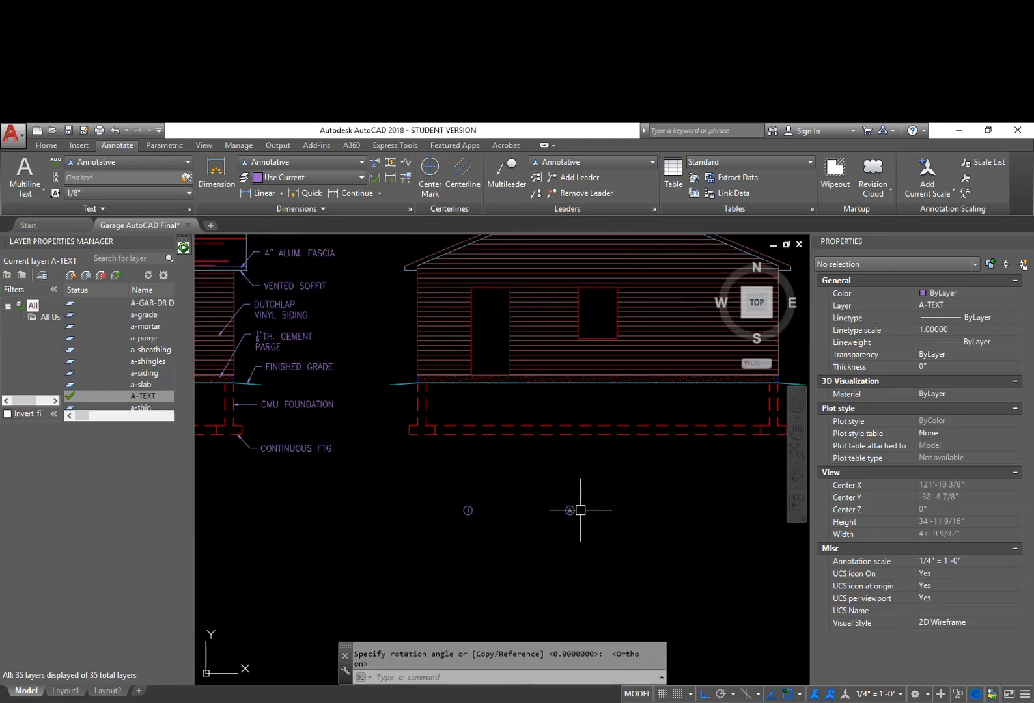
text(m)
key(Return)
click(602, 535)
click(420, 447)
key(Return)
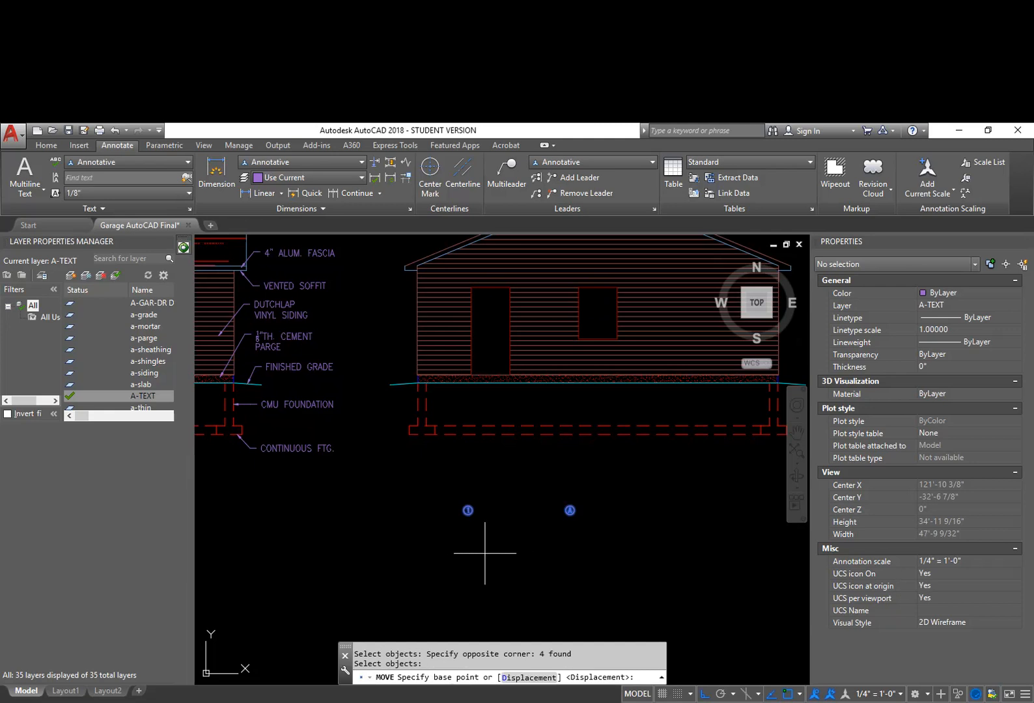
key(Escape)
Move tag 1 from below the side elevation into its door opening
key(Return)
click(519, 543)
click(458, 482)
key(Return)
click(484, 553)
key(F8)
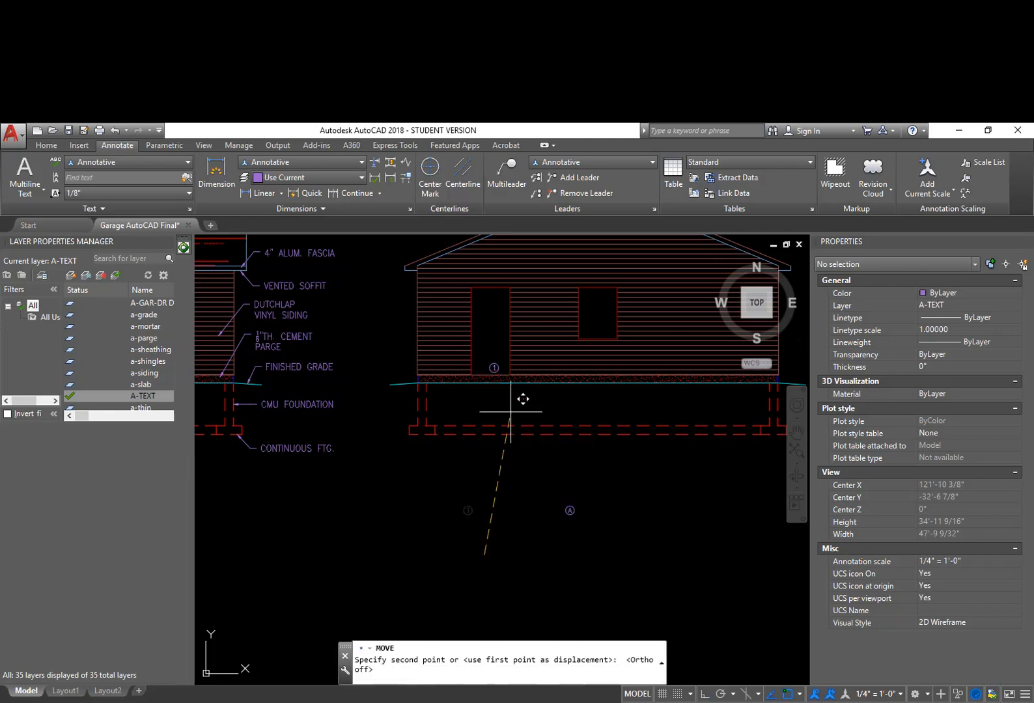
scroll(518, 365, up, 3)
click(508, 378)
Move tag A from below the side elevation into its window opening
scroll(566, 487, up, 2)
key(Return)
click(562, 503)
click(524, 439)
key(Return)
click(546, 479)
middle_drag(592, 383, 412, 626)
middle_drag(483, 363, 538, 549)
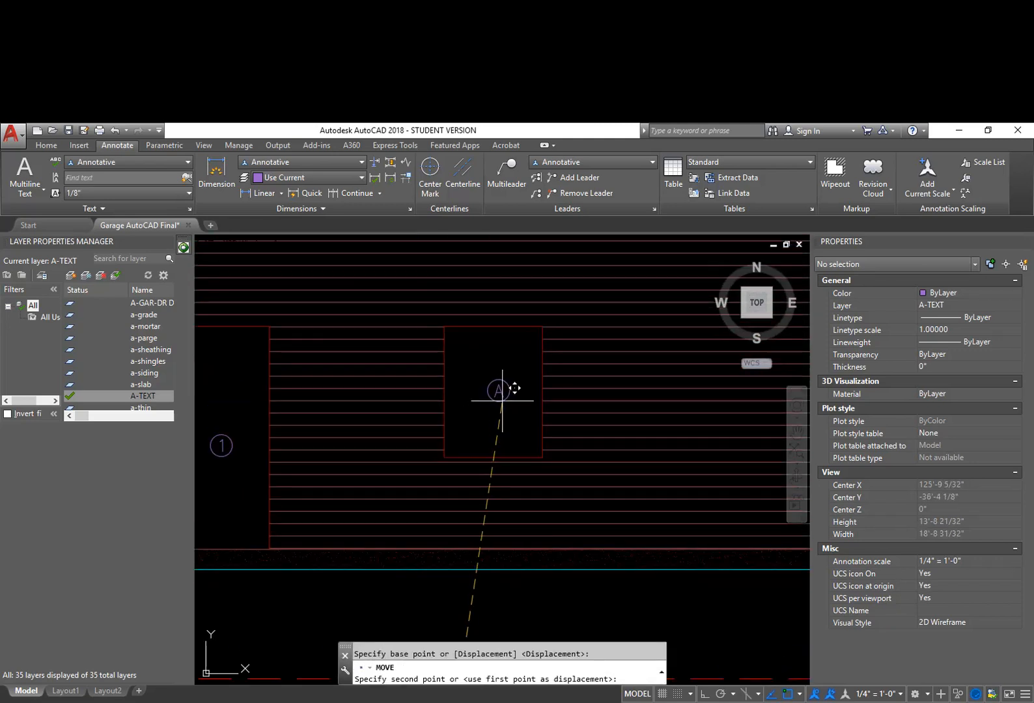
click(500, 400)
key(Escape)
scroll(473, 459, down, 4)
mouse_move(462, 479)
middle_down()
mouse_move(588, 456)
mouse_move(586, 430)
middle_up()
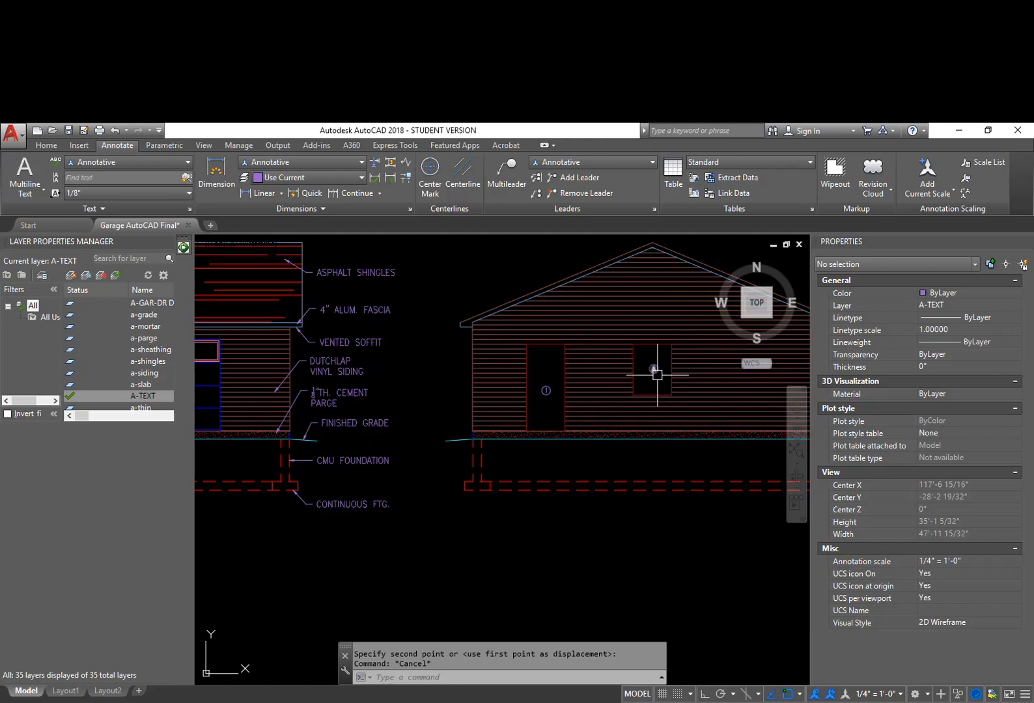
key(Escape)
Move tag A out of the side elevation's window opening to leave the opening clear
scroll(657, 366, up, 5)
mouse_move(658, 366)
middle_down()
mouse_move(652, 384)
mouse_move(598, 410)
middle_up()
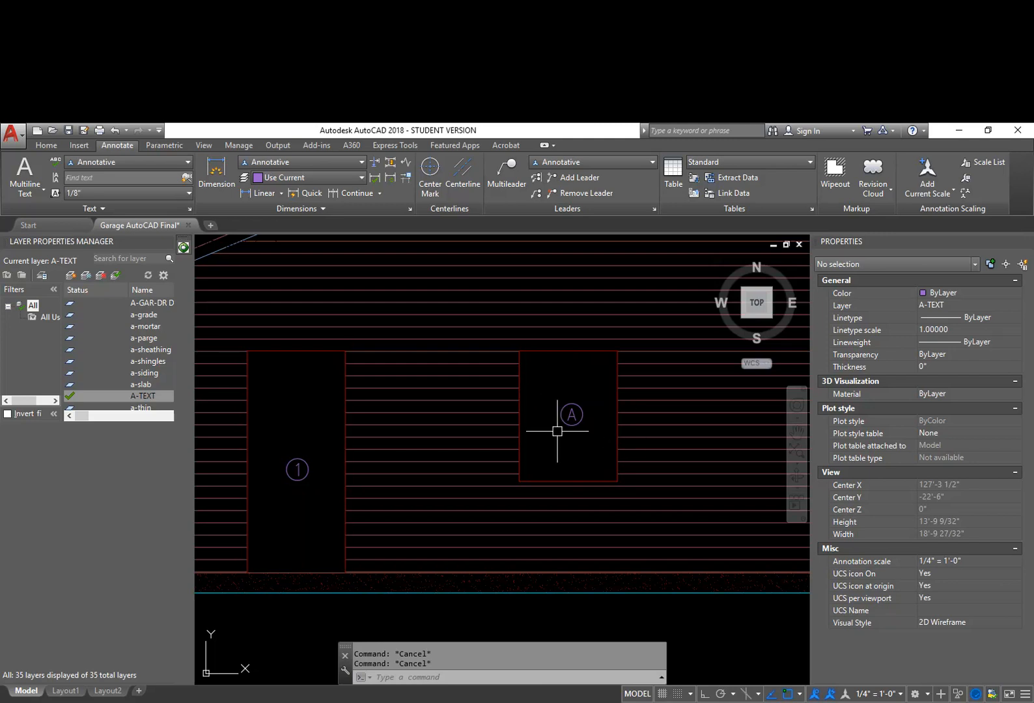
middle_drag(551, 434, 533, 480)
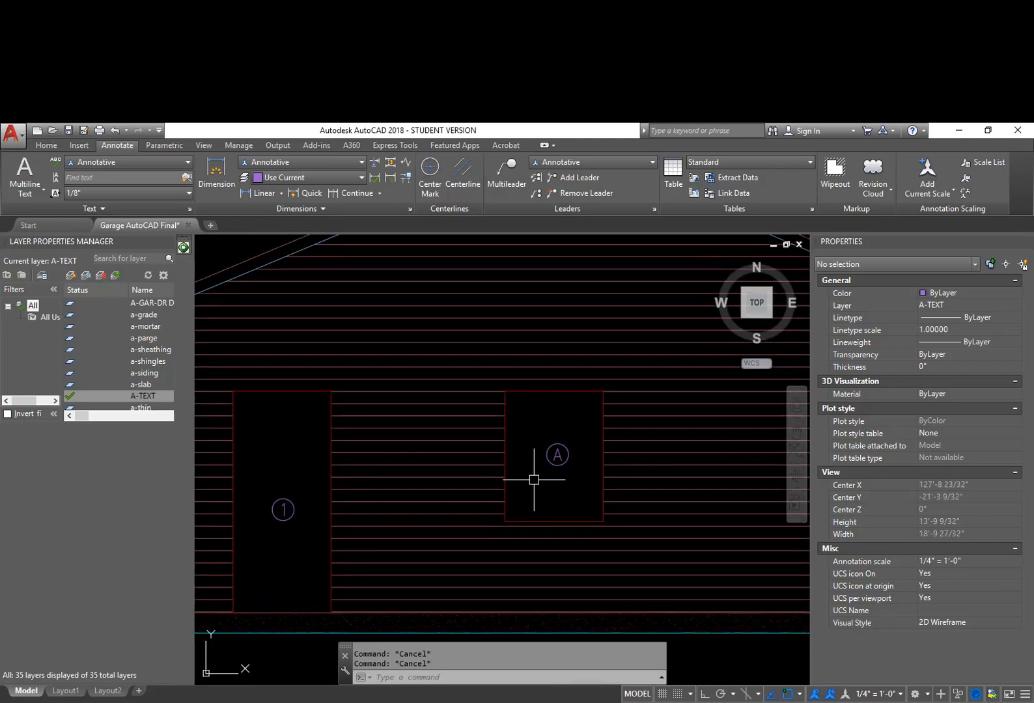
scroll(504, 437, up, 2)
mouse_move(519, 420)
middle_down()
mouse_move(459, 406)
mouse_move(452, 395)
mouse_move(468, 376)
middle_up()
scroll(482, 412, up, 2)
scroll(526, 413, down, 2)
text(m)
key(Return)
click(548, 440)
click(482, 371)
scroll(526, 416, down, 4)
key(Return)
click(522, 416)
key(Escape)
scroll(508, 418, up, 6)
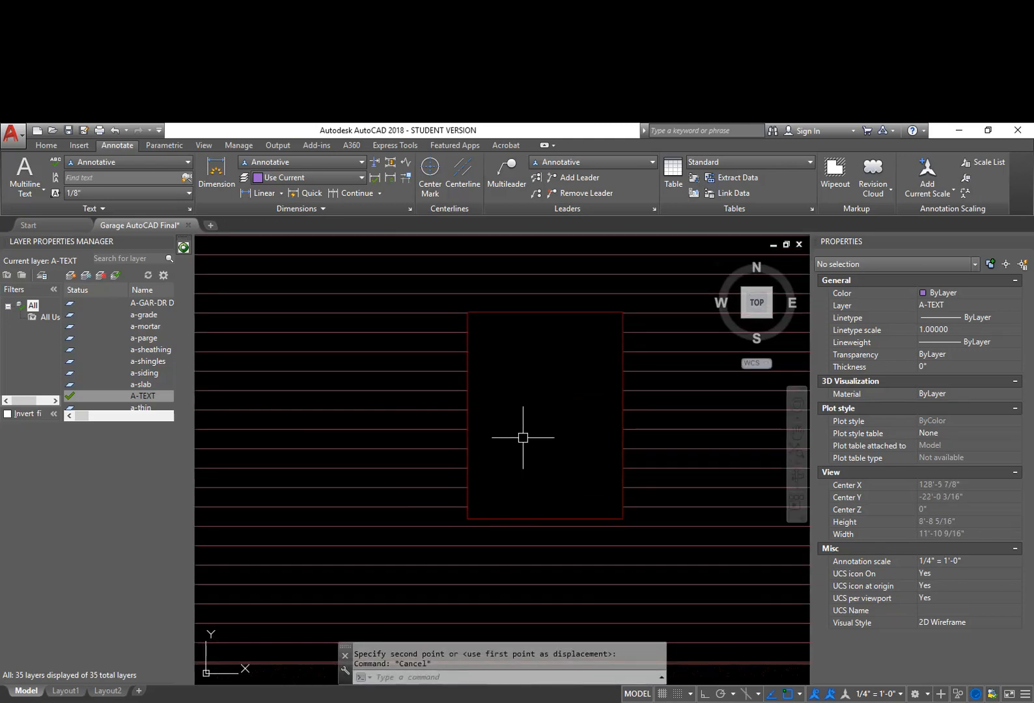
text(o)
key(Return)
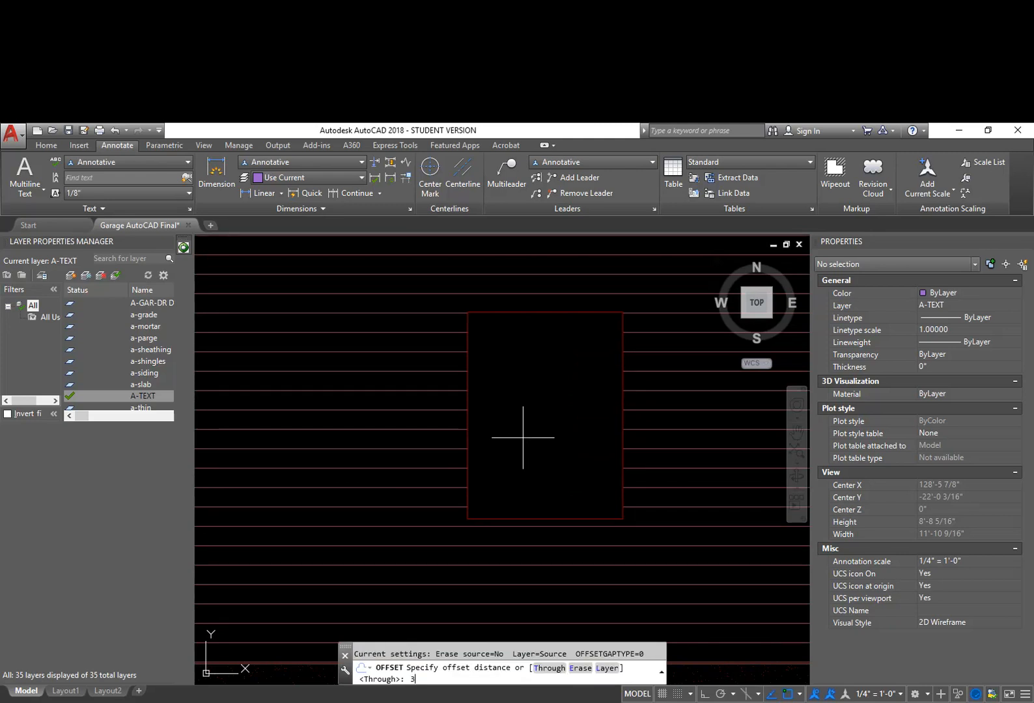
key(Return)
key(Escape)
Offset all four edges of the side elevation's window opening 2" inward
text(o)
key(Return)
text(2)
key(Return)
click(592, 313)
click(586, 364)
click(620, 357)
click(560, 362)
click(468, 363)
click(513, 361)
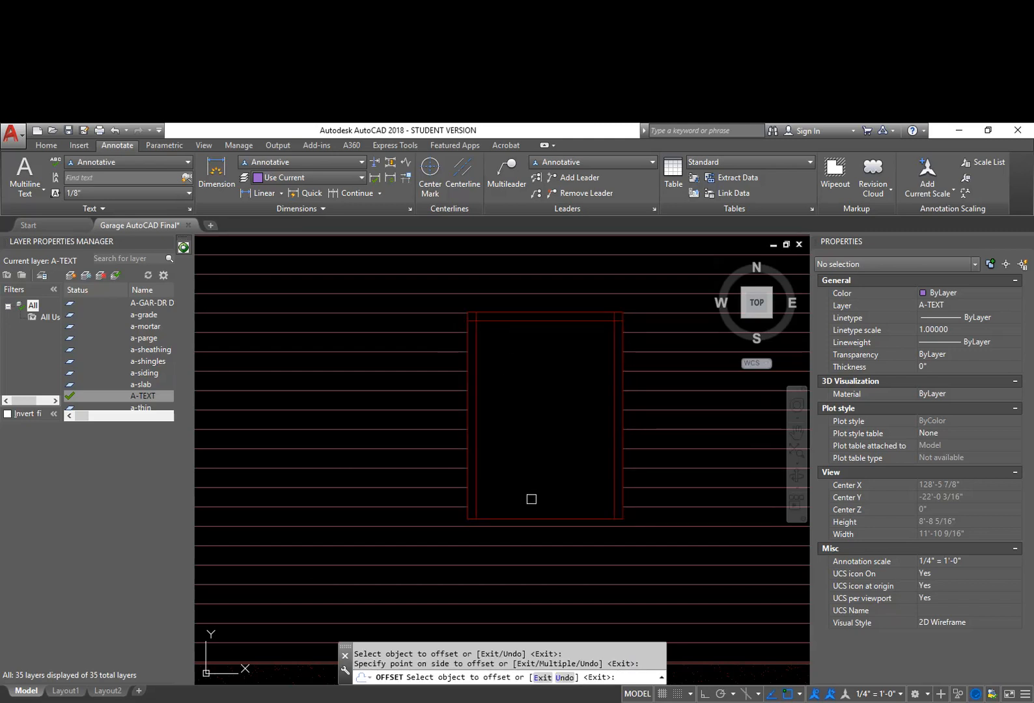
click(531, 516)
click(535, 467)
key(Return)
Fillet the four corners of the inner window lines so they form a closed rectangle
text(f)
key(Return)
click(489, 511)
click(473, 487)
key(Return)
click(473, 429)
click(500, 319)
key(Return)
click(514, 319)
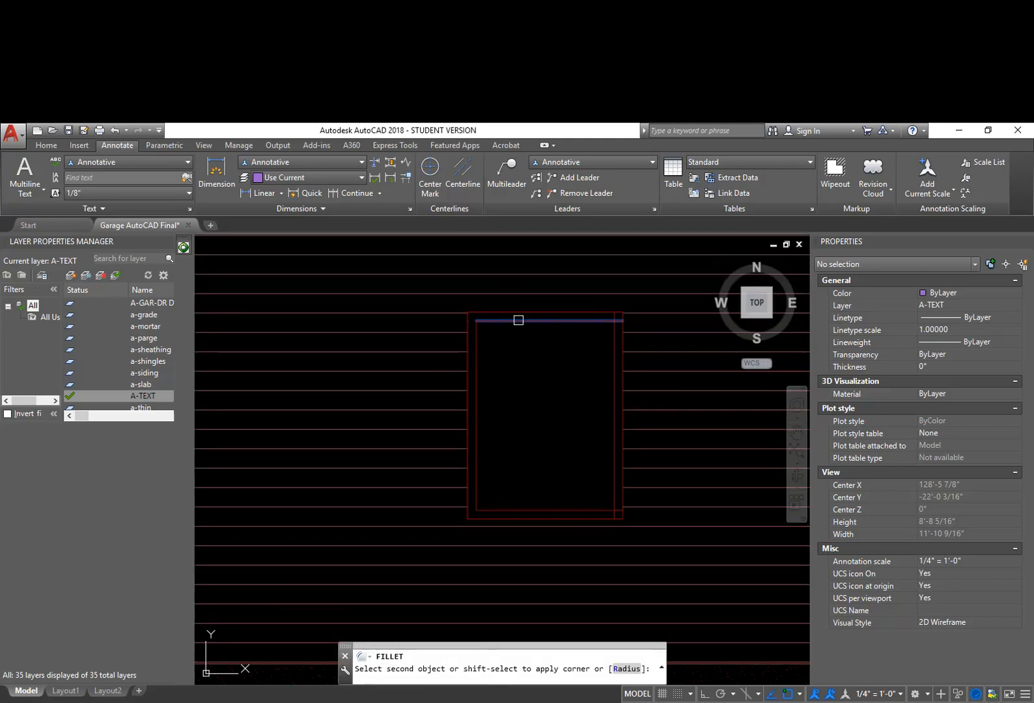
click(614, 336)
key(Return)
click(612, 387)
click(603, 508)
key(Return)
click(610, 493)
key(Escape)
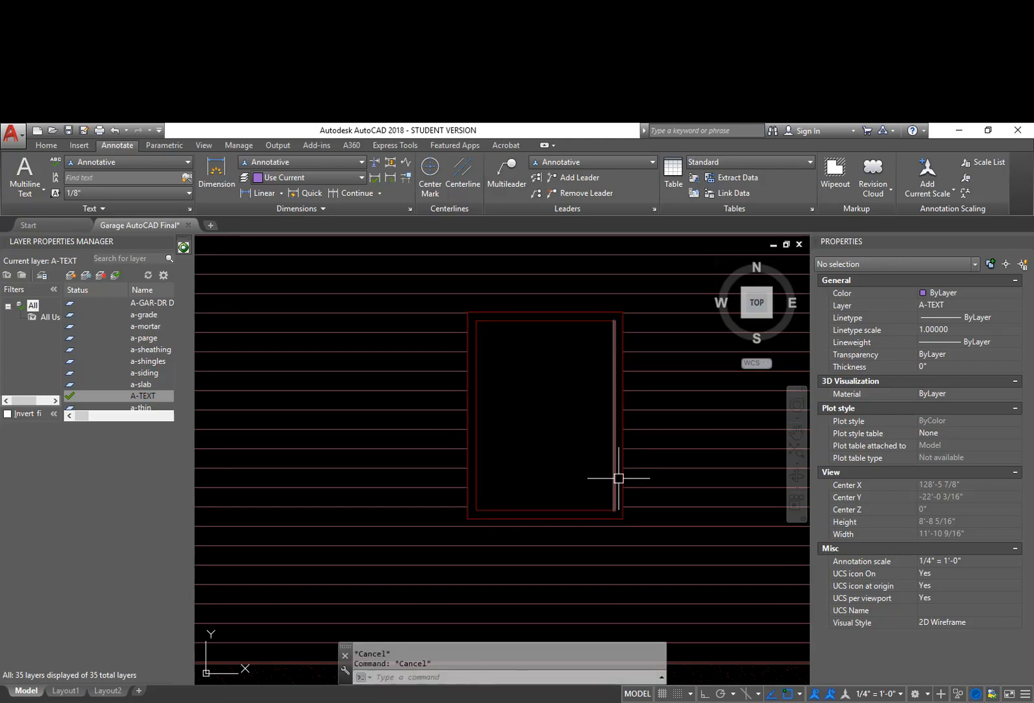
Assign all eight lines of the outer and inner window rectangles to the a-win-frame layer
click(614, 476)
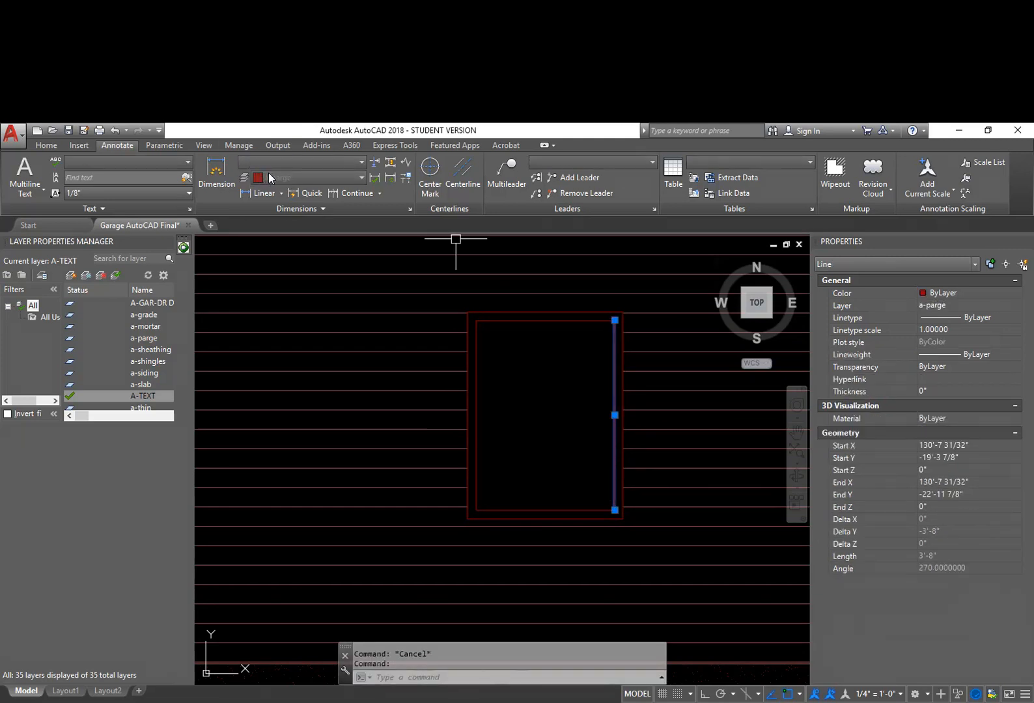
key(Escape)
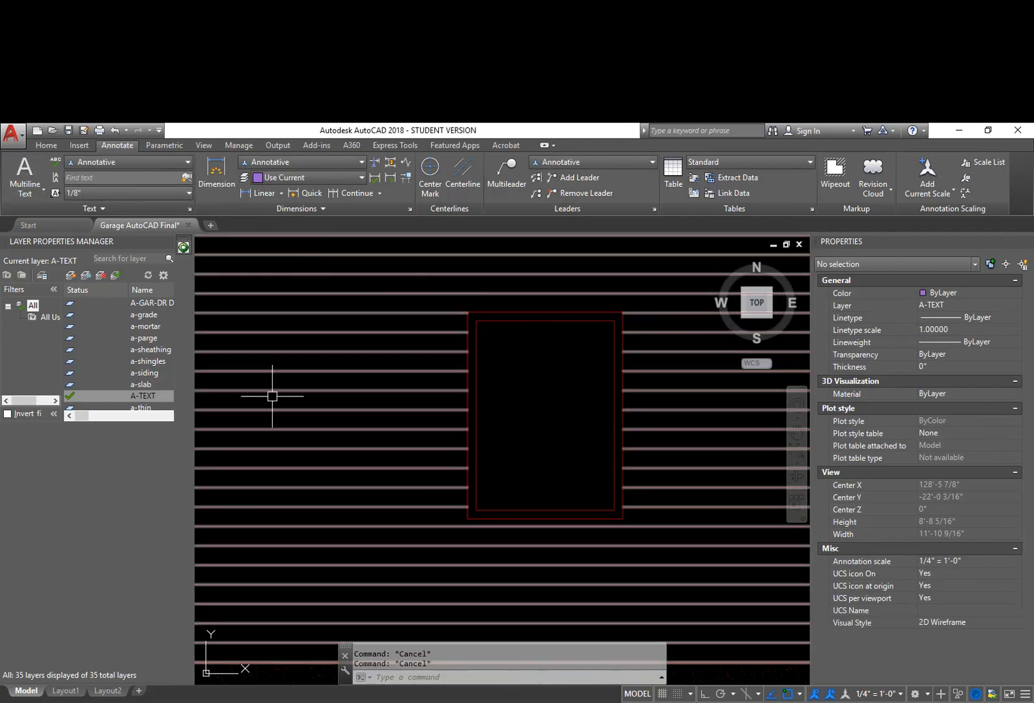
click(451, 568)
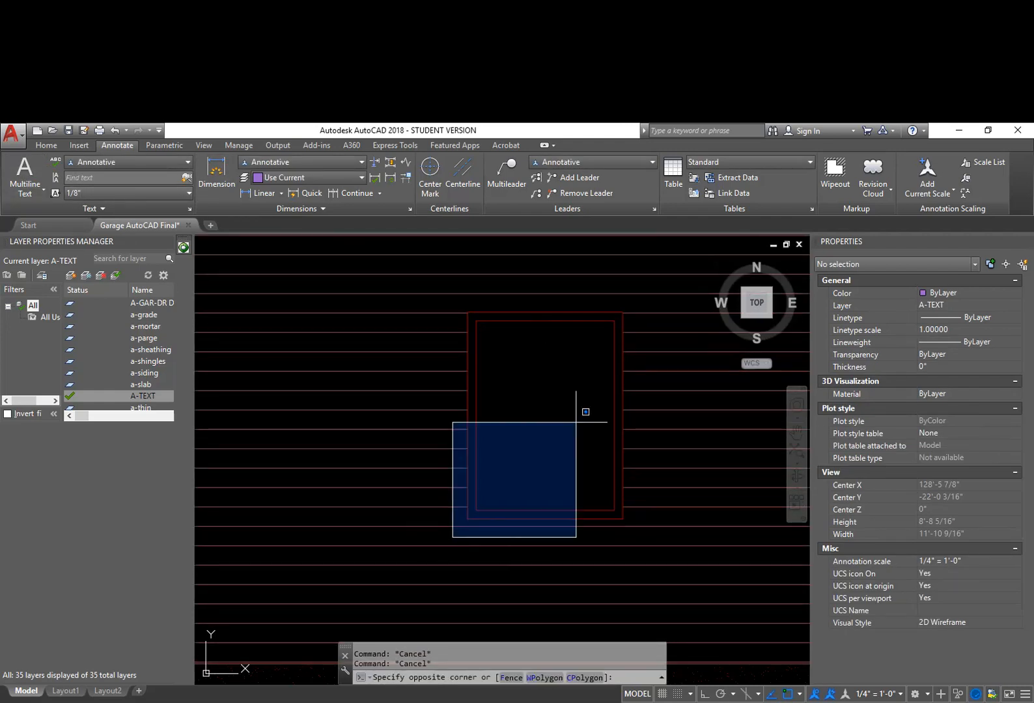
click(655, 292)
click(45, 149)
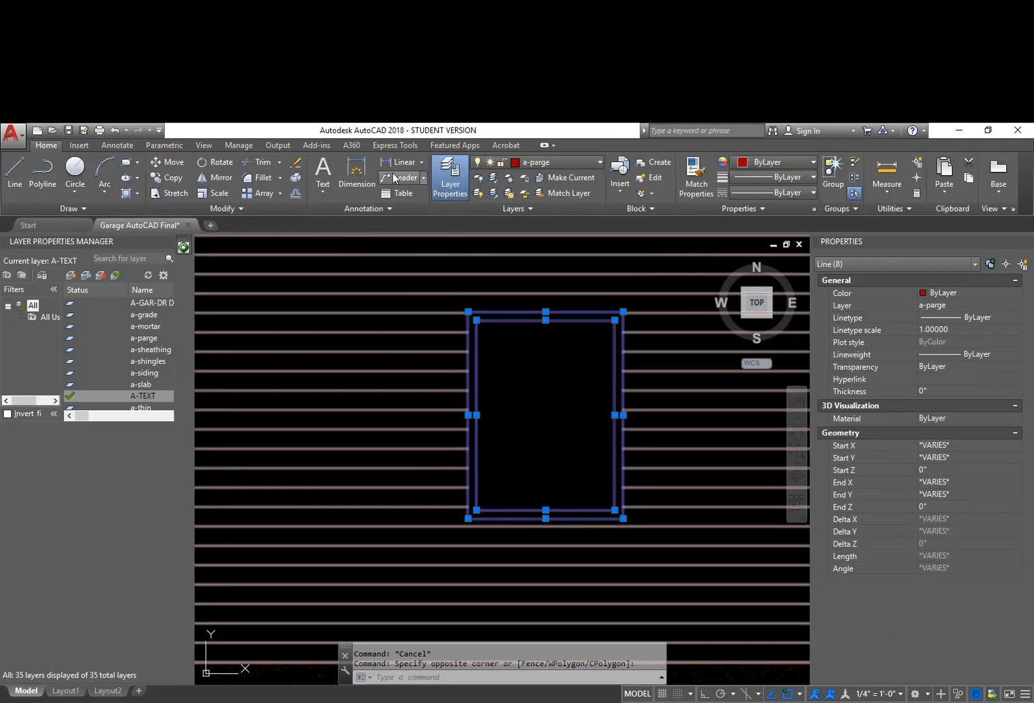
click(558, 162)
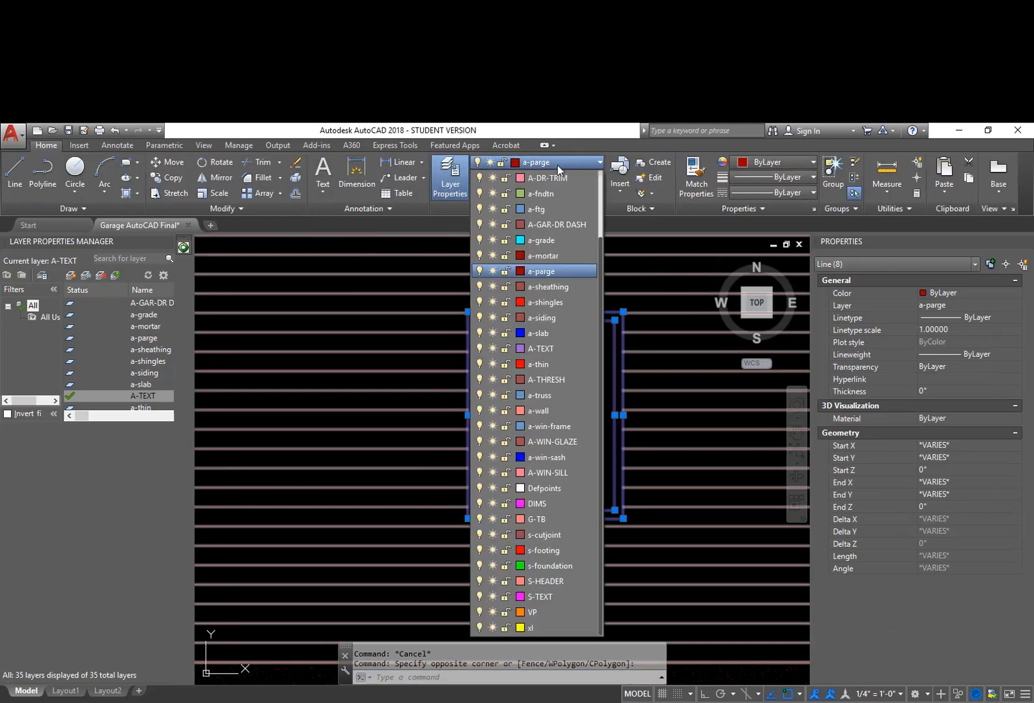
scroll(568, 178, up, 2)
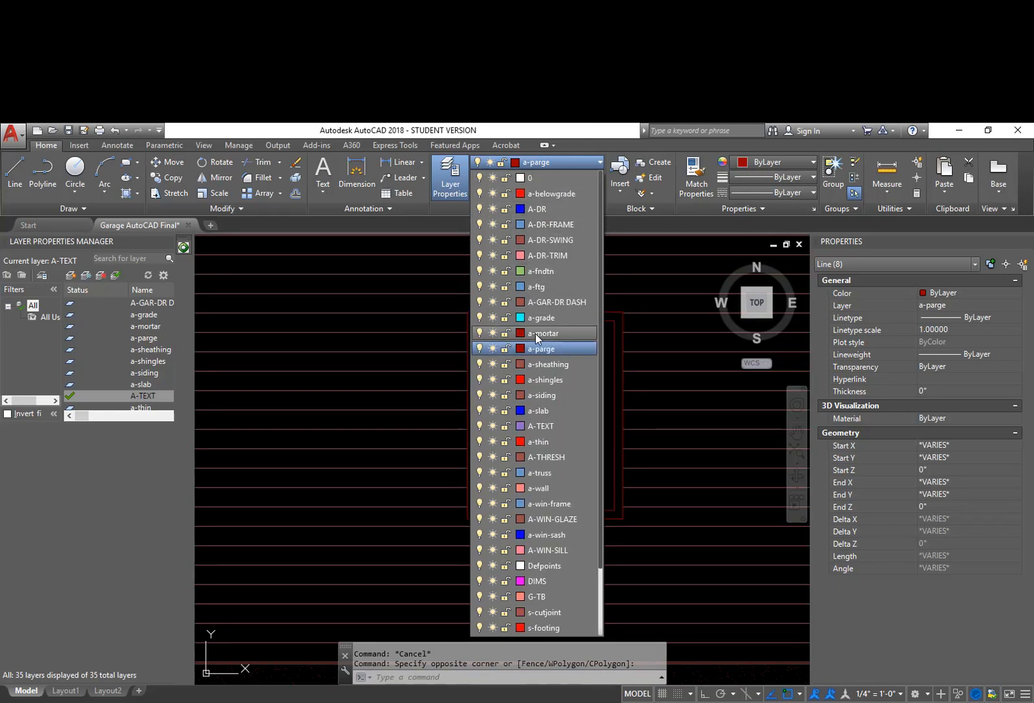
click(546, 505)
key(Escape)
key(Escape)
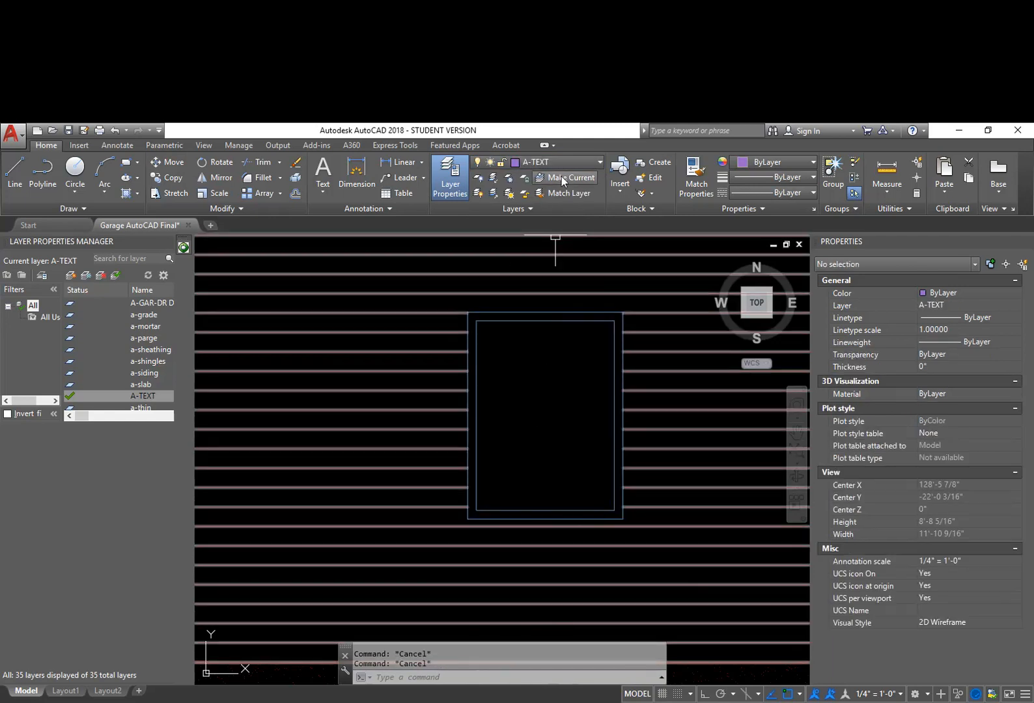
Make a-win-frame the current layer and draw a horizontal line across the inner window rectangle at mid-height
click(562, 163)
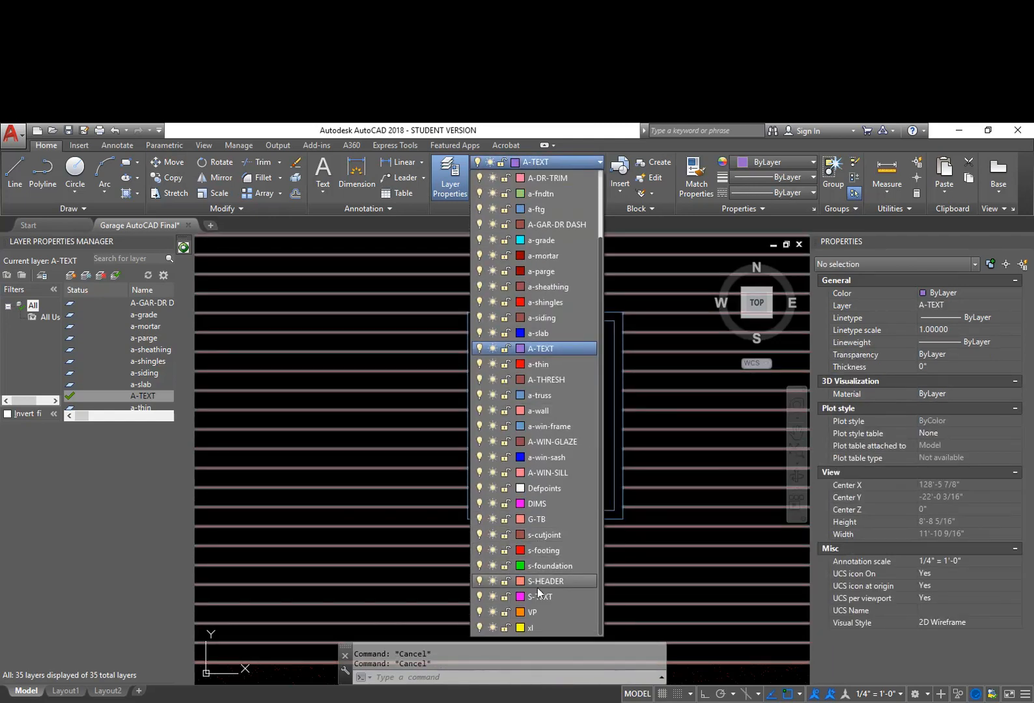
click(541, 425)
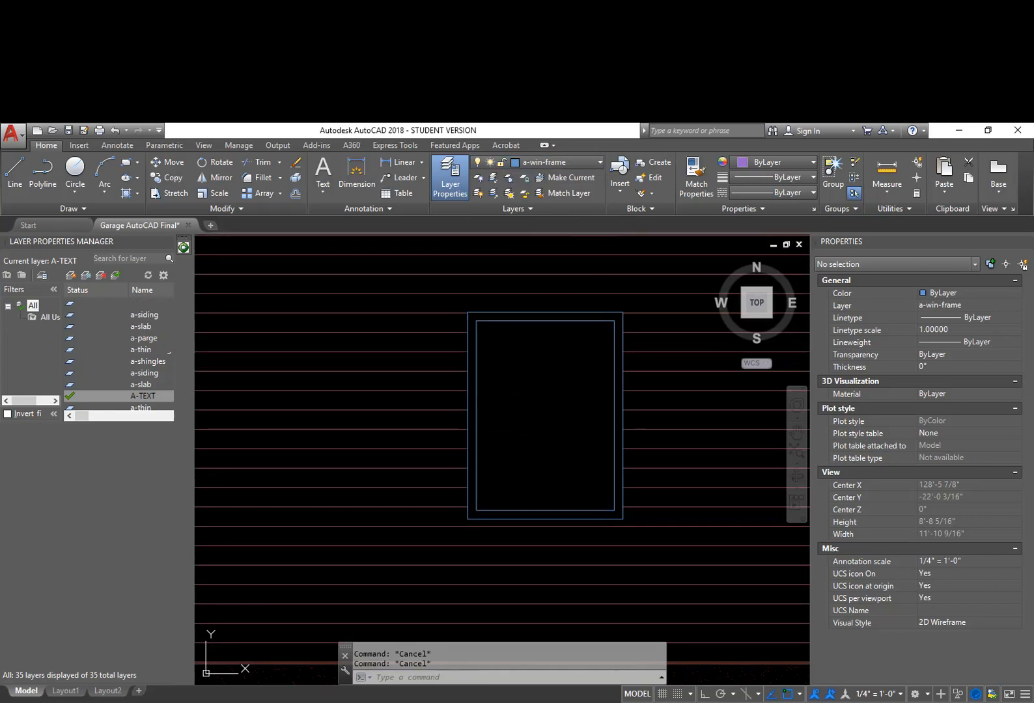
scroll(519, 438, up, 2)
middle_drag(518, 438, 510, 412)
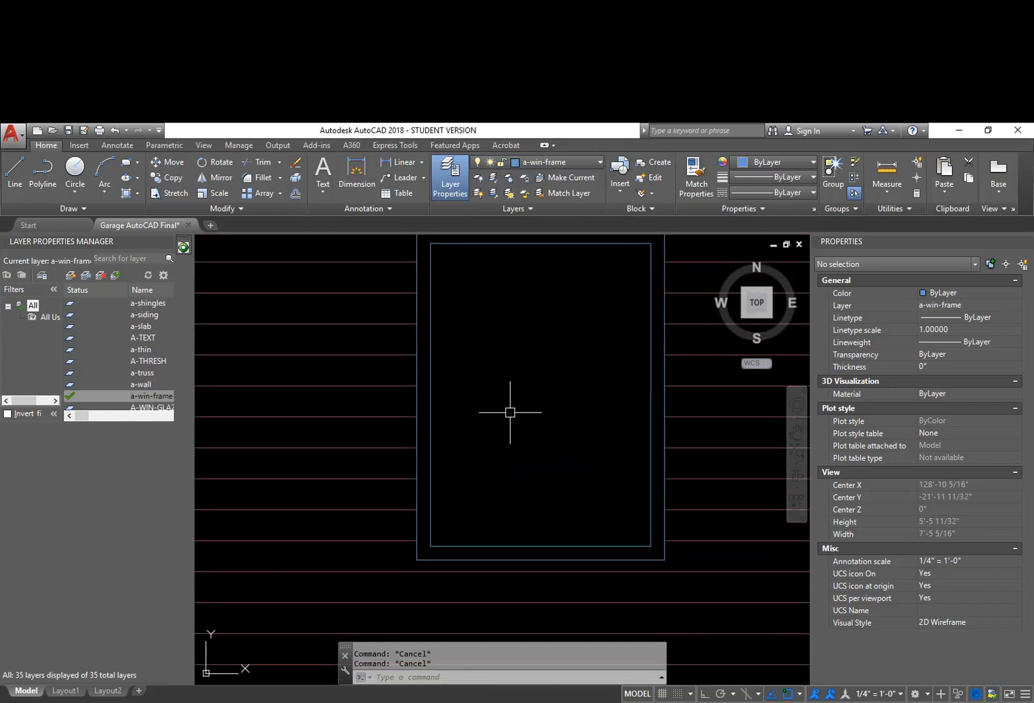
text(l)
key(Return)
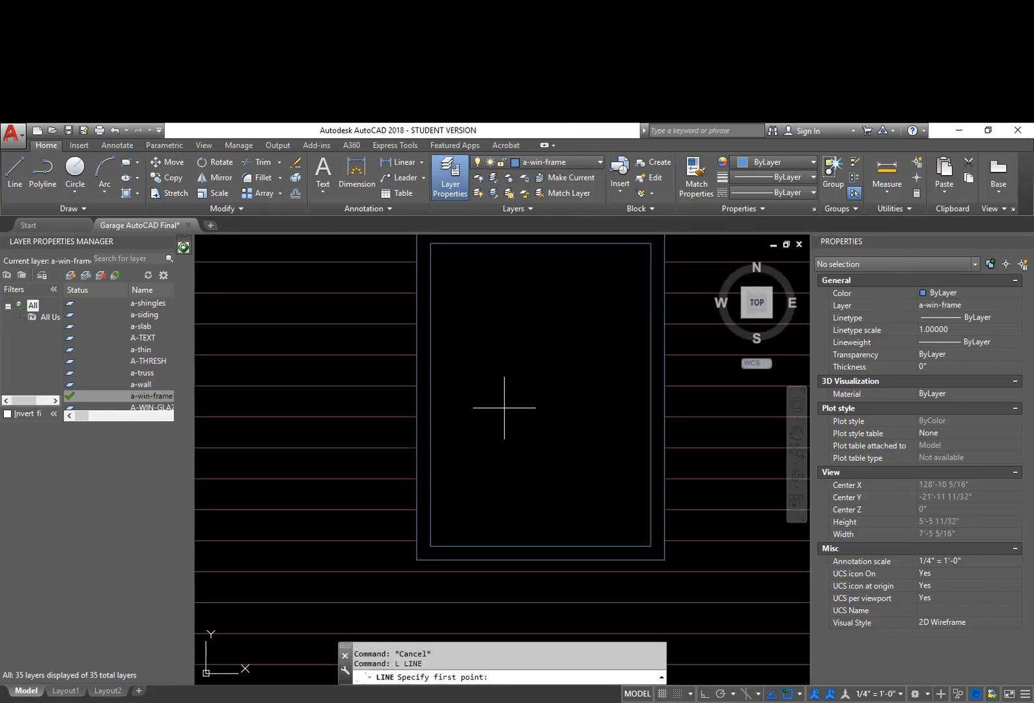
click(430, 385)
key(F8)
click(648, 401)
key(Escape)
middle_drag(545, 440, 552, 463)
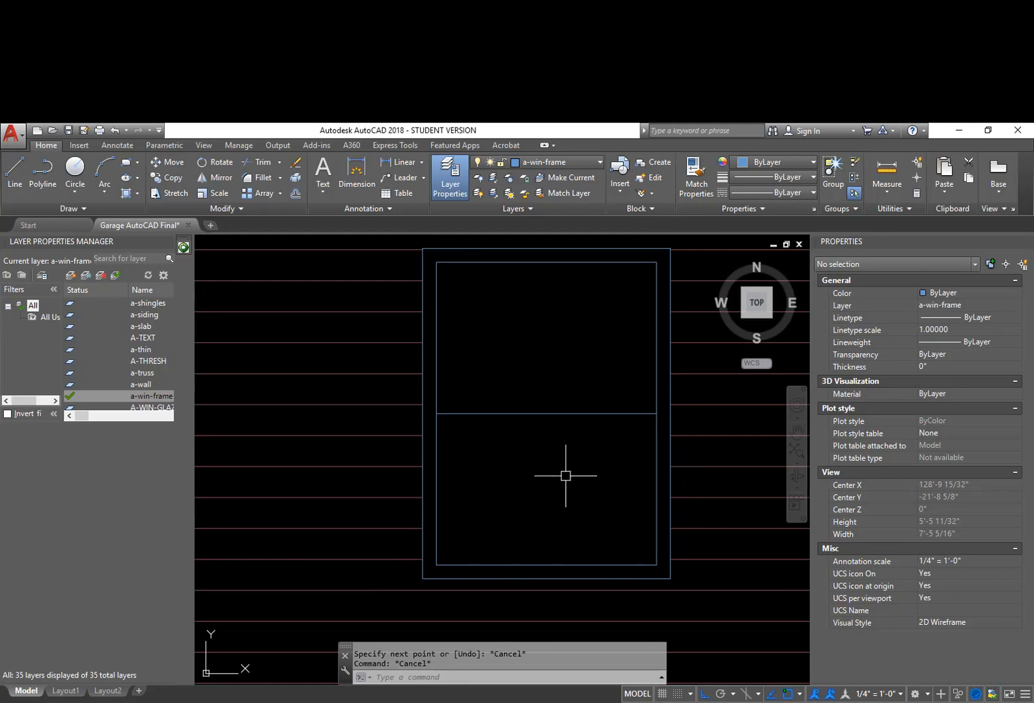
Offset the inner window rectangle's left, right and bottom edges and the mid-height line 2" into the lower half
text(o)
key(Return)
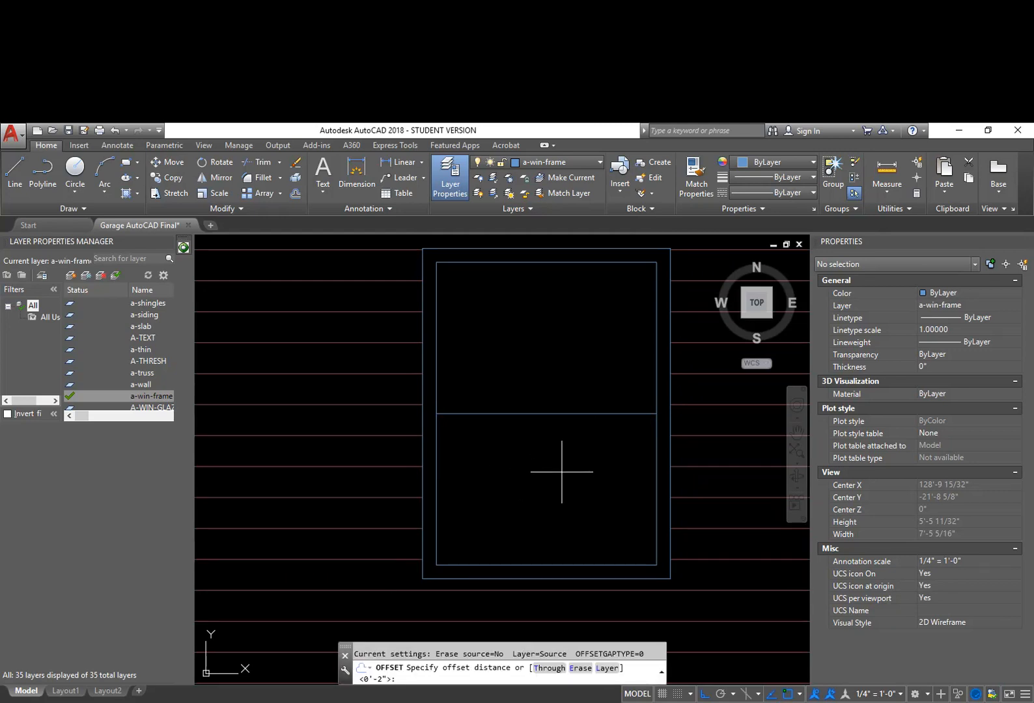
key(Return)
click(438, 455)
click(500, 455)
click(505, 414)
click(586, 467)
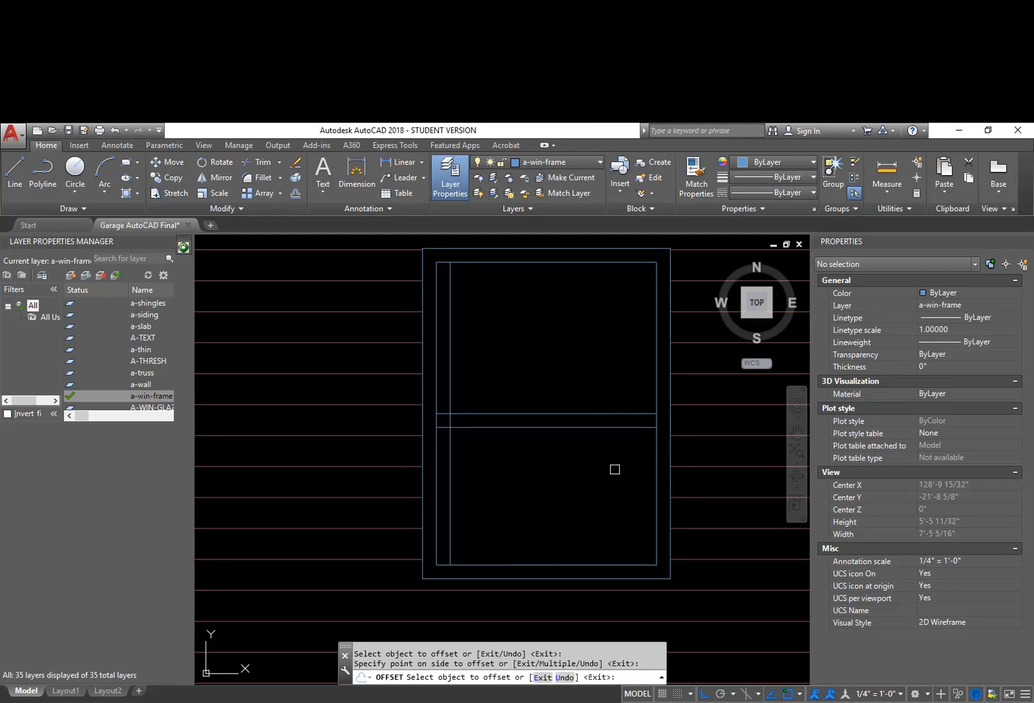
click(656, 464)
click(616, 511)
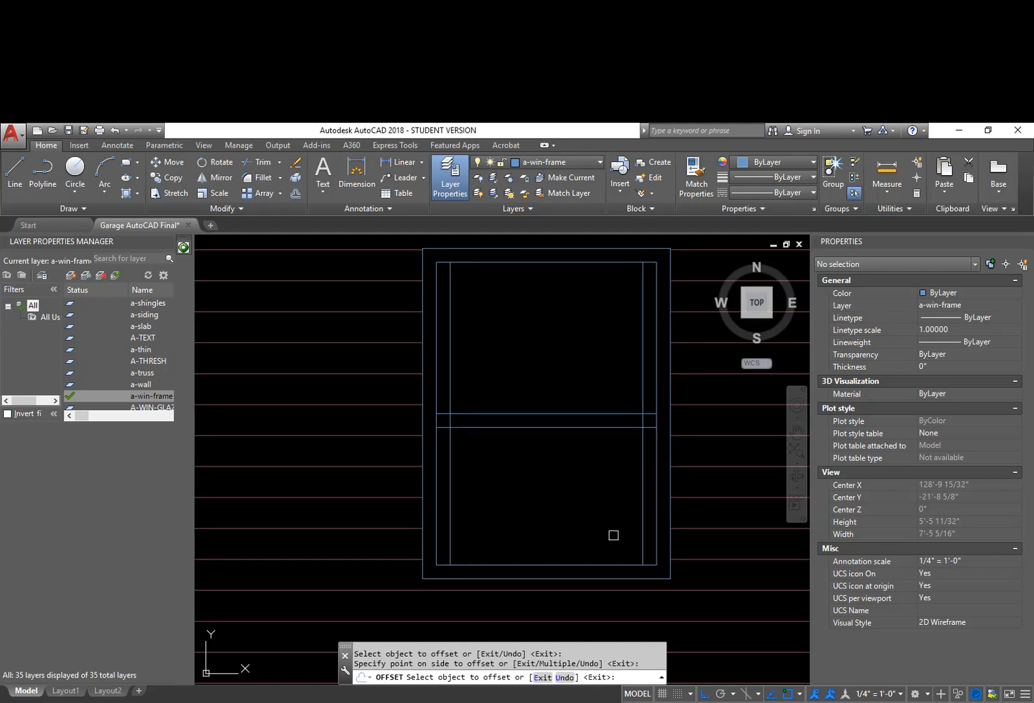
click(612, 564)
click(616, 531)
key(Return)
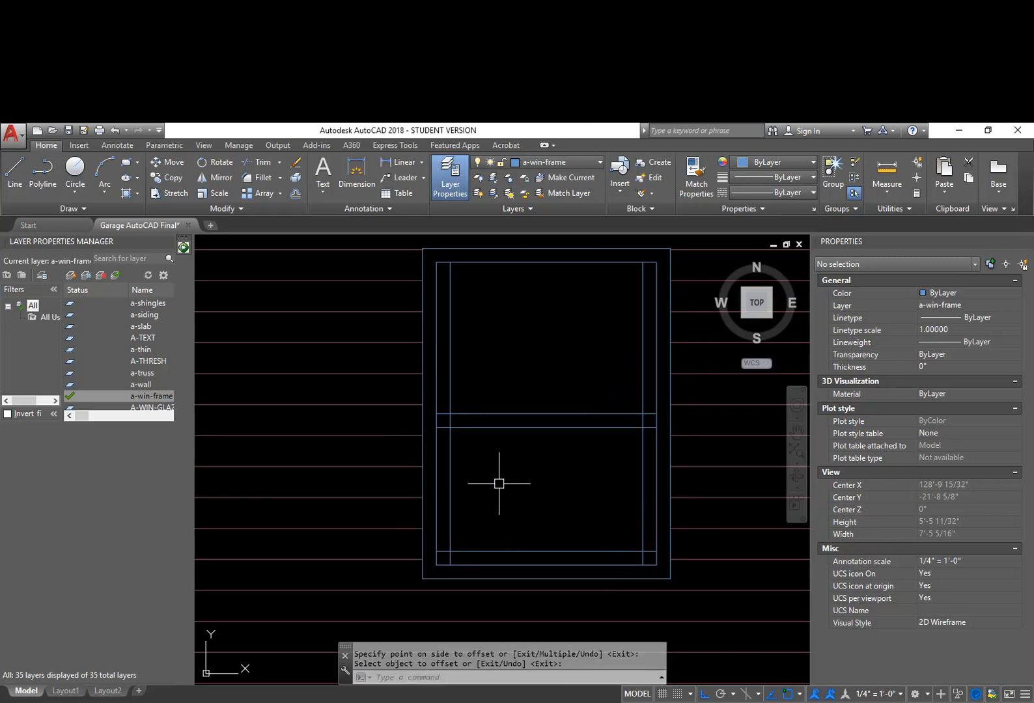
Fillet the four corners of the offset lines in the window's lower half to form a closed rectangle
text(f)
key(Return)
click(451, 438)
click(482, 428)
key(Return)
click(538, 428)
click(642, 462)
key(Return)
click(641, 478)
click(624, 551)
key(Return)
click(579, 552)
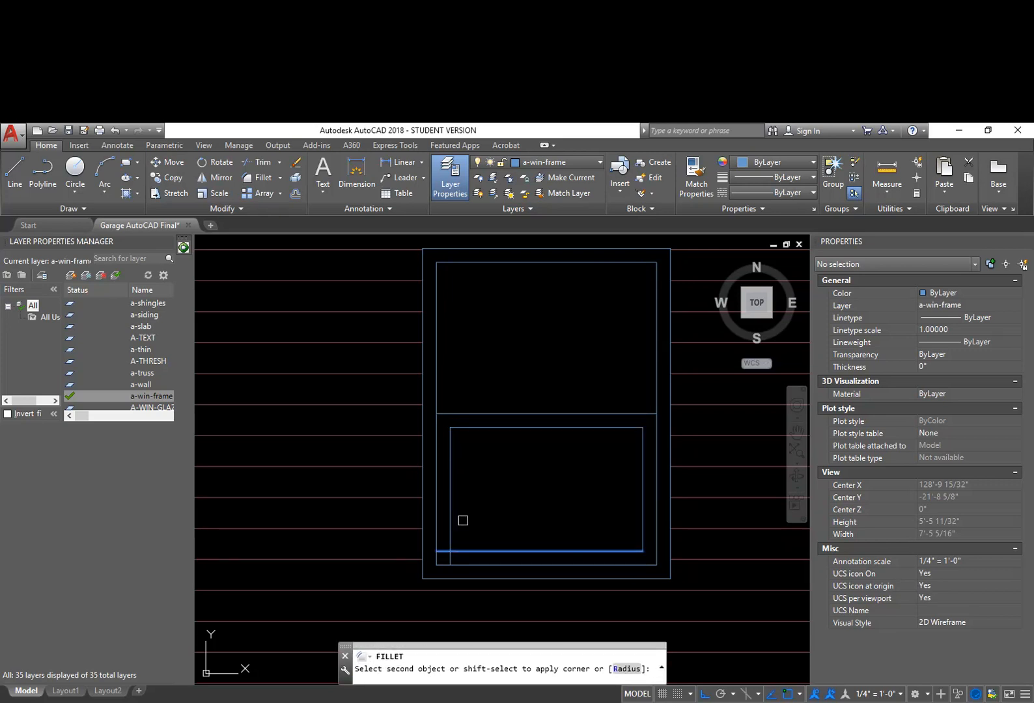
click(453, 518)
key(Escape)
key(Escape)
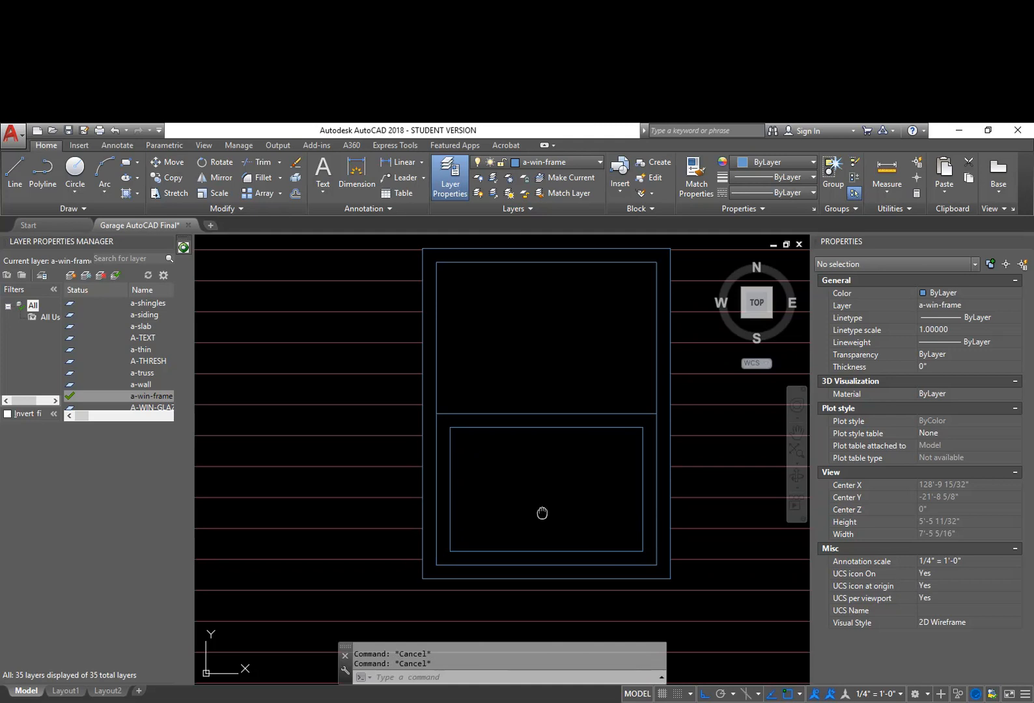
Offset the inner window rectangle's left, top and right edges 2" inward for the upper pane
middle_drag(493, 469, 488, 500)
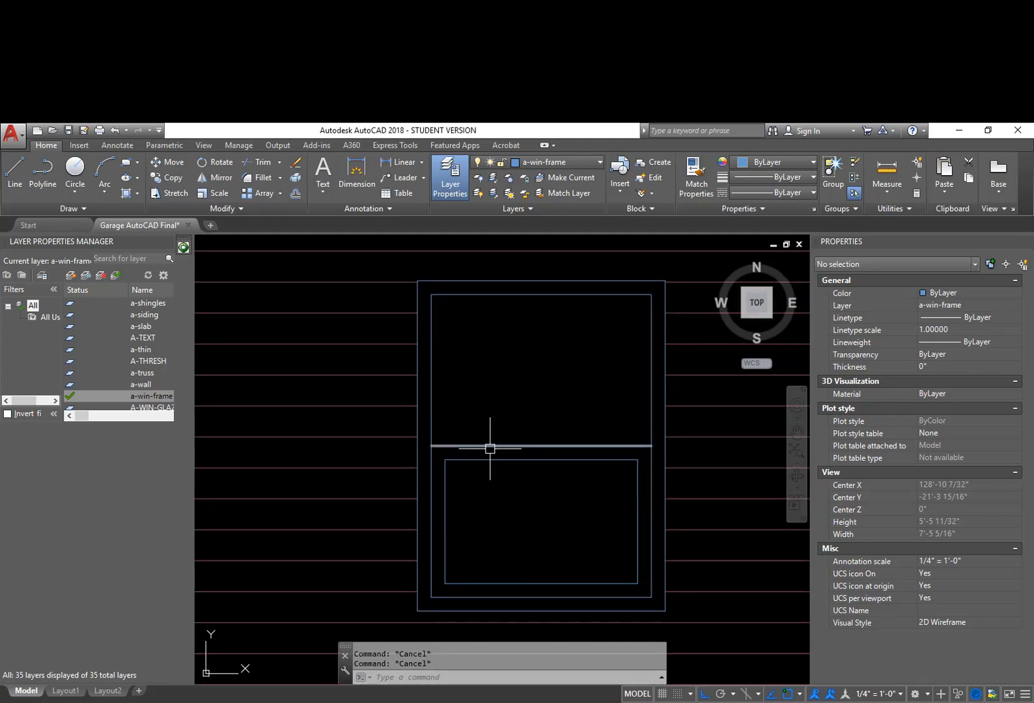
text(o)
key(Return)
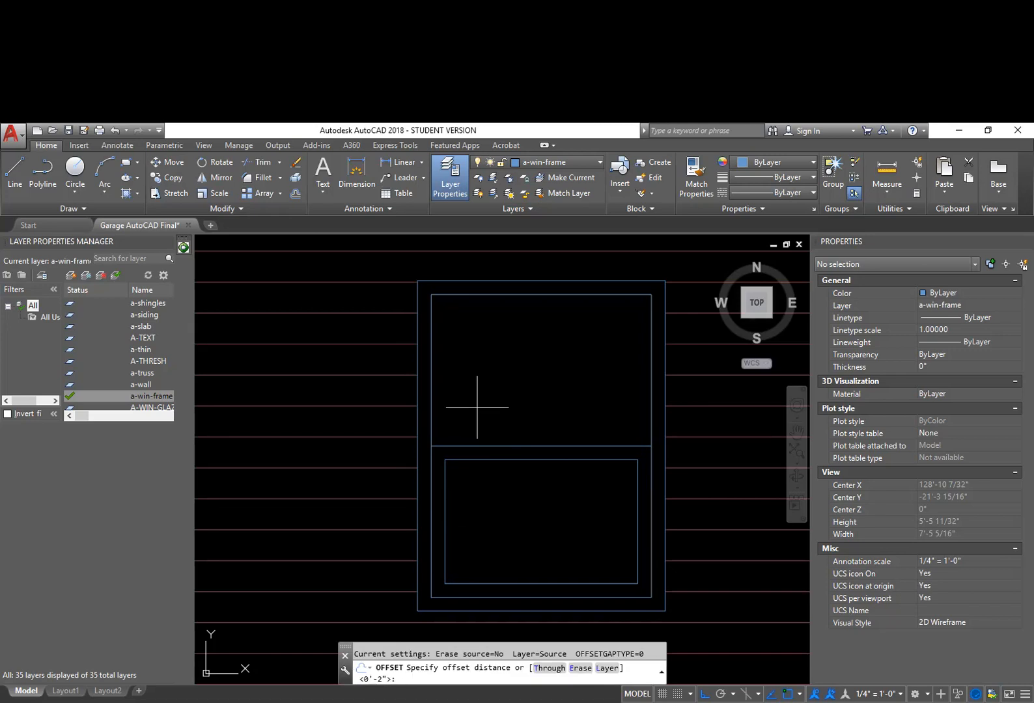
key(Return)
click(435, 379)
click(496, 380)
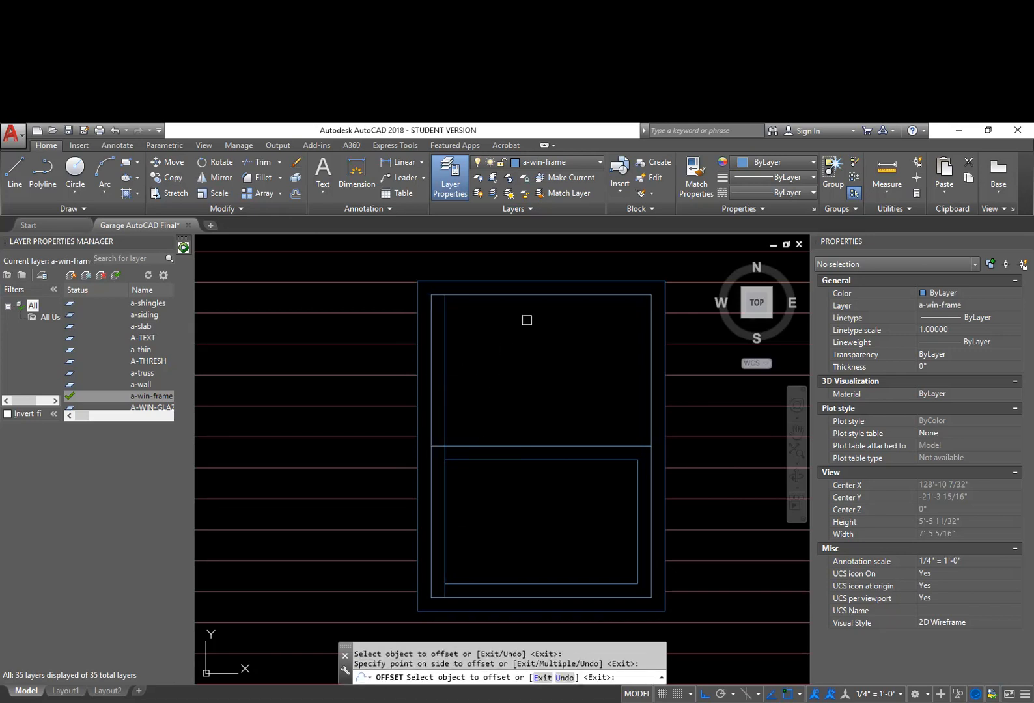
click(530, 299)
click(561, 353)
click(651, 368)
click(601, 372)
key(Escape)
Fillet the two upper corners where the upper pane's offset side lines meet its offset top line
text(f)
key(Return)
click(637, 349)
click(616, 309)
key(Return)
click(589, 308)
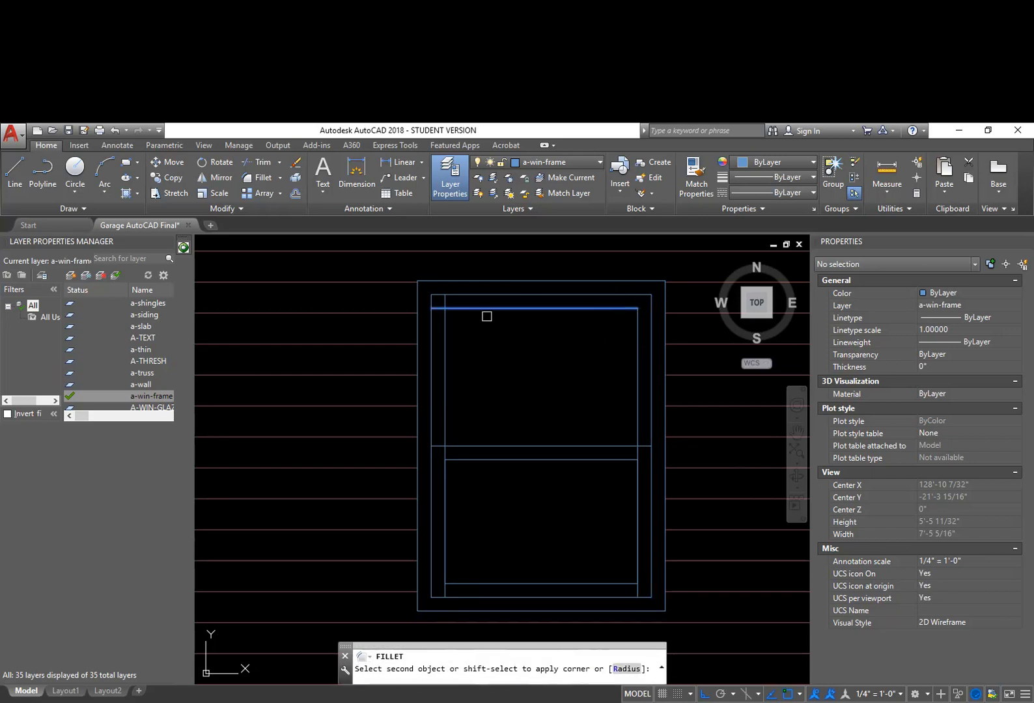
click(445, 334)
Trim the upper pane's two side lines below the mid-height line, using that line as the cutting edge
text(TR)
key(Return)
key(Escape)
key(Escape)
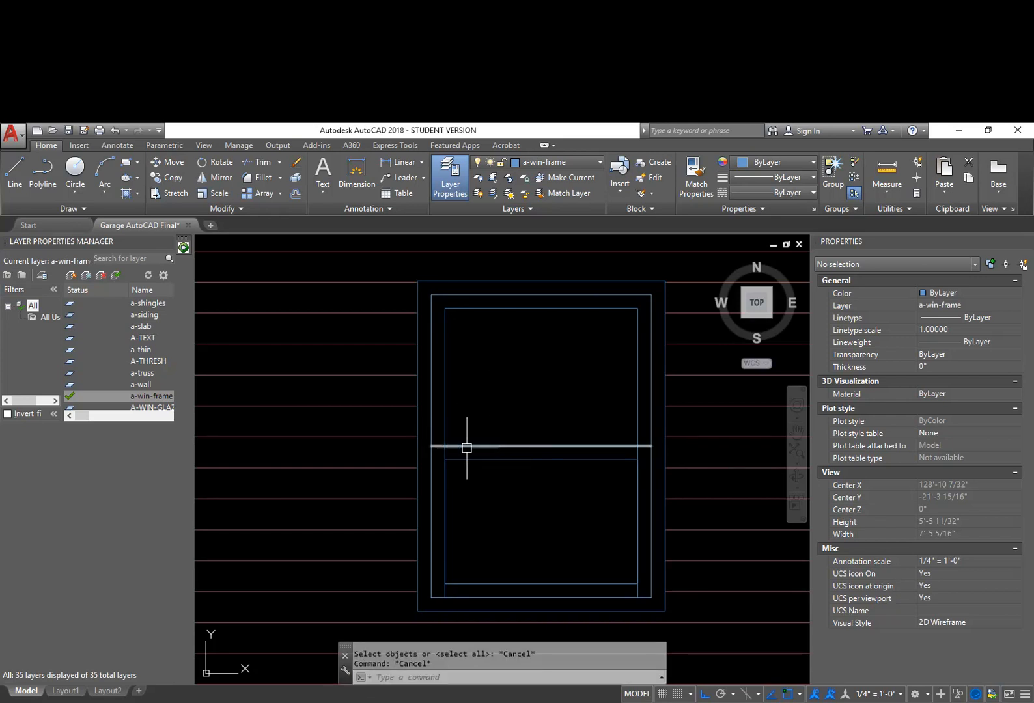
key(Return)
click(466, 446)
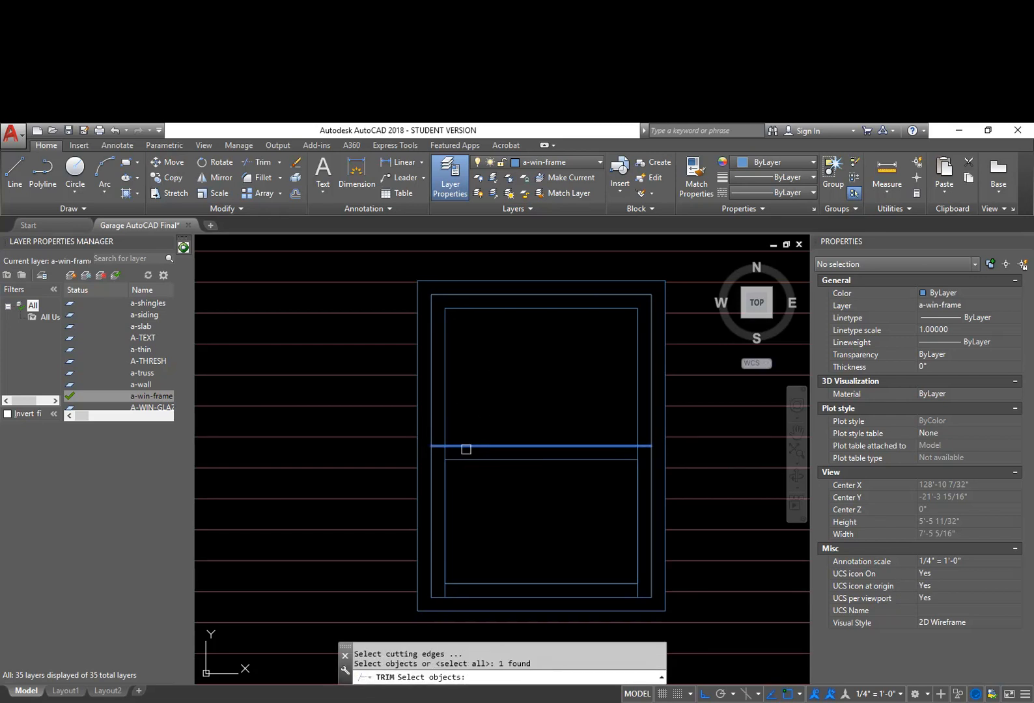
key(Return)
click(451, 449)
click(444, 452)
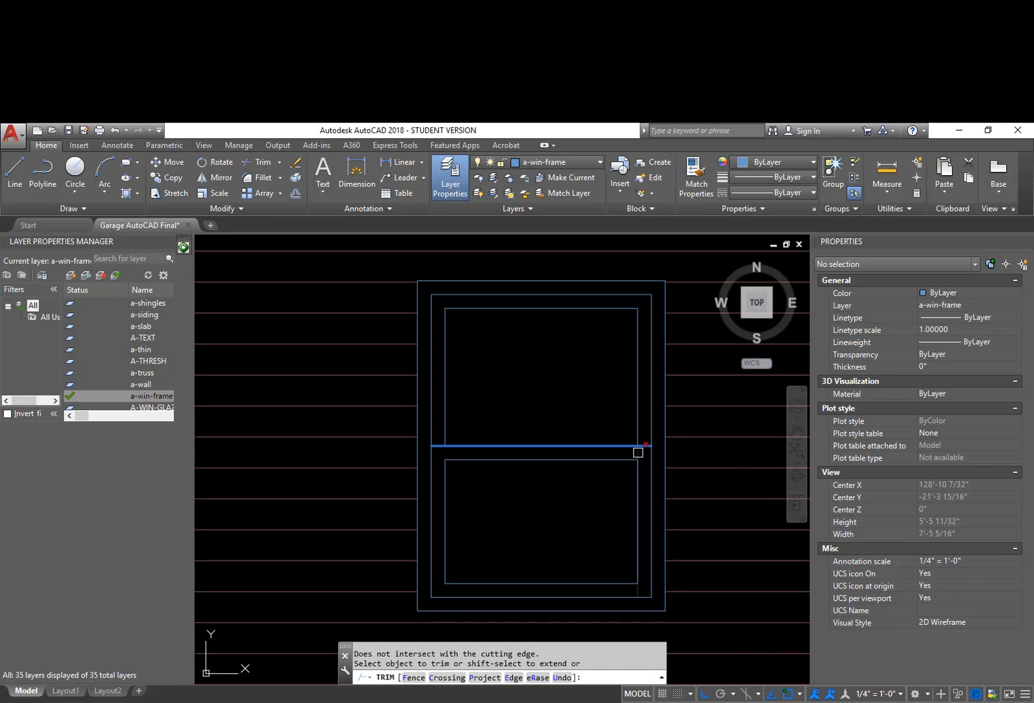
click(637, 464)
key(Return)
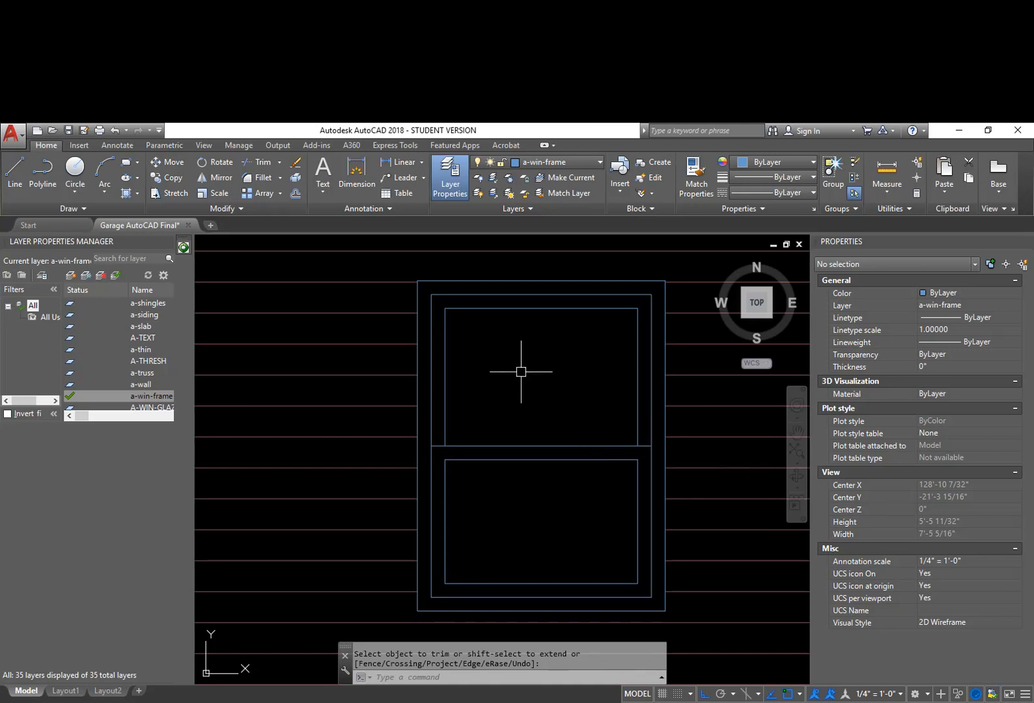
middle_drag(609, 471, 601, 436)
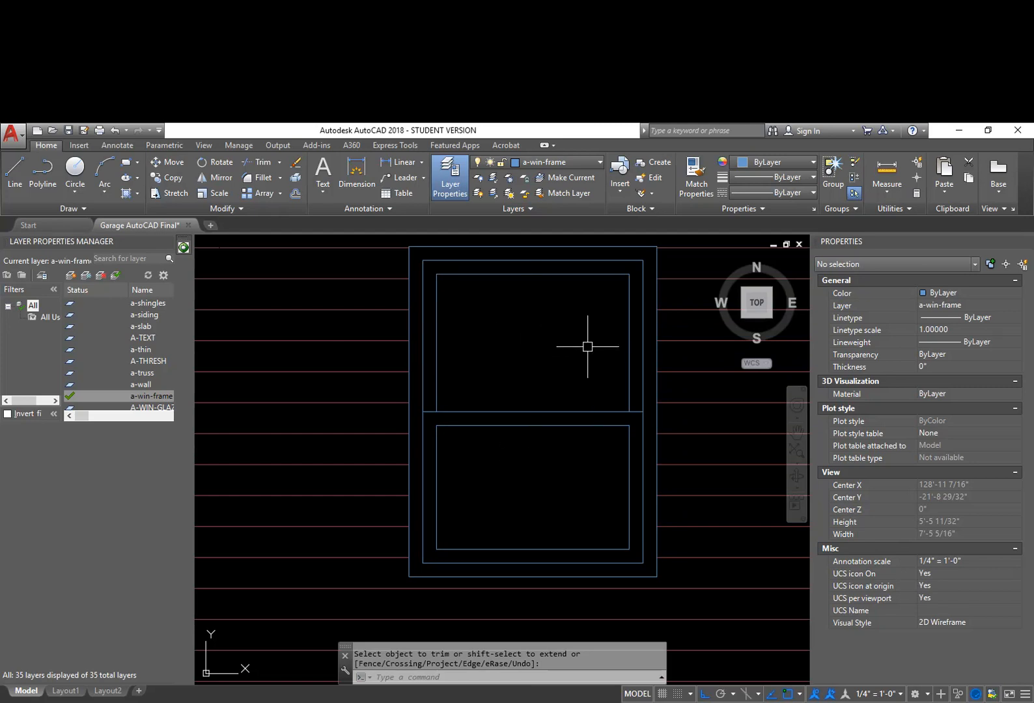
middle_drag(560, 353, 583, 408)
click(560, 164)
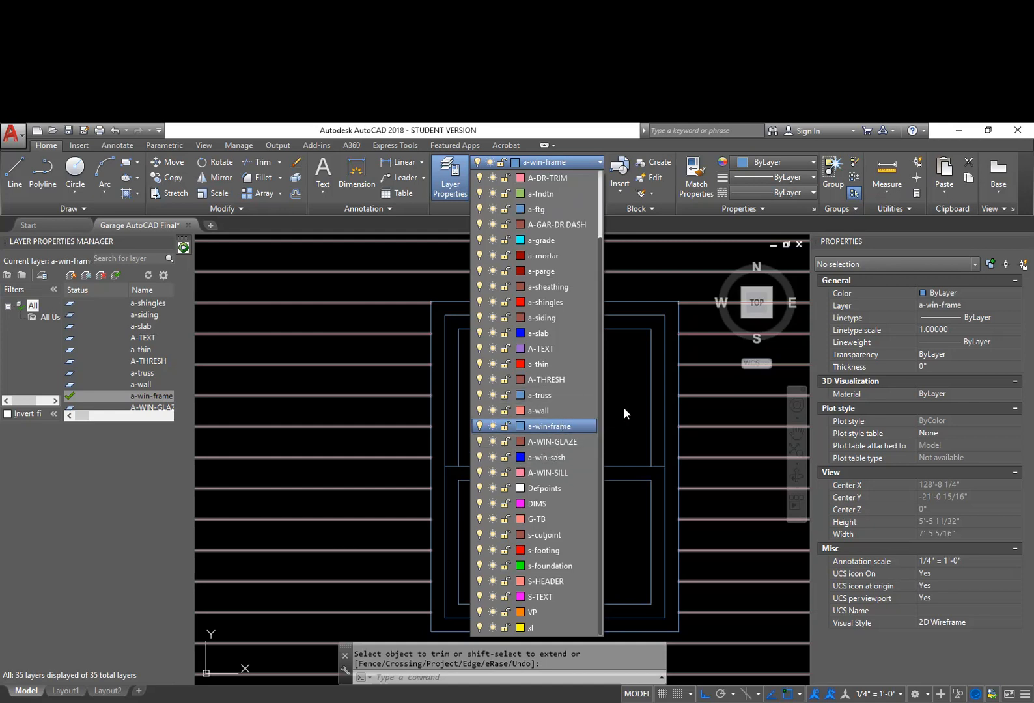
key(Escape)
key(Escape)
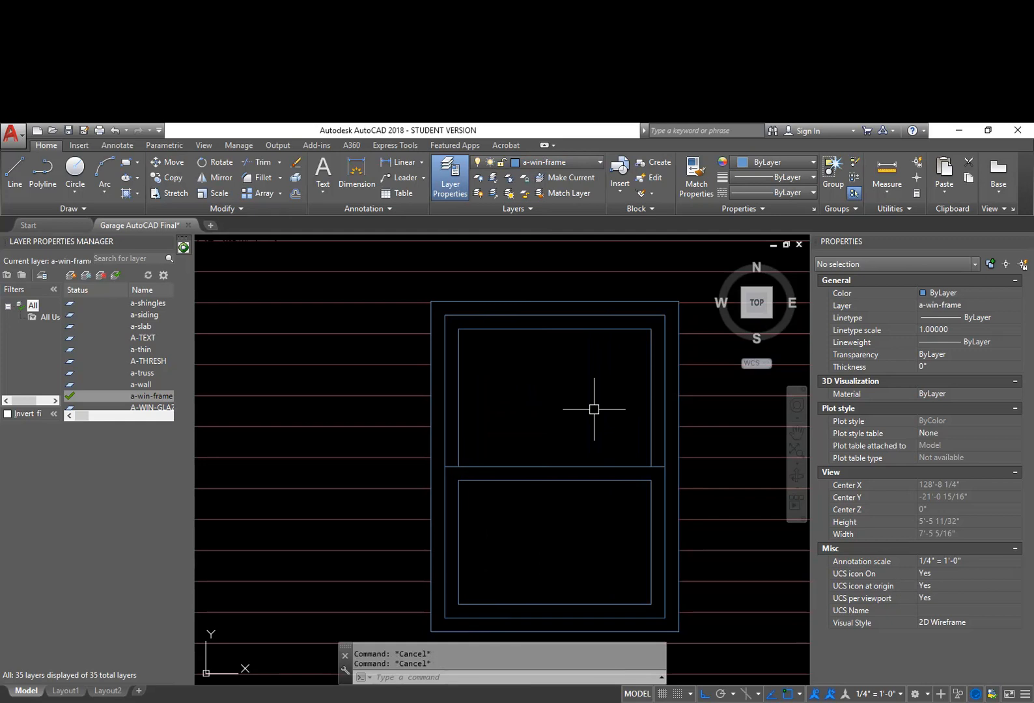
Make a new current layer named A-WIN-GRILL with colour 241
text(-LA)
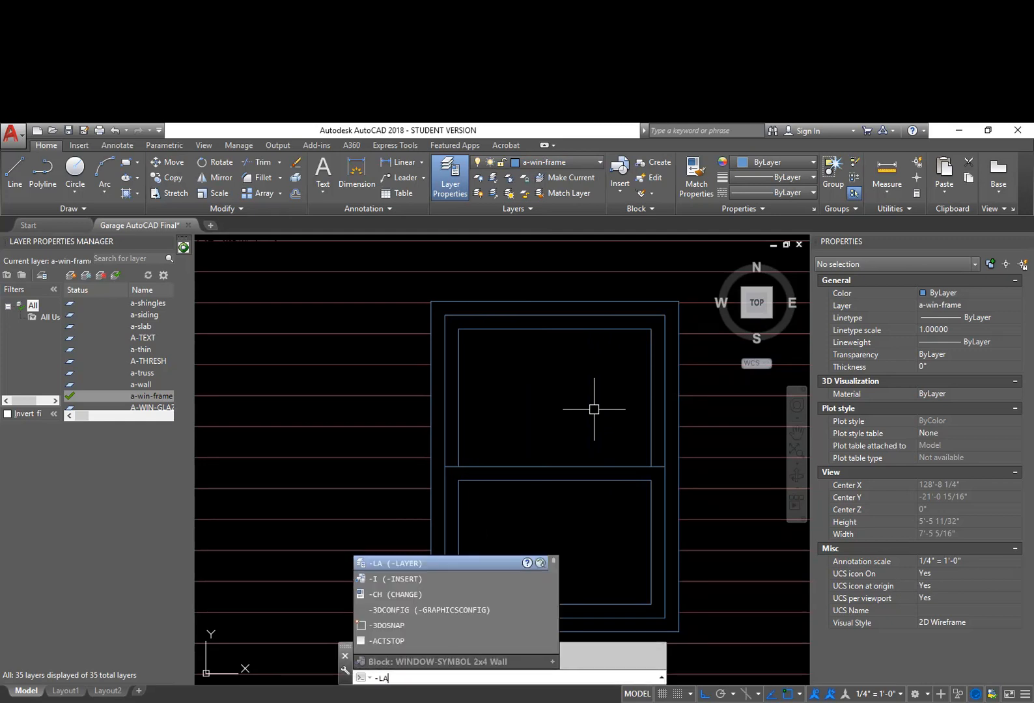
key(Return)
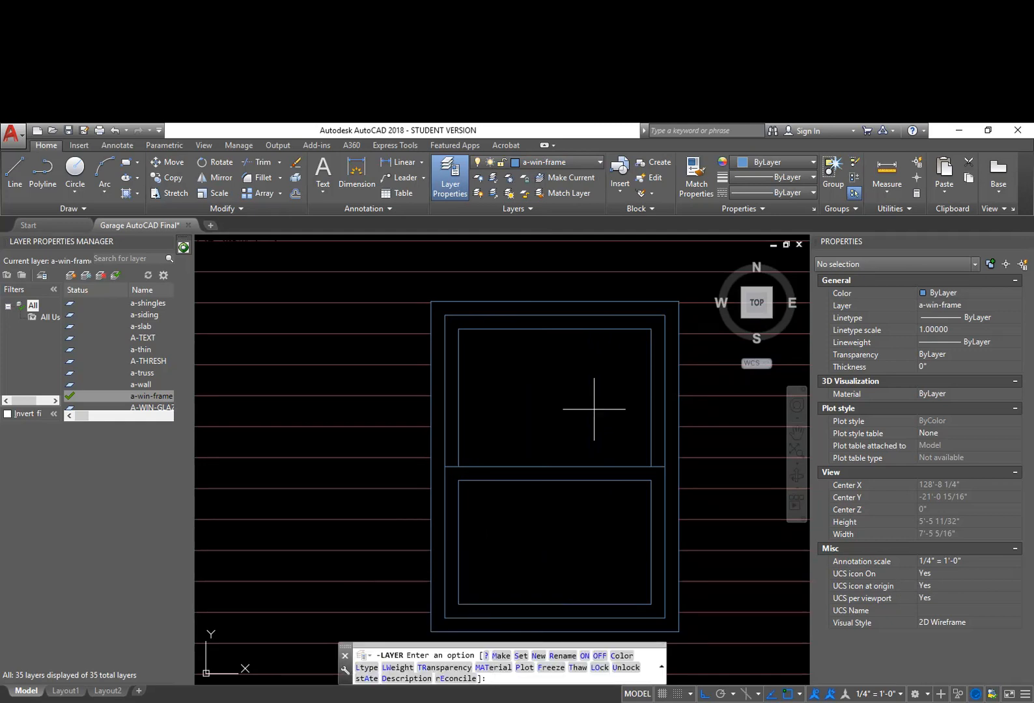
text(m)
key(Return)
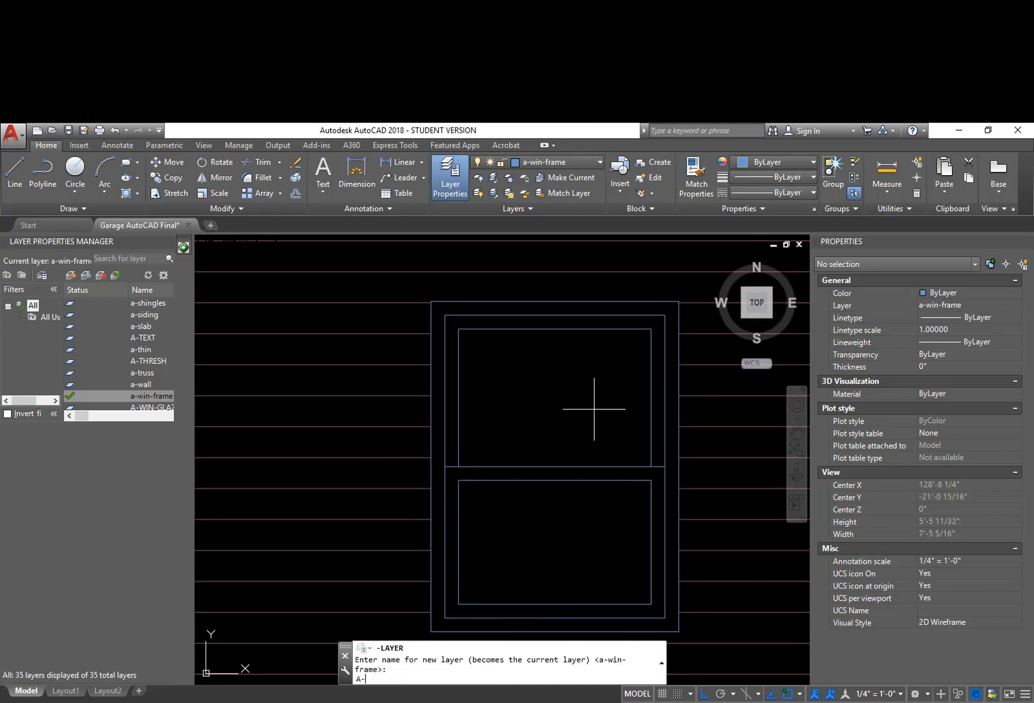
text(A-WIN-GR)
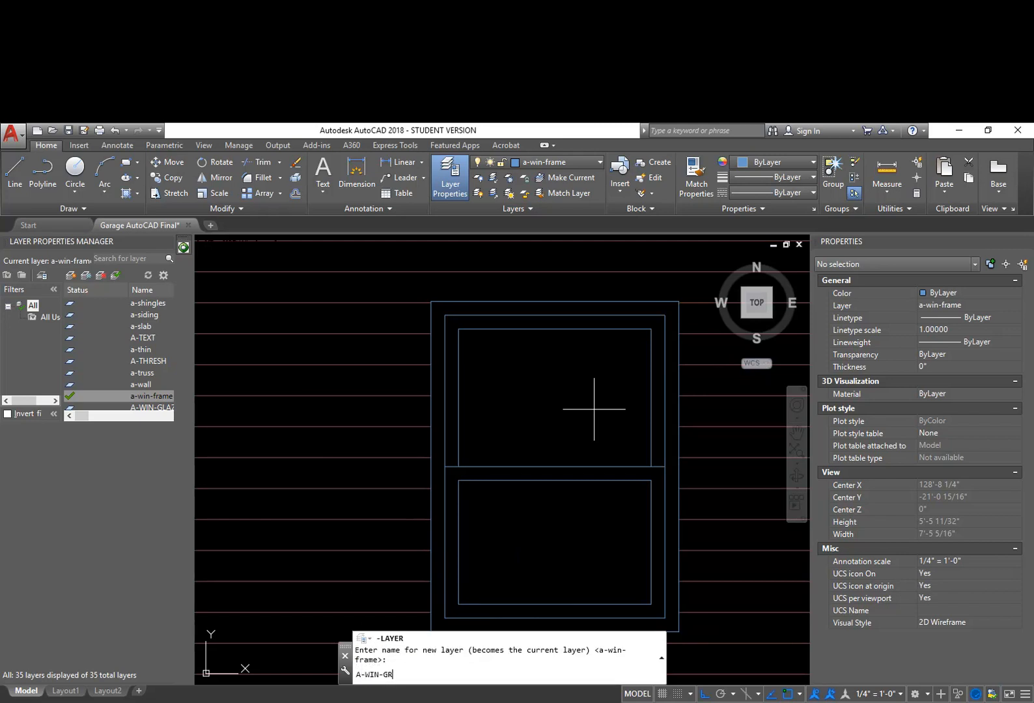
text(ILL)
key(Return)
text(c)
key(Return)
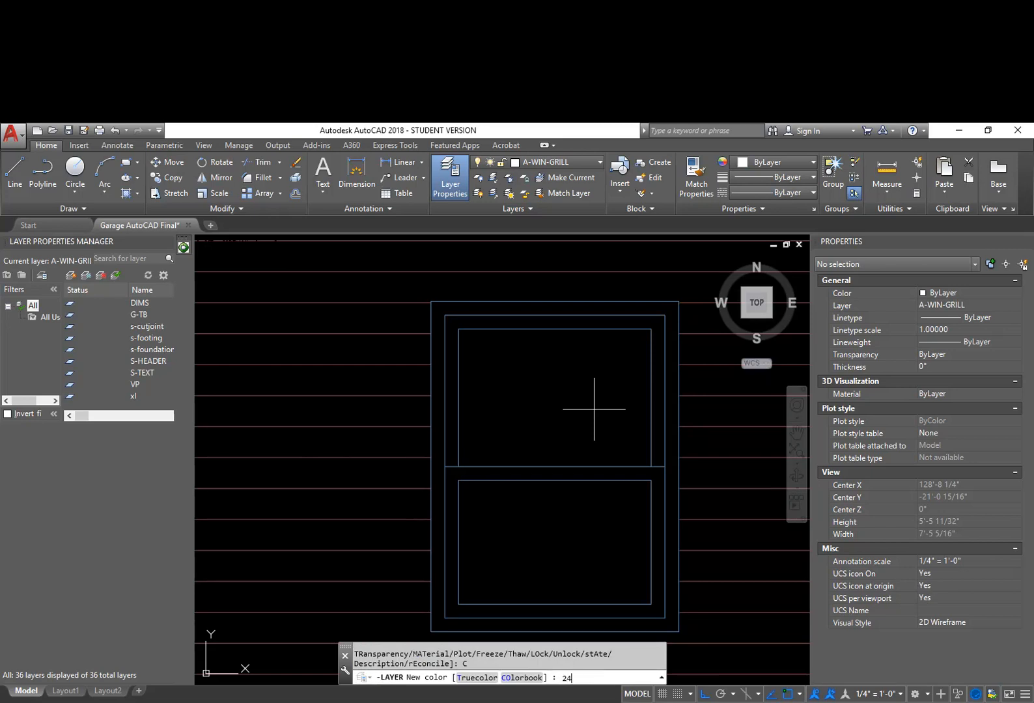
text(241)
key(Return)
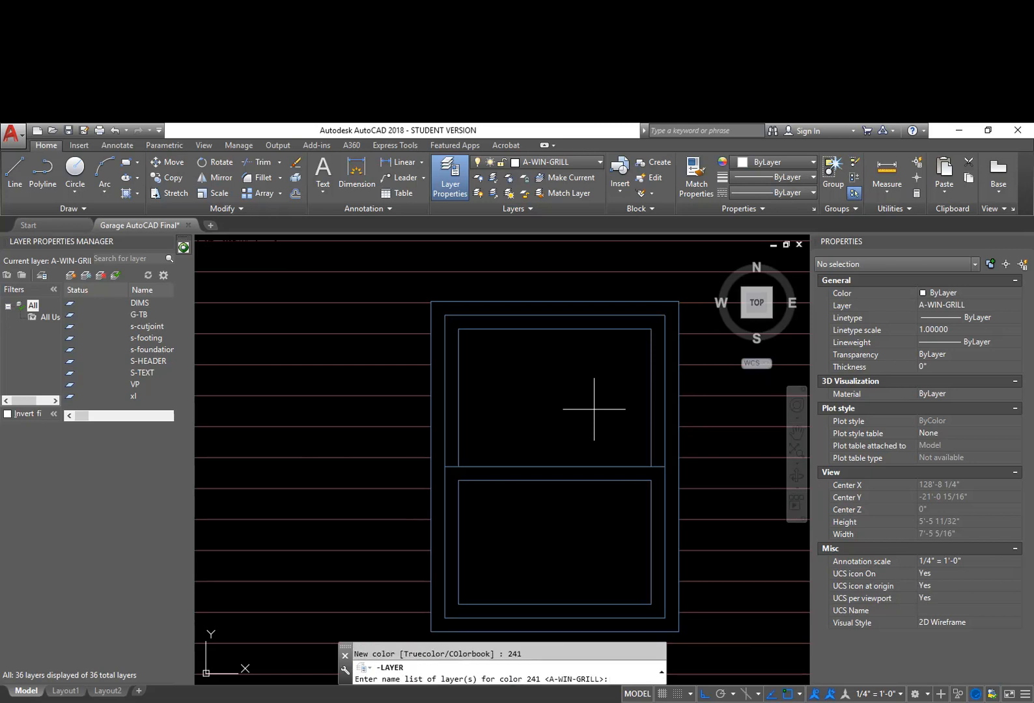
key(Return)
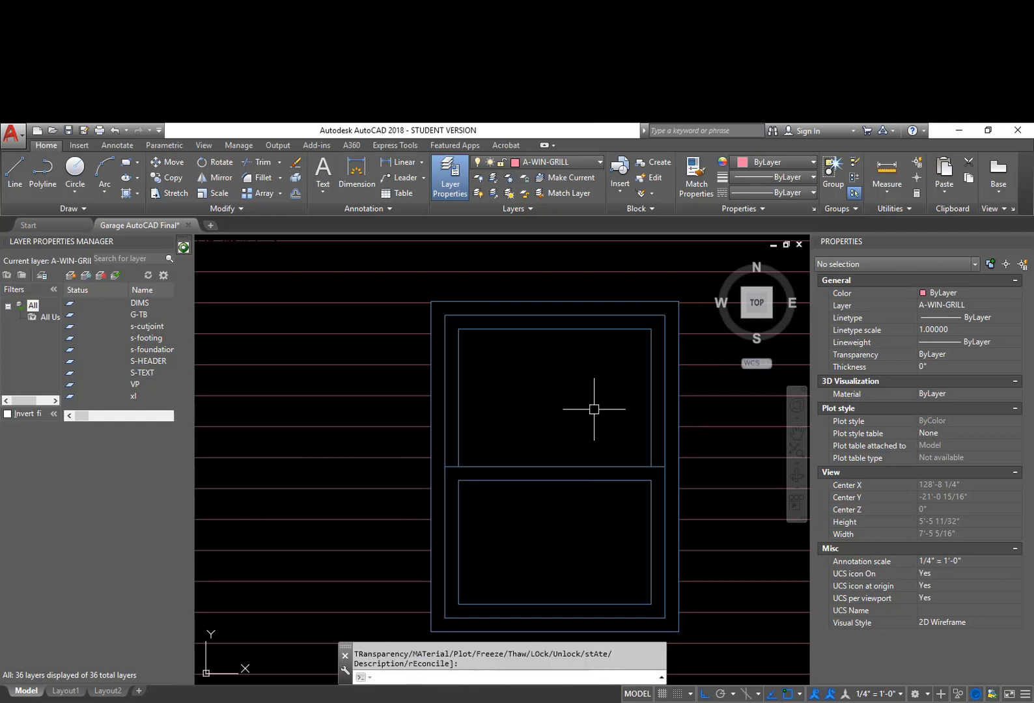
key(Return)
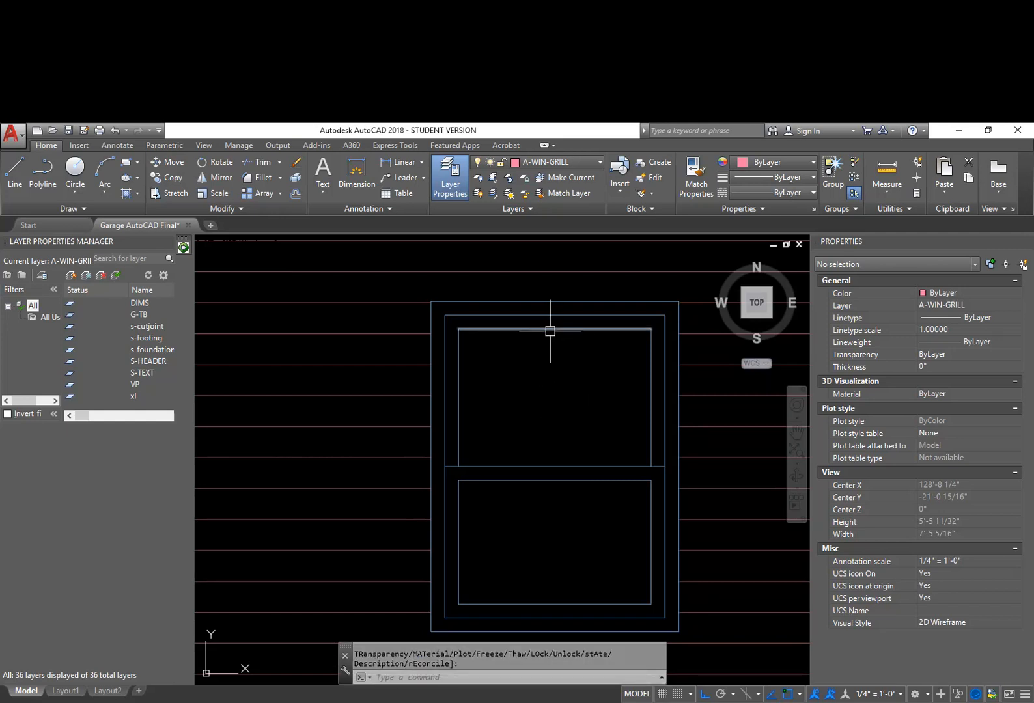
Divide the upper pane's inner top line into 3 equal segments with point markers
text(DIVI)
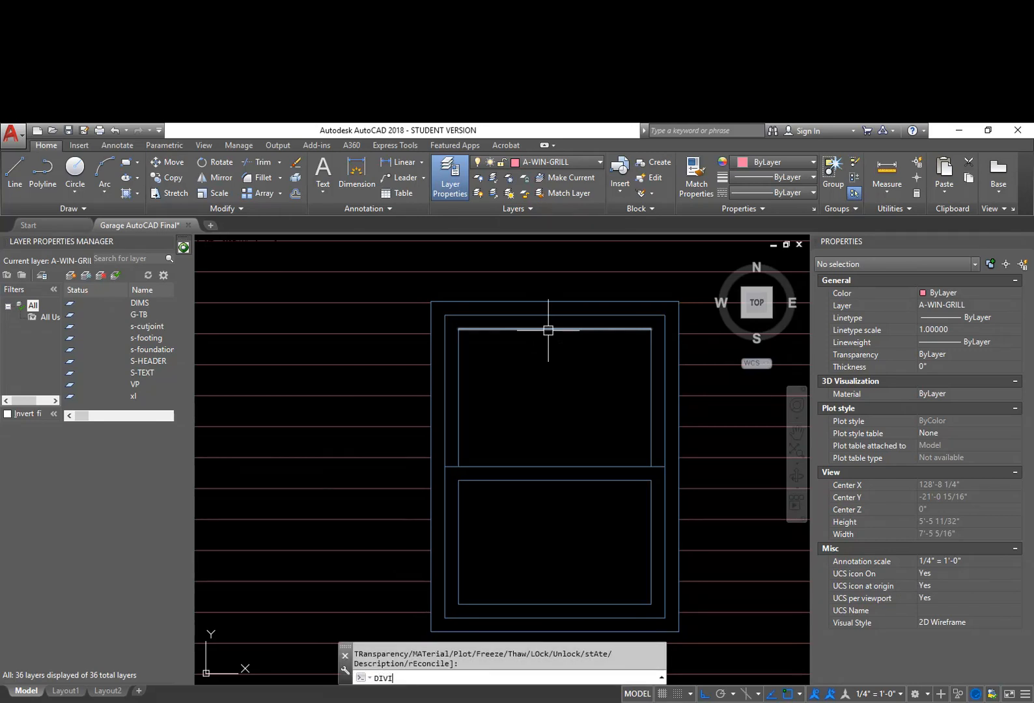
text(DE)
key(Return)
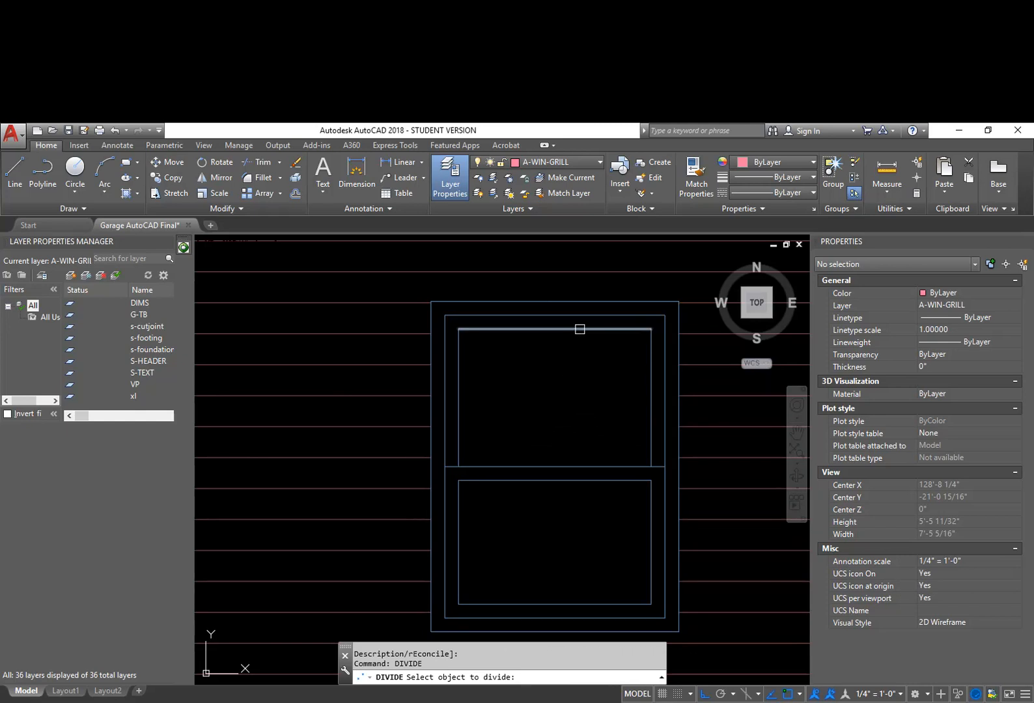
click(579, 330)
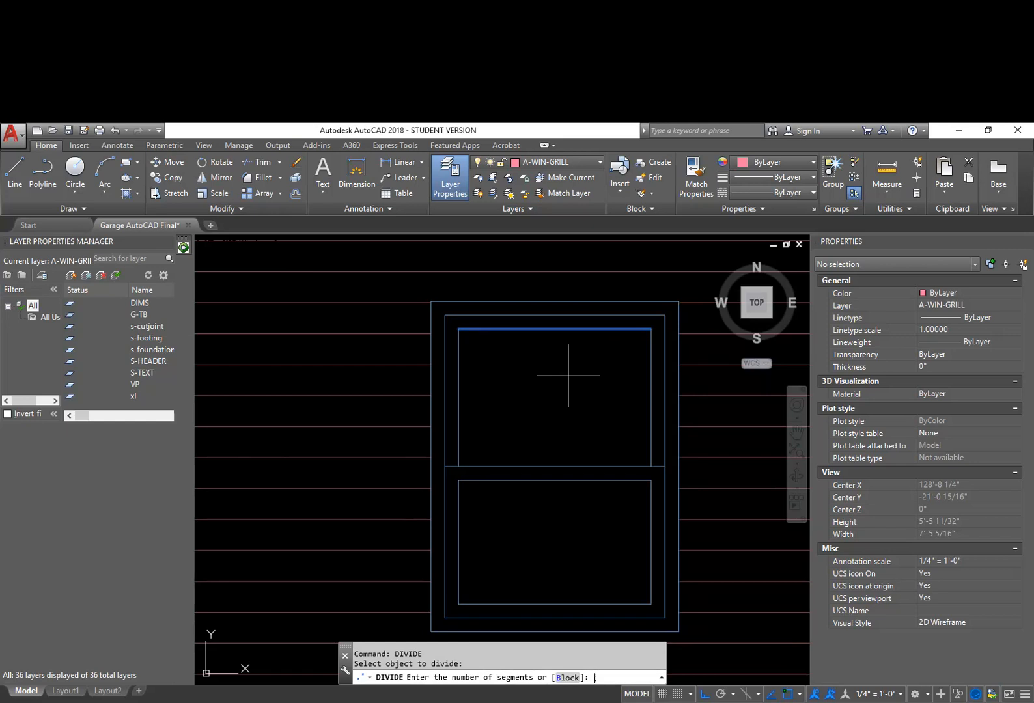
text(3)
key(Return)
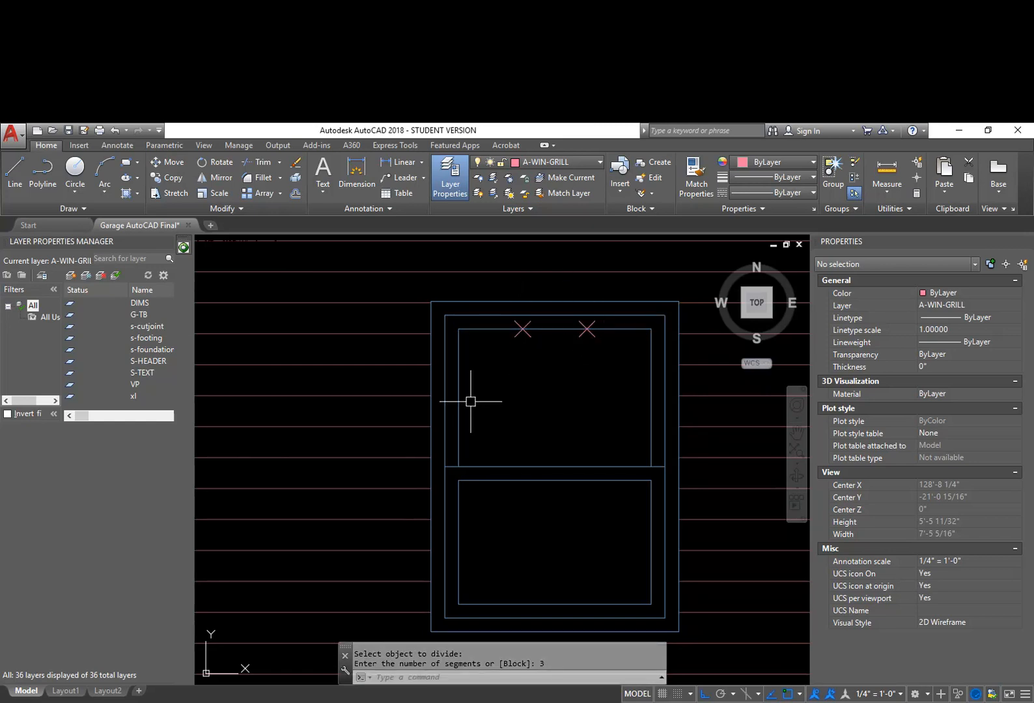
Divide the upper pane's inner left line into 2 equal segments with a point marker
key(Return)
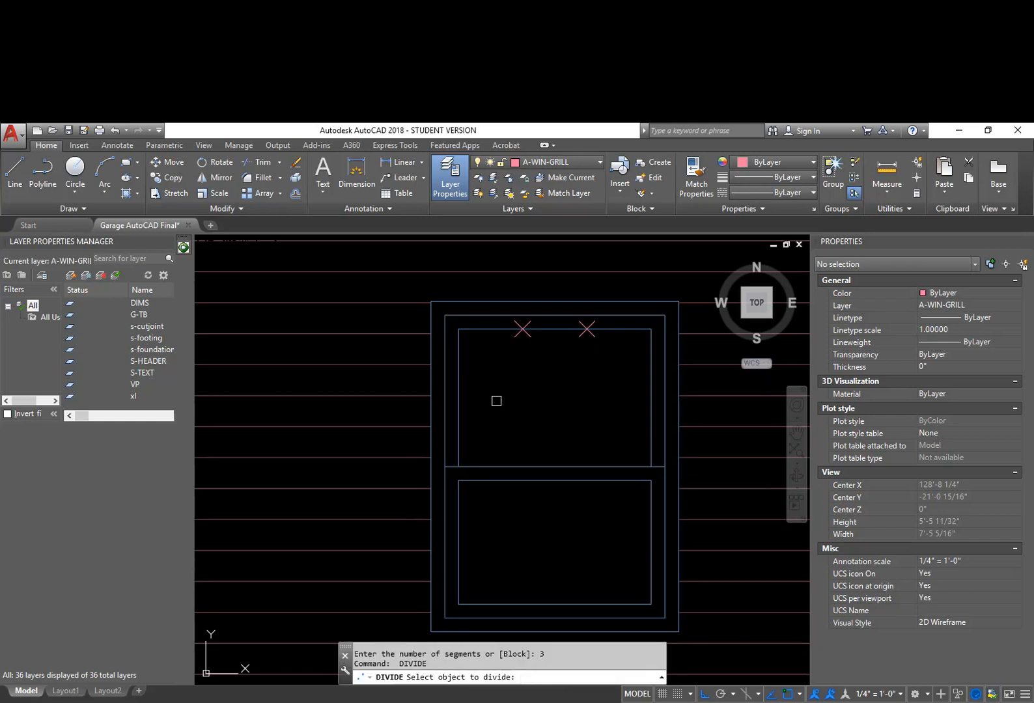
click(459, 396)
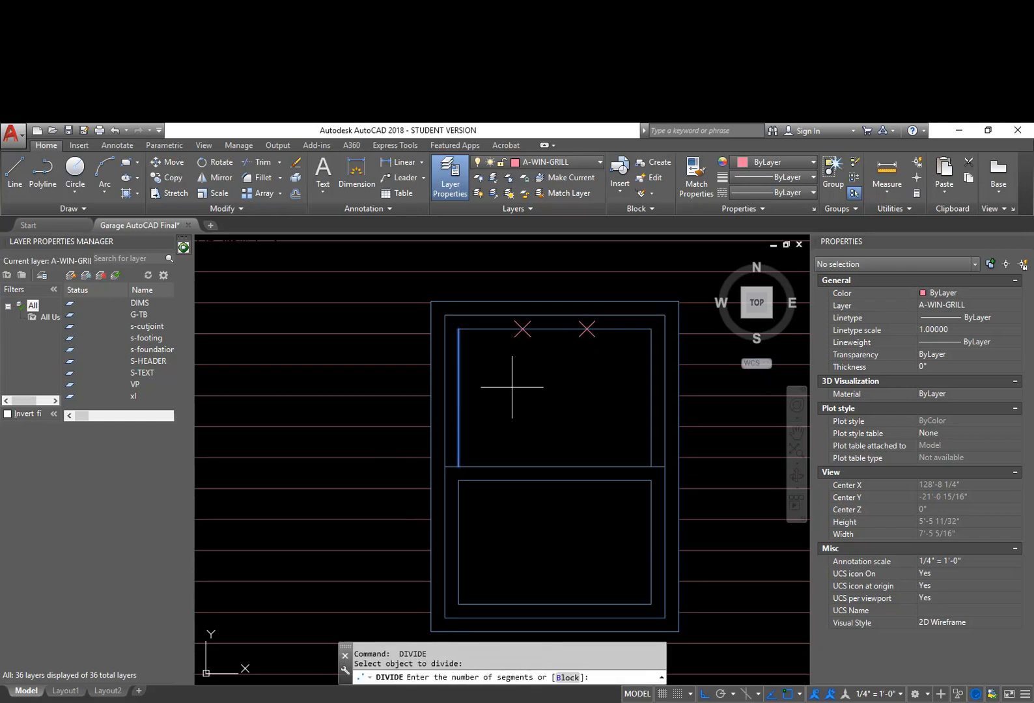
key(Return)
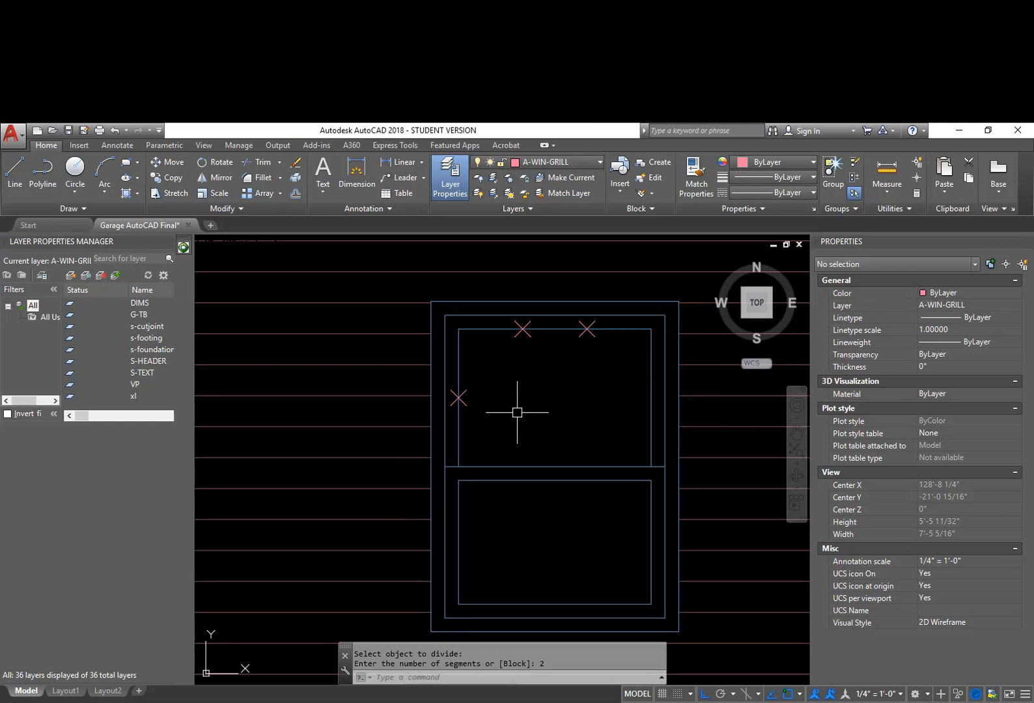
text(l)
key(Return)
click(459, 398)
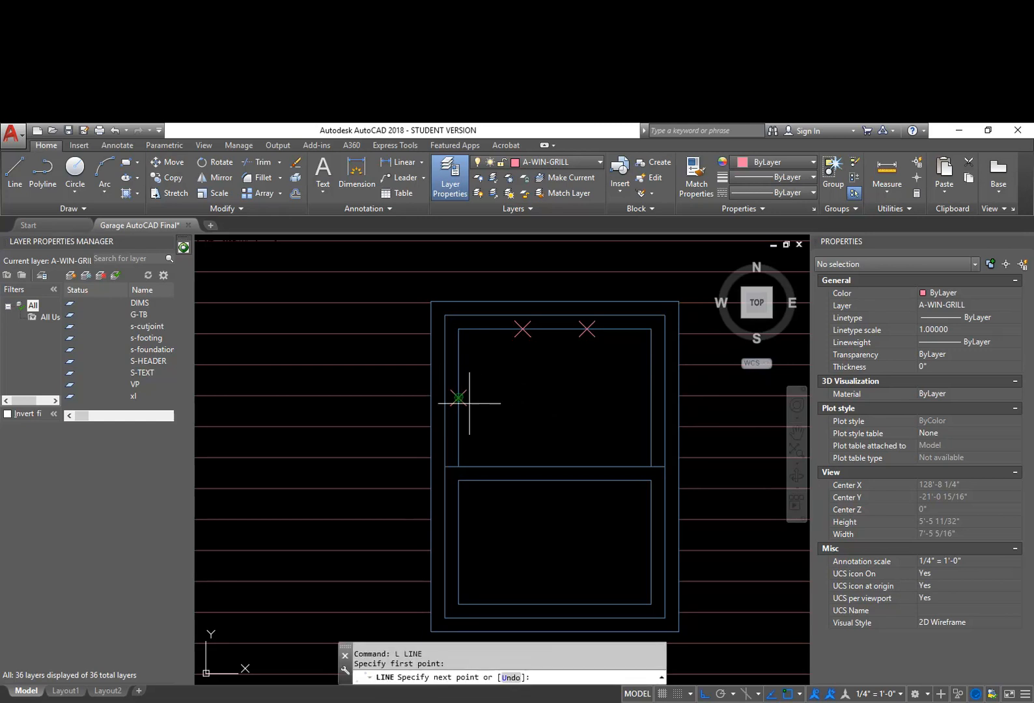
key(Escape)
key(Escape)
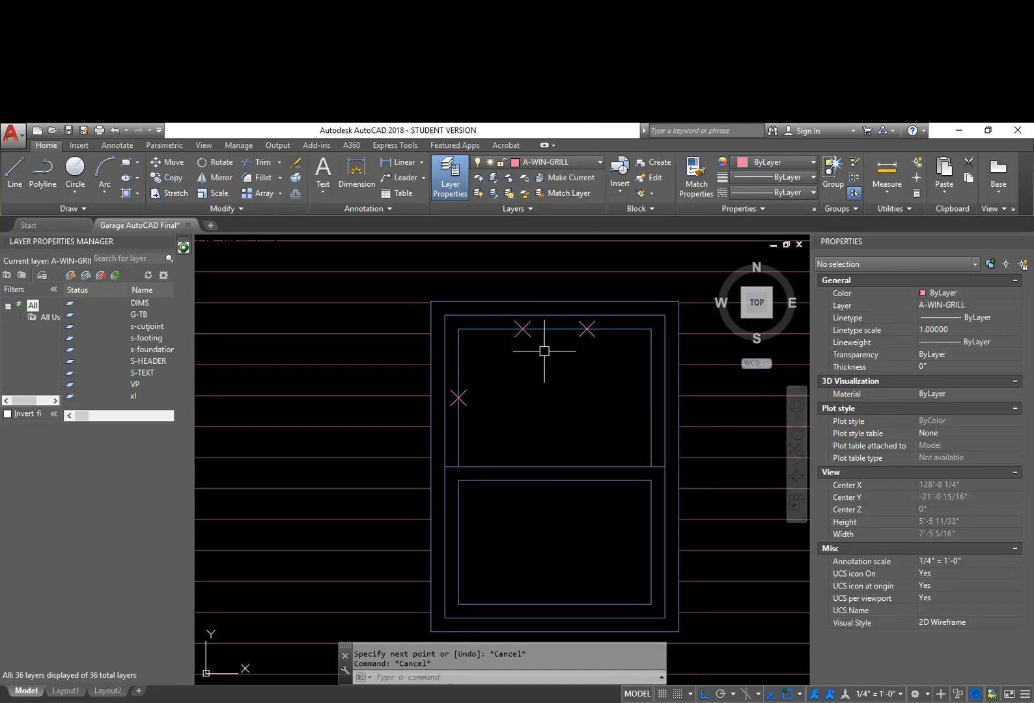
Review the running object snap modes and the point style options without changing them
click(800, 694)
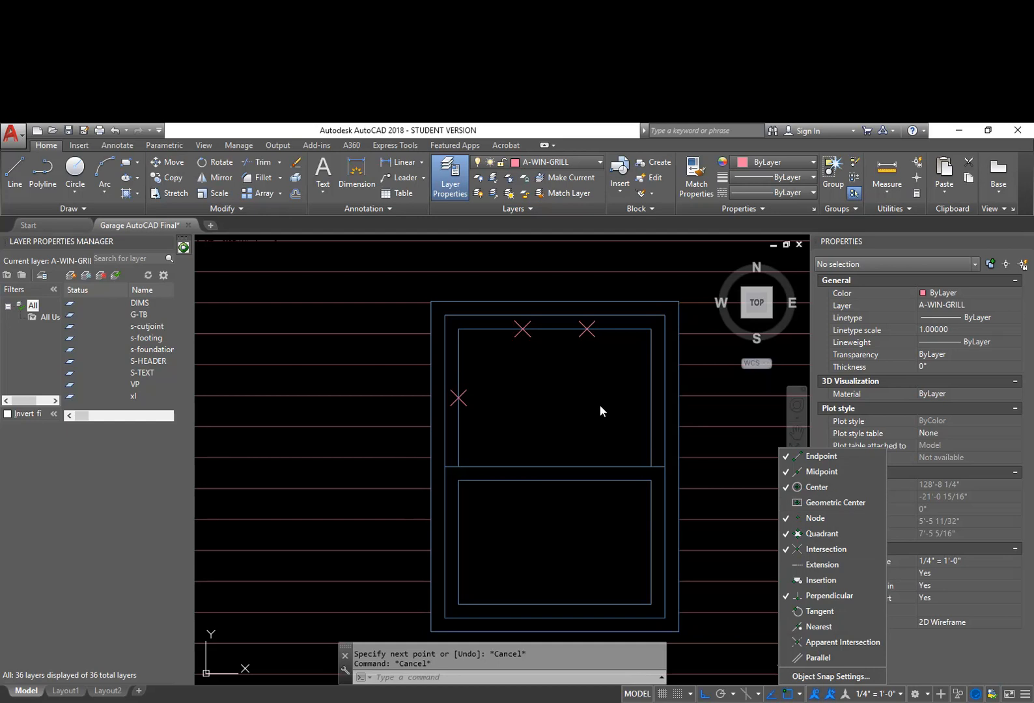
click(569, 360)
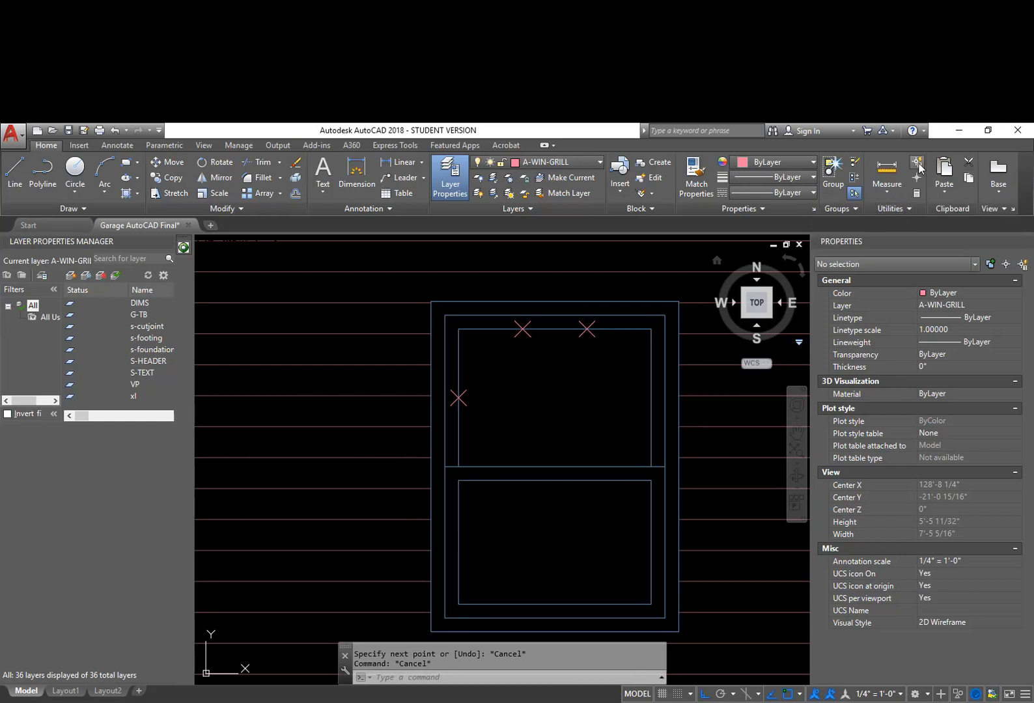
click(914, 208)
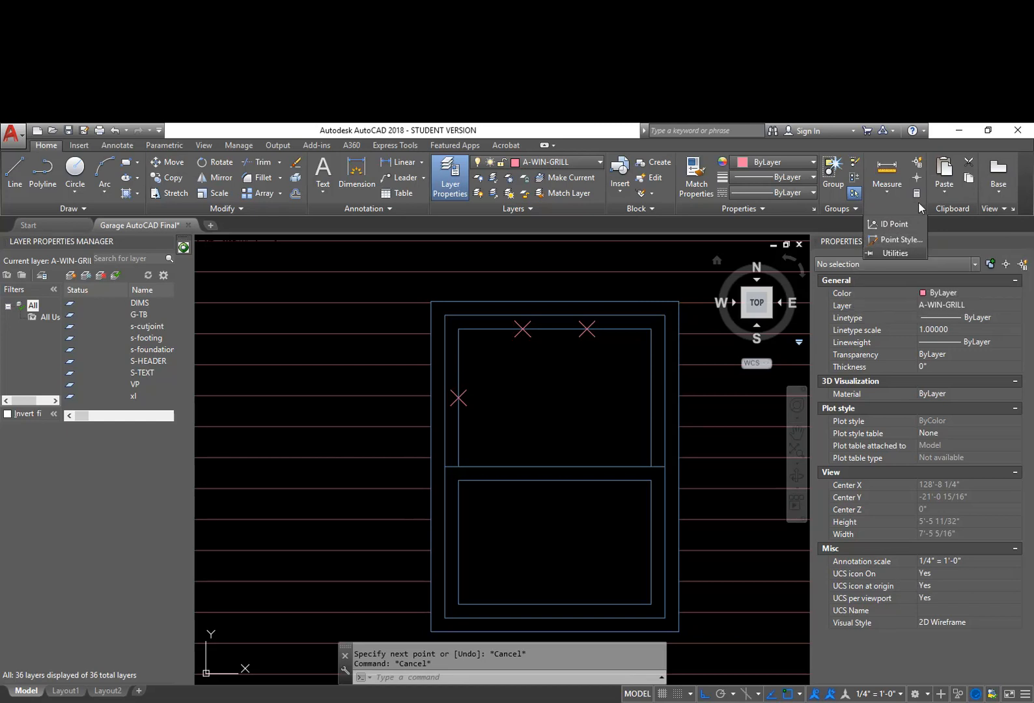
click(902, 239)
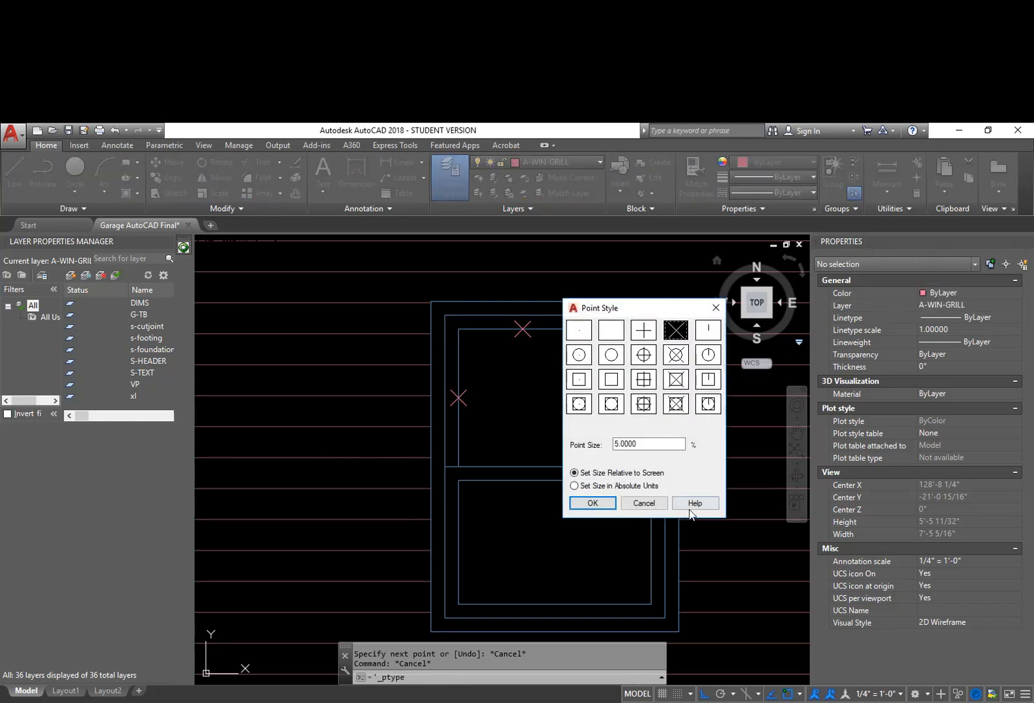
click(643, 504)
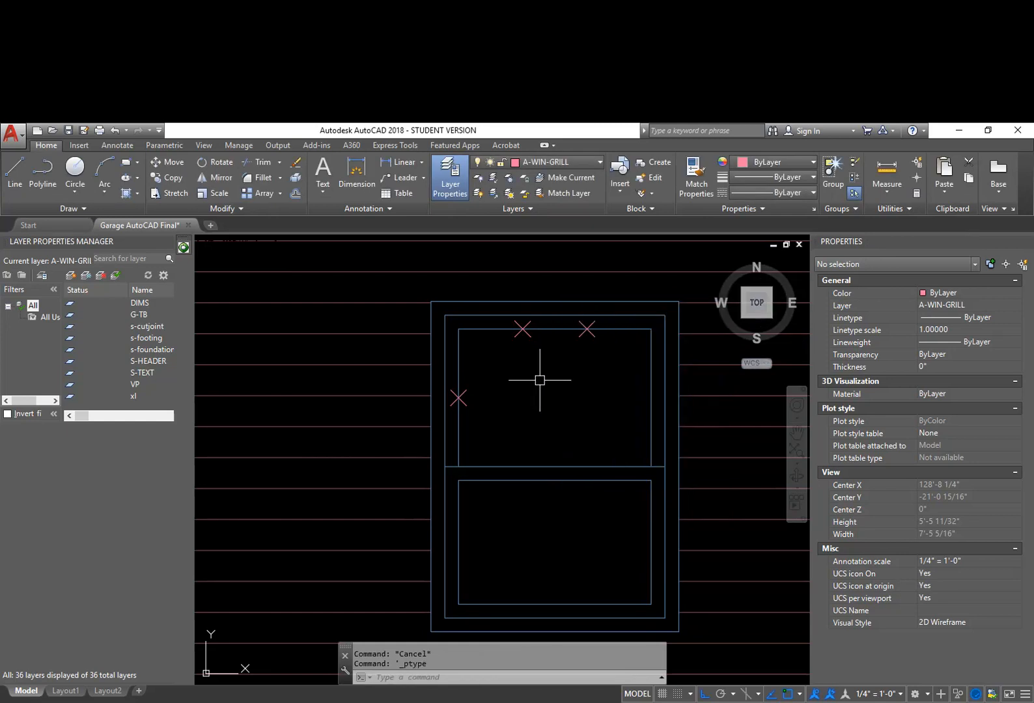
Draw a horizontal grille line from the left side's point marker perpendicular to the upper pane's right inner line
text(L)
key(Return)
click(458, 397)
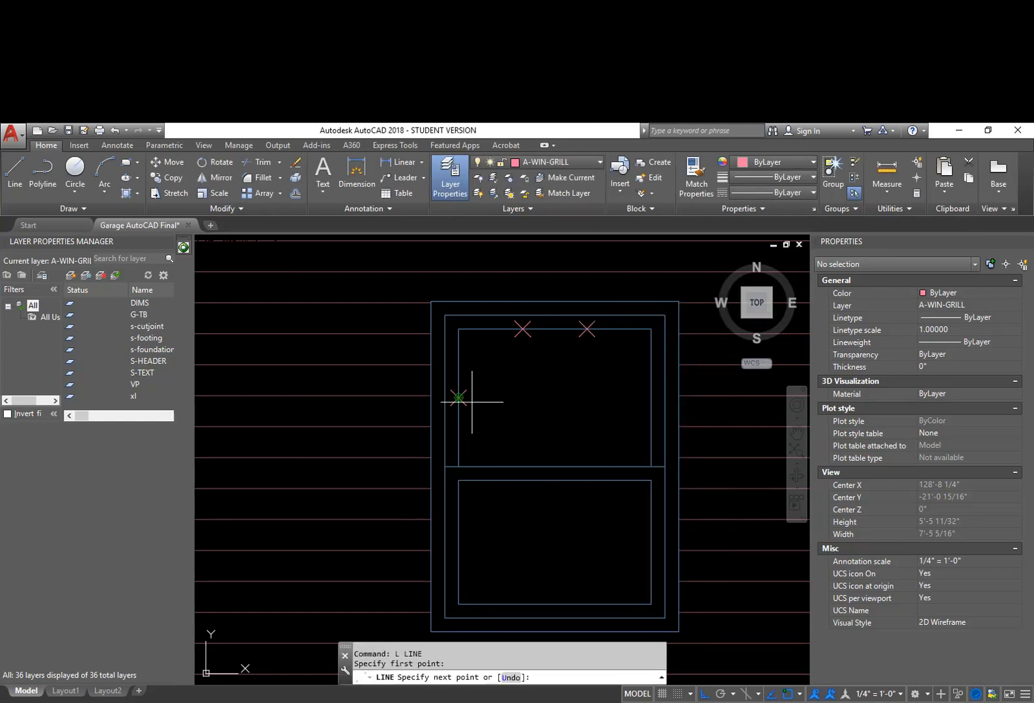
shift+right_click(650, 403)
click(682, 604)
click(651, 398)
key(Escape)
Draw two vertical grille lines from the upper pane's top point markers straight down to the mid-height line
key(Return)
click(586, 329)
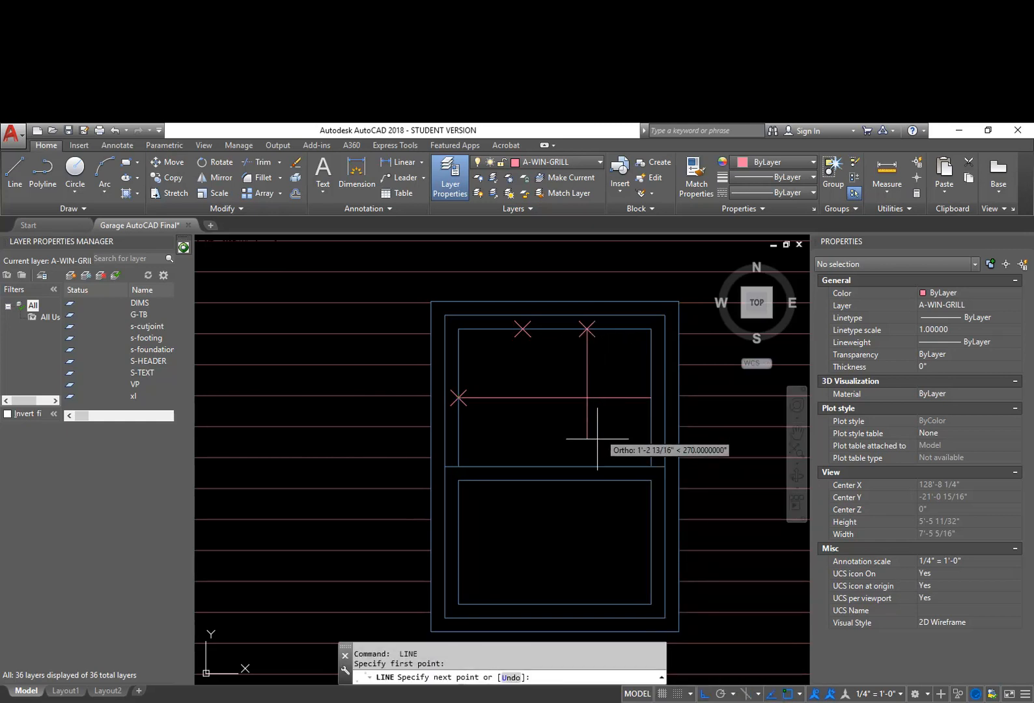
click(590, 465)
key(Escape)
key(Return)
click(522, 329)
click(522, 466)
key(Escape)
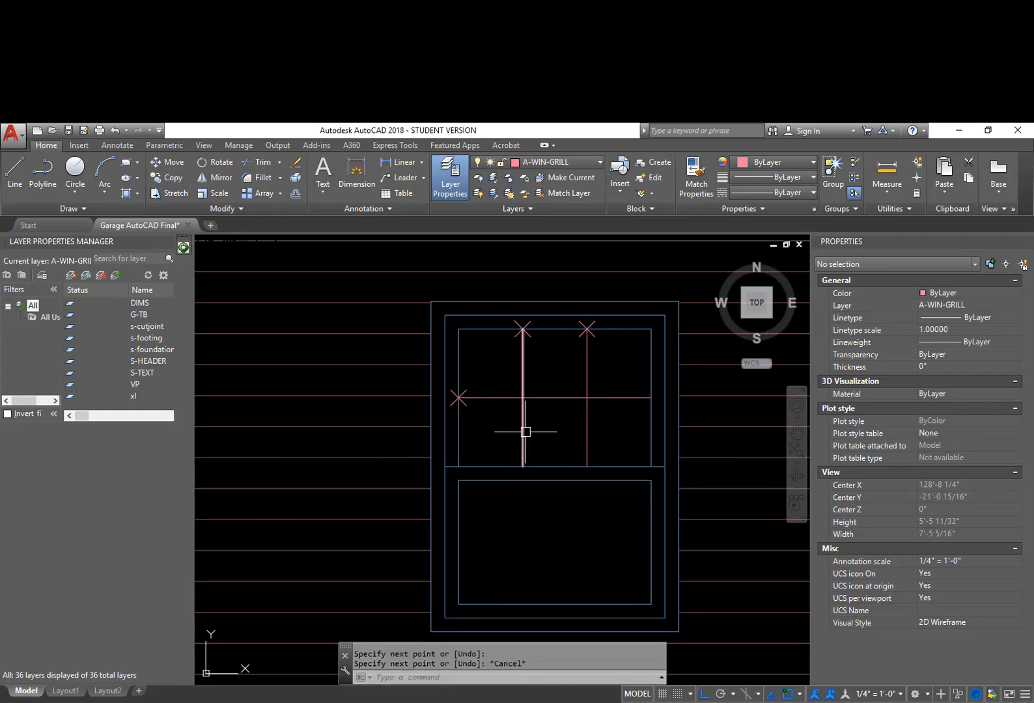
Erase the three division point markers on the upper pane using window selections
text(E)
key(Return)
text(W)
key(Return)
click(419, 417)
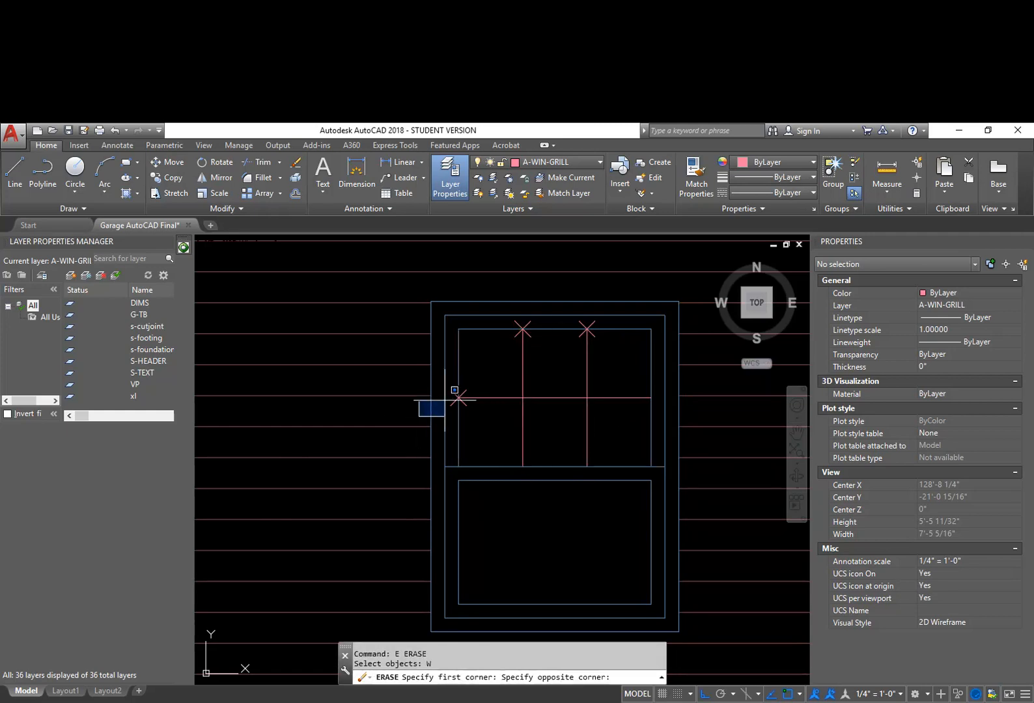
click(473, 375)
click(490, 362)
click(642, 280)
key(Return)
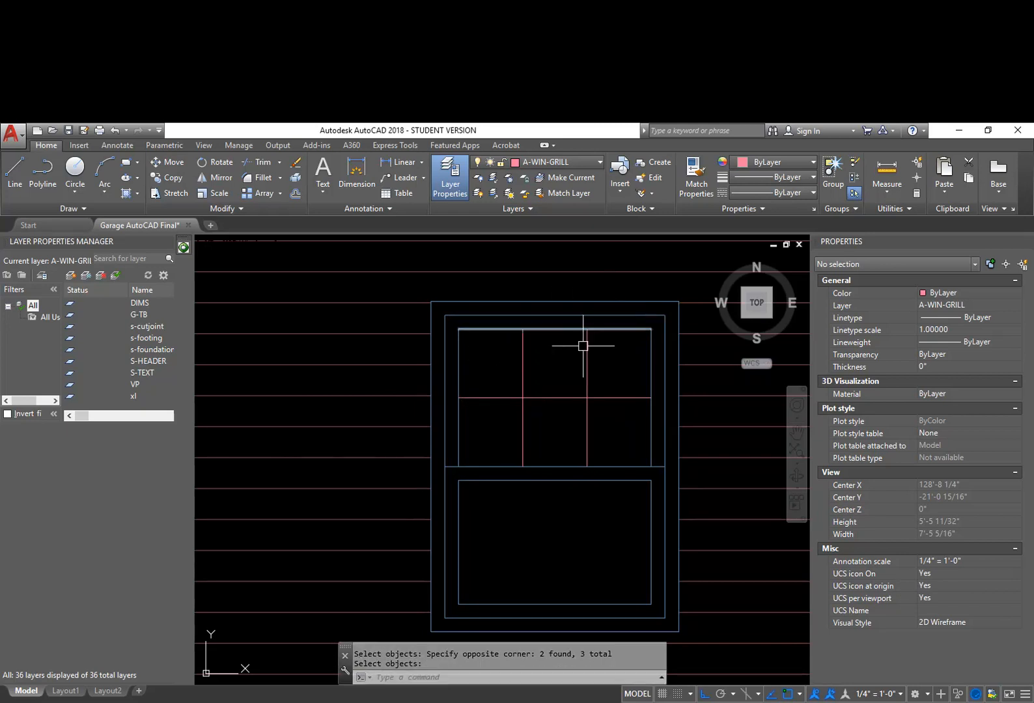
Offset the upper pane's horizontal grille line by .375 inch both above and below
scroll(546, 415, up, 2)
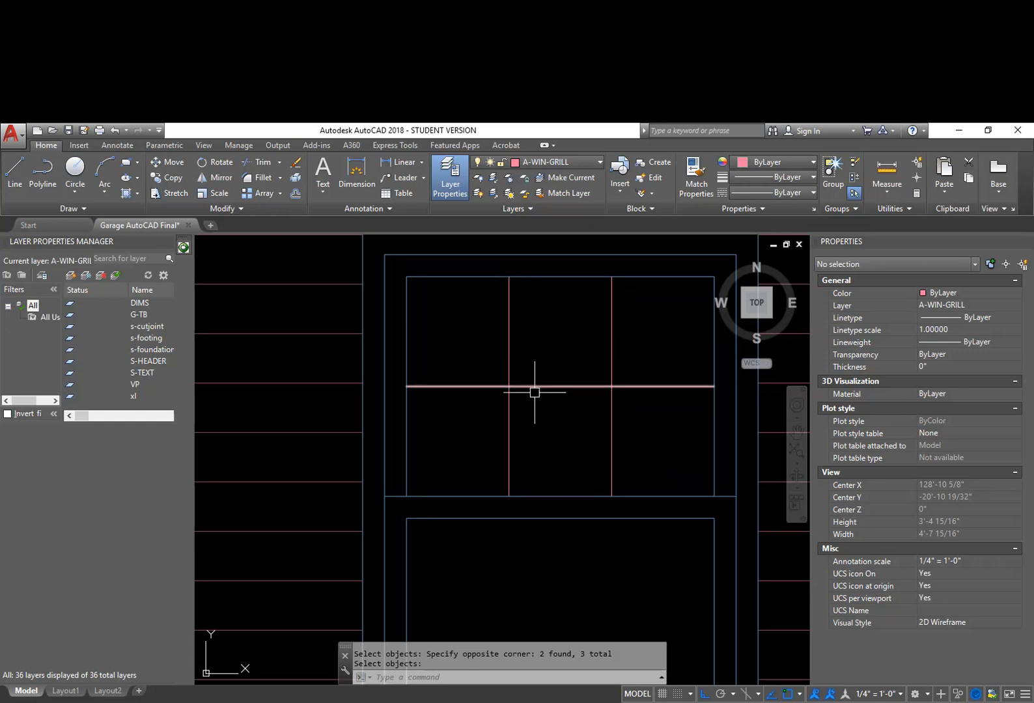
text(offset)
key(Return)
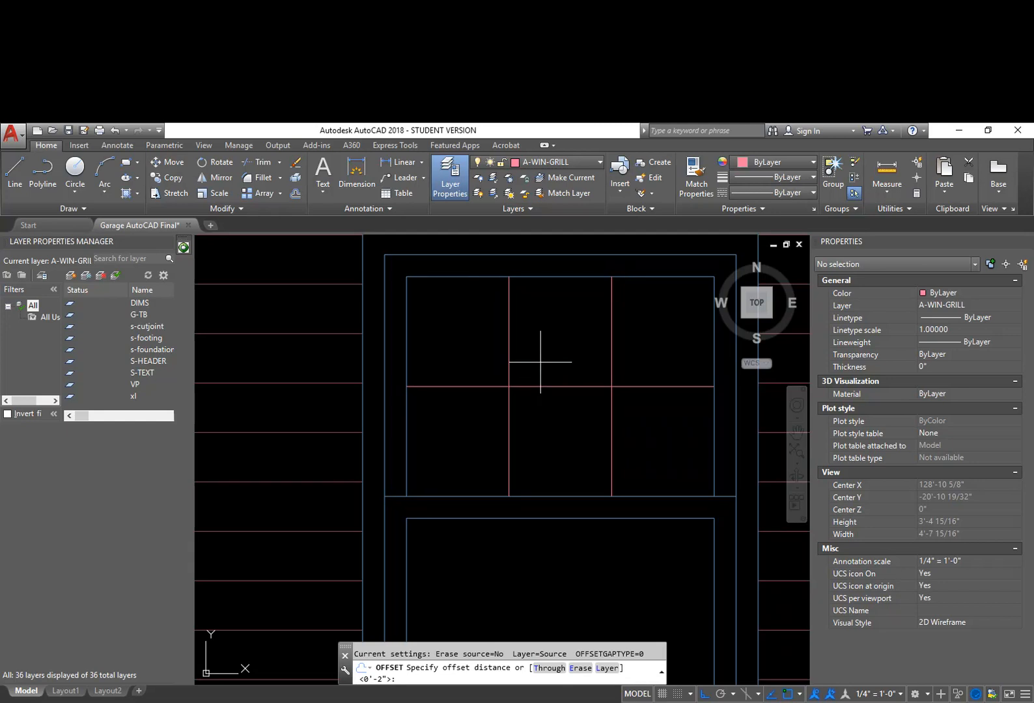
key(Return)
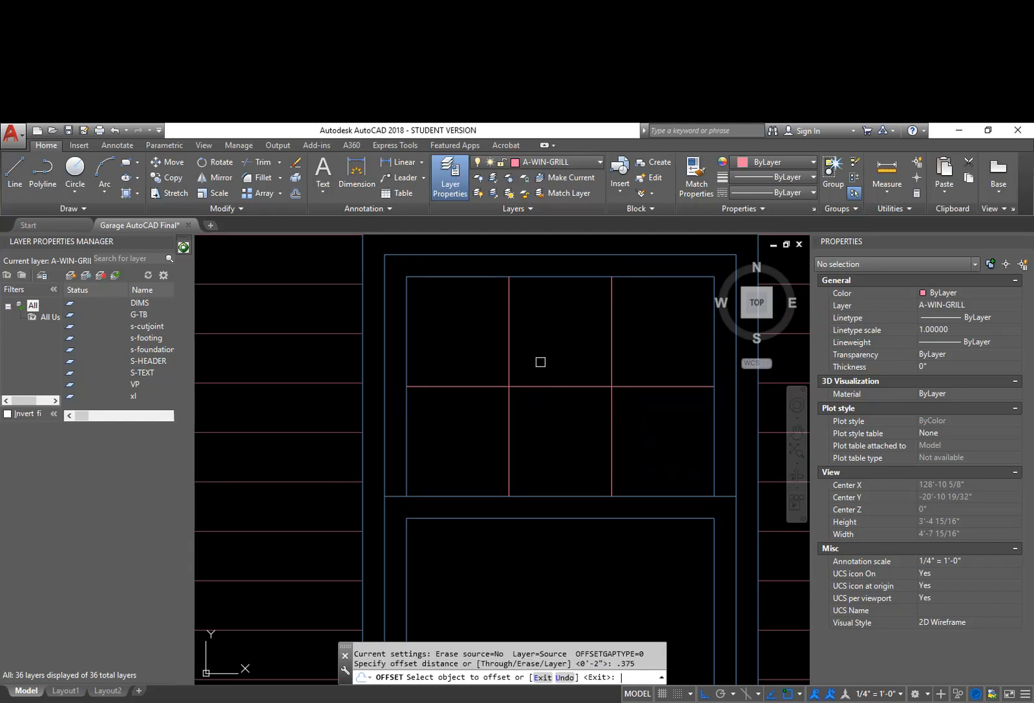
scroll(485, 386, up, 2)
click(491, 382)
click(492, 344)
click(501, 387)
click(501, 430)
Offset both vertical grille lines of the upper pane by .375 inch to each side
click(528, 352)
click(551, 346)
click(528, 346)
click(464, 346)
click(692, 348)
click(707, 358)
click(693, 354)
click(653, 349)
click(694, 360)
click(662, 358)
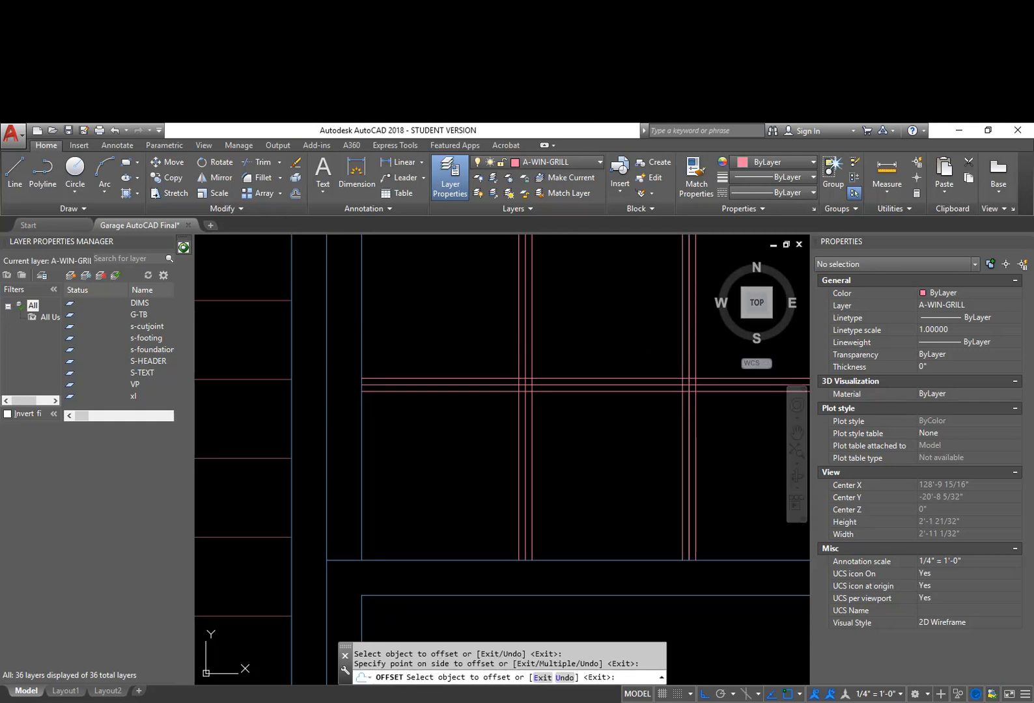
key(Escape)
key(Escape)
Try erasing one line of the upper pane's right vertical grille bar, and undo the erasure
middle_drag(619, 453, 507, 512)
click(572, 411)
text(e)
key(Return)
text(u)
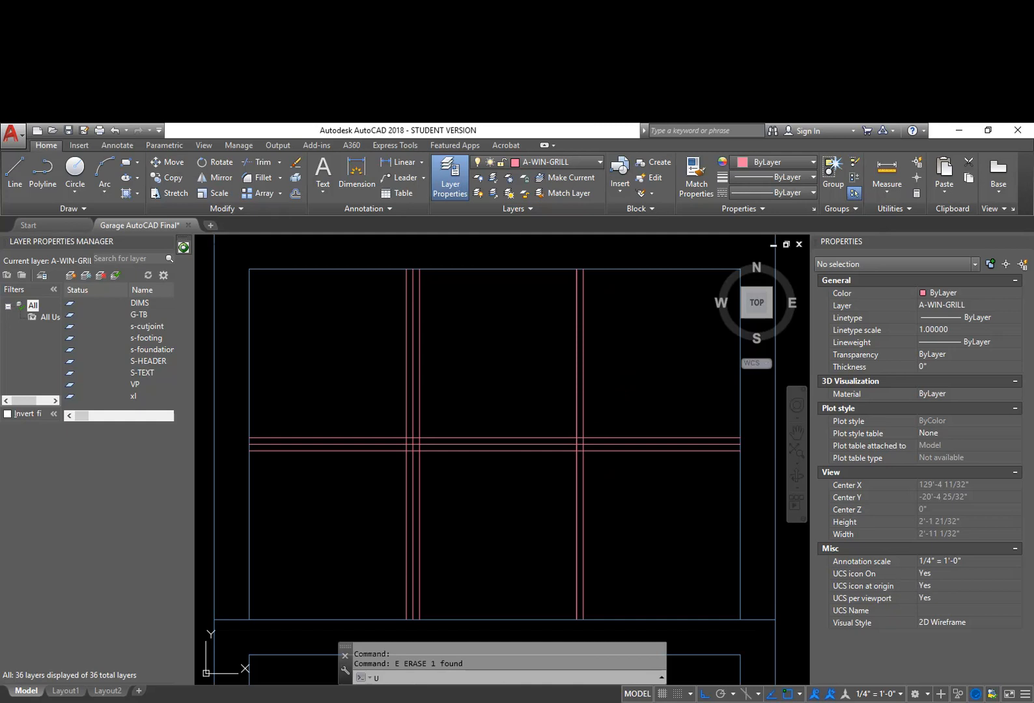
key(Return)
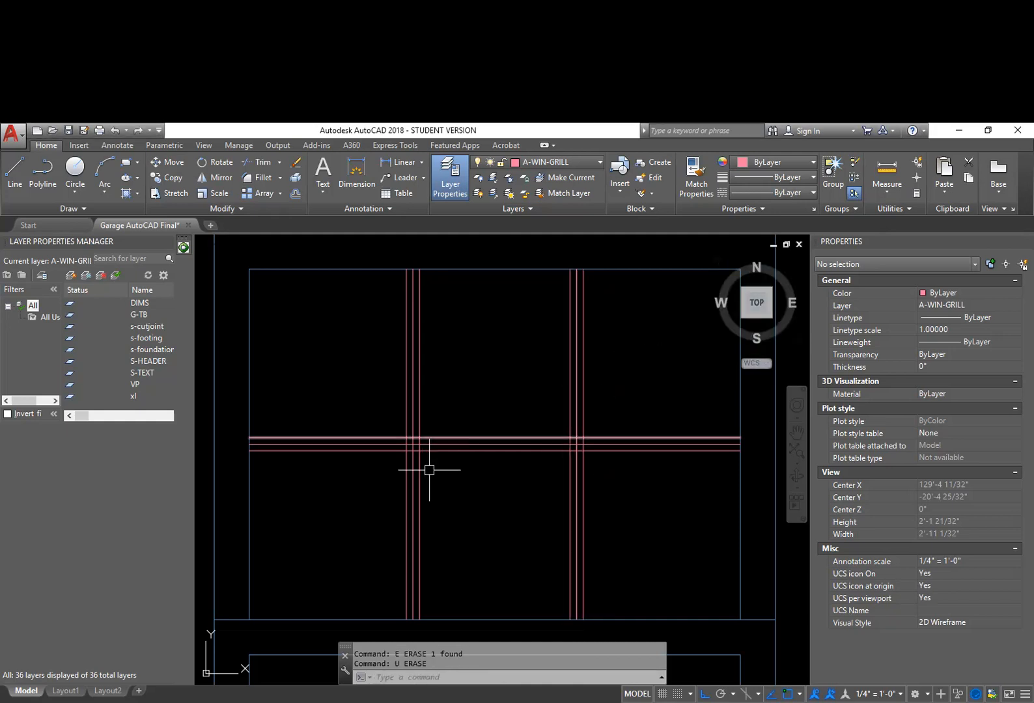
Erase the original horizontal and vertical centre lines between the offset grille lines of the upper pane
scroll(415, 445, up, 8)
text(e)
key(Return)
click(489, 429)
click(464, 398)
scroll(514, 443, down, 5)
scroll(525, 422, up, 6)
click(600, 433)
click(577, 409)
scroll(580, 427, down, 5)
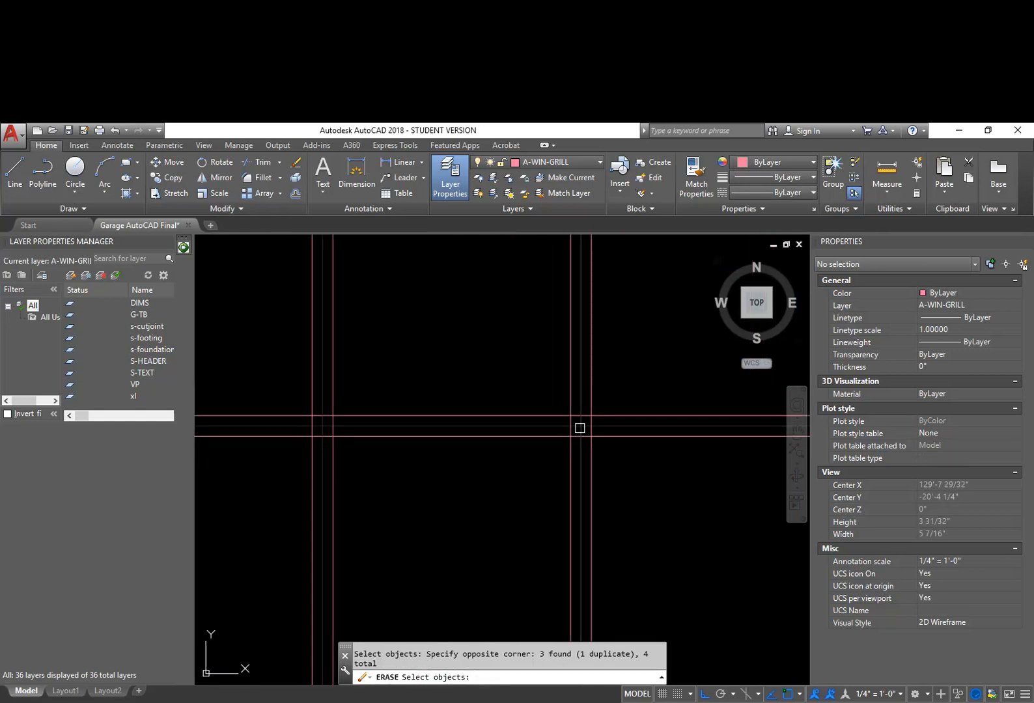
Trim the line segments inside the crossing of the upper pane's right vertical and horizontal grille bars
text(tr)
key(space)
key(space)
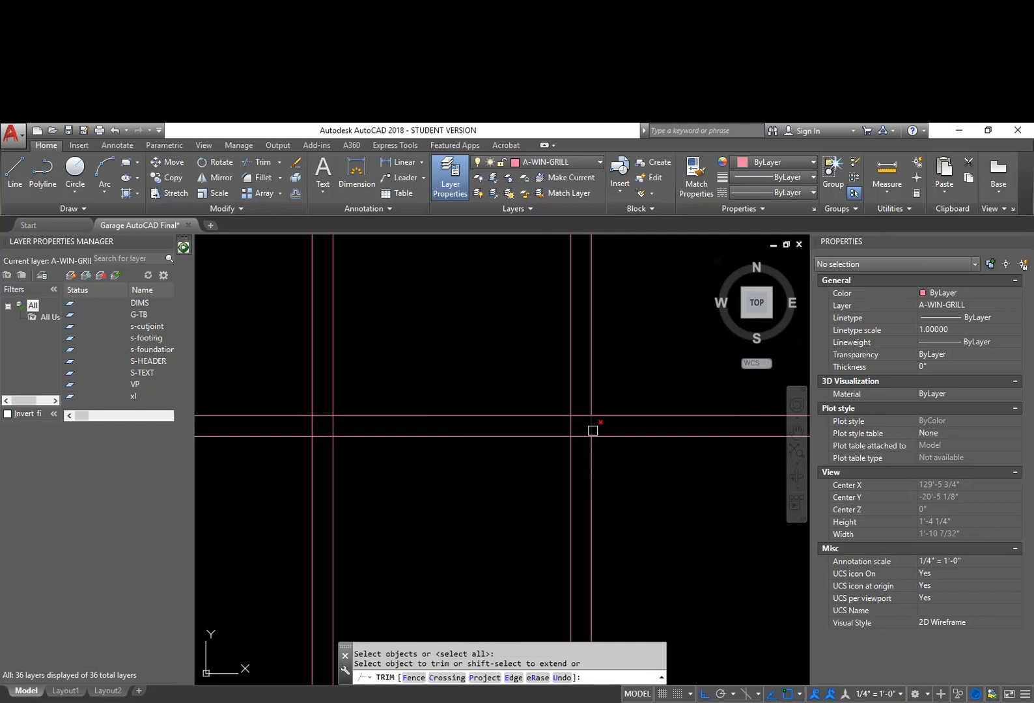
scroll(588, 429, up, 6)
click(596, 425)
click(564, 358)
click(559, 383)
click(561, 409)
click(502, 411)
click(576, 439)
click(542, 483)
Trim the line segments inside the crossing of the upper pane's left vertical and horizontal grille bars
scroll(542, 482, down, 6)
middle_drag(405, 500, 605, 428)
scroll(497, 403, up, 4)
scroll(497, 403, up, 2)
click(527, 378)
click(404, 358)
click(457, 347)
click(440, 289)
click(476, 364)
click(454, 421)
key(Return)
Draw a horizontal line across the lower pane from its left inner line's midpoint to its right inner line
scroll(473, 431, down, 6)
middle_drag(558, 458, 546, 369)
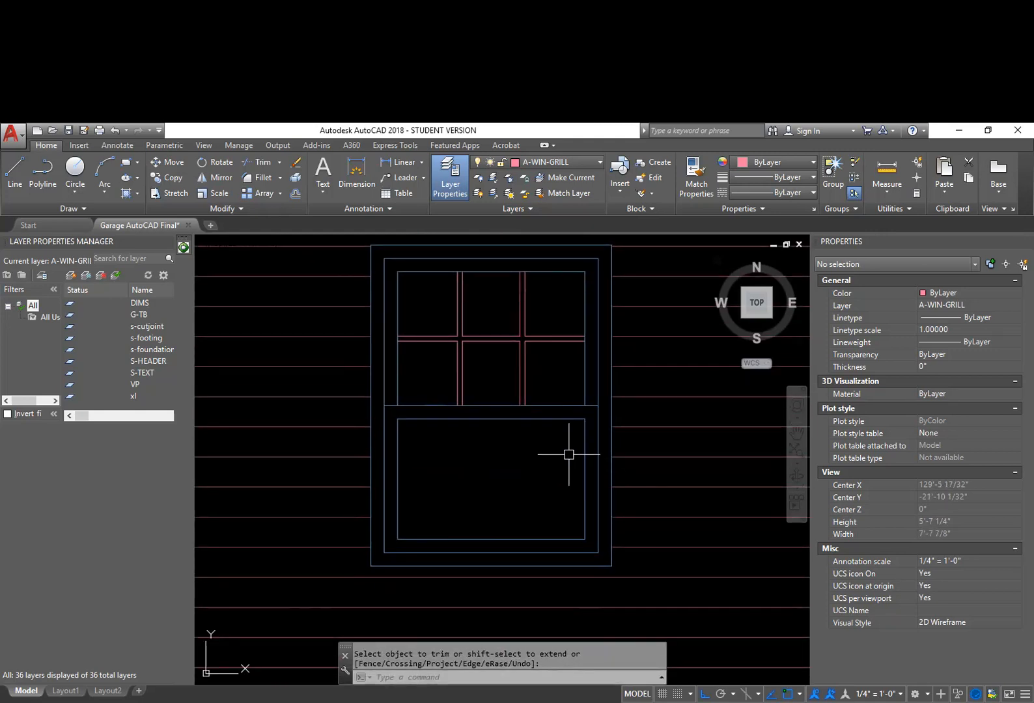
middle_drag(513, 480, 556, 432)
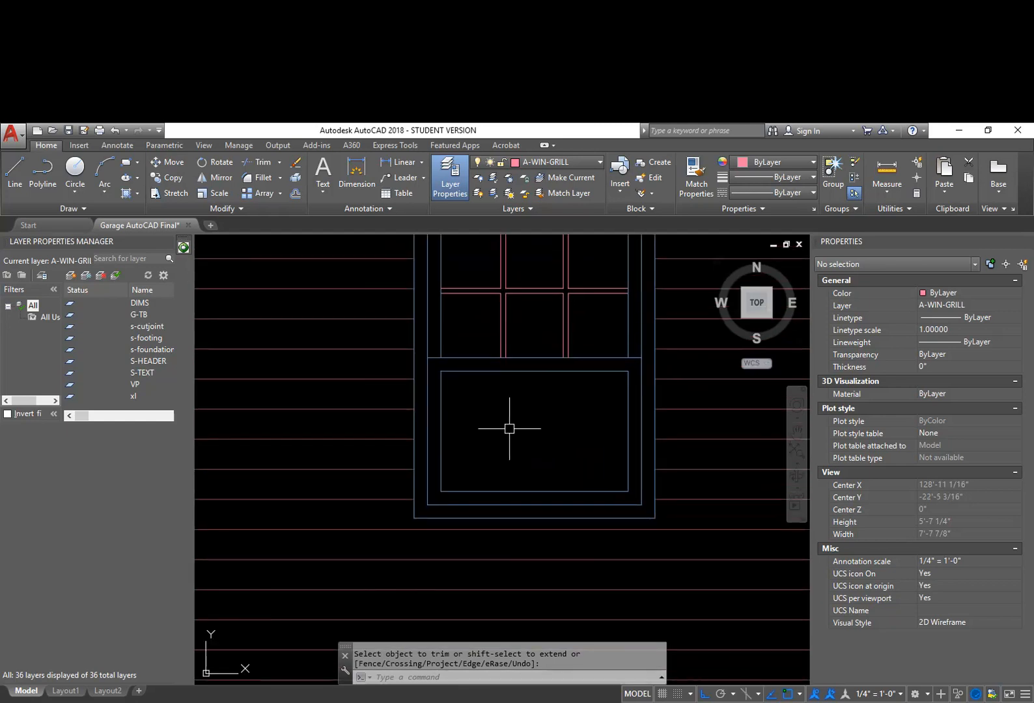
text(l)
key(Return)
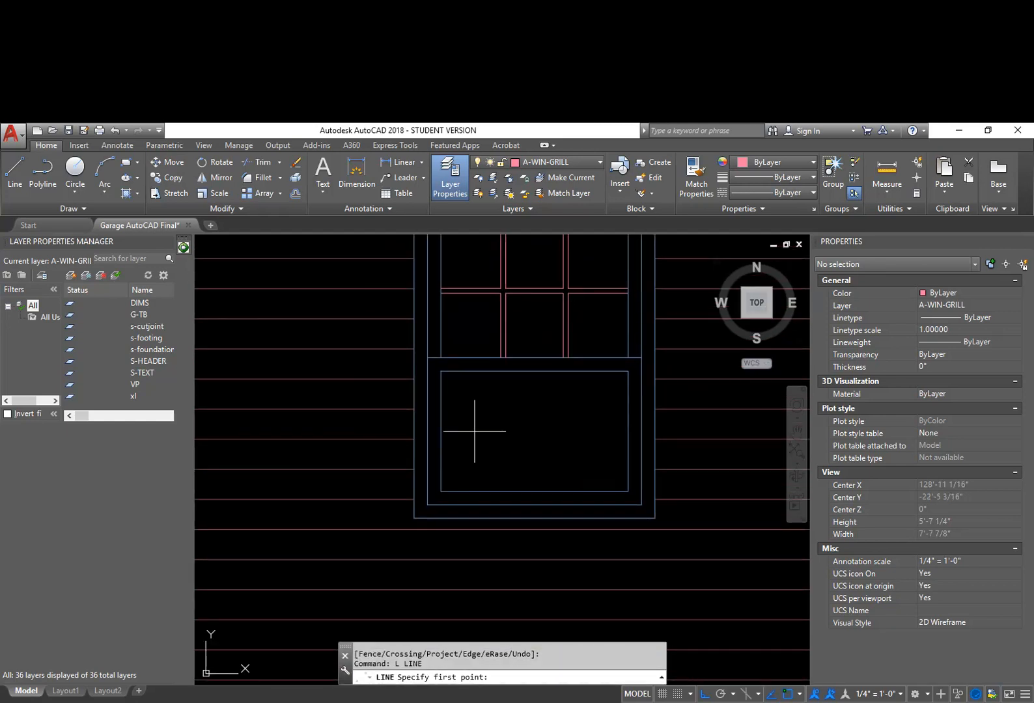
click(440, 431)
click(624, 430)
key(Escape)
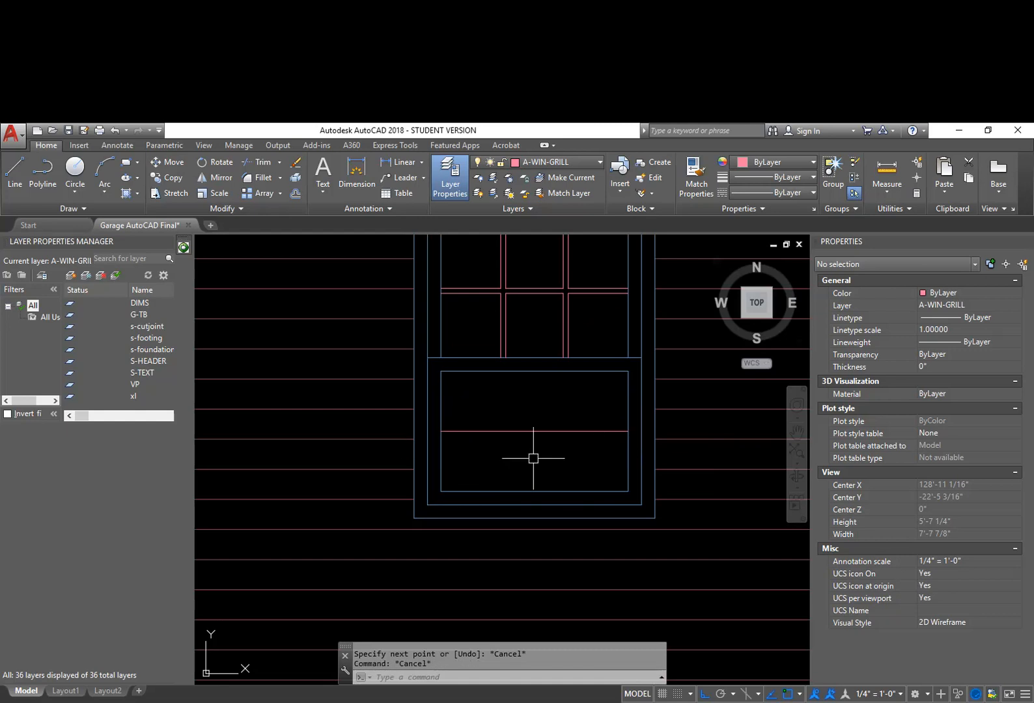
text(l)
key(Return)
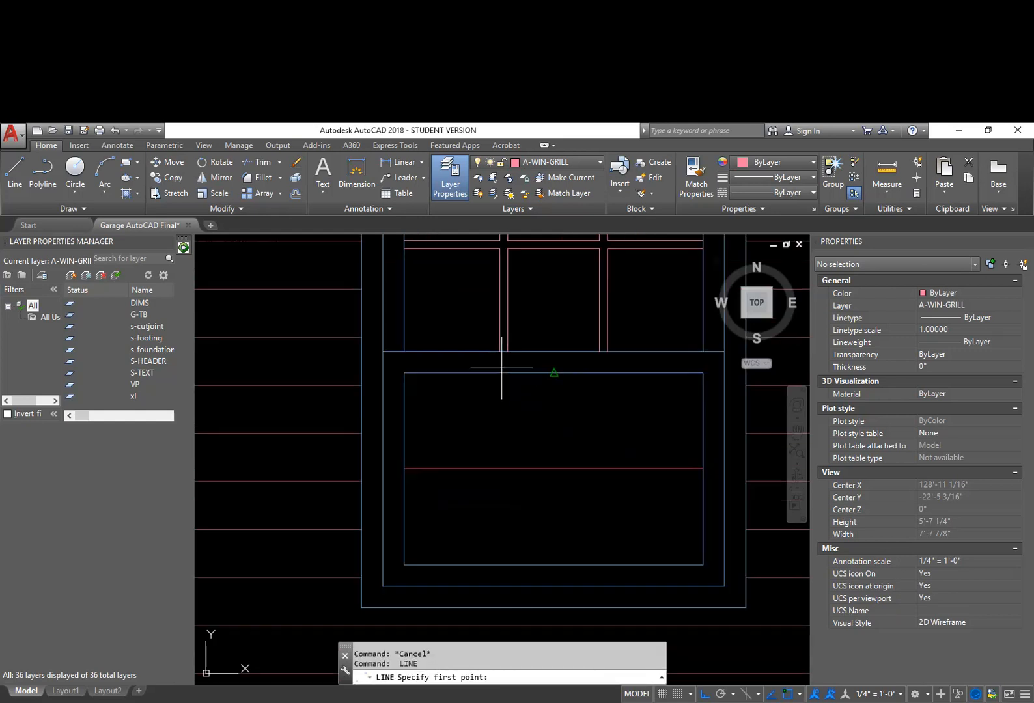
scroll(503, 370, up, 2)
key(Escape)
key(Escape)
Copy the four vertical grille lines below the upper pane's crossbar straight down across the lower pane's horizontal line
middle_drag(534, 339, 544, 371)
text(cp)
key(Return)
click(540, 356)
click(474, 338)
click(655, 358)
click(595, 331)
key(Return)
click(583, 325)
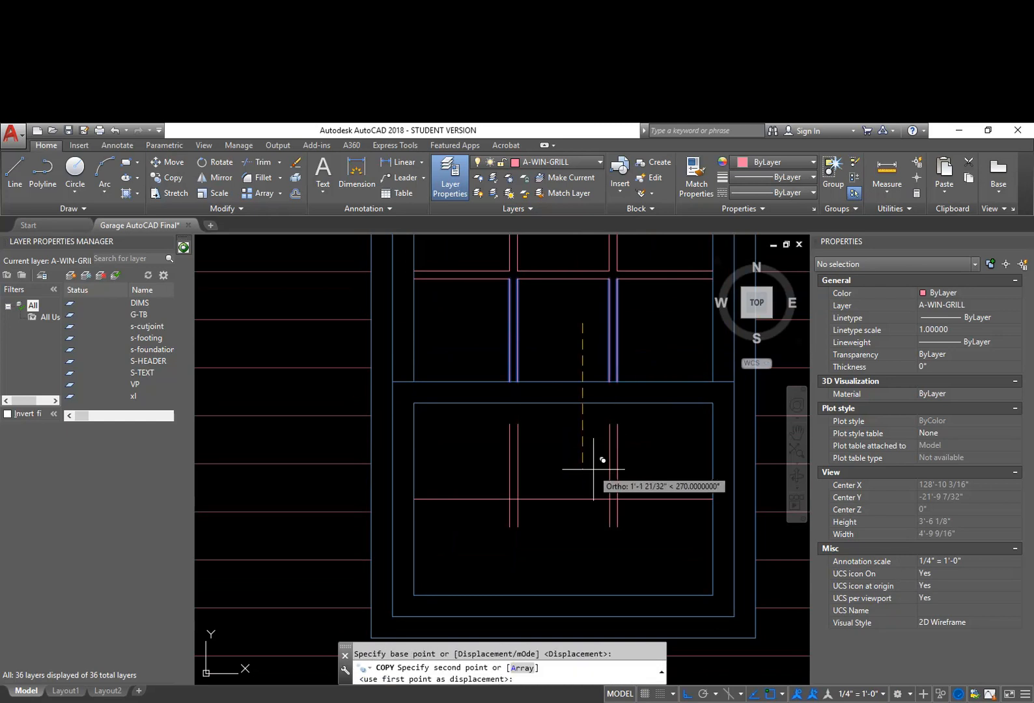
click(573, 475)
key(Escape)
Offset the lower pane's horizontal centre line by .375 inch both above and below
key(Return)
key(Return)
click(589, 500)
click(584, 438)
click(593, 493)
click(594, 549)
key(Return)
Erase the lower pane's original horizontal centre line between its two offset copies
scroll(593, 505, up, 6)
text(e)
key(Return)
click(607, 479)
key(Return)
Trim the line segments inside both grille bar crossings of the lower pane
text(tr)
key(Return)
key(Return)
drag(678, 508, 668, 458)
click(295, 492)
click(282, 470)
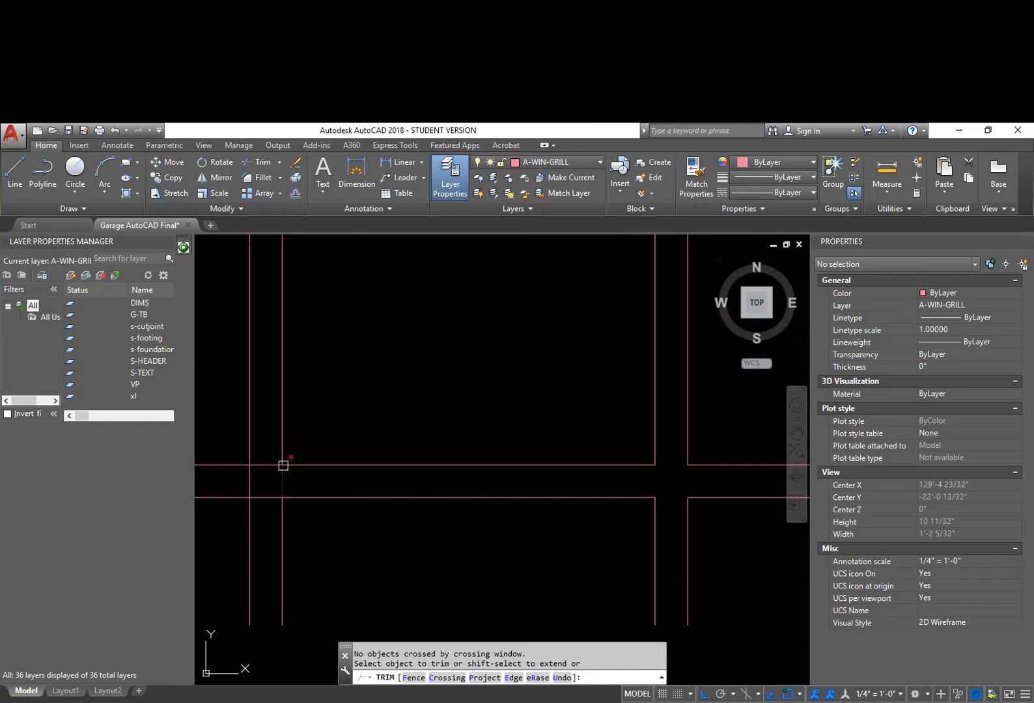
click(295, 480)
click(236, 482)
click(274, 453)
click(264, 506)
key(space)
Extend the lower pane's vertical grille lines to the pane's top and bottom inner lines
scroll(392, 524, down, 2)
middle_drag(436, 554, 447, 514)
text(ex)
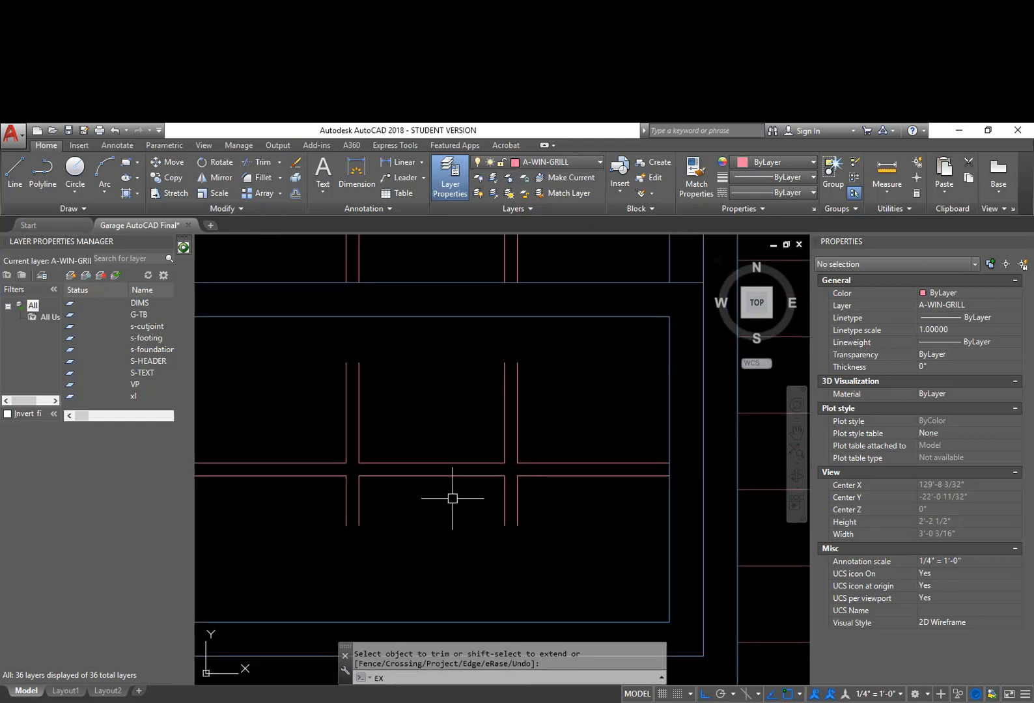
key(space)
key(space)
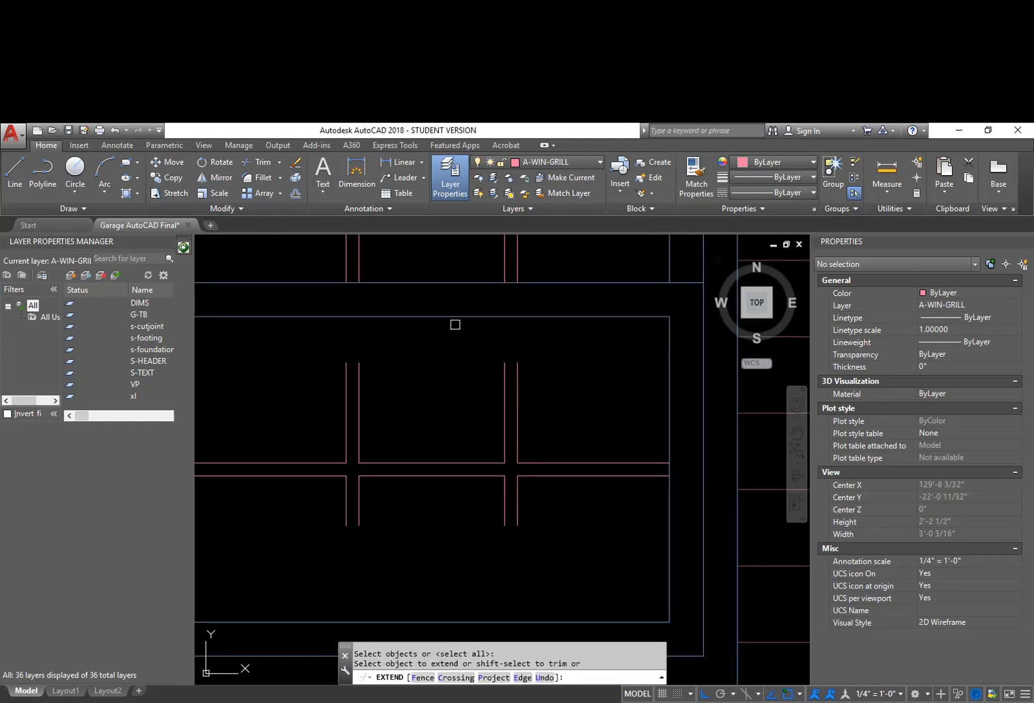
click(571, 382)
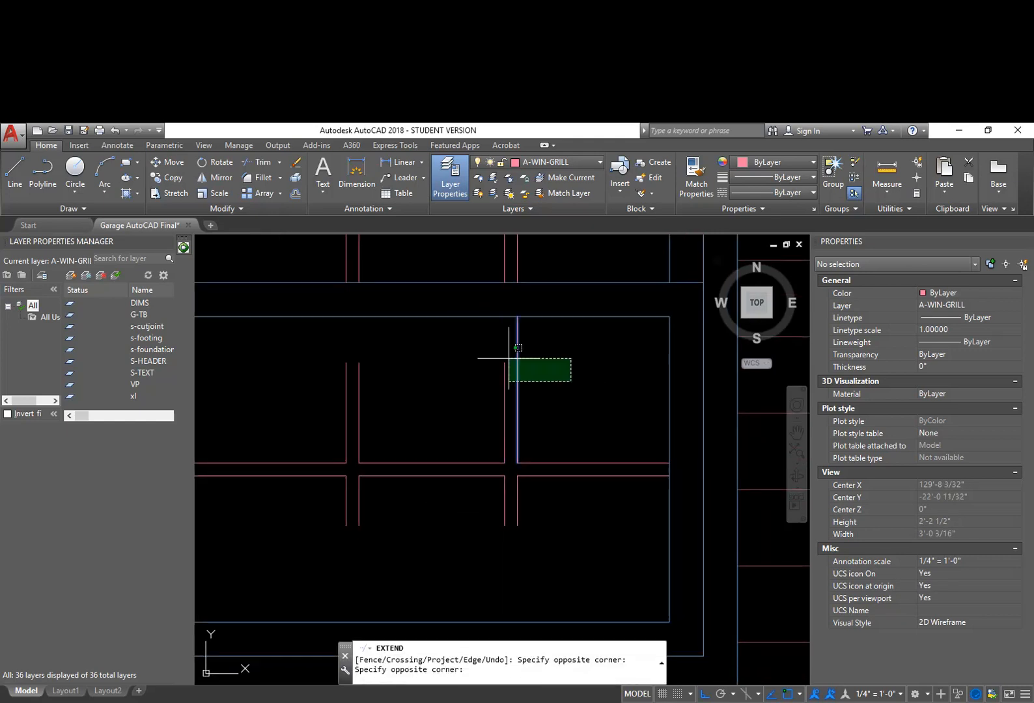
click(338, 355)
click(563, 549)
click(323, 512)
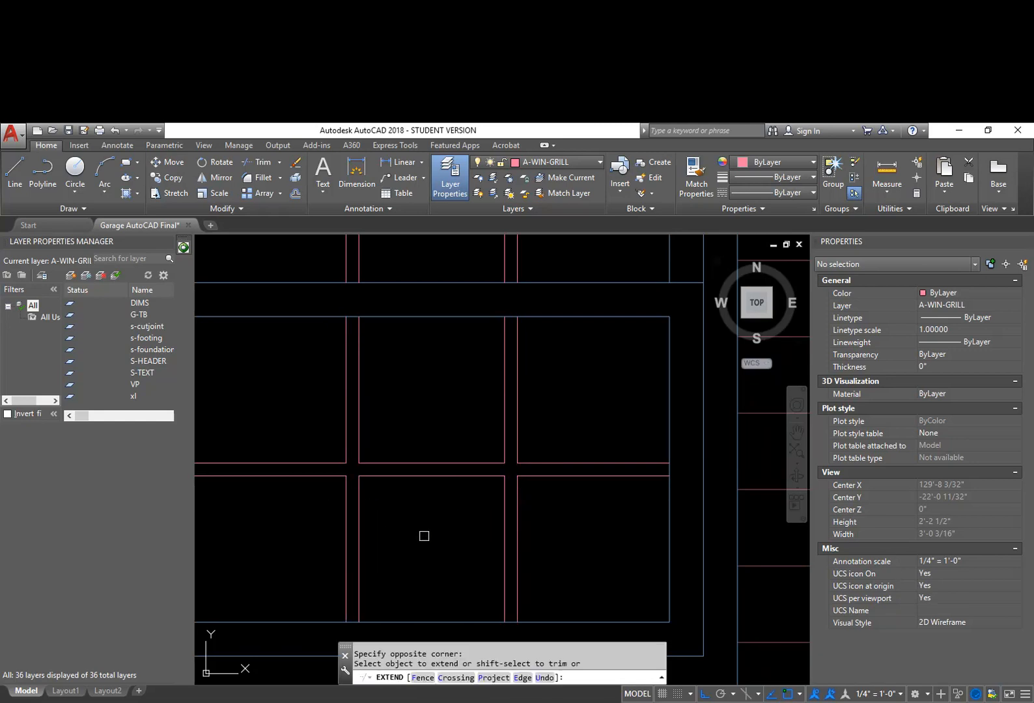
Move the A window tag from below the elevation into the lower pane's bottom middle grille opening with Ortho off
scroll(424, 536, down, 8)
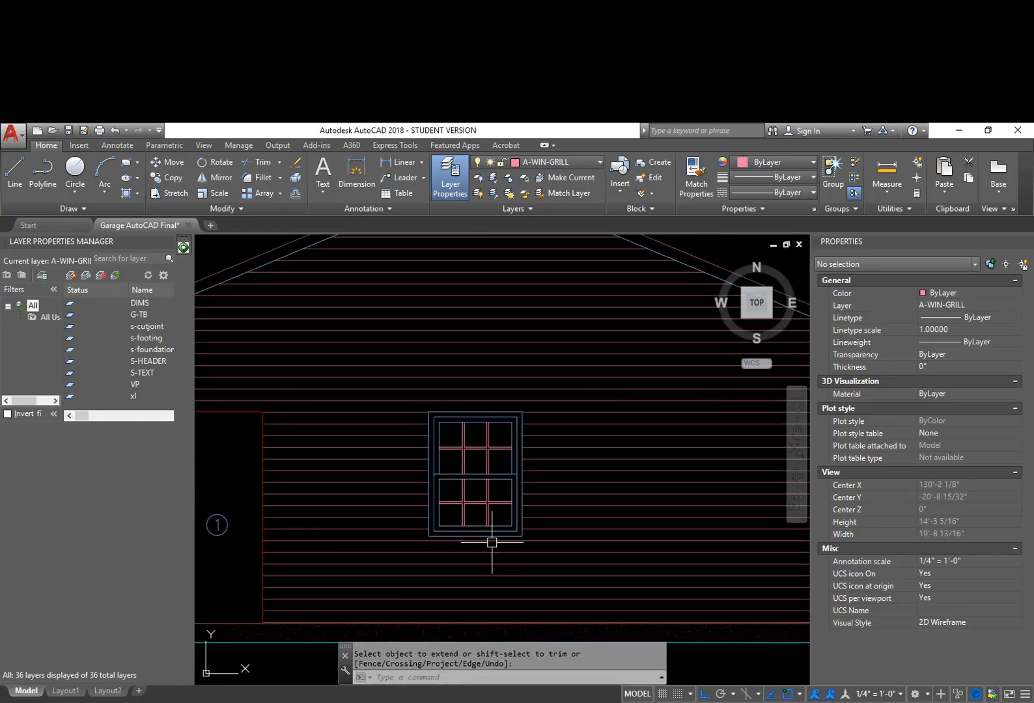
scroll(498, 524, down, 3)
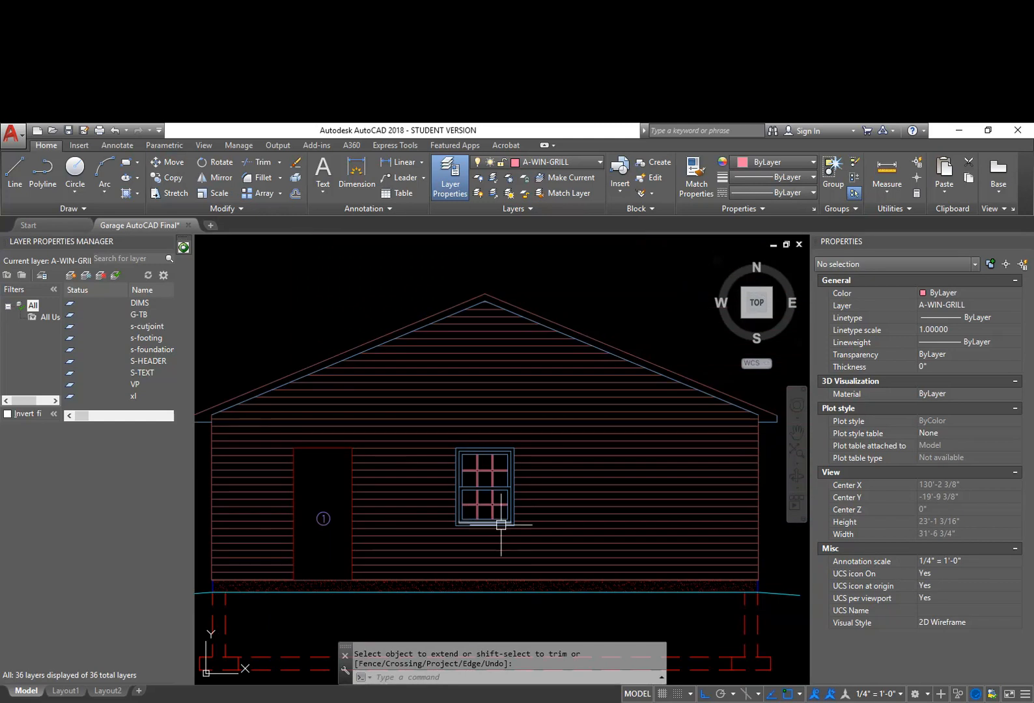
middle_drag(496, 566, 488, 449)
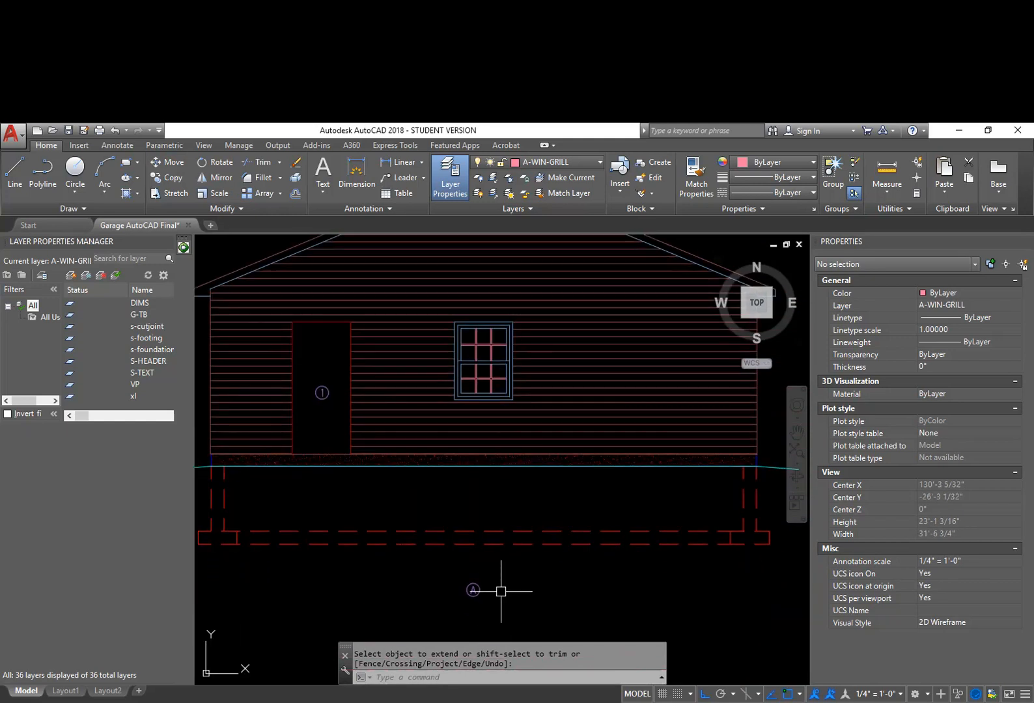
text(m)
key(space)
click(499, 613)
click(465, 575)
key(space)
click(479, 590)
scroll(484, 388, up, 6)
scroll(496, 369, up, 2)
key(F8)
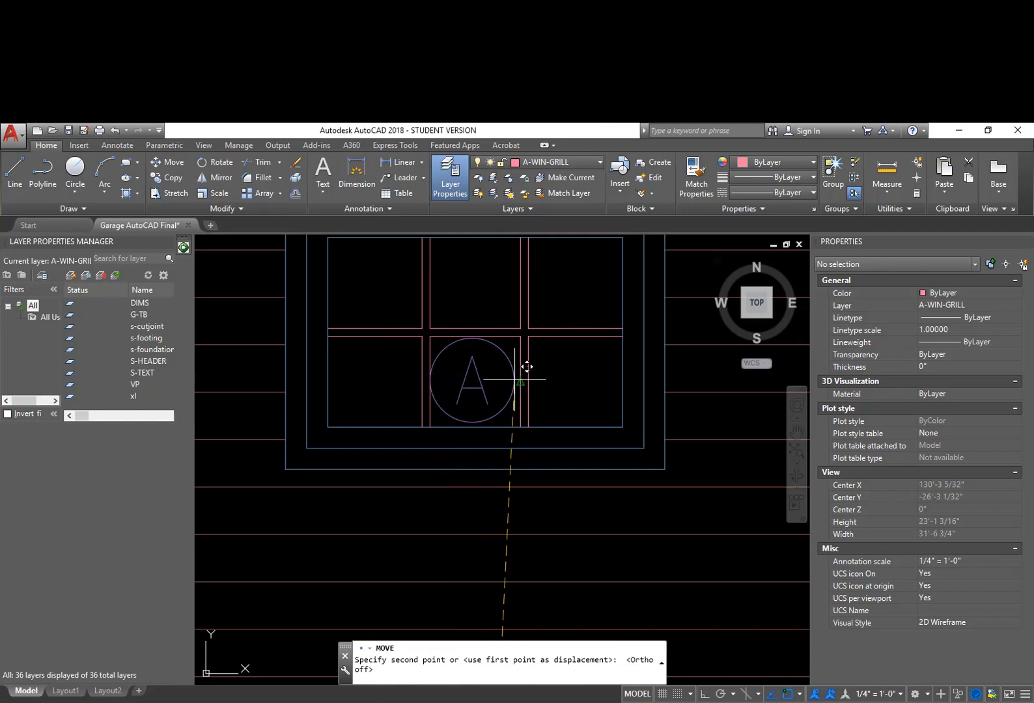
scroll(531, 367, up, 4)
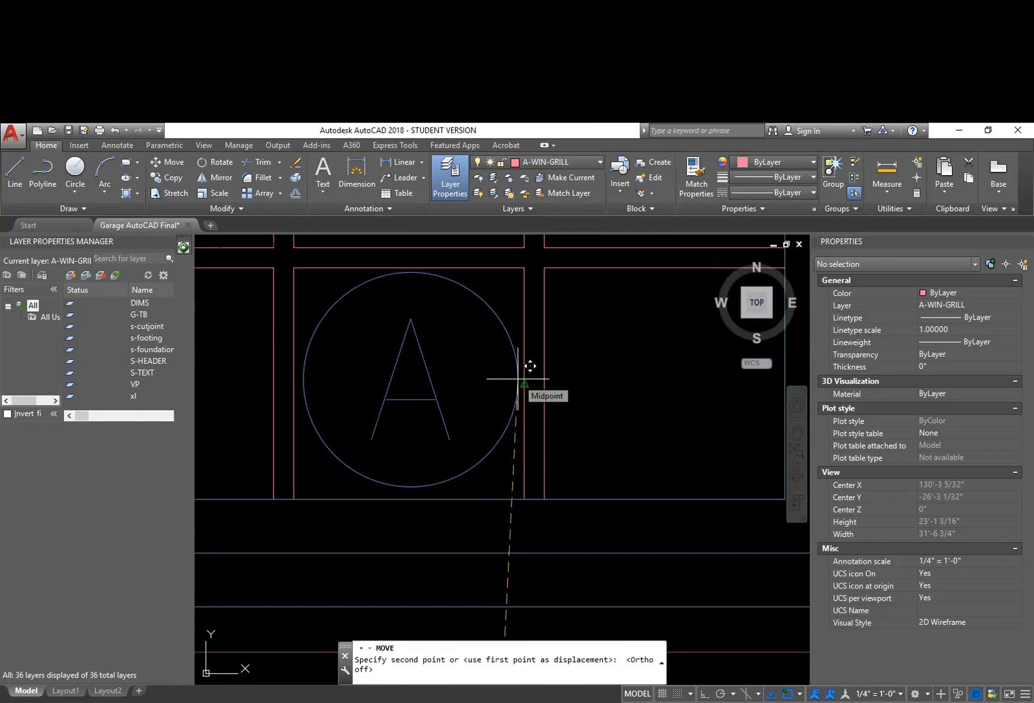
middle_drag(516, 384, 526, 413)
scroll(528, 354, down, 2)
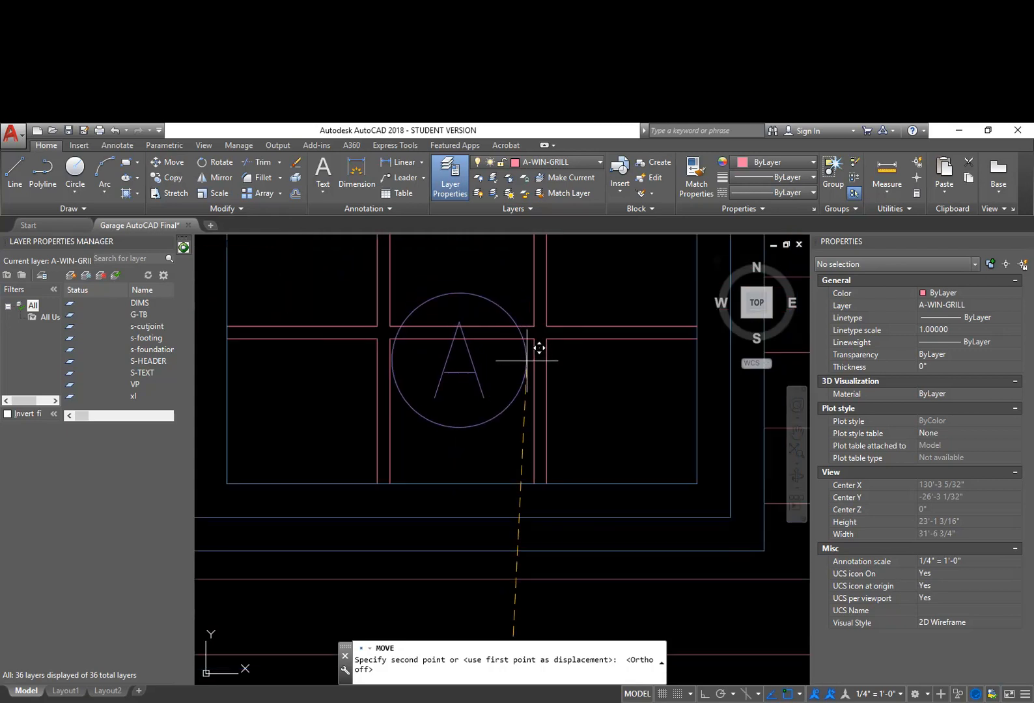
scroll(528, 408, up, 2)
click(535, 409)
key(Escape)
Move the A tag slightly again to centre it within the bottom middle grille opening
text(M)
key(Return)
text(p)
key(Return)
click(521, 488)
click(426, 410)
key(Return)
click(434, 406)
click(438, 393)
text(SC)
key(Return)
click(510, 343)
key(Return)
shift+right_click(482, 332)
key(Escape)
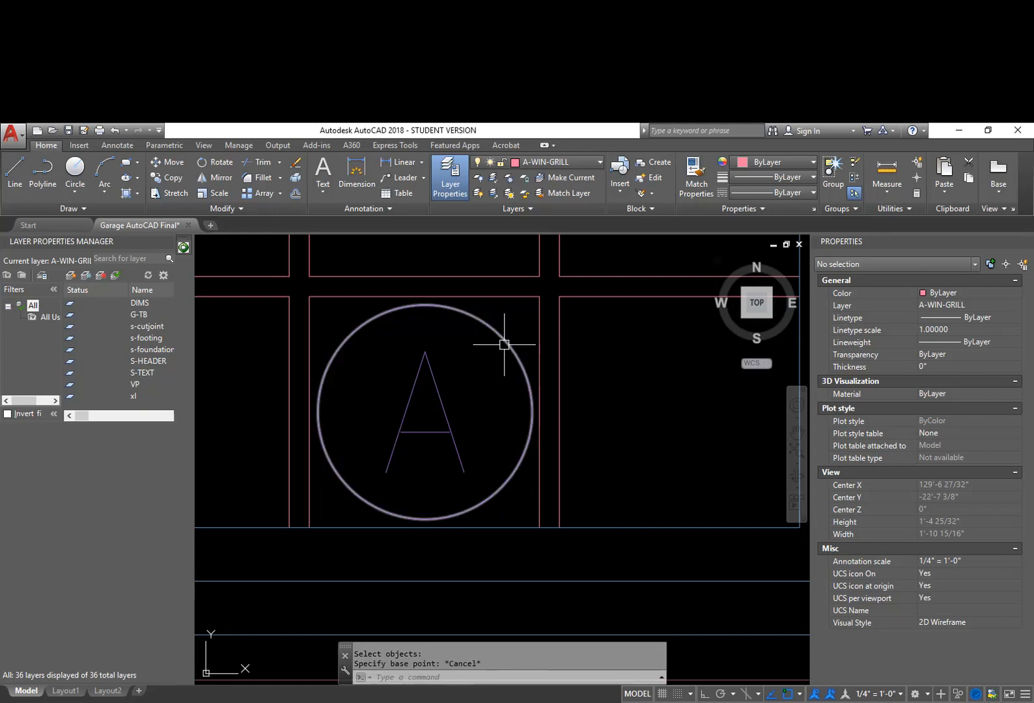
Scale the A tag's circle down slightly about the letter's insertion point so it clears the grille bars, with object snap off
click(214, 192)
click(502, 336)
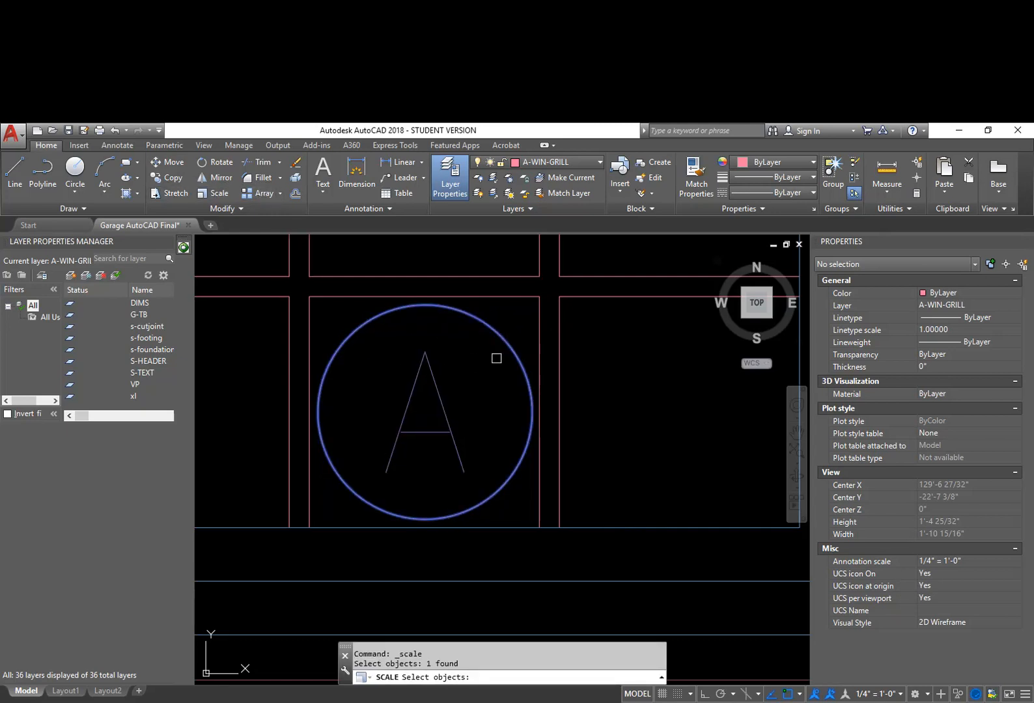
key(Return)
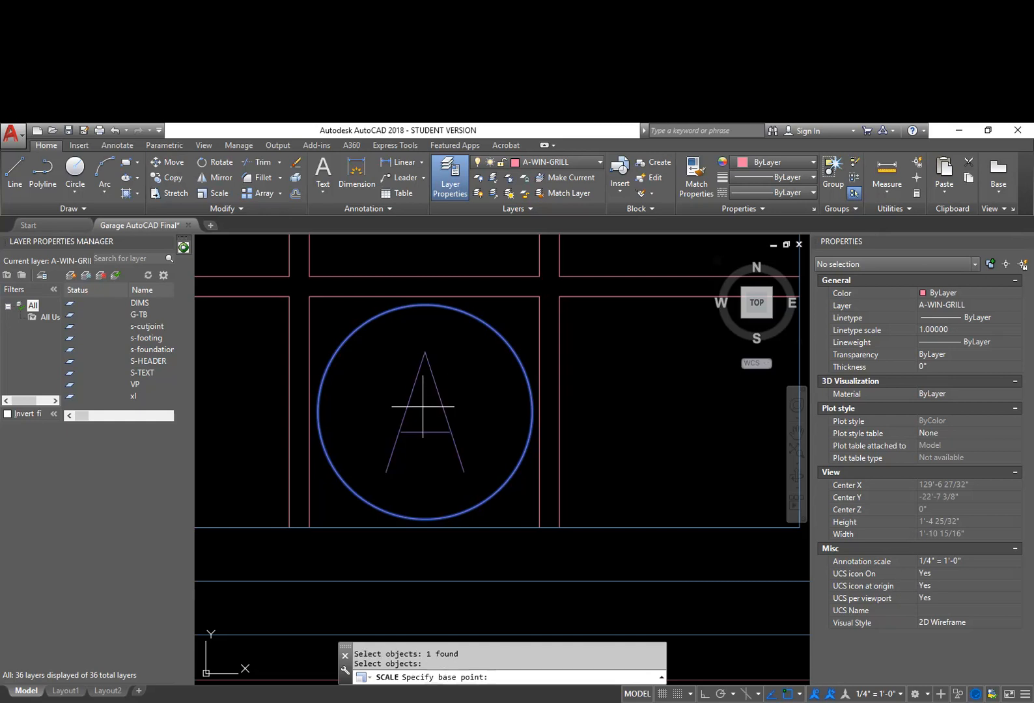
shift+right_click(432, 401)
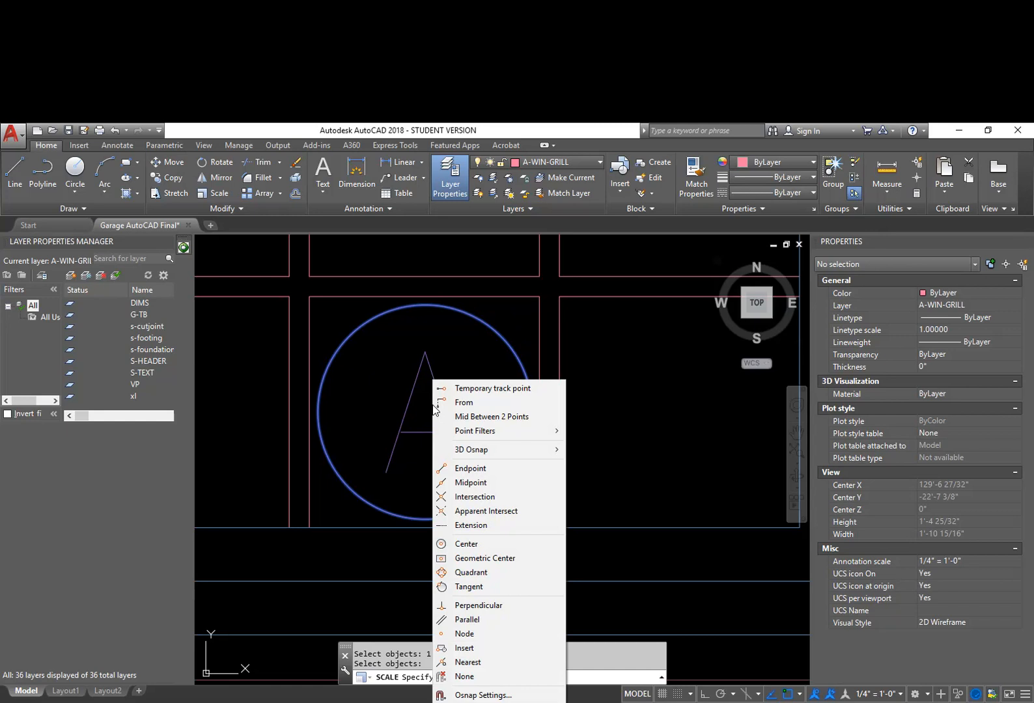
click(492, 648)
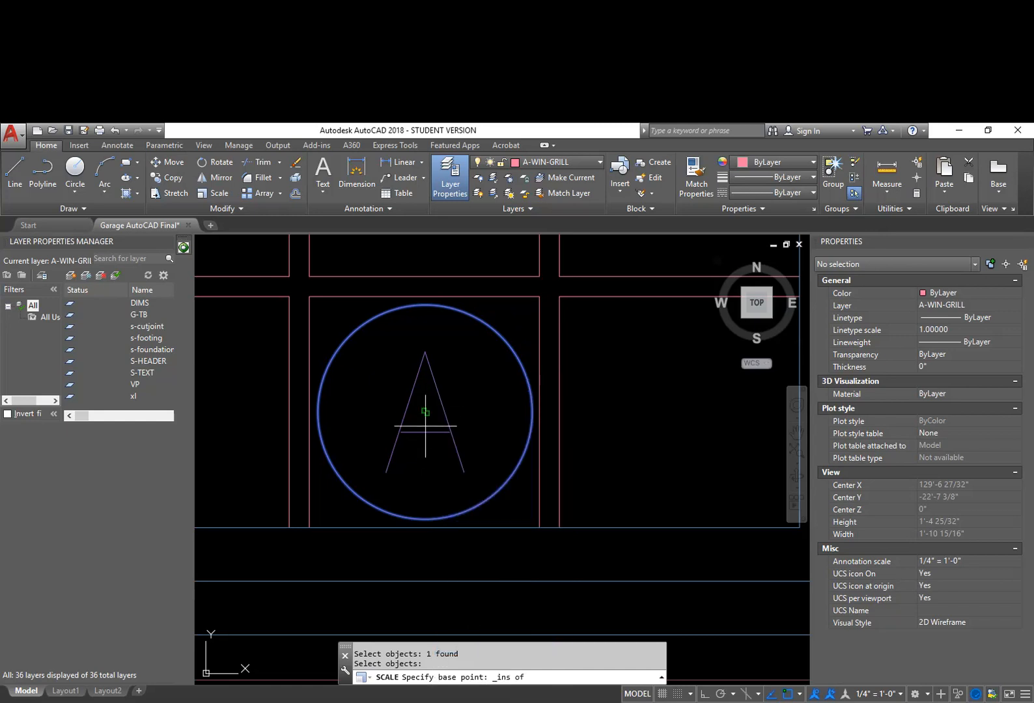
click(424, 412)
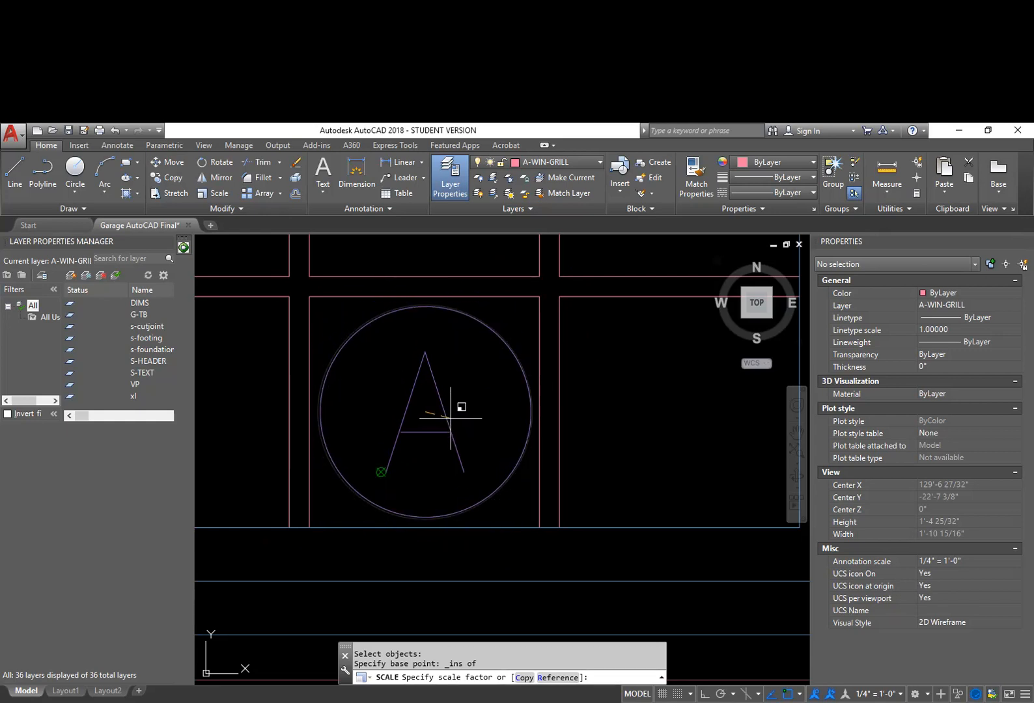
key(F3)
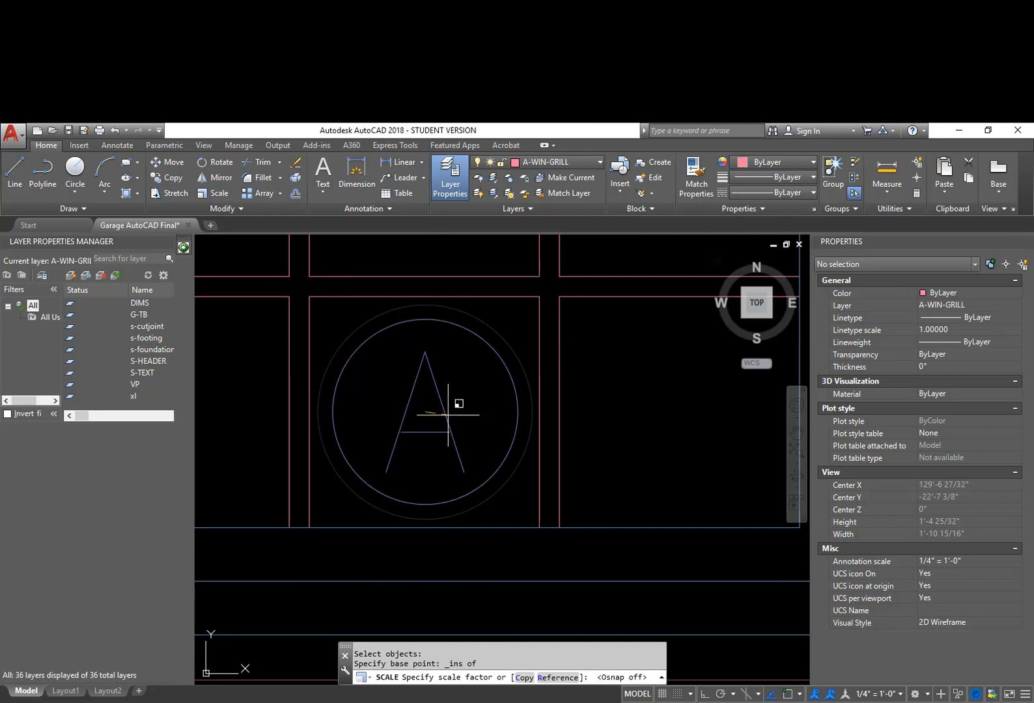
key(Escape)
key(Escape)
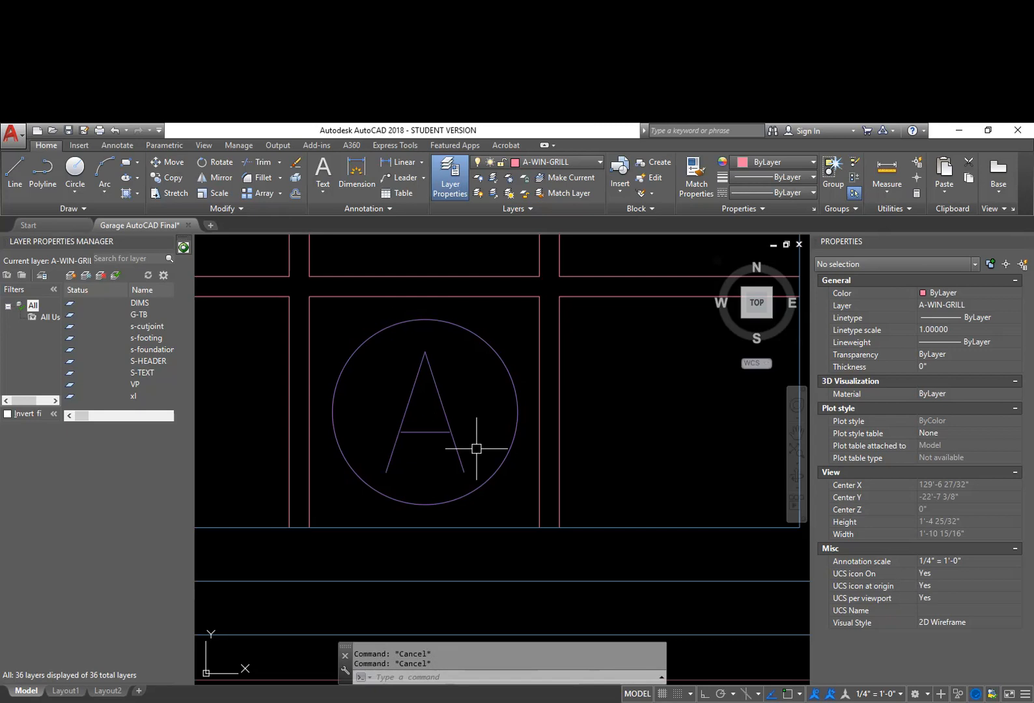
Examine the door opening on the elevation and check which layer its top line is on
scroll(482, 452, down, 12)
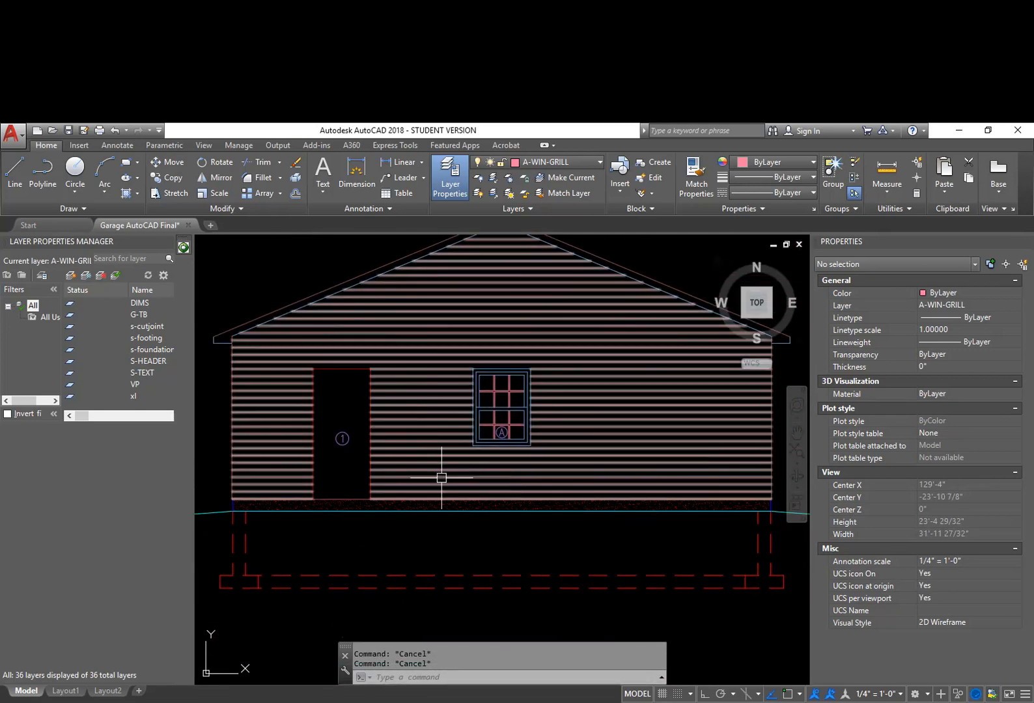
middle_drag(364, 452, 445, 443)
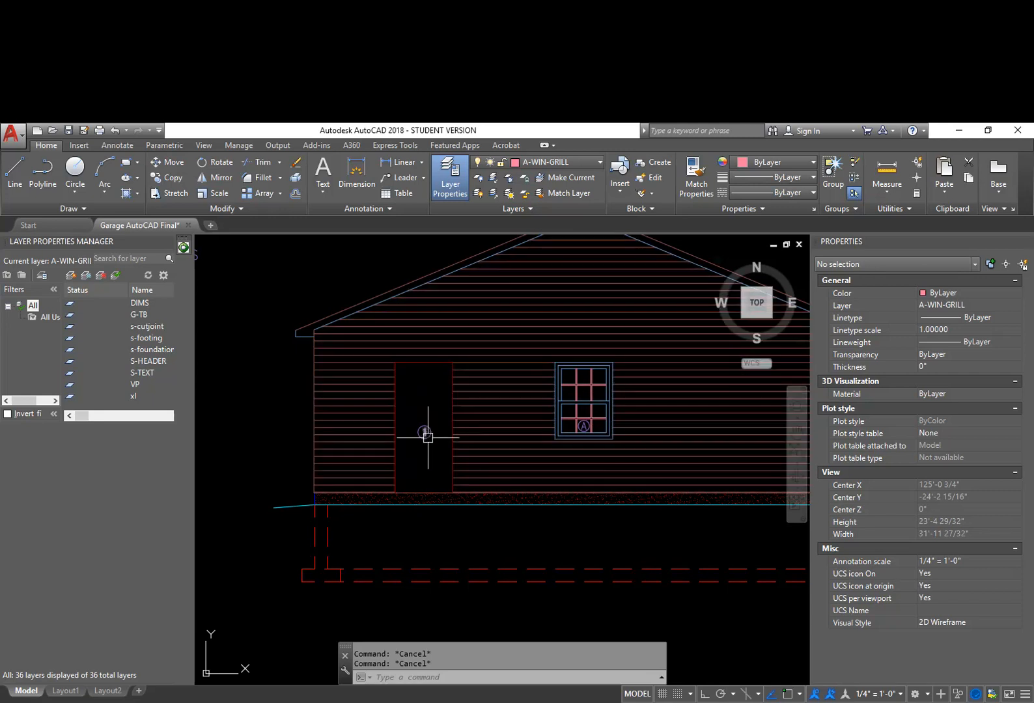
scroll(427, 433, up, 3)
scroll(455, 443, up, 2)
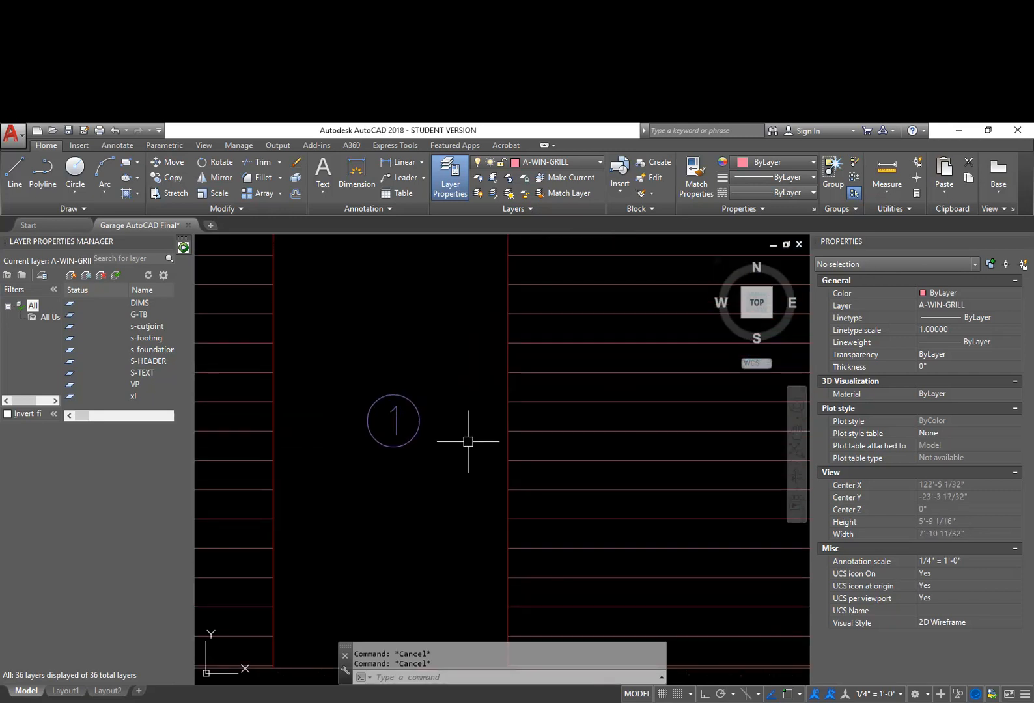
middle_drag(456, 449, 443, 493)
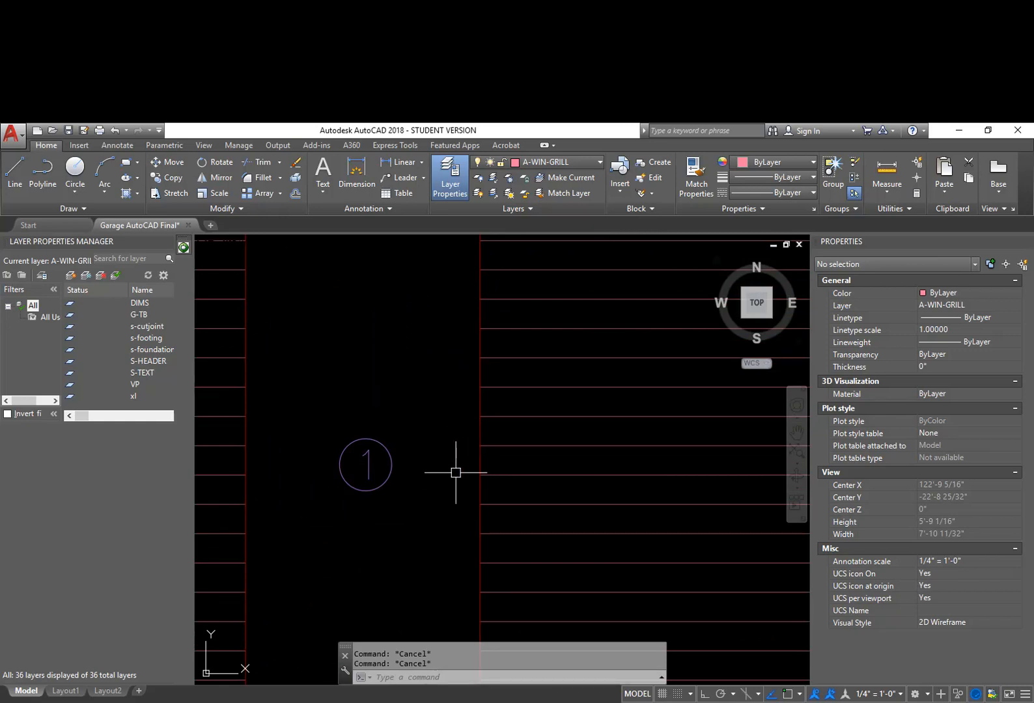
middle_drag(422, 381, 422, 448)
scroll(429, 449, down, 2)
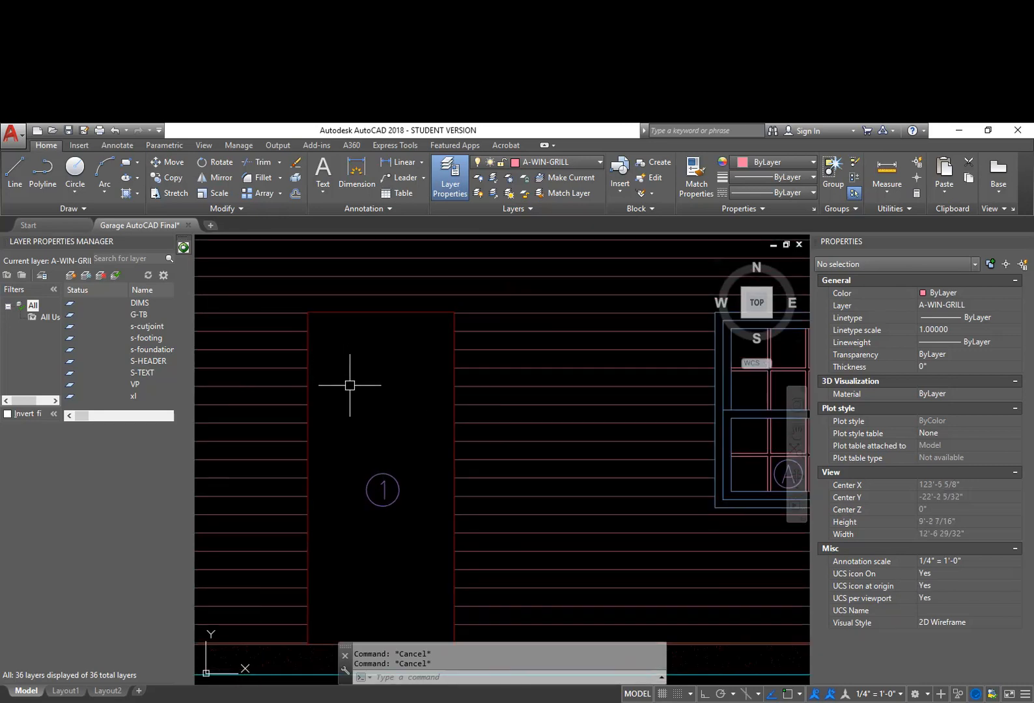
click(406, 312)
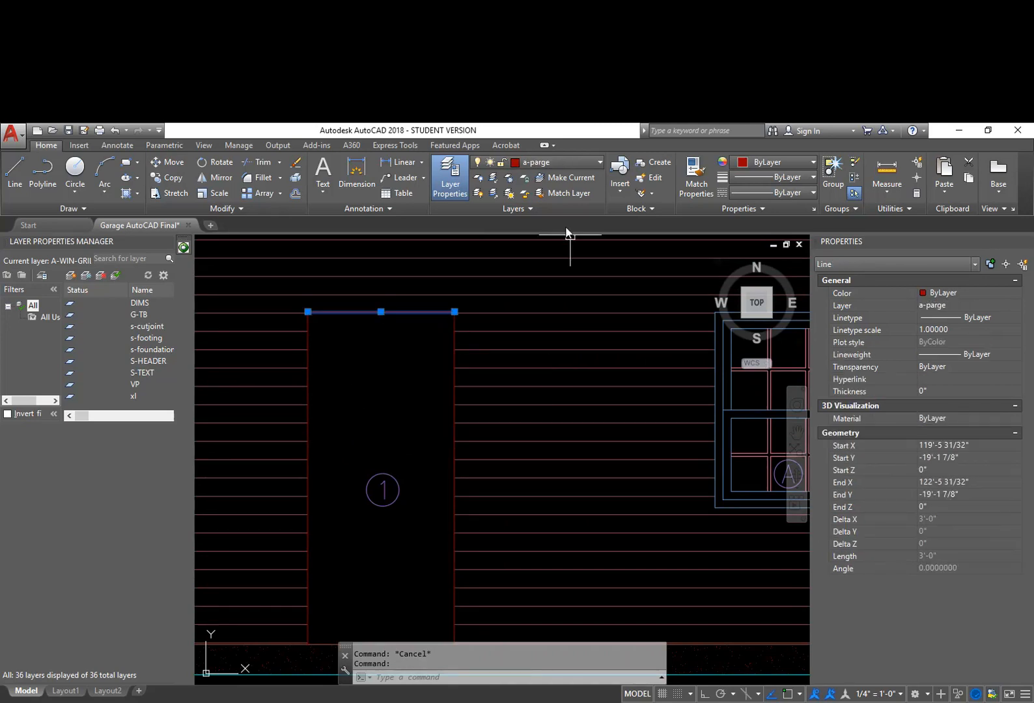
key(Escape)
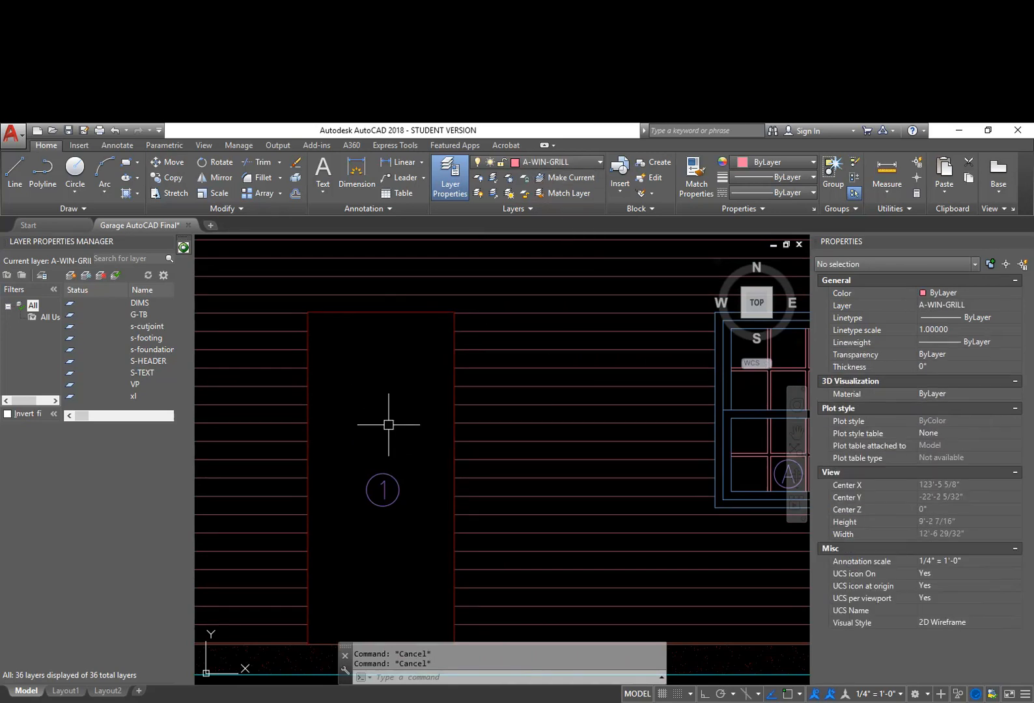
Change the door outline's top and two side lines to the A-DR-FRAME layer
click(450, 416)
click(420, 312)
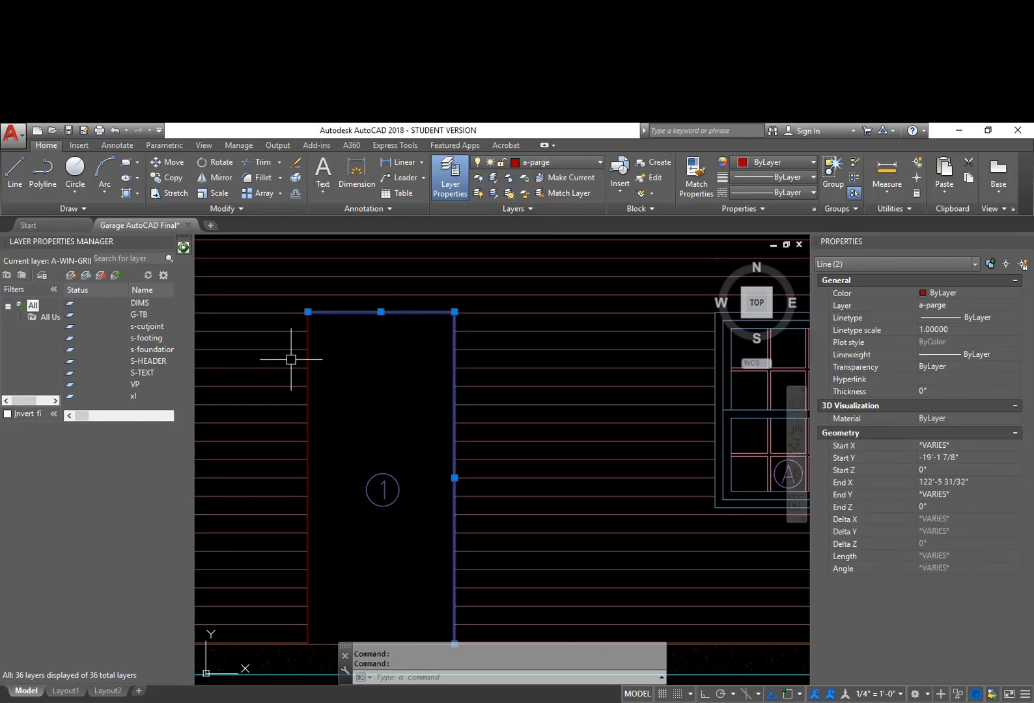
click(307, 358)
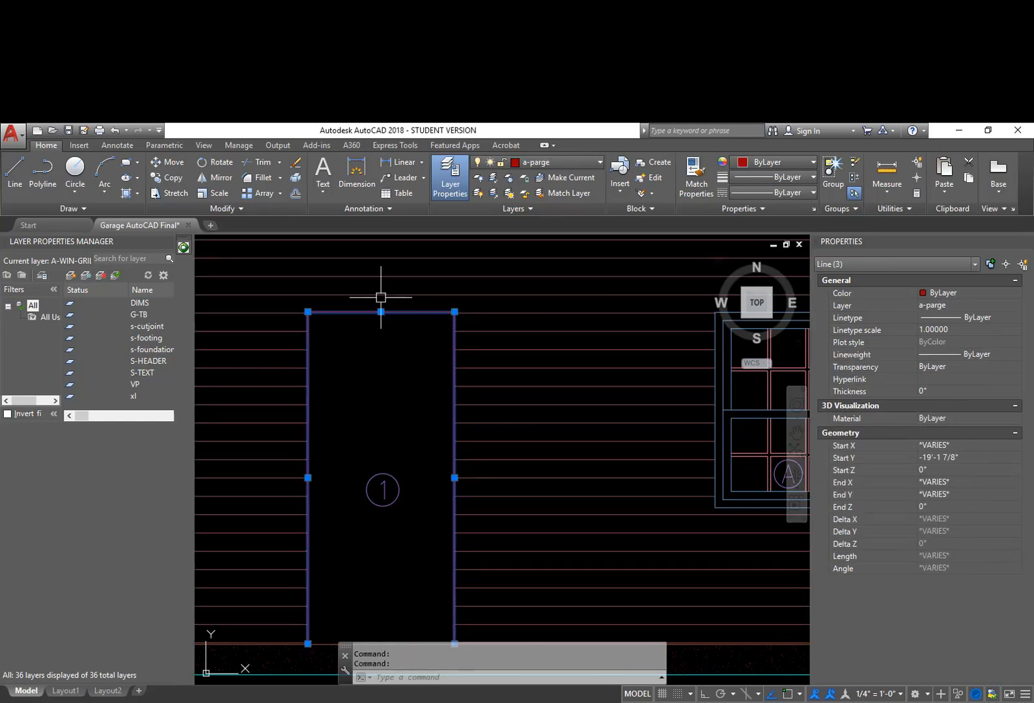
click(567, 162)
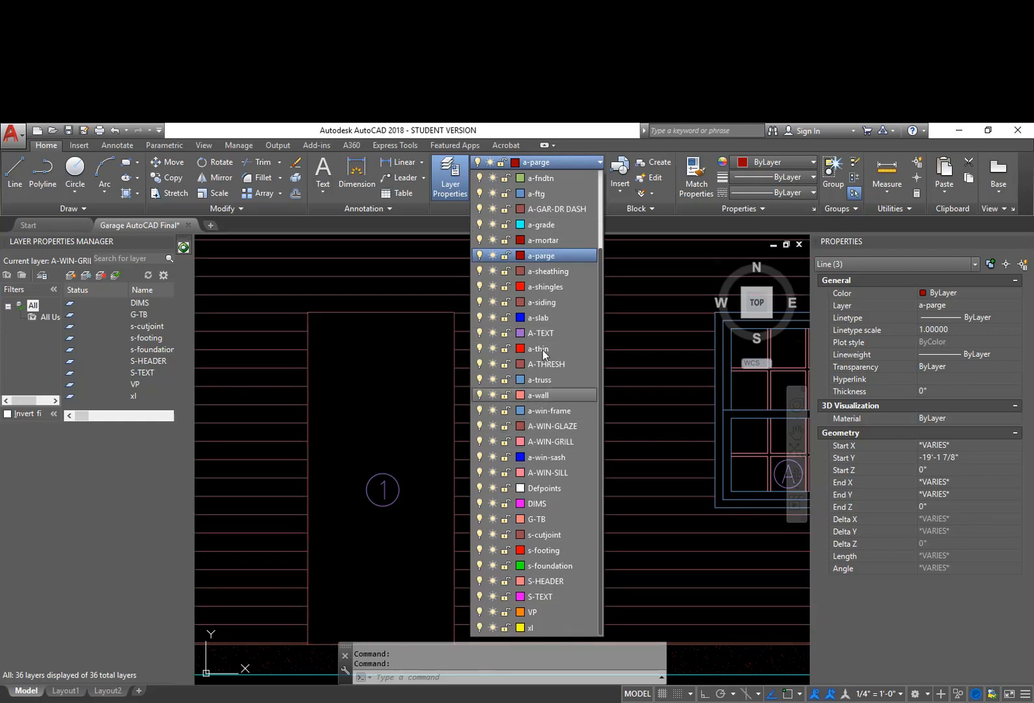
scroll(550, 351, up, 1)
scroll(550, 350, up, 1)
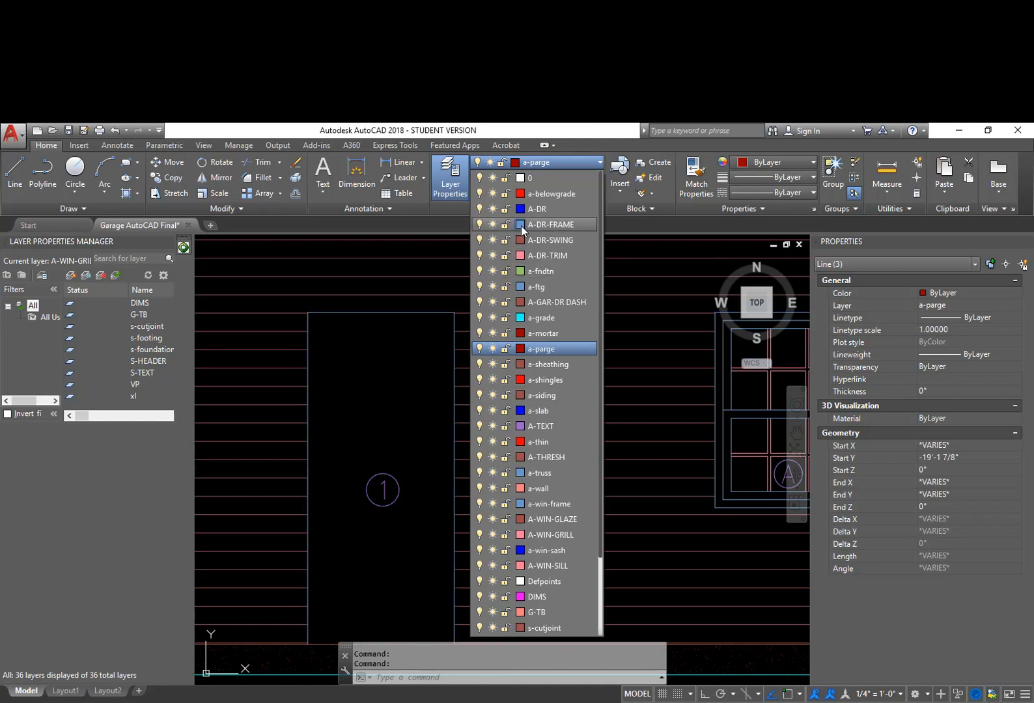
click(547, 228)
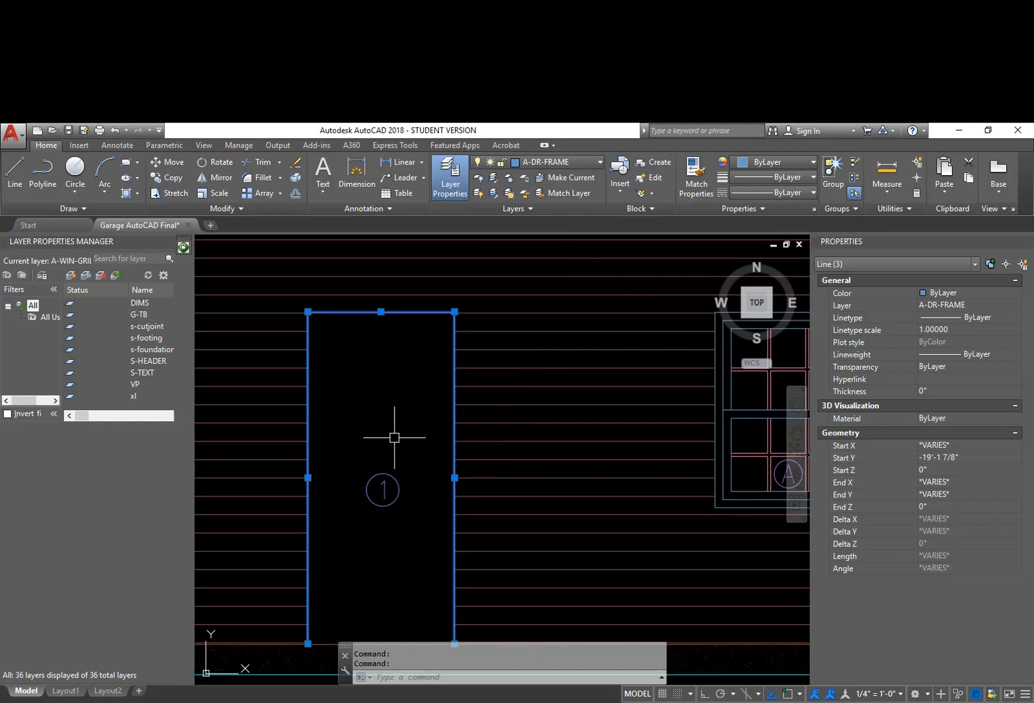
key(Escape)
key(Escape)
Offset the door outline's top and both side lines 2 inches inward
middle_drag(403, 406, 434, 373)
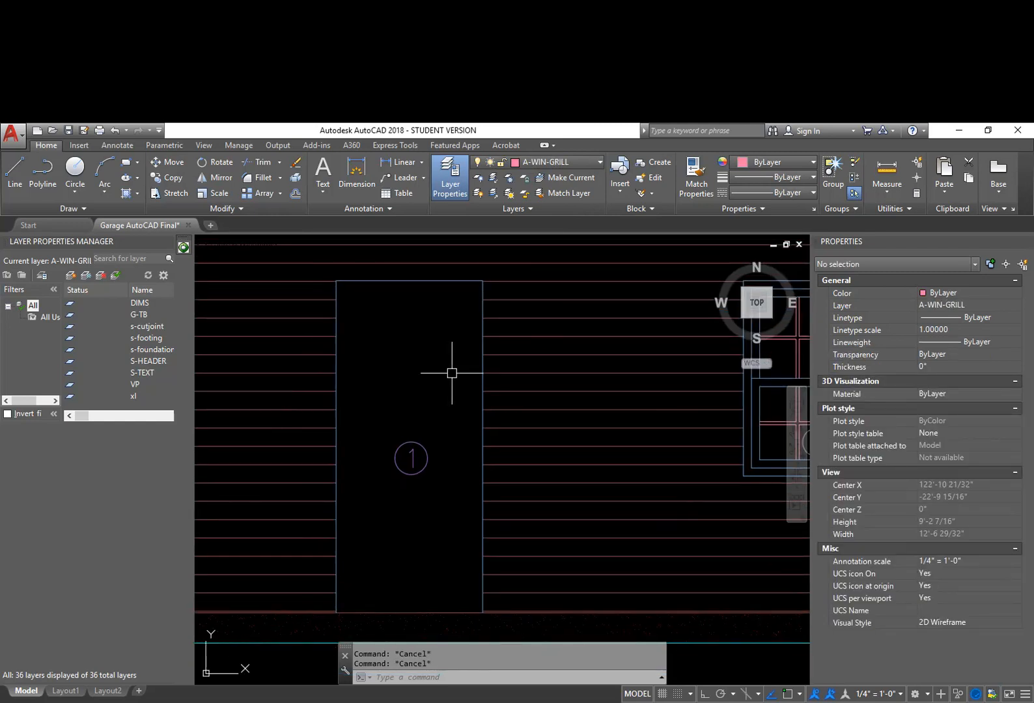
text(o)
key(Return)
text(2)
key(Return)
click(480, 351)
click(452, 321)
click(452, 282)
click(448, 327)
click(336, 335)
click(393, 345)
key(Return)
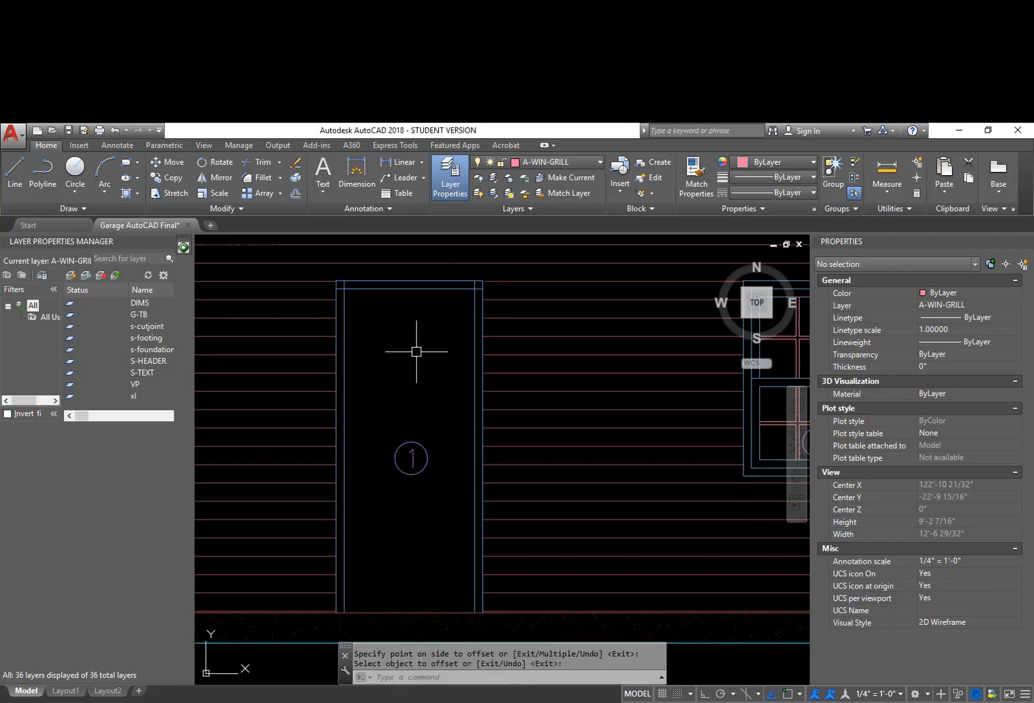
key(Escape)
key(Escape)
Undo the last operation and erase the three offset lines inside the door outline
scroll(482, 363, up, 2)
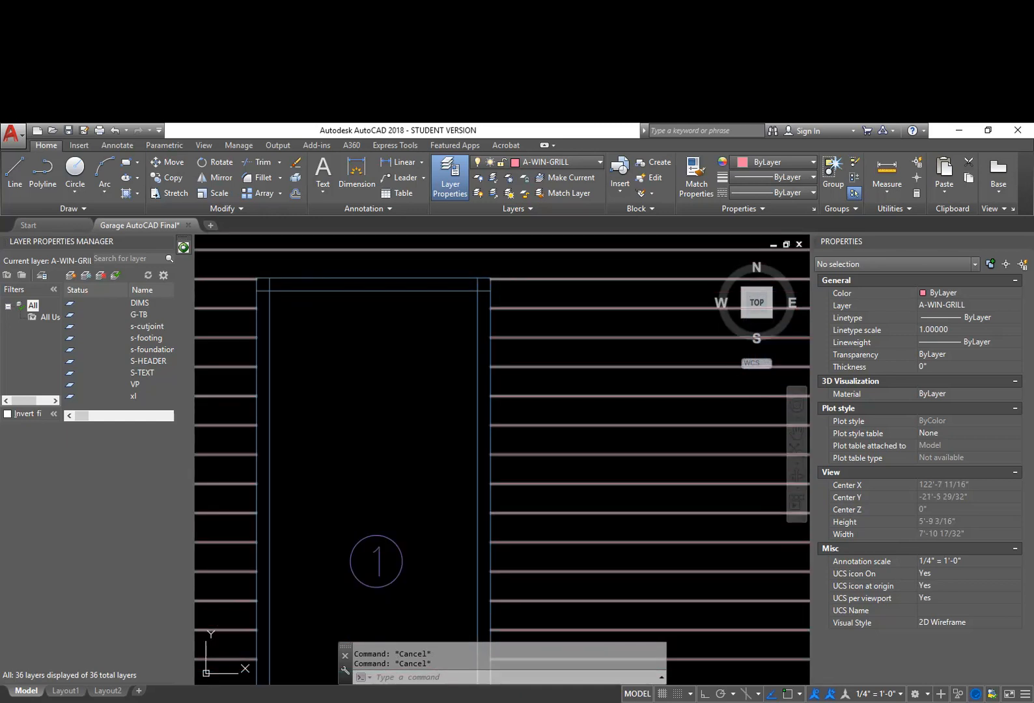
text(u)
key(Return)
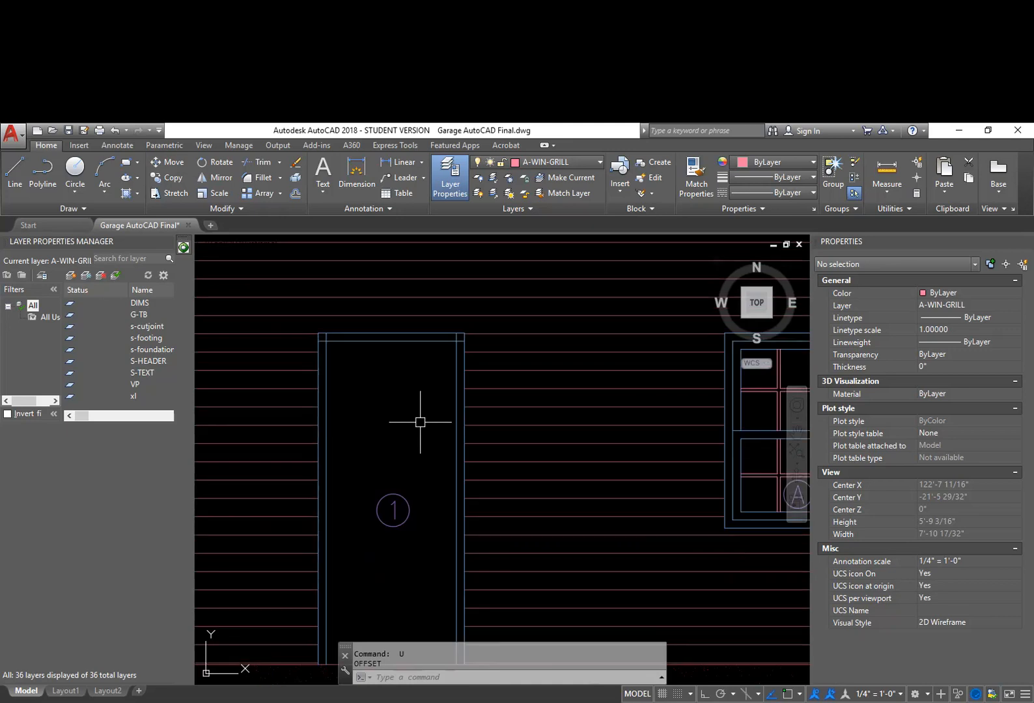
middle_drag(438, 316, 438, 347)
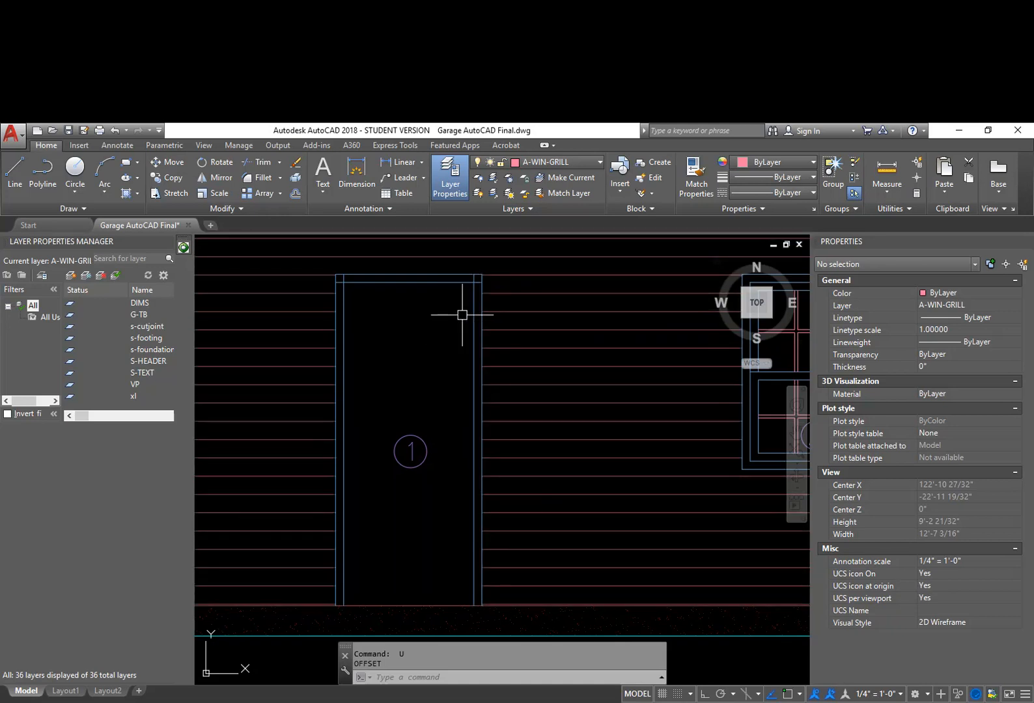
middle_drag(462, 315, 456, 348)
scroll(455, 336, up, 3)
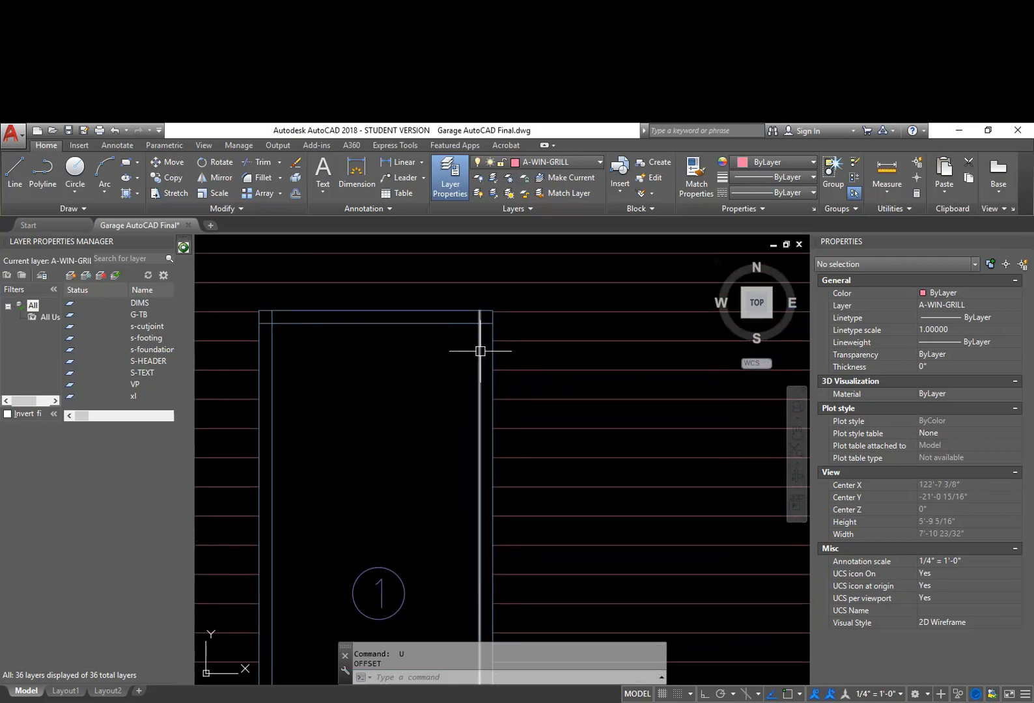
text(e)
key(Return)
click(481, 346)
click(466, 326)
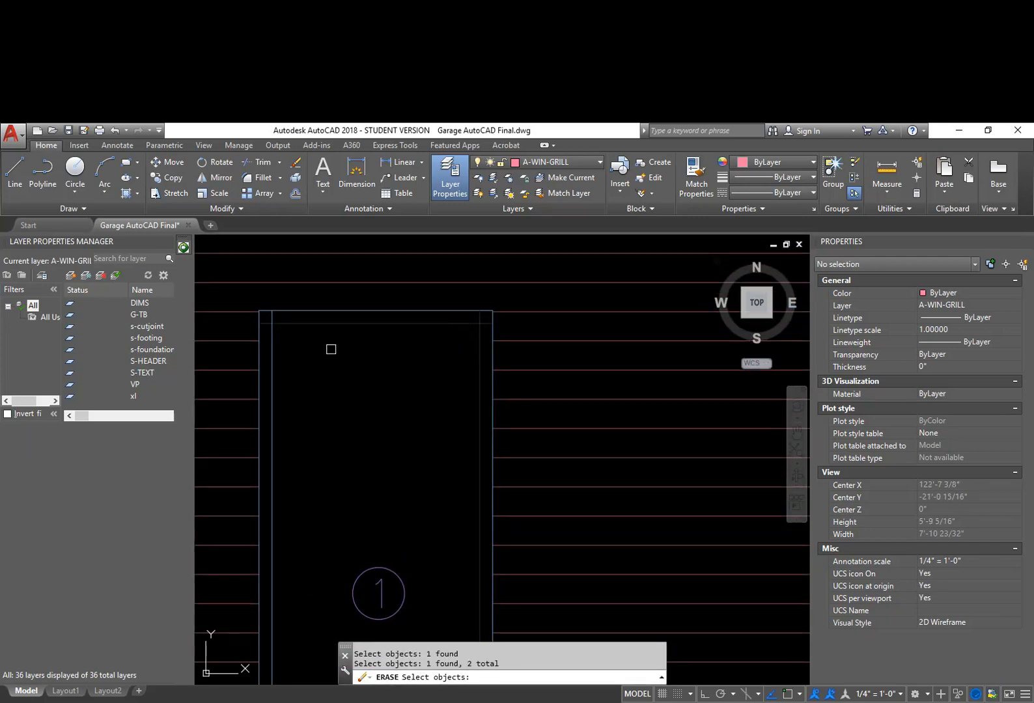
click(278, 360)
click(268, 355)
key(Return)
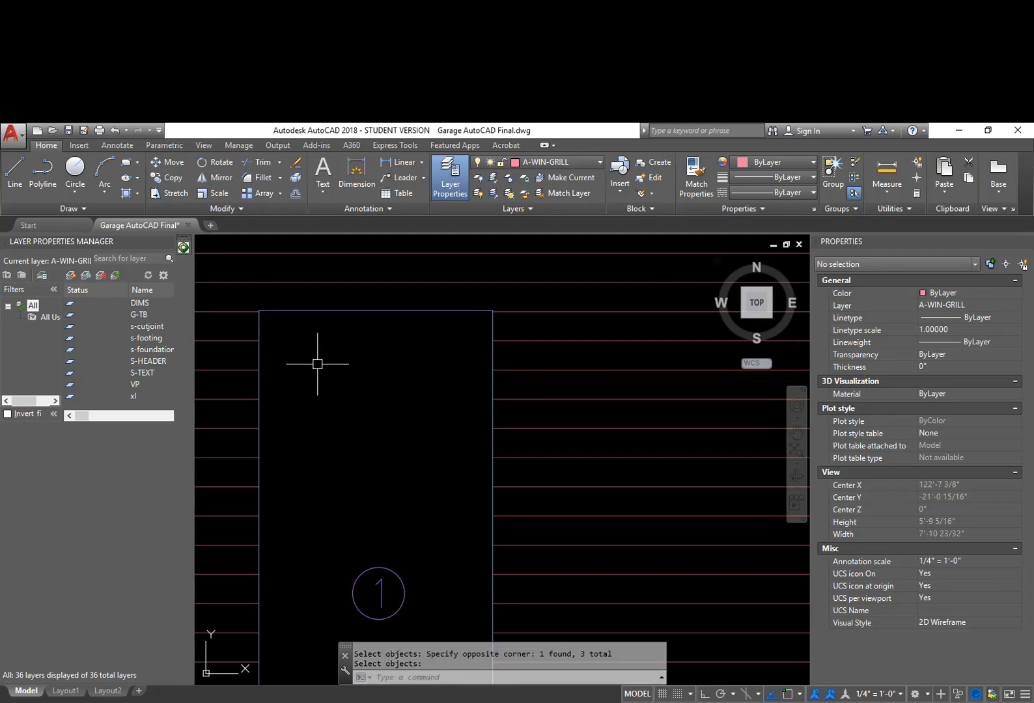
Offset the door outline's top and both side lines 2 inches outward
text(o)
key(Return)
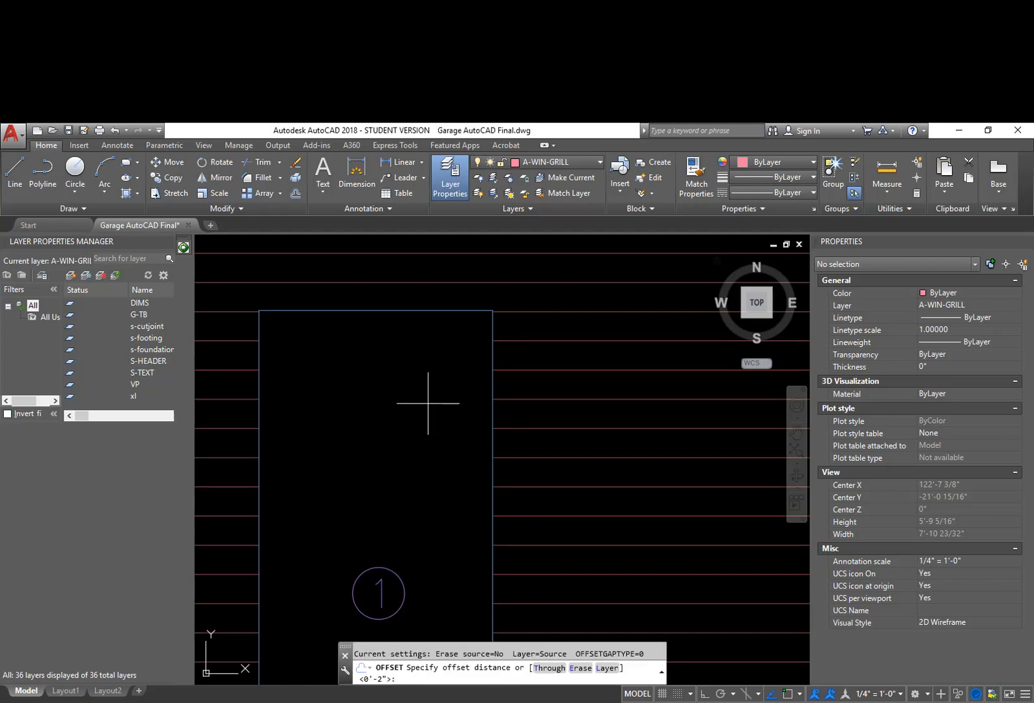
key(Return)
click(492, 387)
click(542, 386)
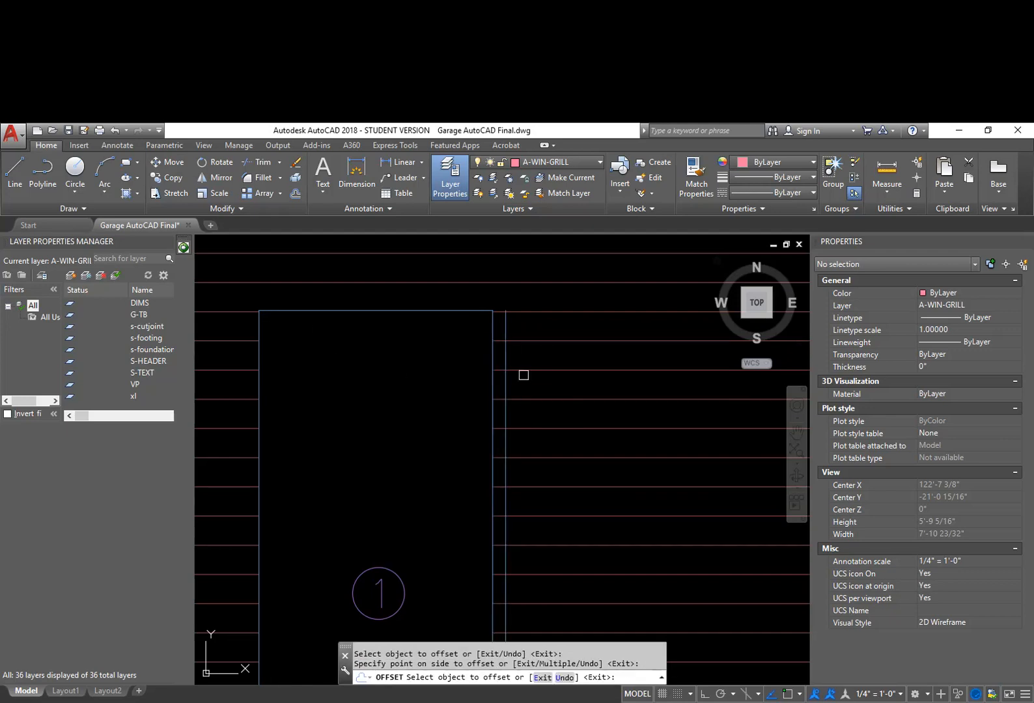
click(464, 310)
click(470, 289)
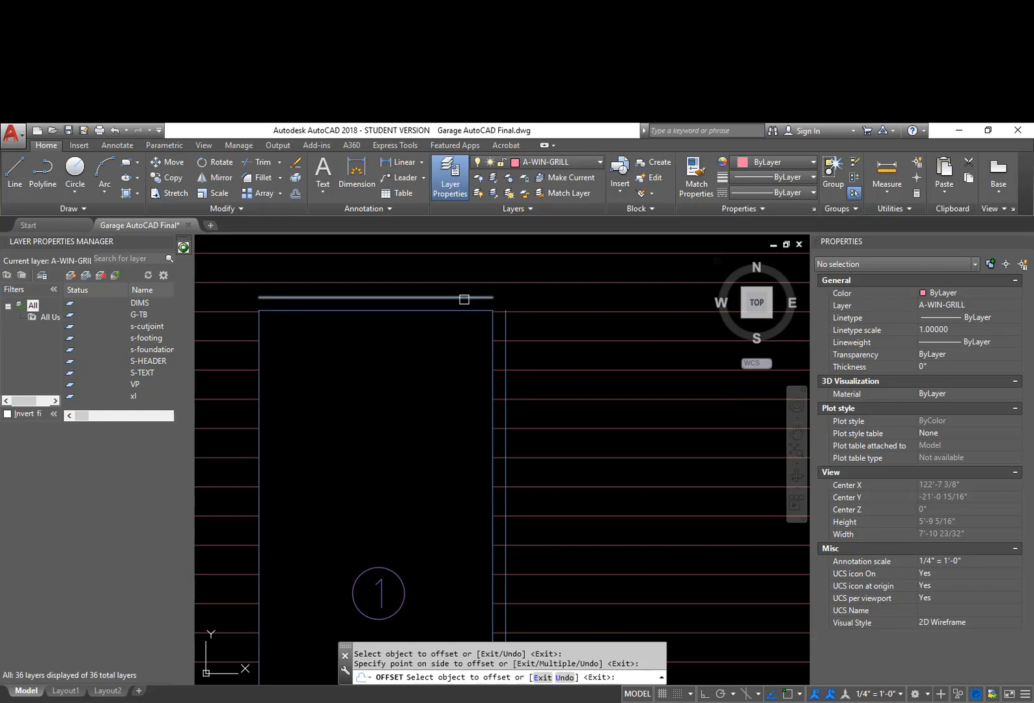
click(259, 356)
click(246, 356)
scroll(323, 383, down, 2)
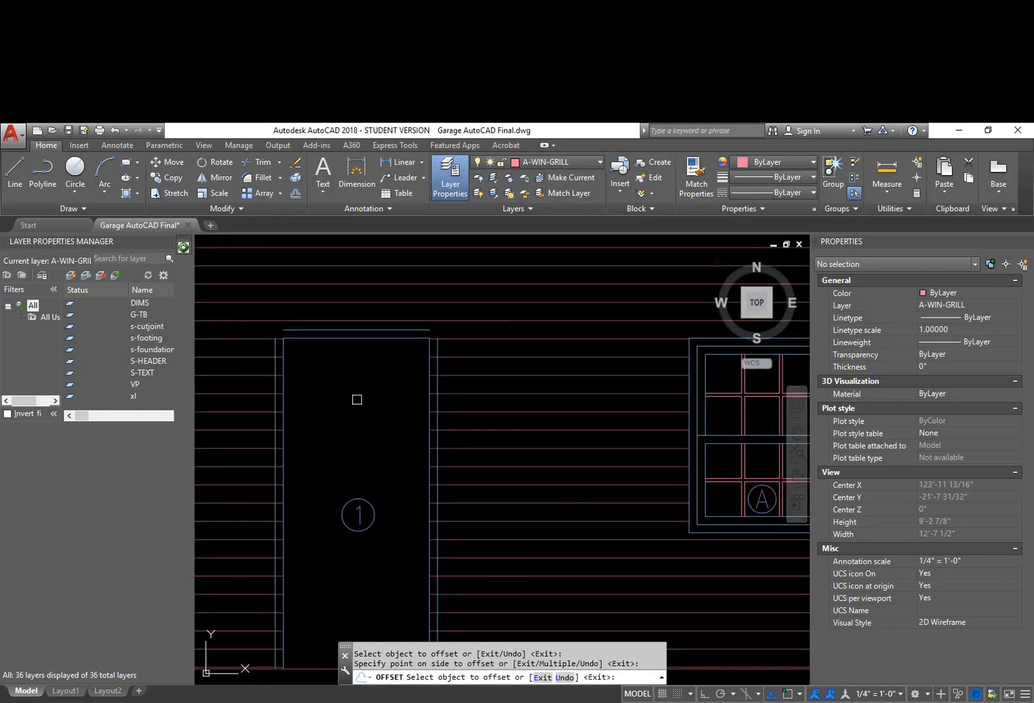
middle_drag(356, 397, 357, 300)
key(Return)
Fillet the outer door frame lines so the top line meets both side lines at the upper corners
middle_drag(415, 314, 417, 420)
middle_drag(396, 493, 399, 384)
middle_drag(421, 307, 423, 395)
scroll(431, 346, up, 2)
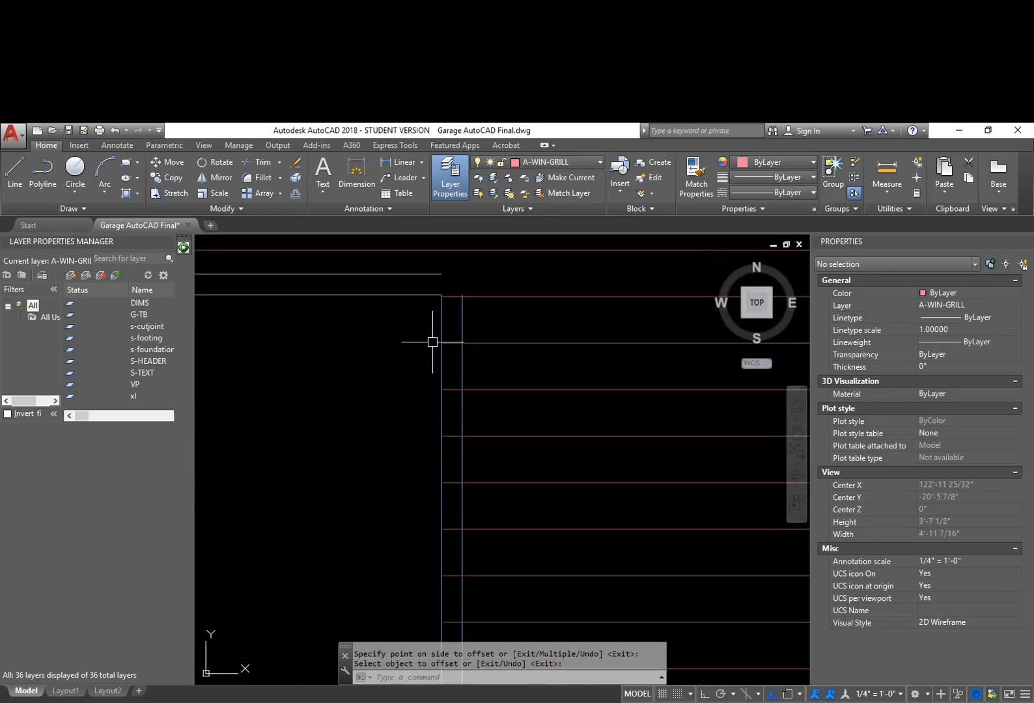
text(f)
key(Return)
click(458, 275)
scroll(392, 296, down, 5)
middle_drag(244, 293, 399, 320)
scroll(414, 325, up, 5)
key(Return)
click(423, 339)
click(452, 306)
key(Return)
scroll(483, 337, down, 7)
key(Escape)
key(Escape)
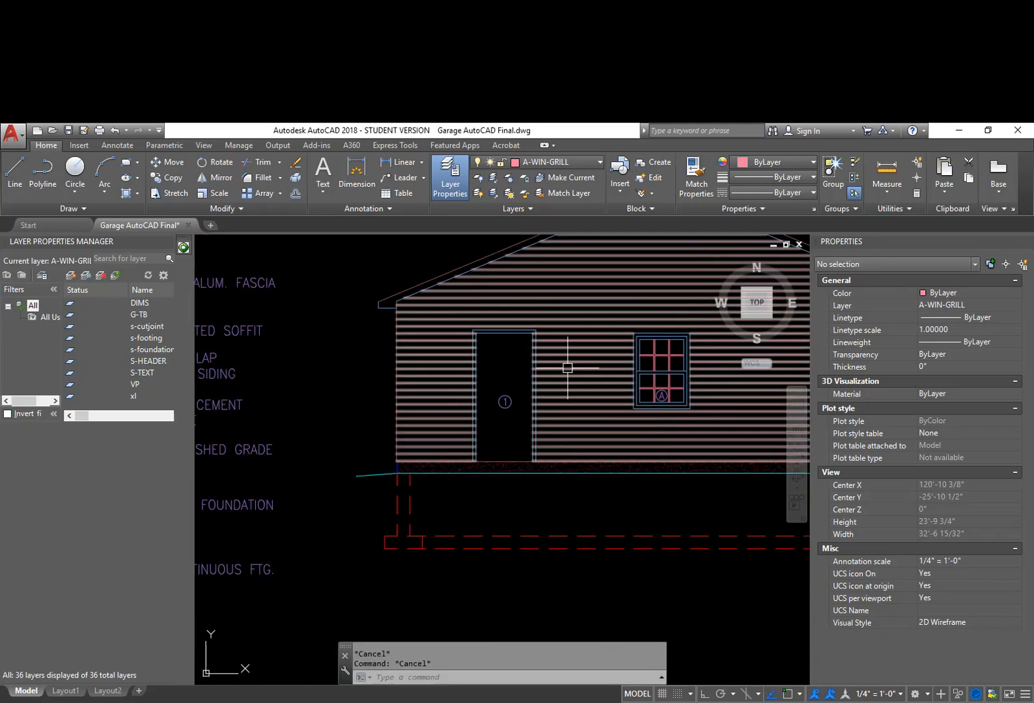
Move the siding hatch off the door and window elevation to the empty area below it
scroll(501, 410, down, 3)
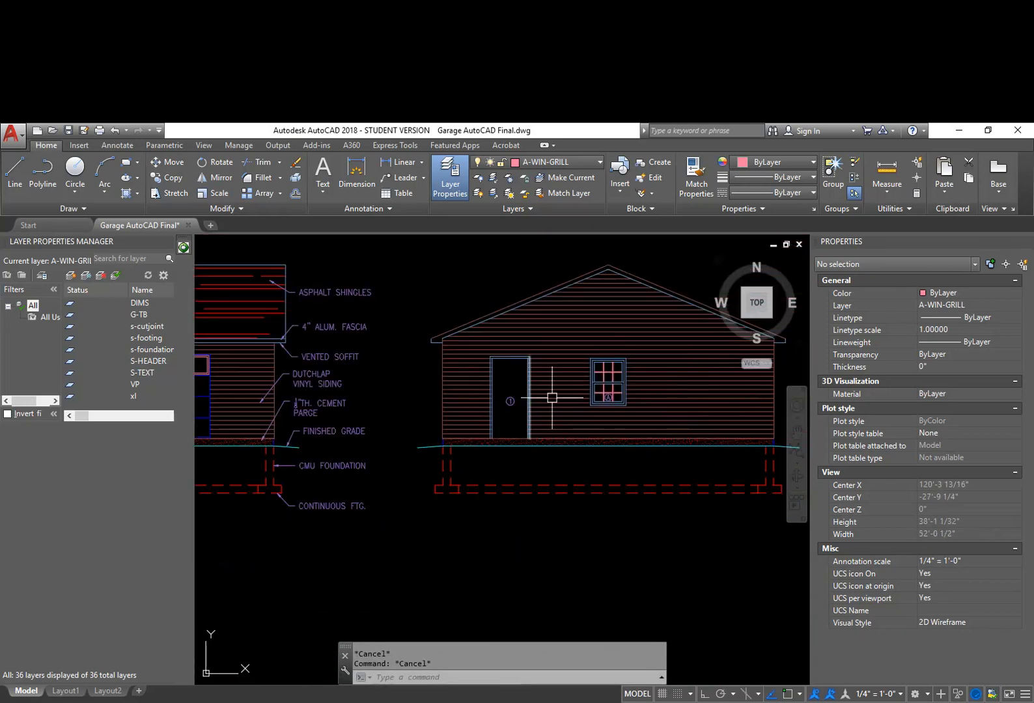
text(m)
key(Return)
click(504, 414)
key(Return)
click(522, 436)
middle_drag(517, 519, 514, 391)
click(485, 505)
key(Escape)
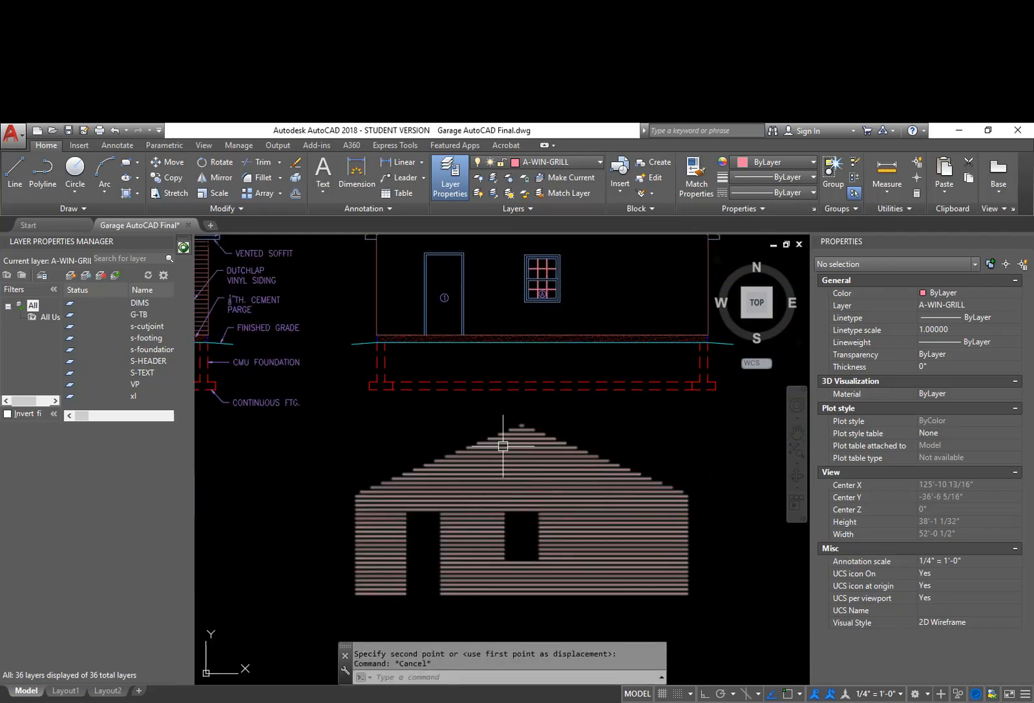
middle_drag(491, 345, 462, 451)
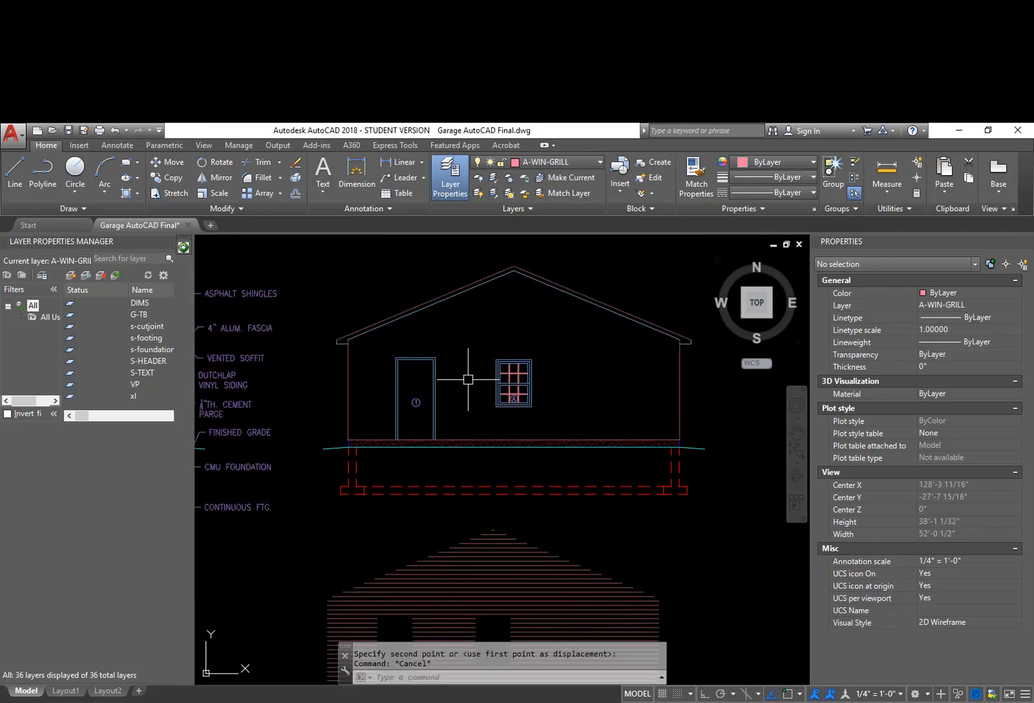
Hatch the bare wall area around the door frame and window with the ANSI31 pattern at scale 1
text(h)
key(Return)
click(474, 407)
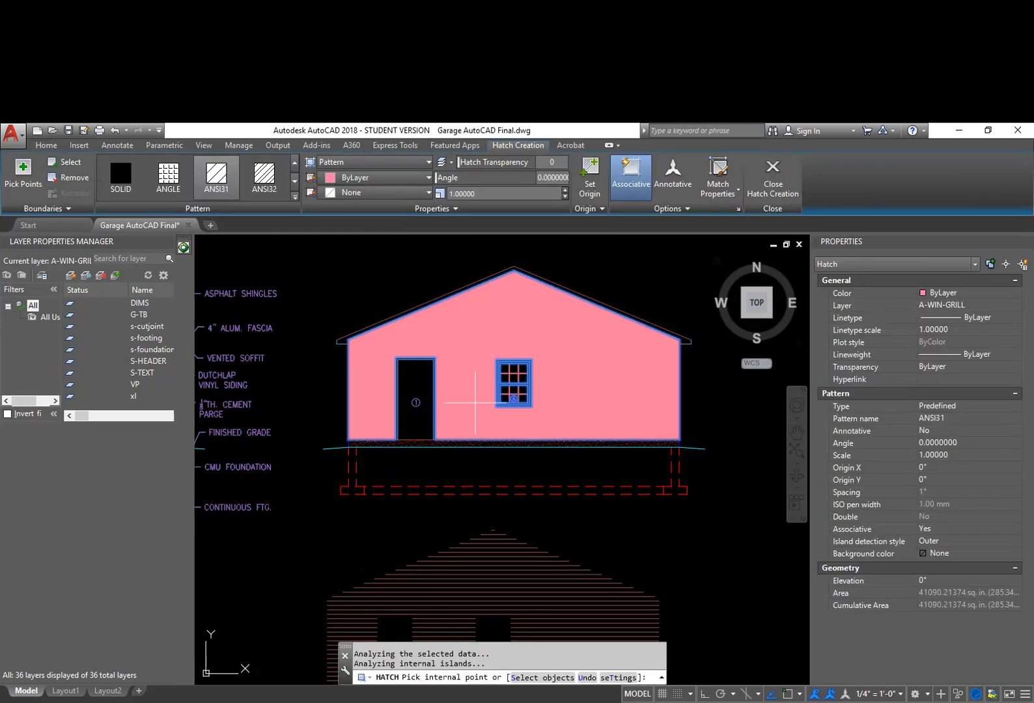
key(Return)
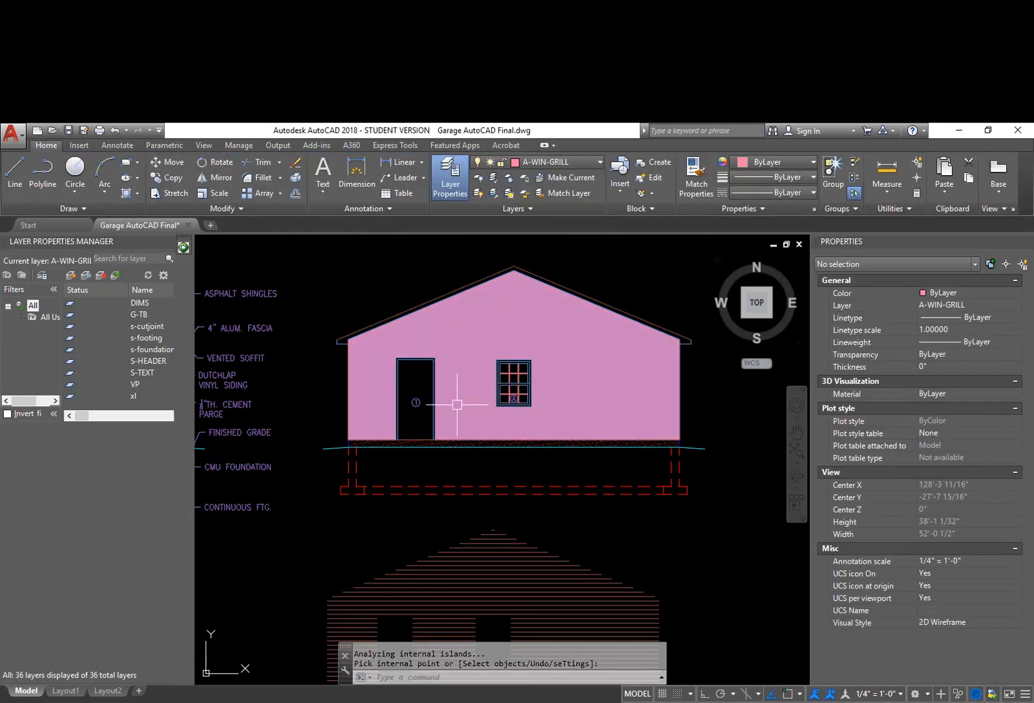
Match the new wall hatch's properties to the siding hatch placed below the elevation
click(696, 176)
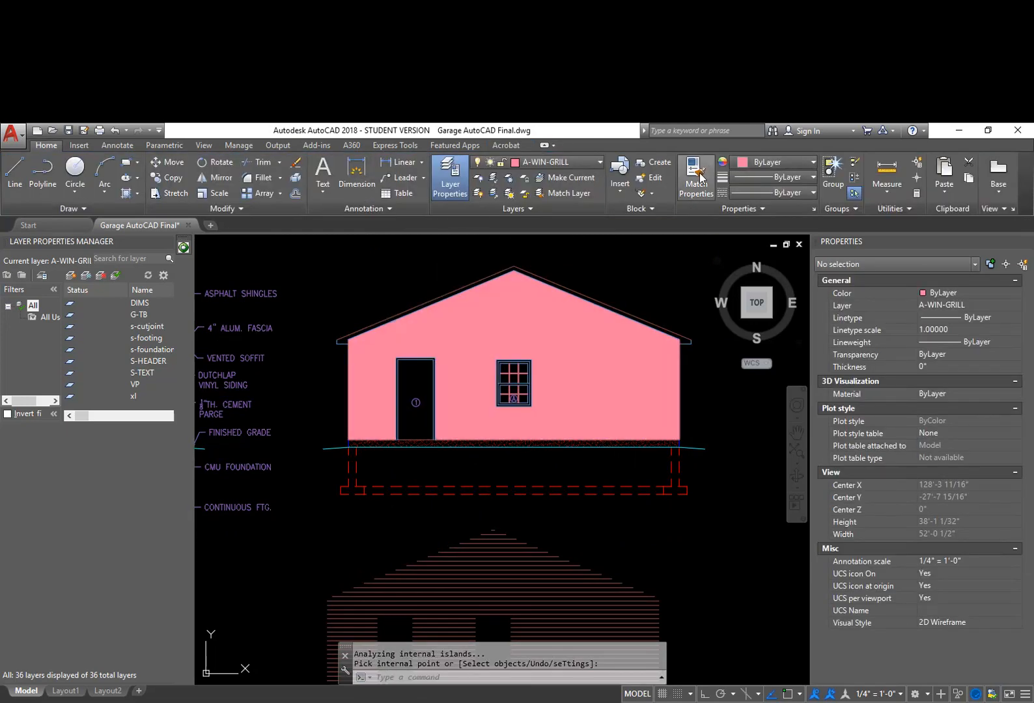
click(589, 560)
click(625, 380)
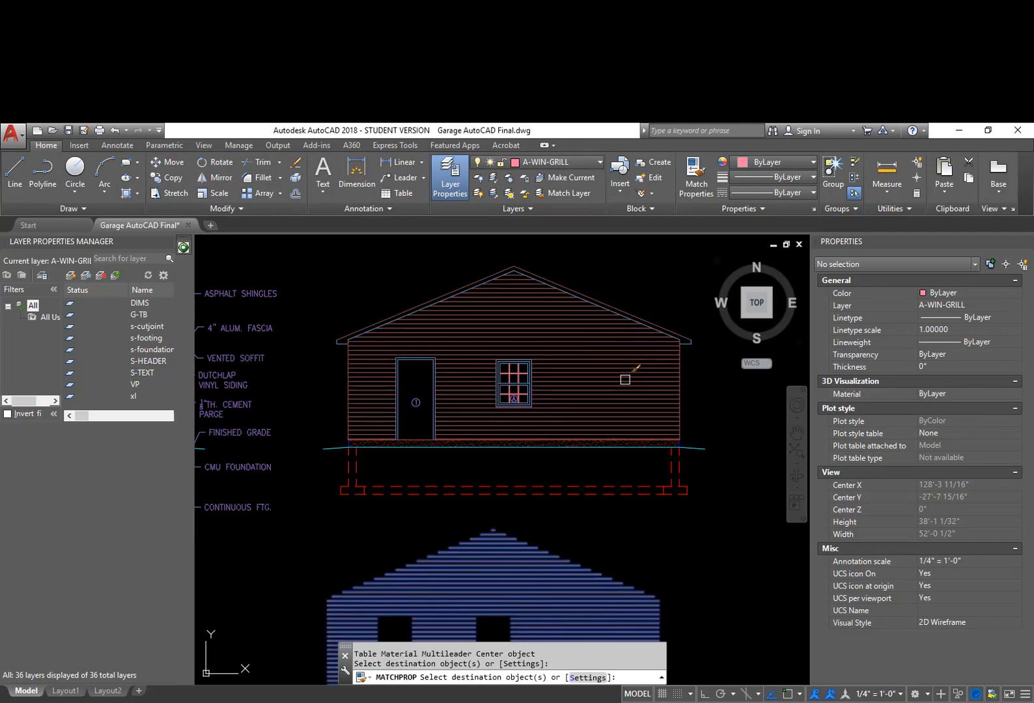
key(Return)
Erase the old siding hatch below the elevation
middle_drag(596, 529, 602, 486)
text(e)
key(Return)
click(583, 520)
key(Return)
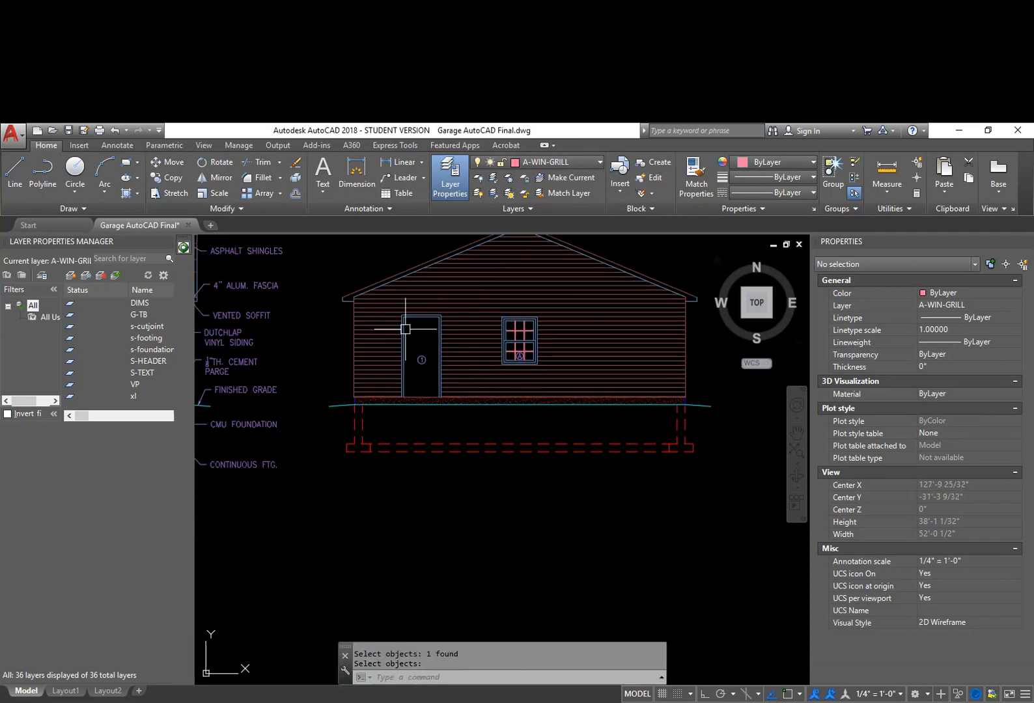
Offset the inner door frame's top and both side lines 1 inch inward
scroll(408, 355, up, 5)
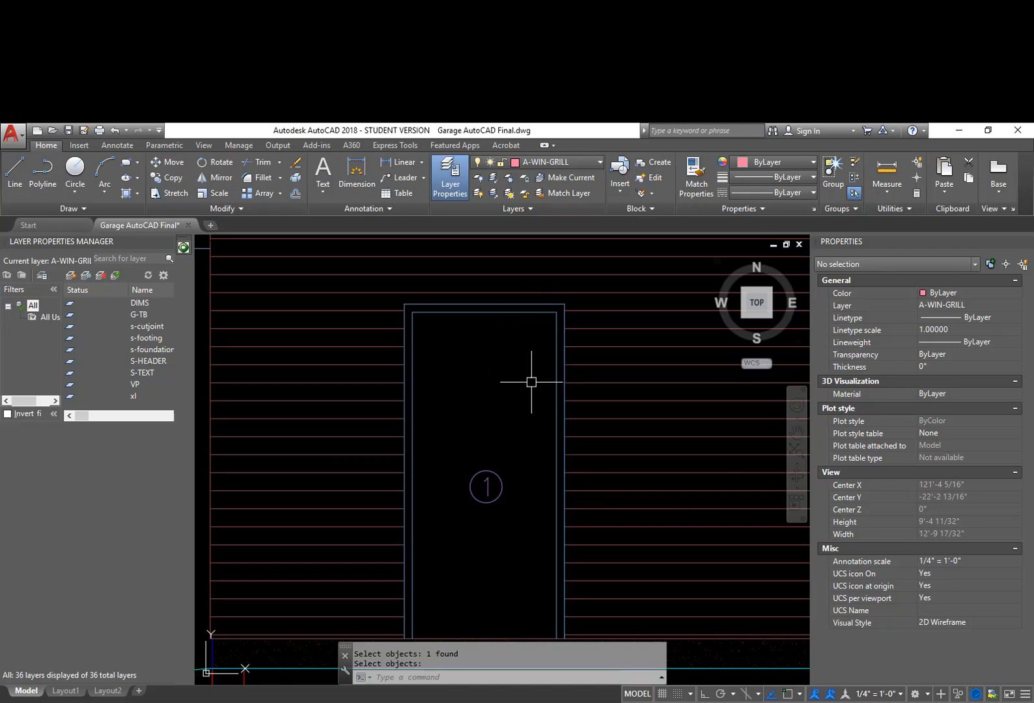
text(o)
key(Return)
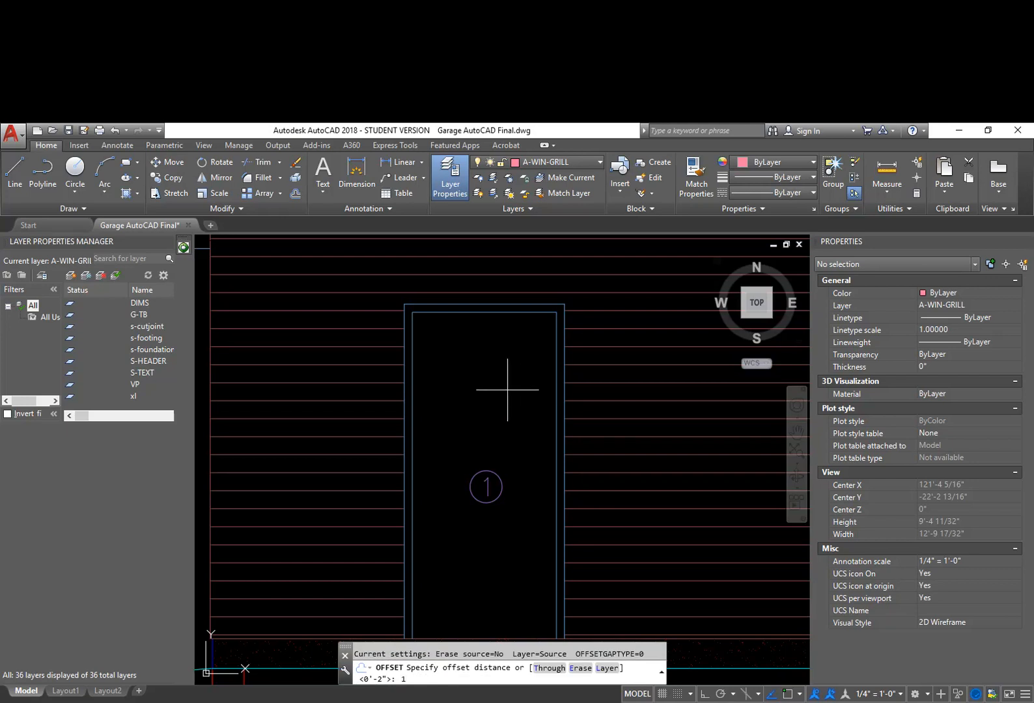
key(Return)
click(557, 384)
click(526, 342)
click(534, 314)
click(514, 352)
click(412, 365)
click(433, 349)
key(Return)
Fillet the two upper corners of the innermost door frame lines
scroll(414, 316, up, 6)
text(f)
key(Return)
click(422, 351)
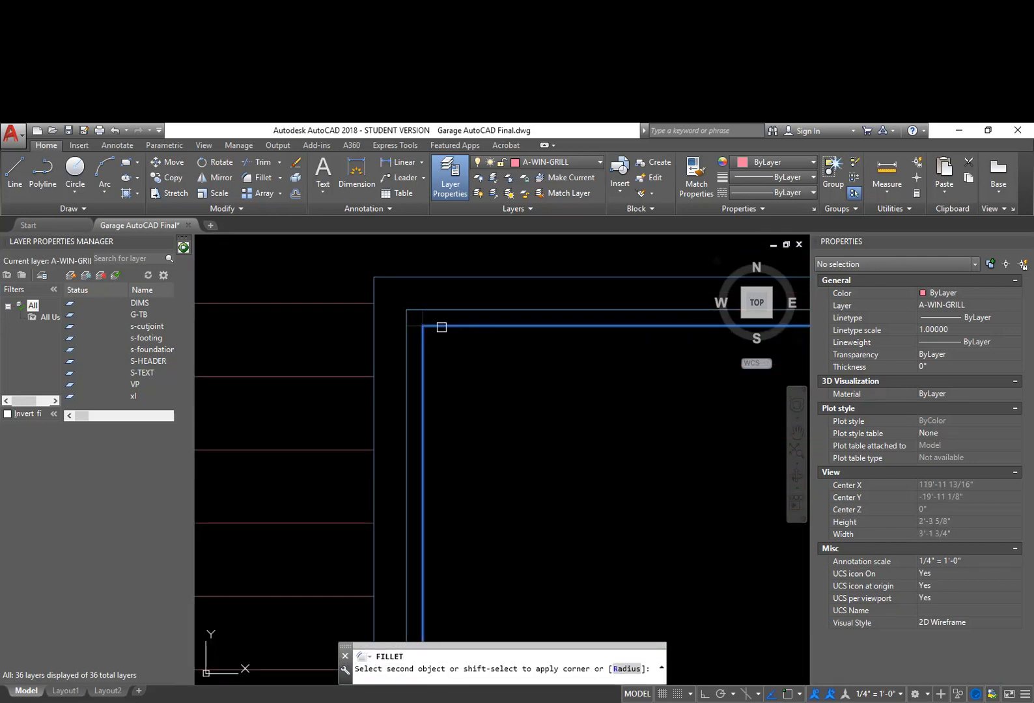
click(441, 328)
scroll(504, 363, down, 2)
middle_drag(601, 373, 467, 374)
scroll(557, 347, up, 2)
key(Return)
click(545, 346)
click(550, 365)
scroll(554, 430, up, 6)
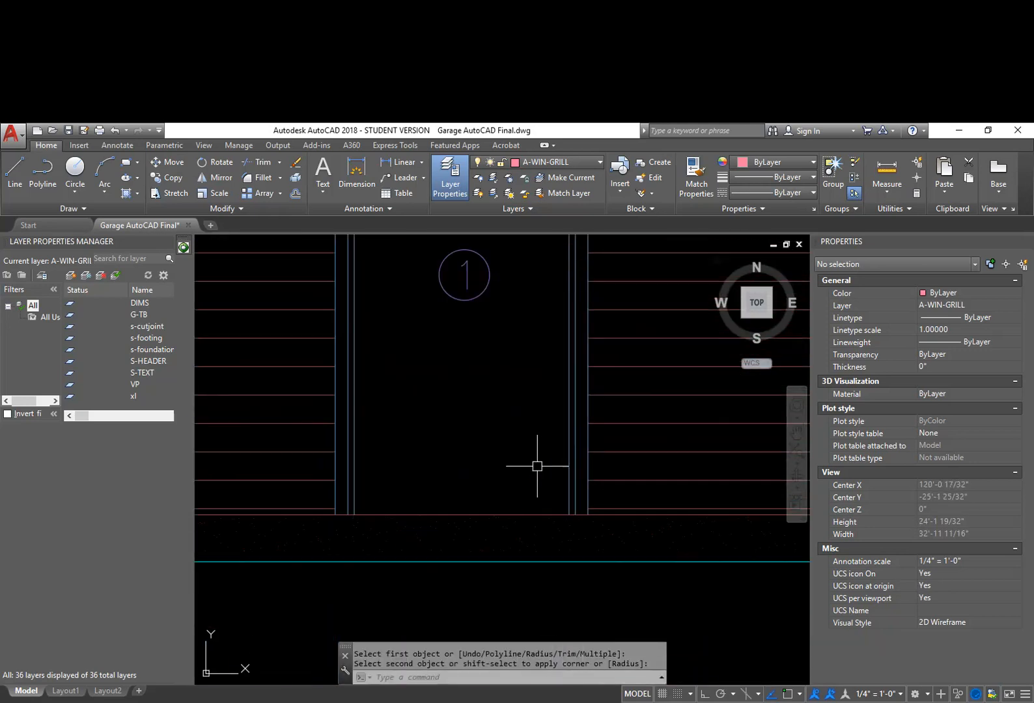
scroll(503, 441, down, 3)
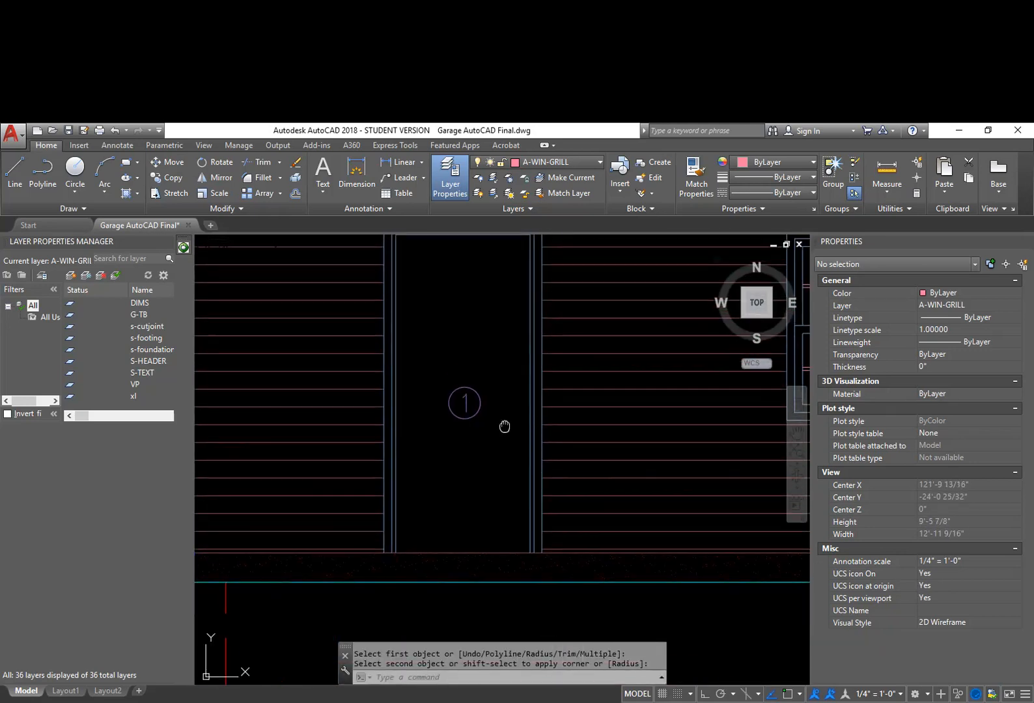
scroll(511, 449, down, 3)
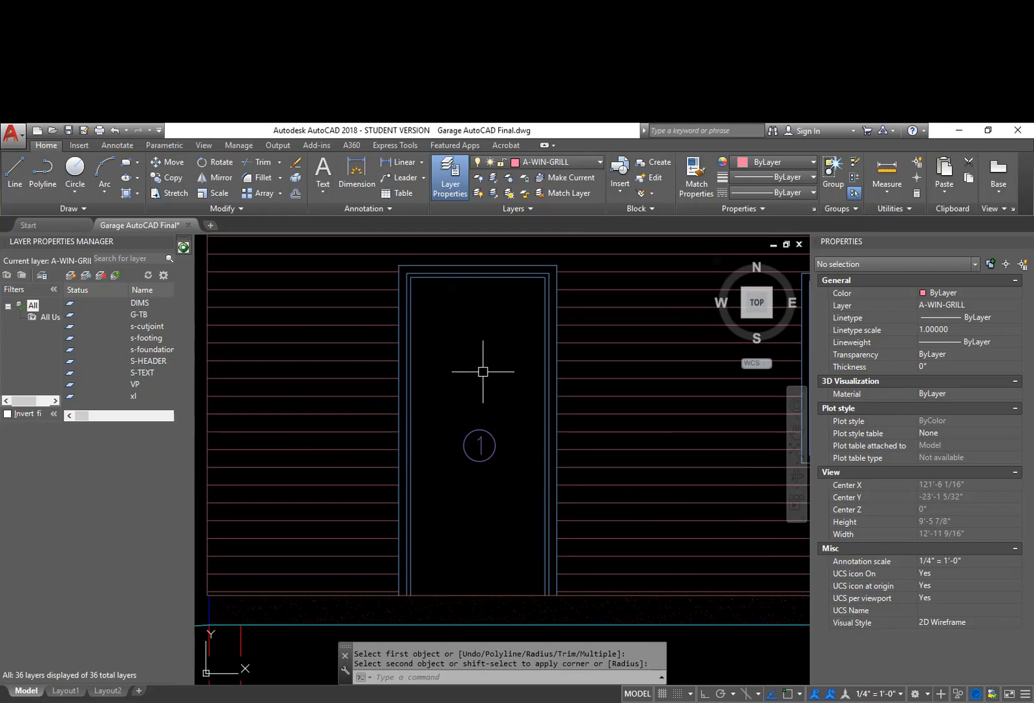
scroll(482, 372, down, 3)
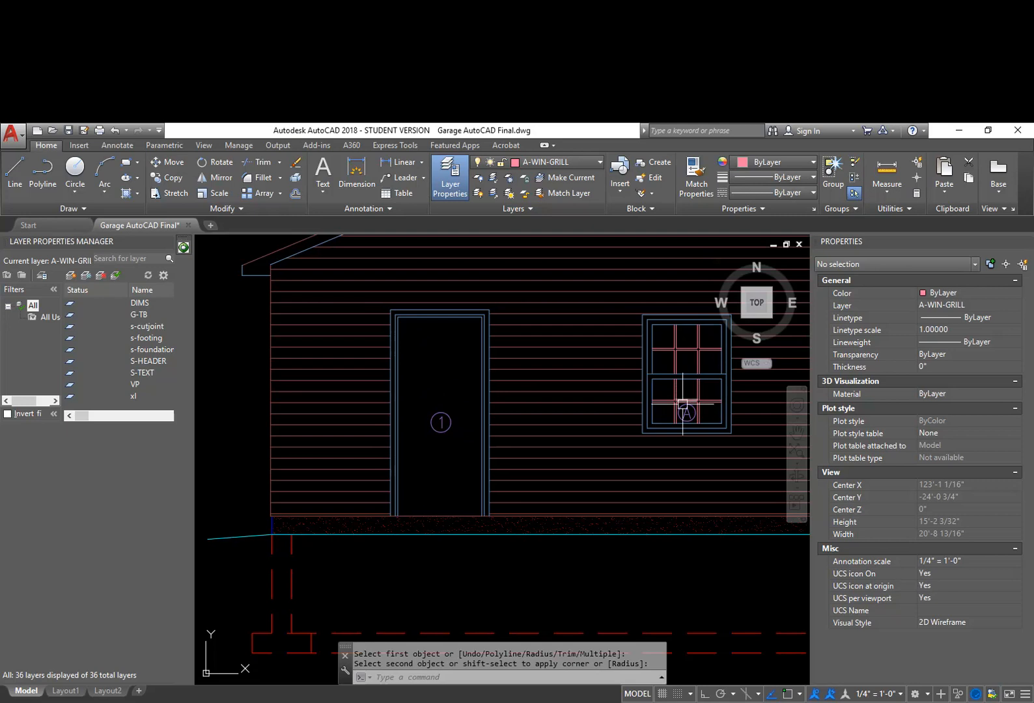
middle_drag(684, 442, 638, 408)
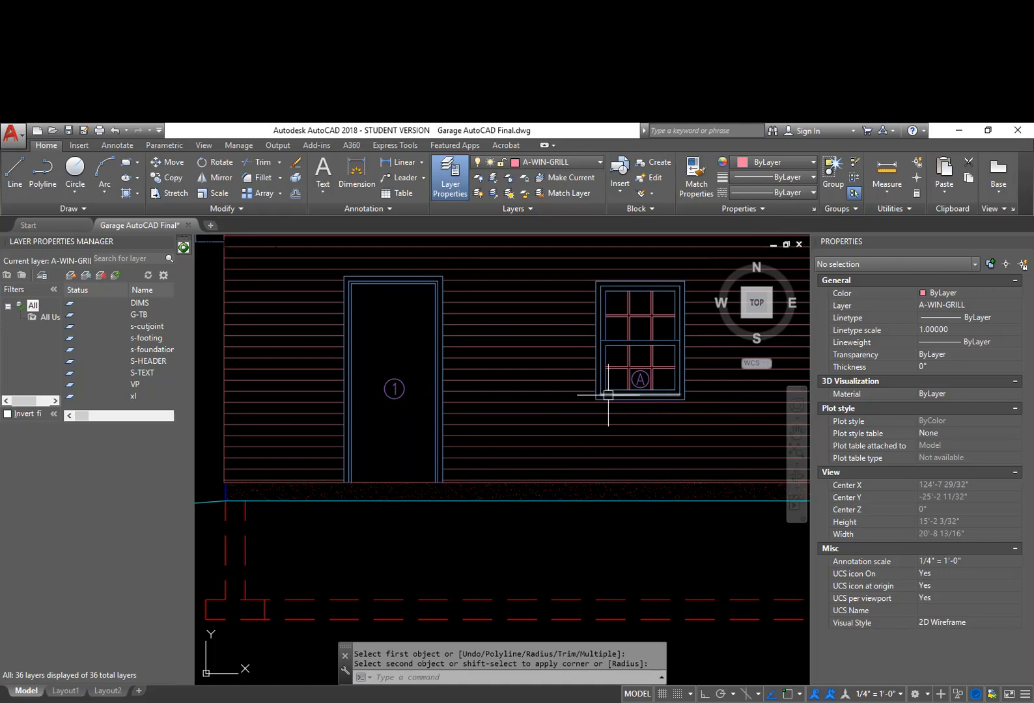
key(Escape)
text(cp)
key(Return)
text(w)
key(Return)
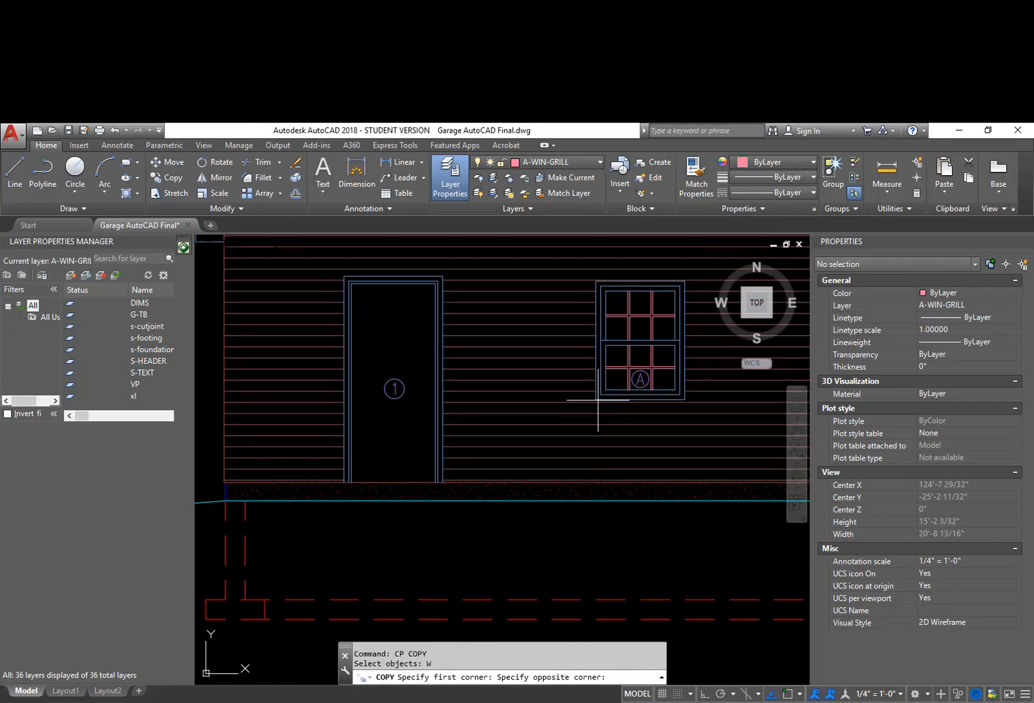
click(597, 401)
click(715, 305)
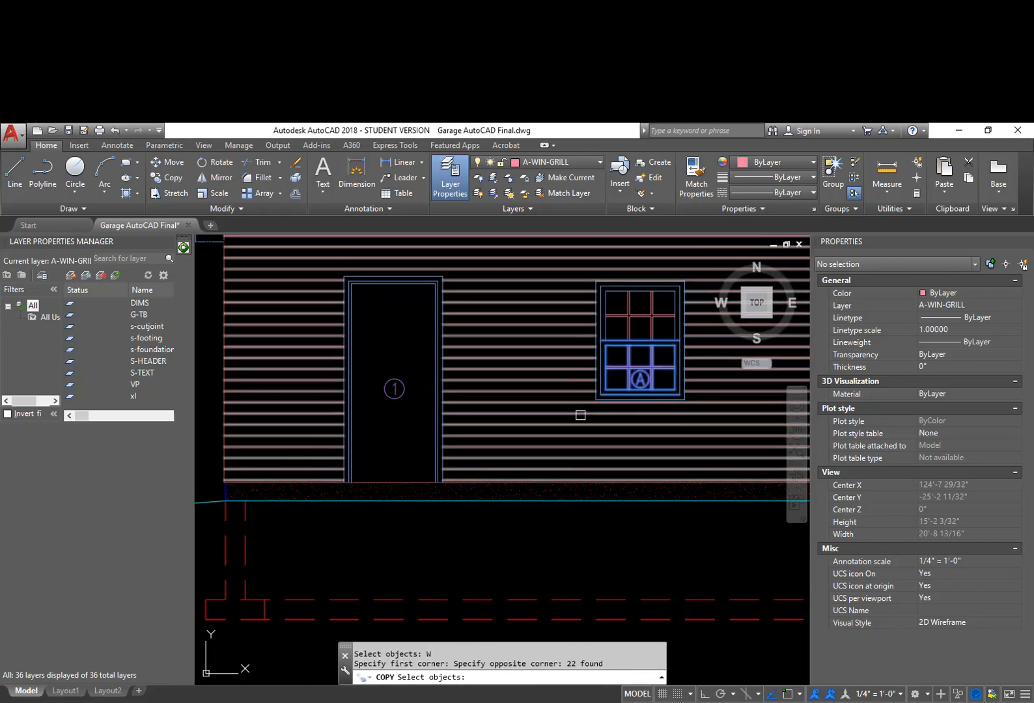
click(589, 409)
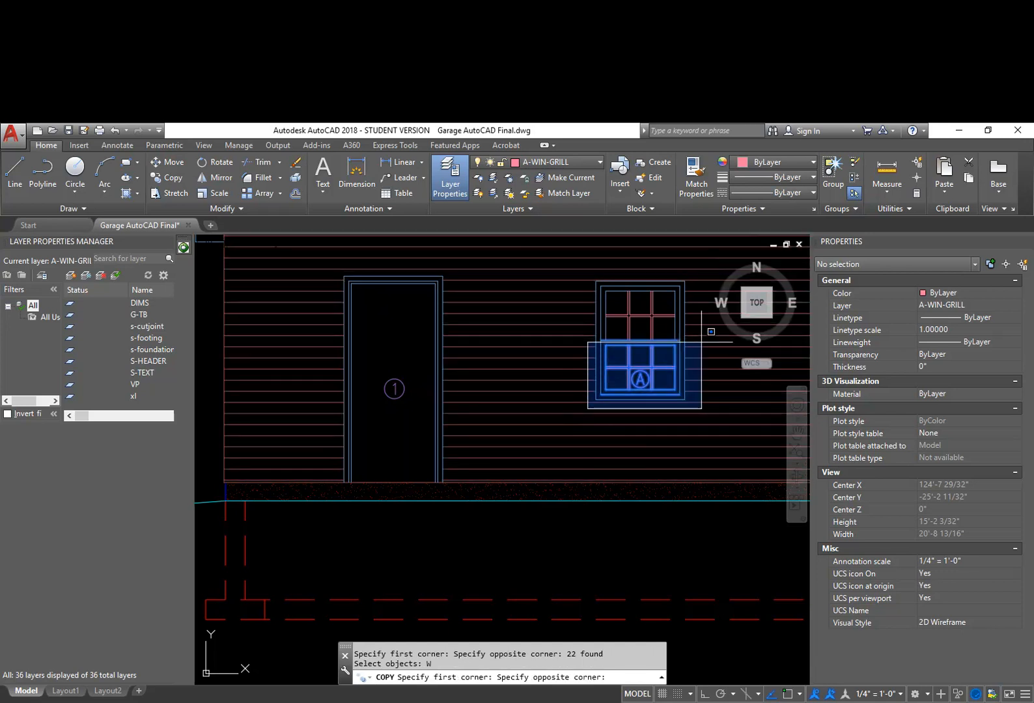
click(692, 333)
key(Return)
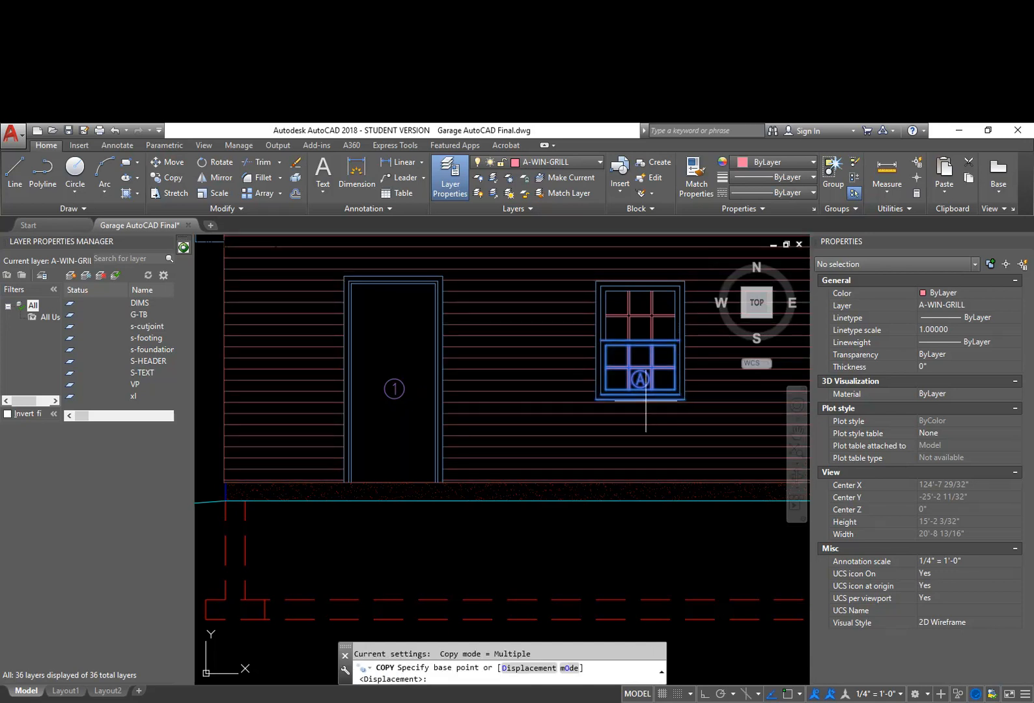
key(Escape)
key(Return)
text(C)
key(Return)
click(698, 407)
click(582, 330)
shift+click(568, 346)
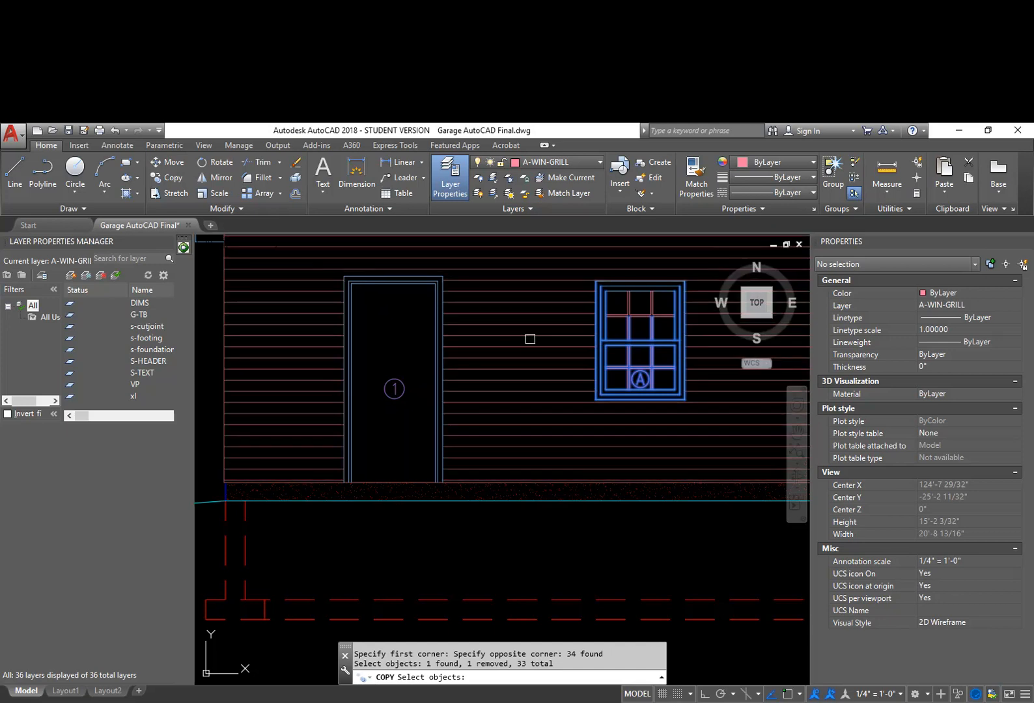
click(601, 492)
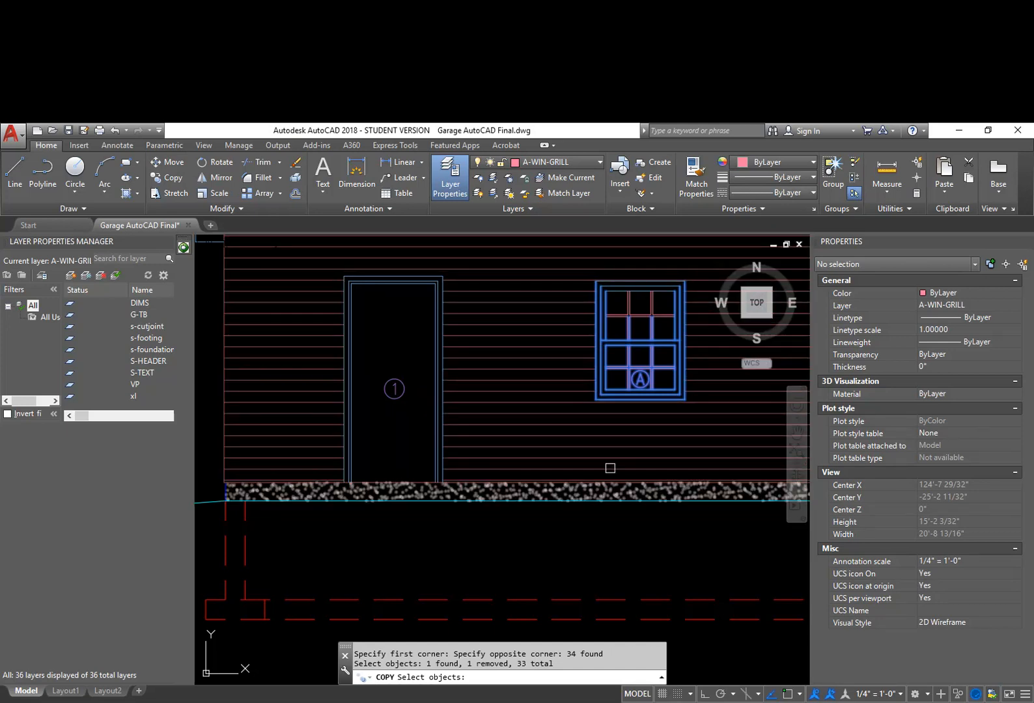
key(Return)
click(572, 319)
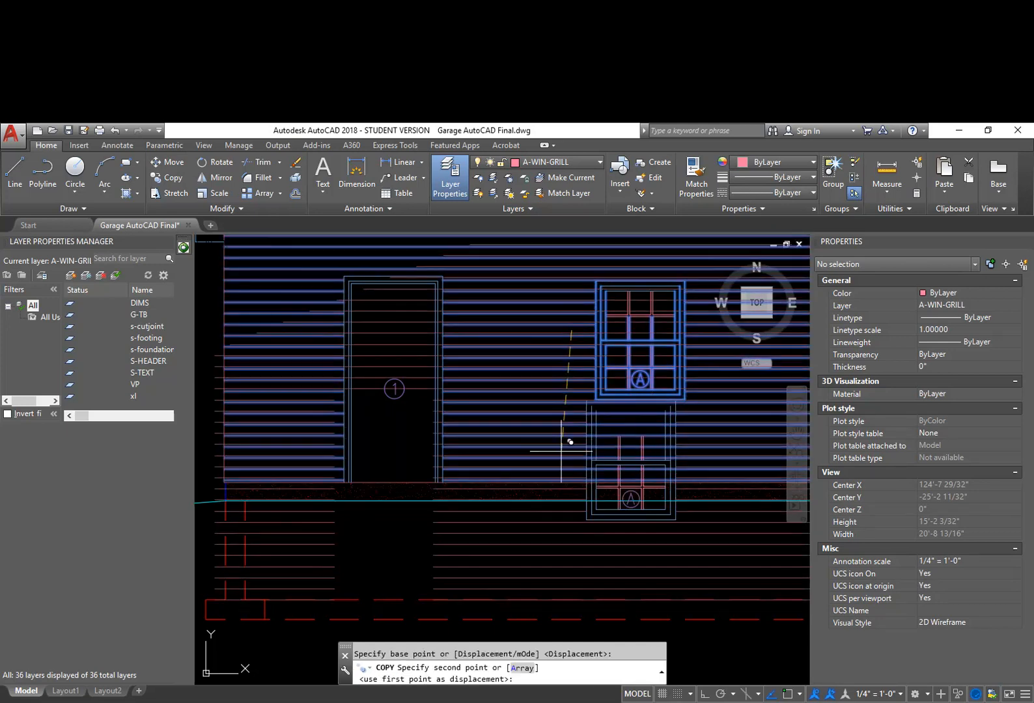
key(Escape)
Copy the lower part of window A, without the siding hatch, to the empty space below the side elevation
key(Return)
text(C)
key(Return)
click(707, 415)
click(592, 336)
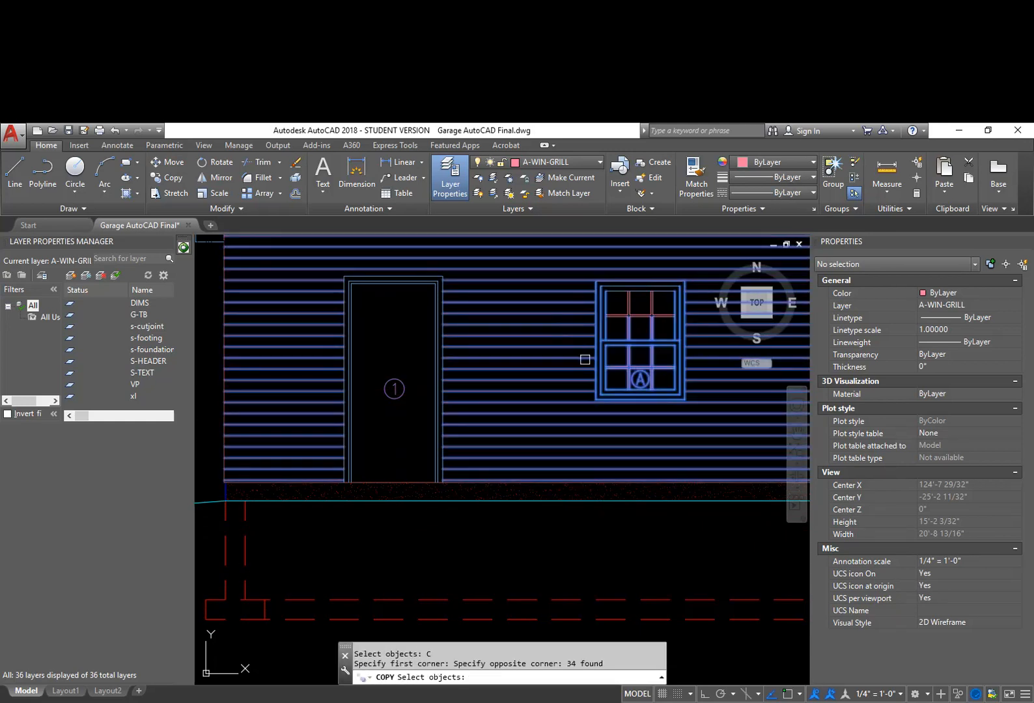
shift+click(572, 349)
scroll(577, 365, down, 6)
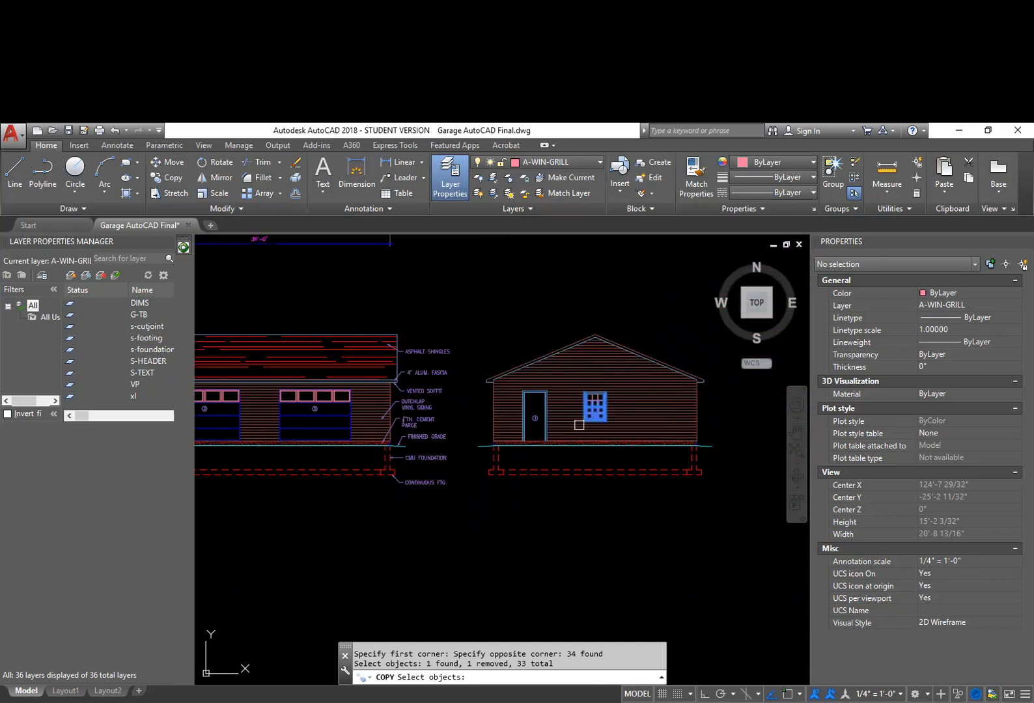
key(Return)
click(582, 398)
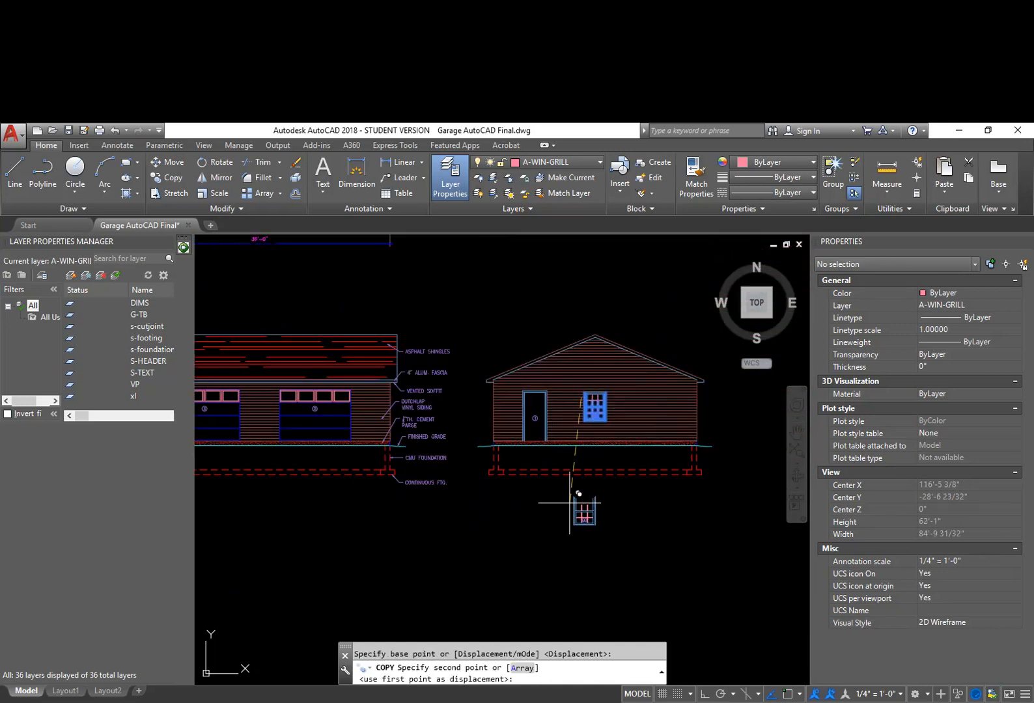
middle_drag(563, 515, 568, 431)
click(519, 416)
key(Escape)
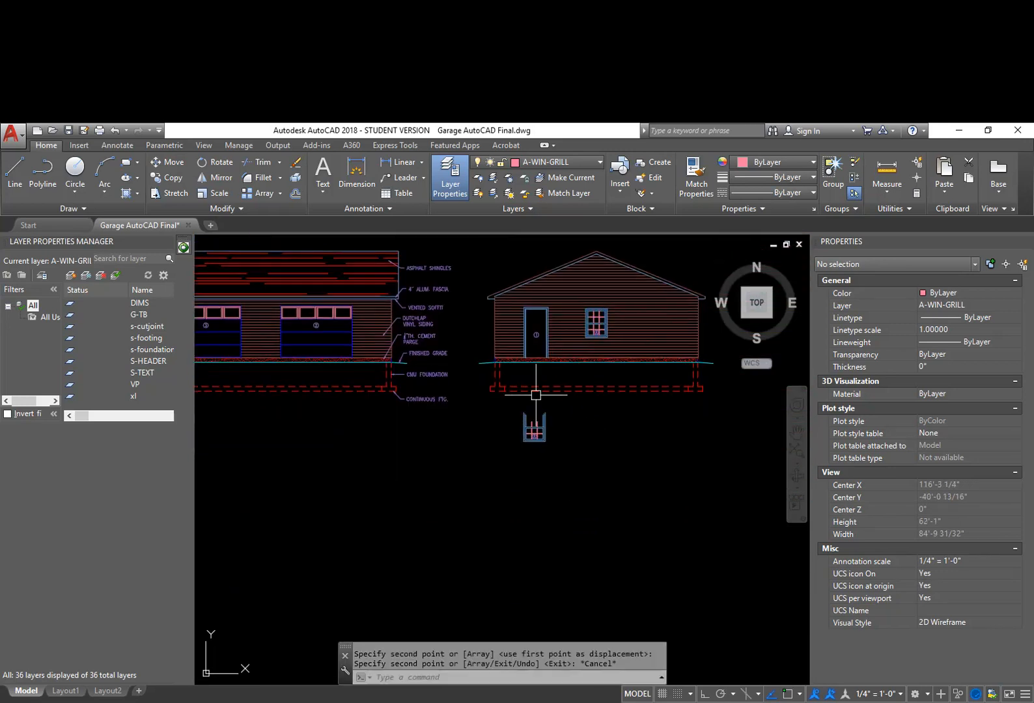
Copy door 1 with its tag and base lines, without the siding and parge hatches, beside the window copy below the elevation
text(cp)
key(Return)
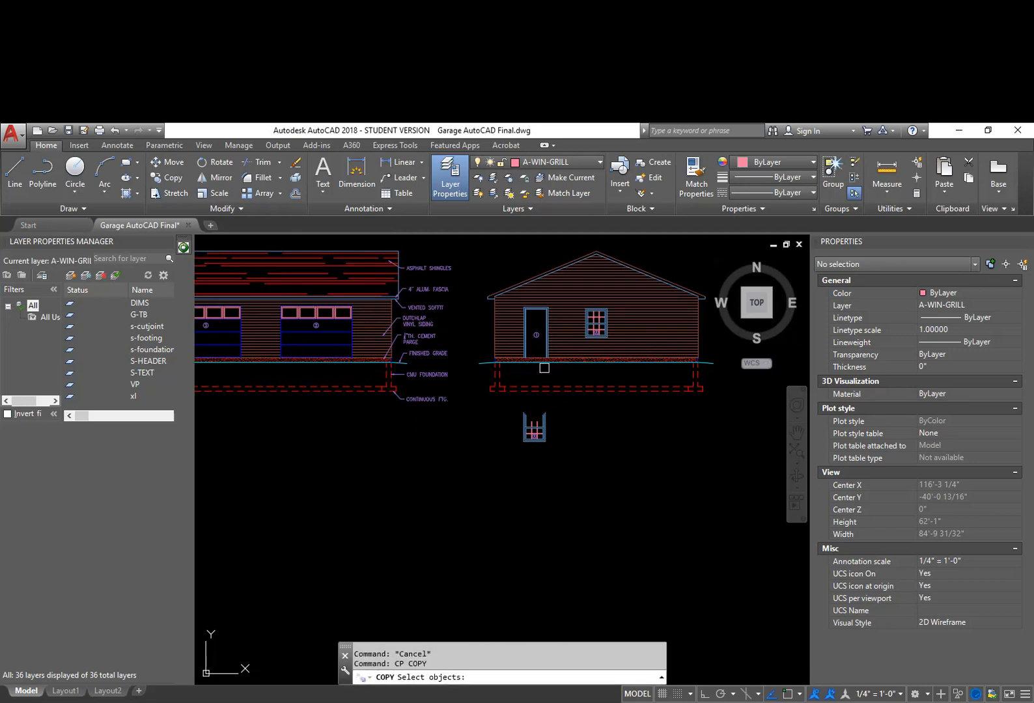
text(c)
key(Return)
click(557, 369)
click(520, 300)
shift+click(567, 337)
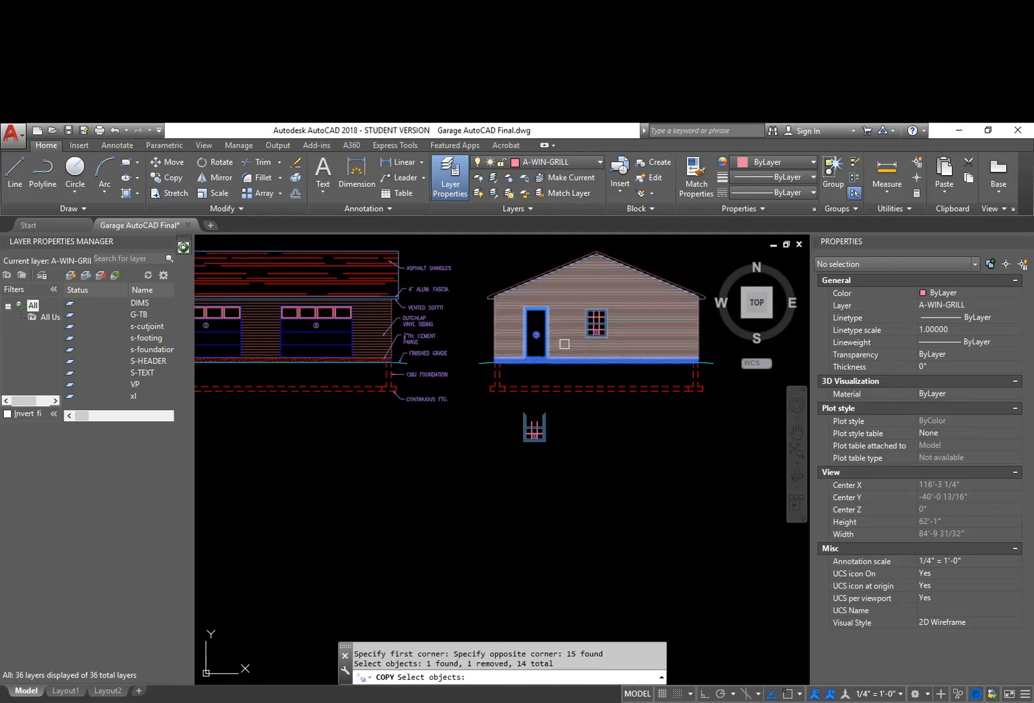
scroll(563, 358, up, 6)
shift+click(564, 359)
scroll(563, 358, down, 5)
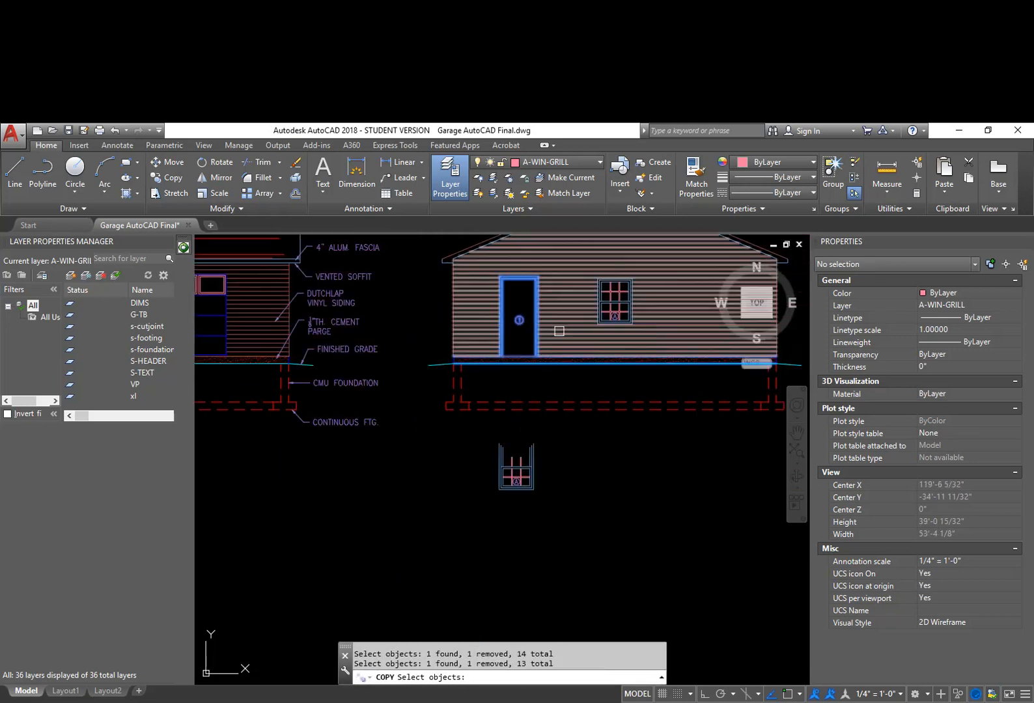
key(Return)
click(558, 328)
middle_drag(614, 516, 597, 404)
click(593, 414)
key(Escape)
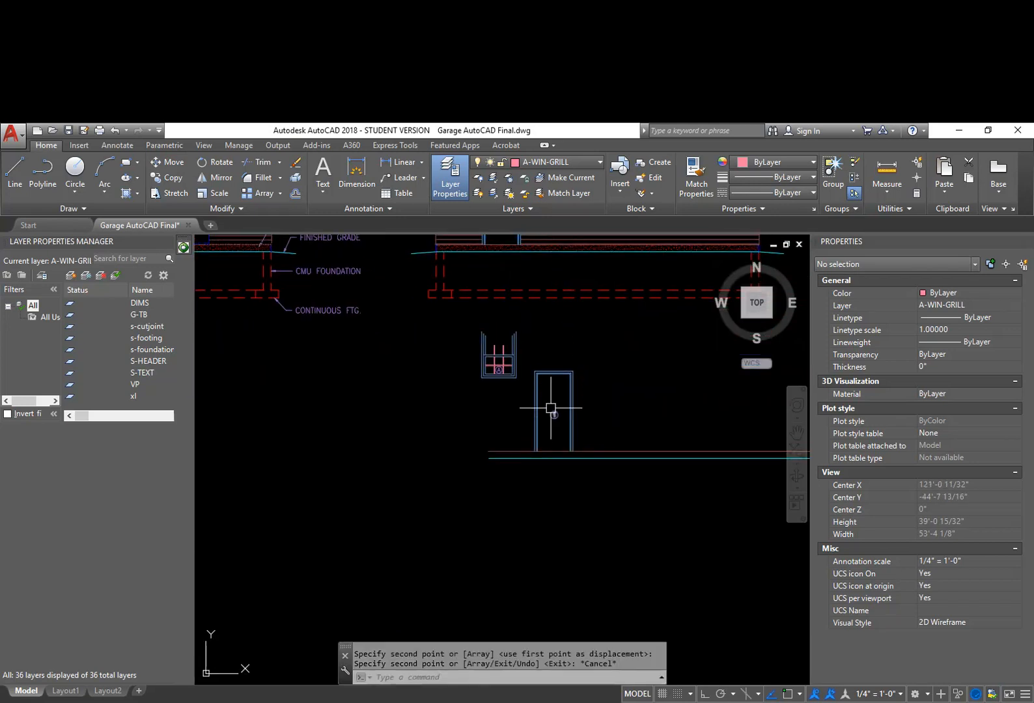
Erase the vertical grille lines and the adjoining inner frame line above the lower sash of the window copy
scroll(522, 377, up, 2)
scroll(514, 339, up, 6)
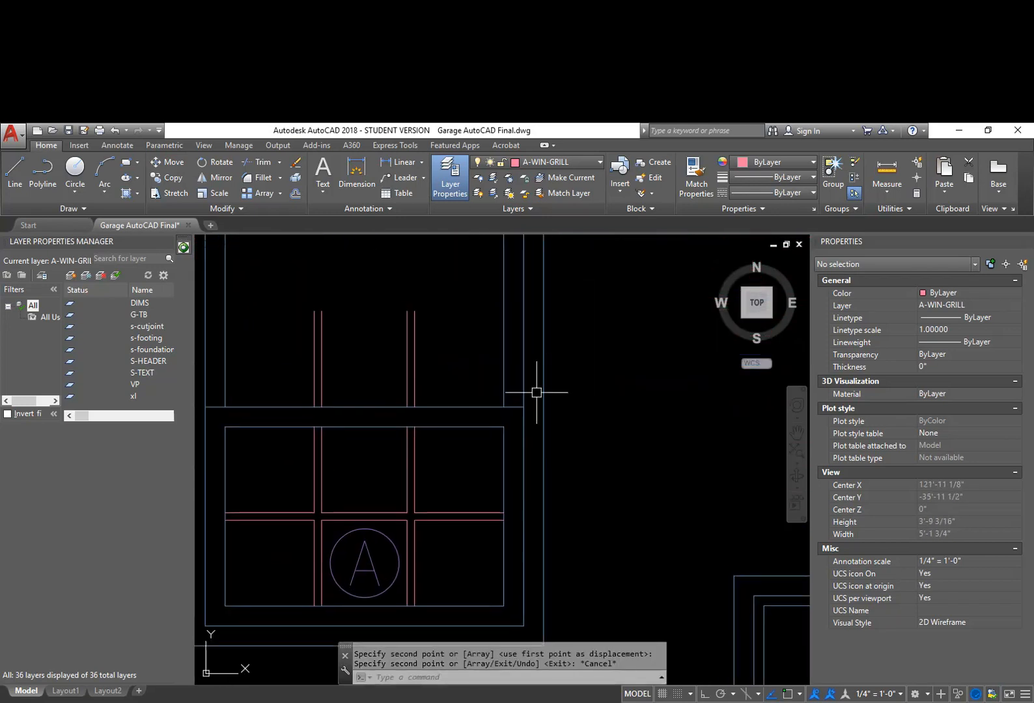
text(e)
key(Return)
click(514, 375)
click(334, 307)
mouse_move(318, 342)
middle_down()
mouse_move(446, 429)
mouse_move(496, 370)
middle_up()
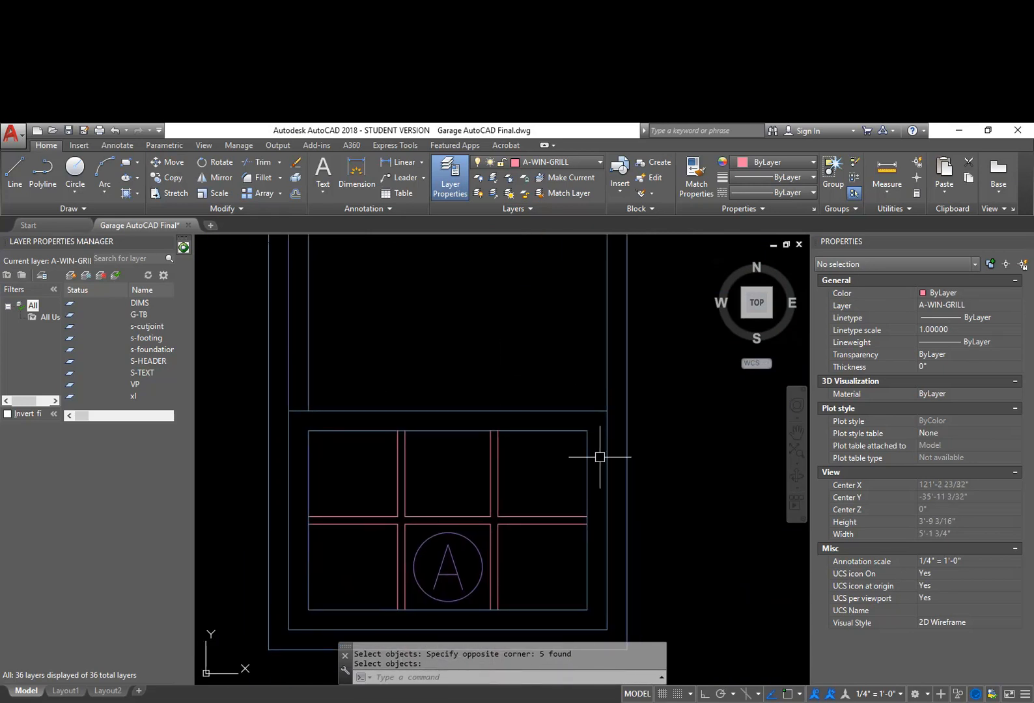
Trim the side lines of the window copy back to the top edge of the lower sash
key(Return)
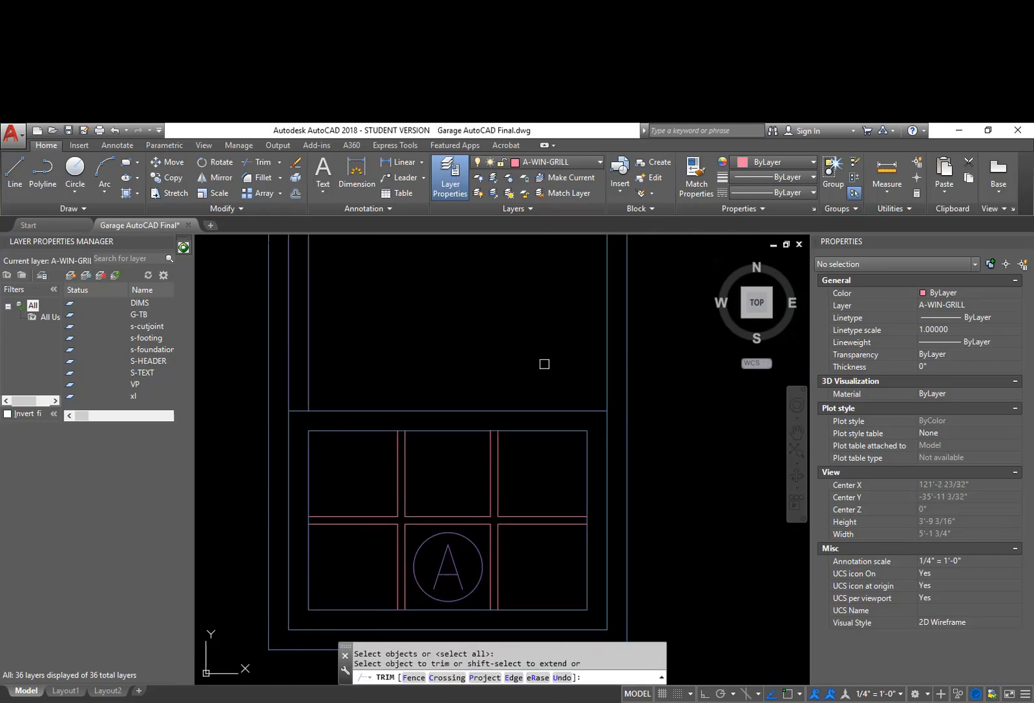
click(607, 375)
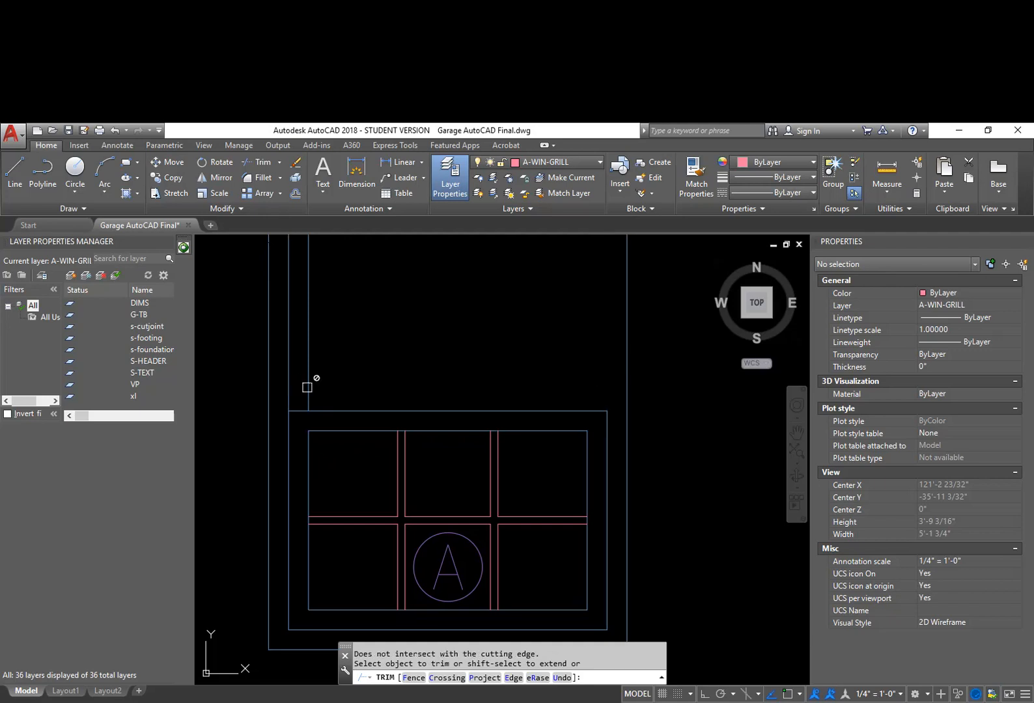
key(Escape)
Erase the remaining vertical frame lines that extend above the lower sash of the window copy
scroll(583, 379, down, 2)
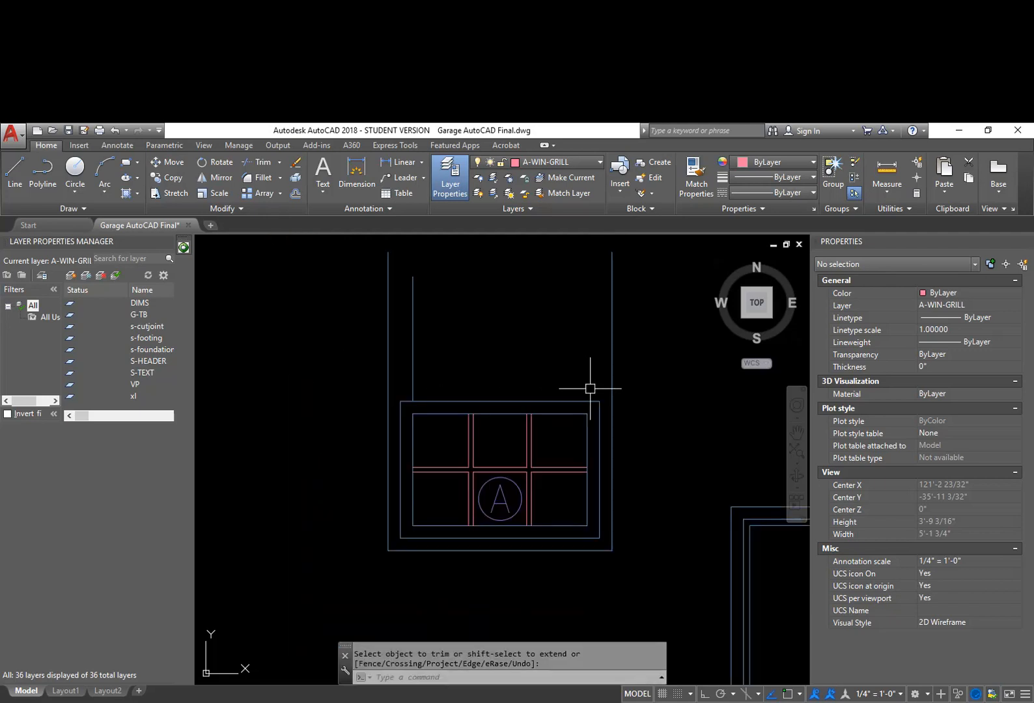
text(e)
key(Return)
click(610, 360)
click(341, 305)
key(Return)
Erase the outer bottom frame line and the circled A tag from the window copy
key(Return)
click(551, 537)
scroll(492, 499, up, 2)
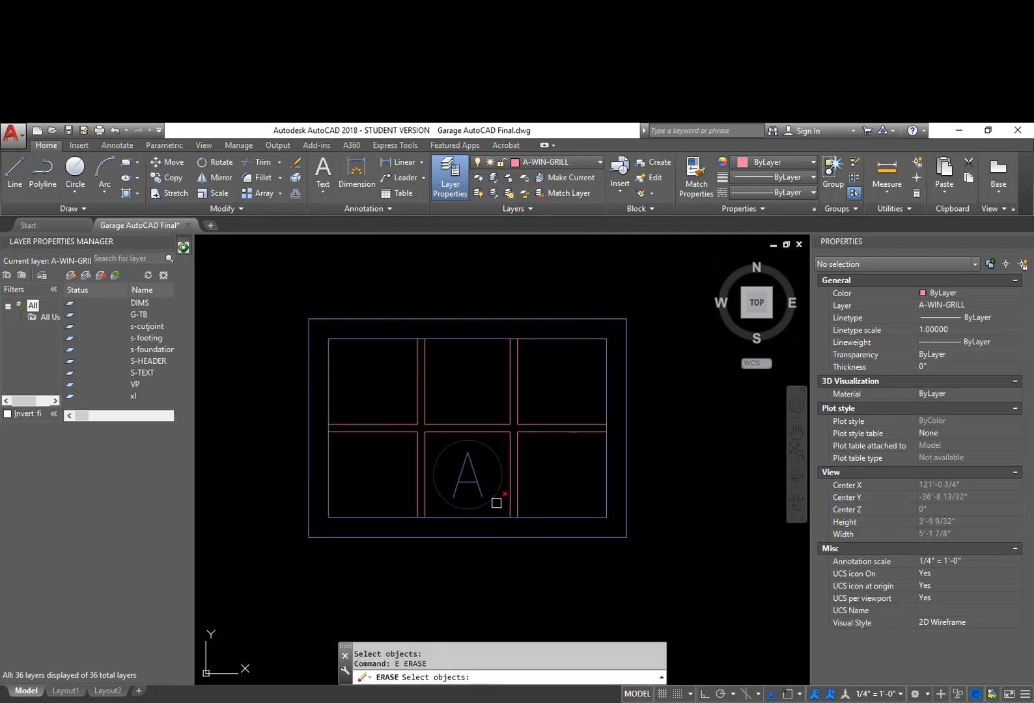
key(Return)
scroll(488, 489, down, 3)
middle_drag(491, 491, 469, 439)
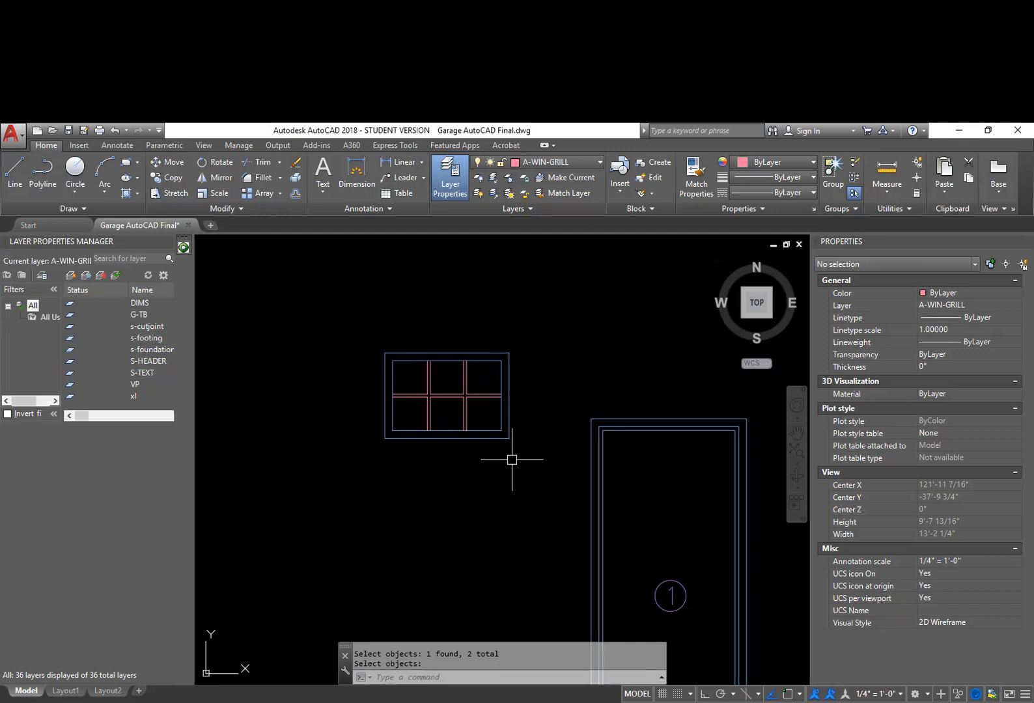
text(l)
key(Return)
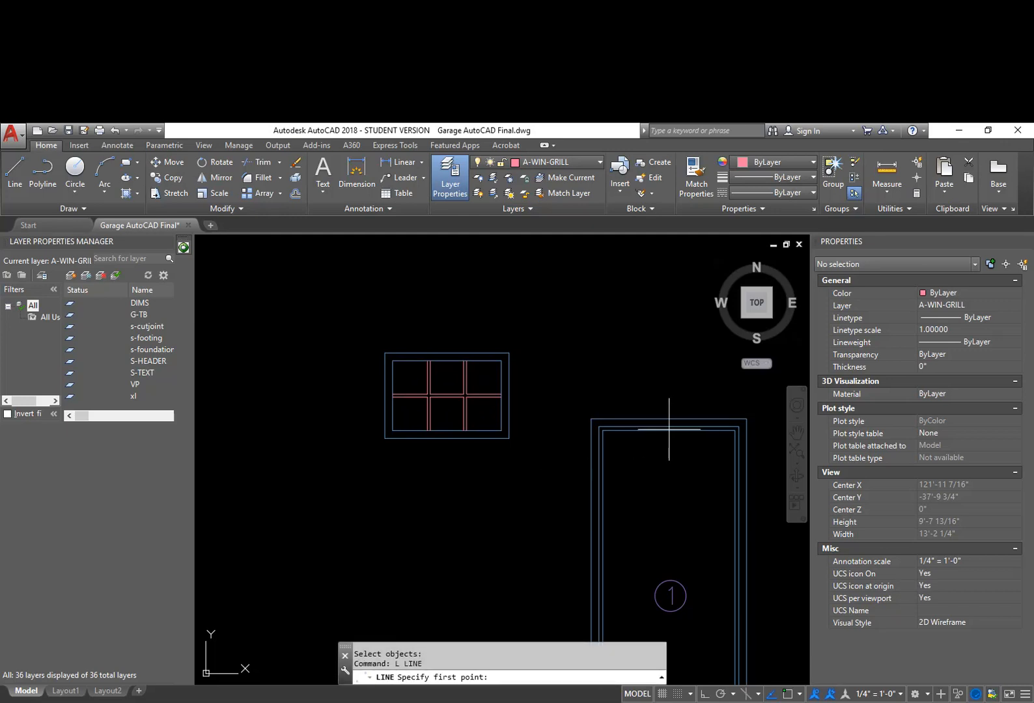
key(Escape)
Move the circled 1 tag straight down to a lower position within the copied door
middle_drag(666, 469, 634, 435)
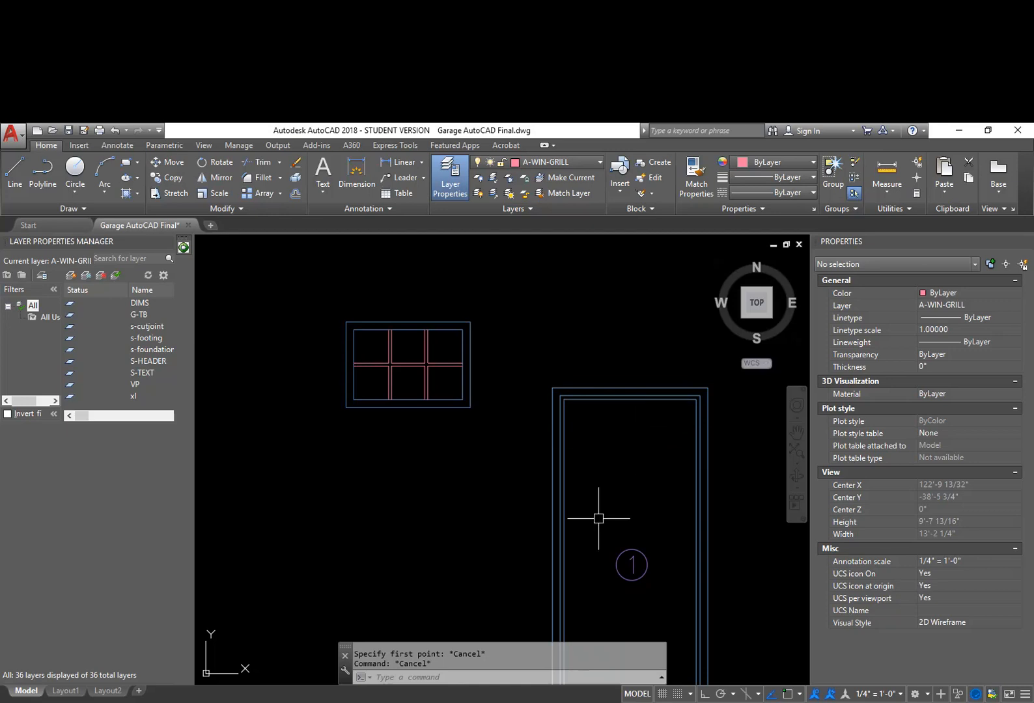
middle_drag(635, 496, 607, 384)
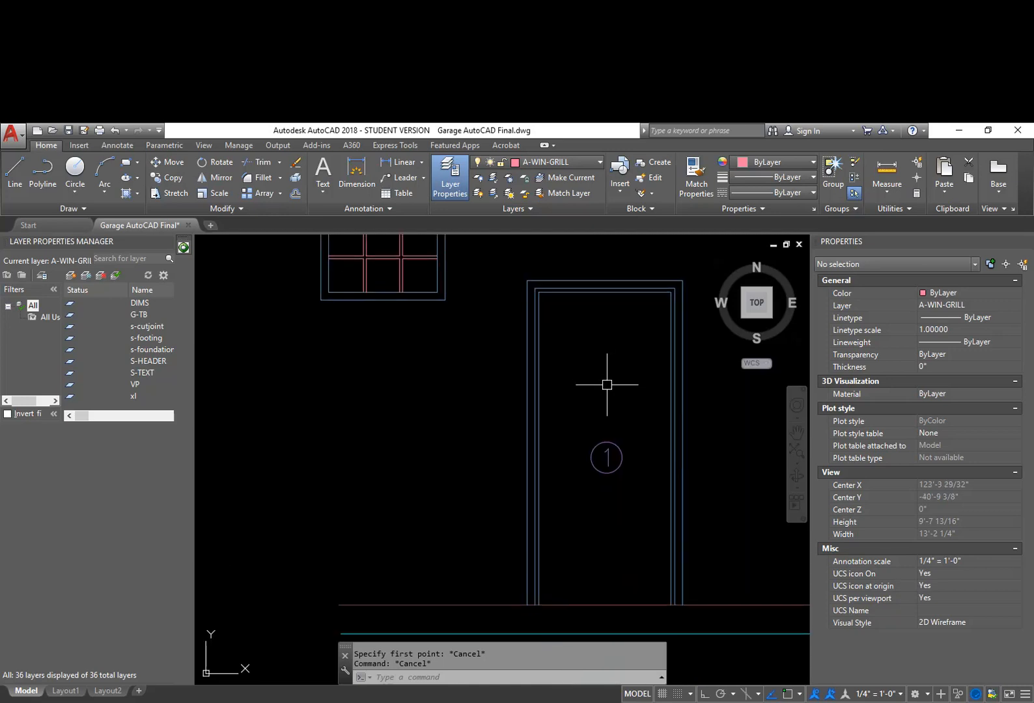
text(m)
key(space)
click(625, 496)
click(592, 434)
key(space)
click(627, 433)
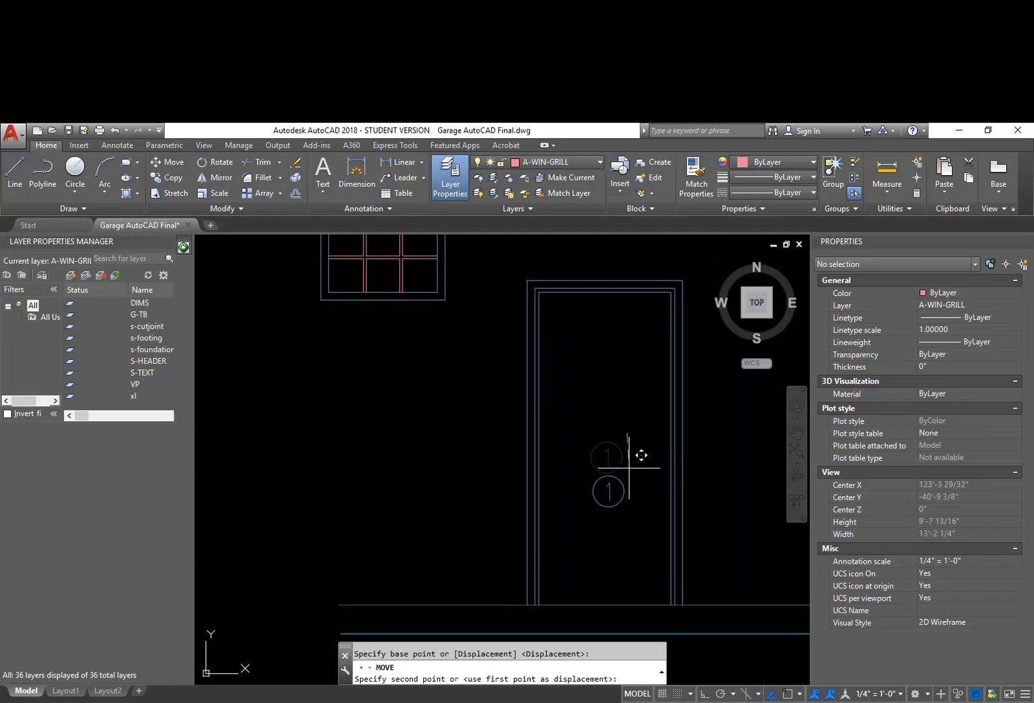
click(629, 470)
key(Escape)
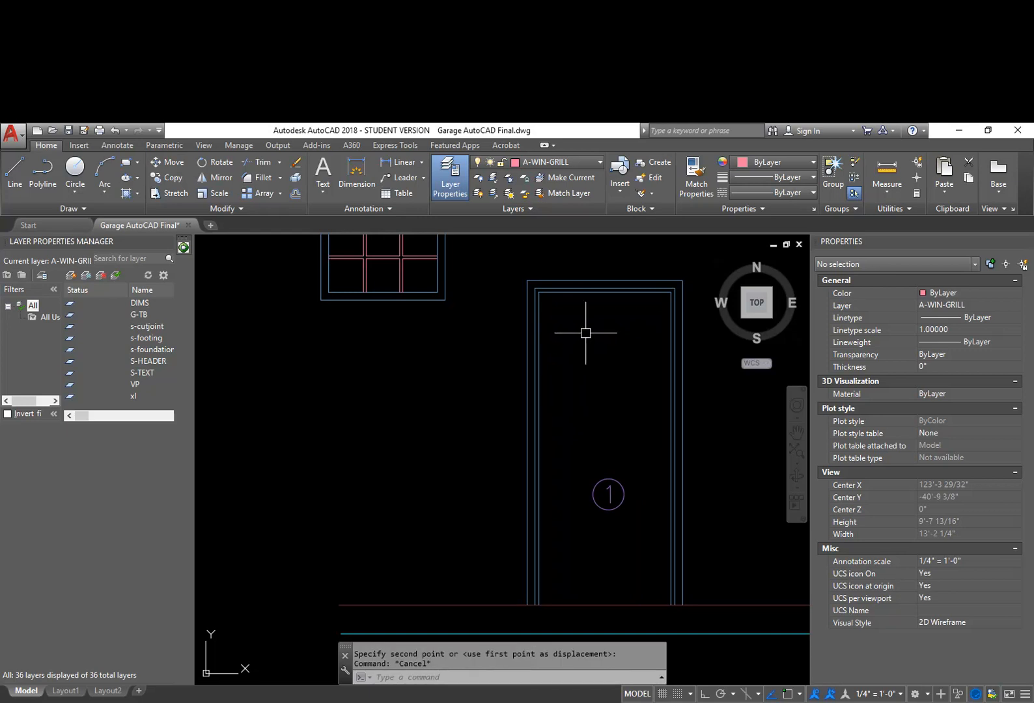
Offset the innermost top line and both innermost side lines of the copied door 2" inward
text(o)
key(space)
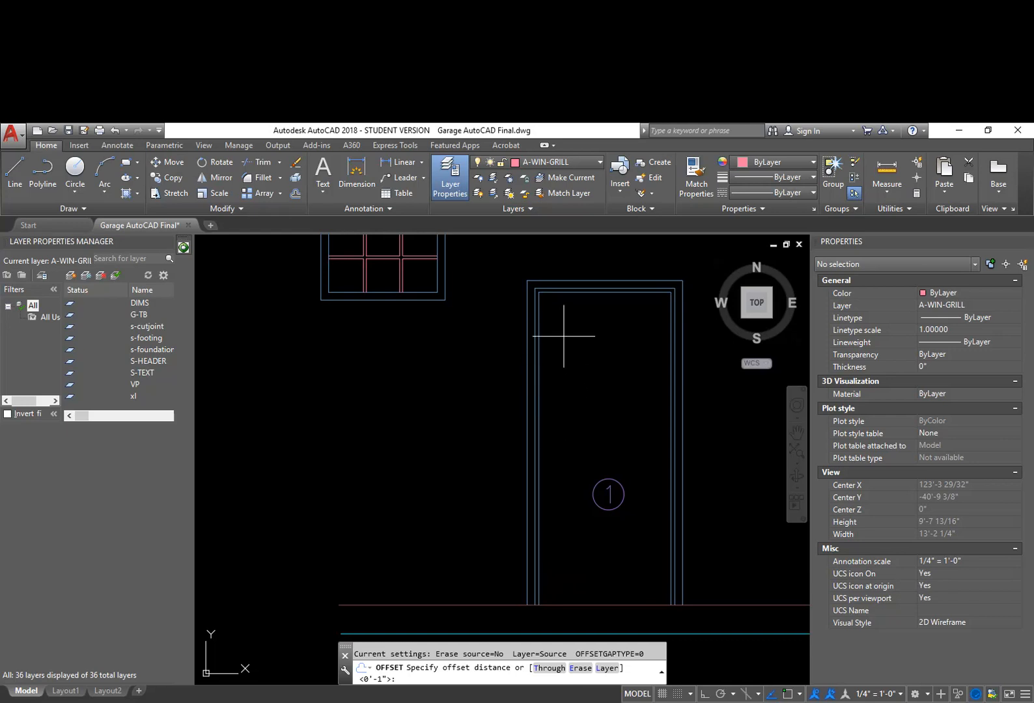
key(space)
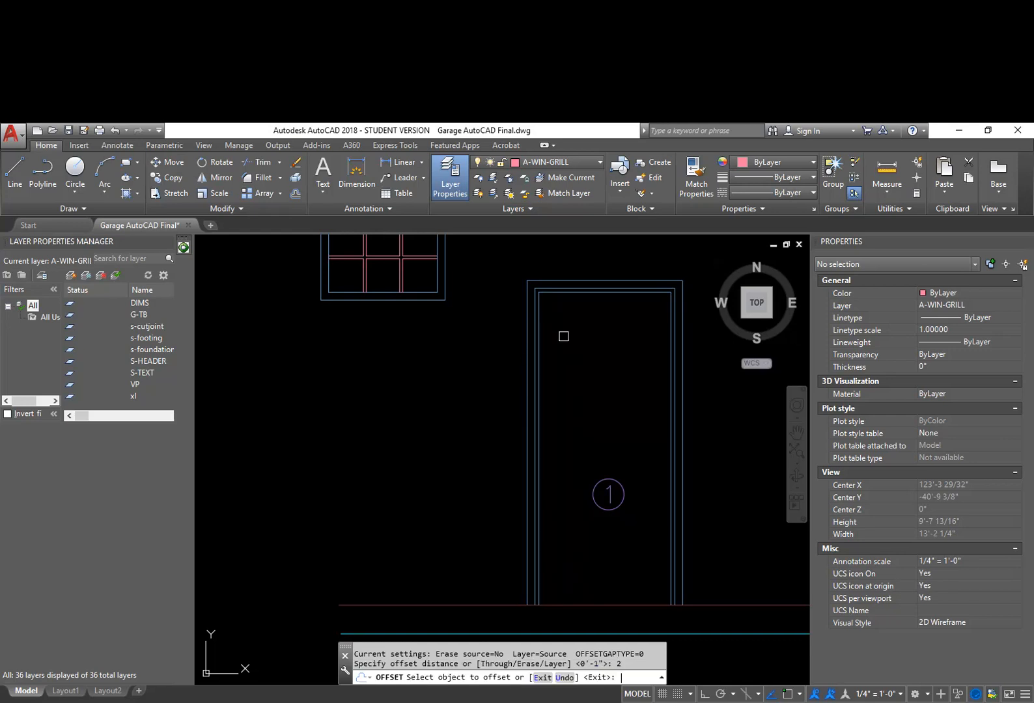
click(598, 295)
click(604, 368)
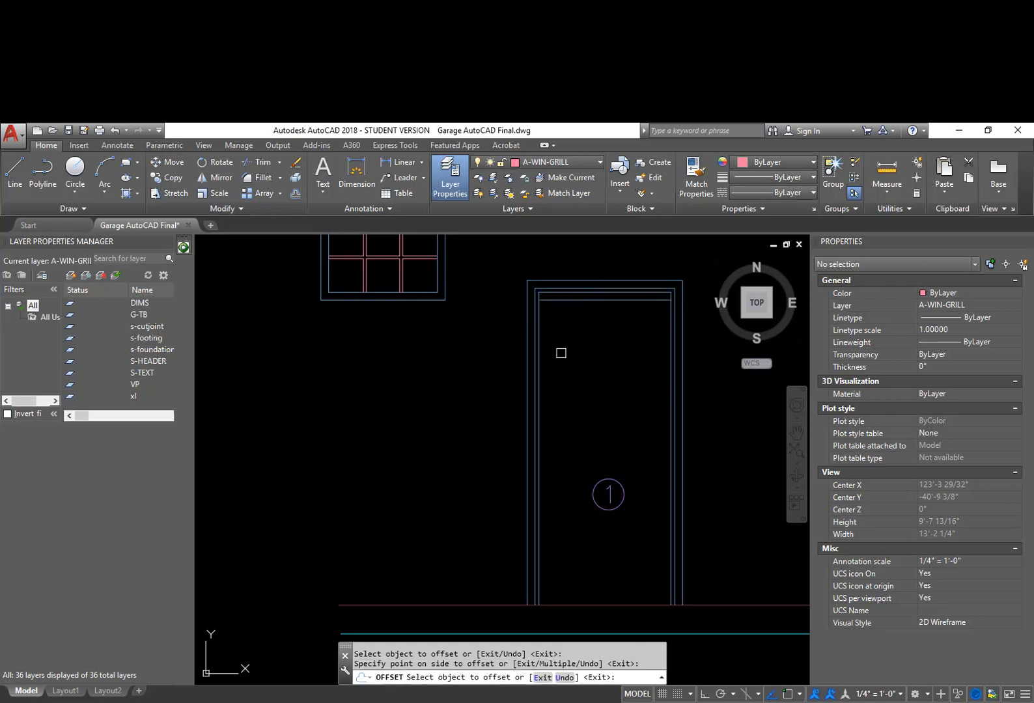
click(539, 352)
click(594, 351)
click(668, 362)
click(614, 365)
key(space)
Draw a horizontal line between the two offset side lines, just above the circled 1 tag, with object snap on
text(l)
key(space)
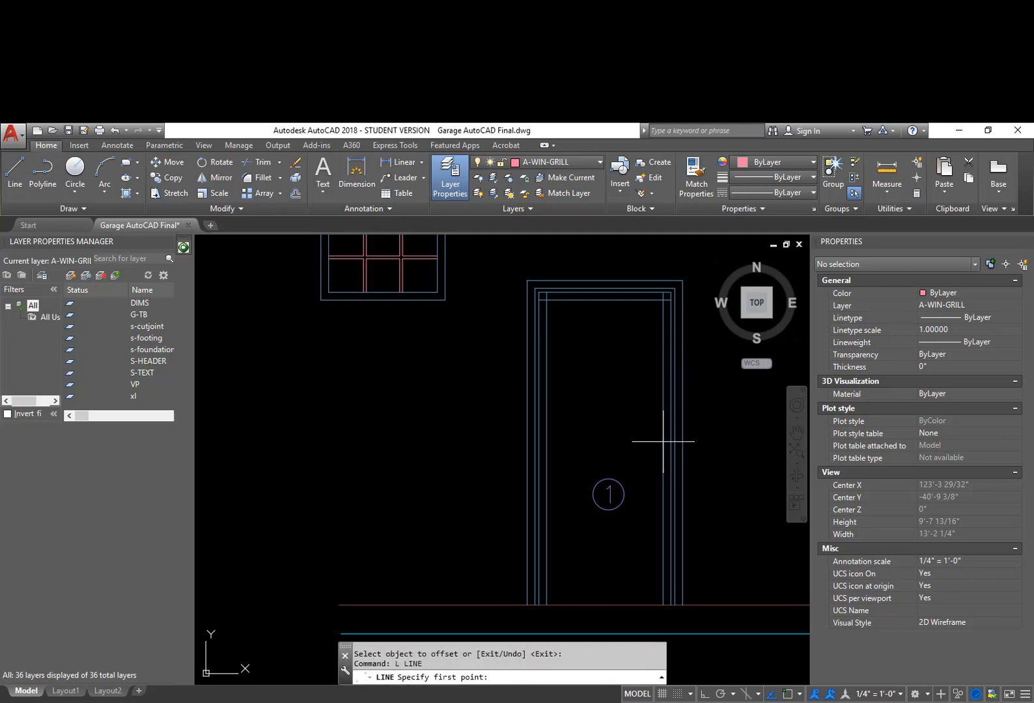
click(658, 440)
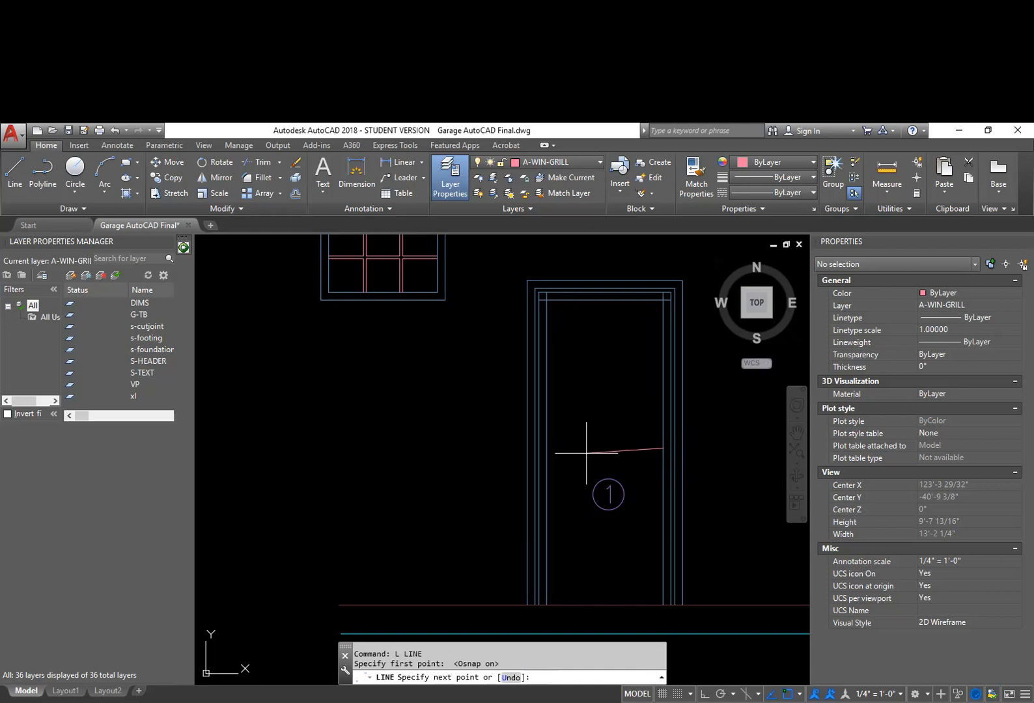
click(547, 448)
key(Escape)
key(Escape)
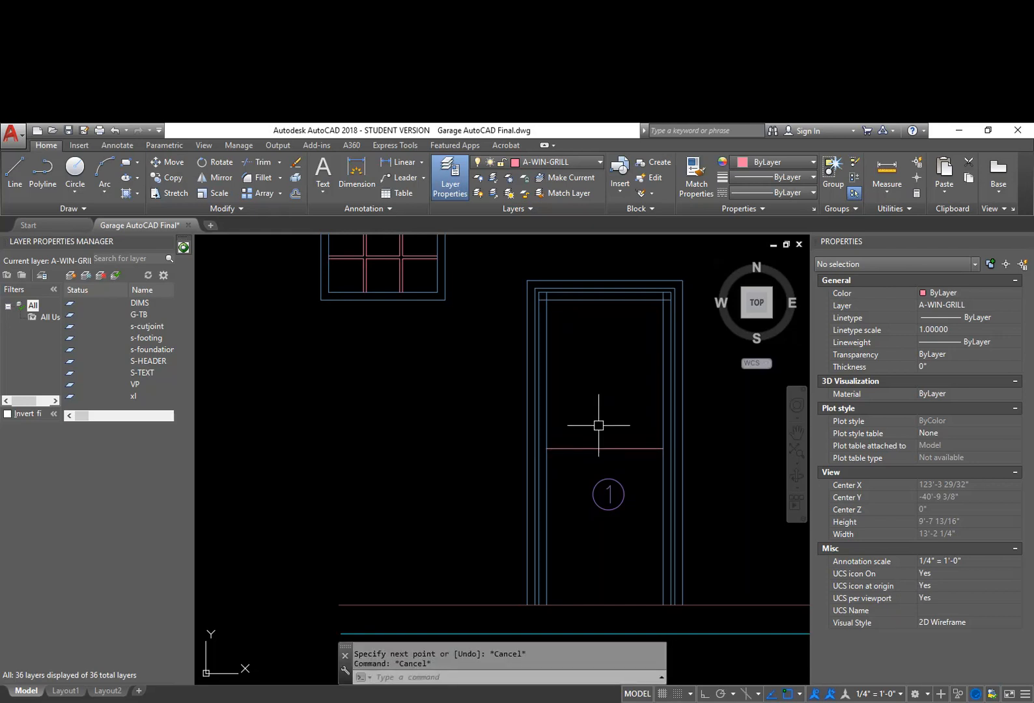
Fillet the four corners of the offset lines and the horizontal line with radius 0 to close the door's upper panel rectangle
text(f)
key(space)
click(559, 448)
click(547, 422)
key(space)
click(549, 396)
click(582, 300)
key(space)
click(598, 300)
click(661, 332)
key(space)
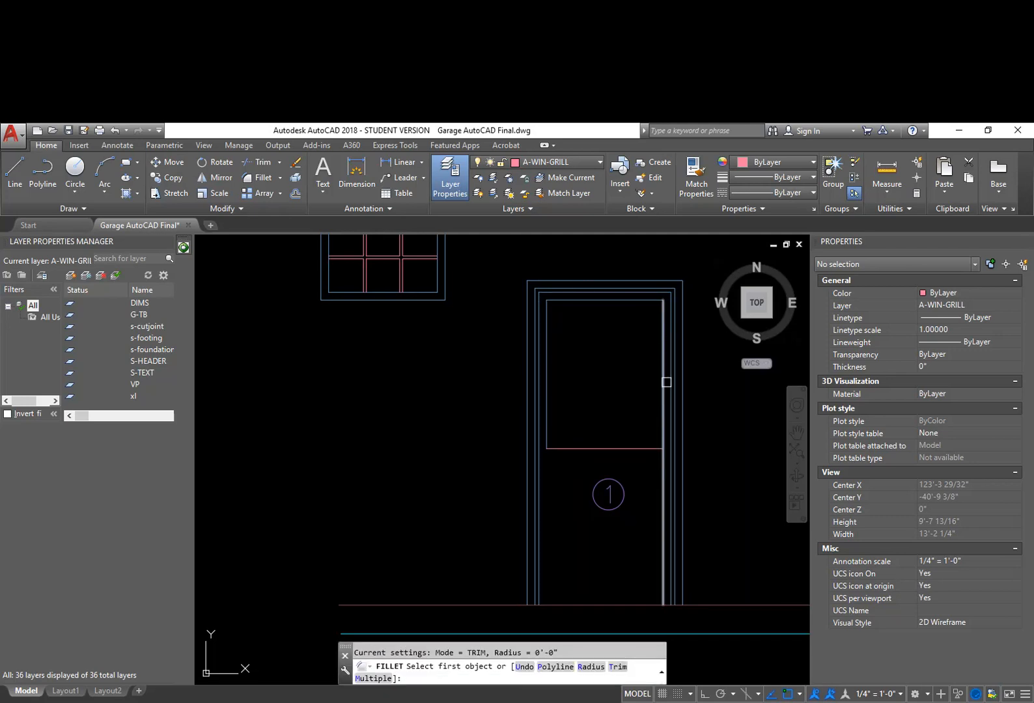
click(662, 381)
click(637, 448)
key(Escape)
key(Escape)
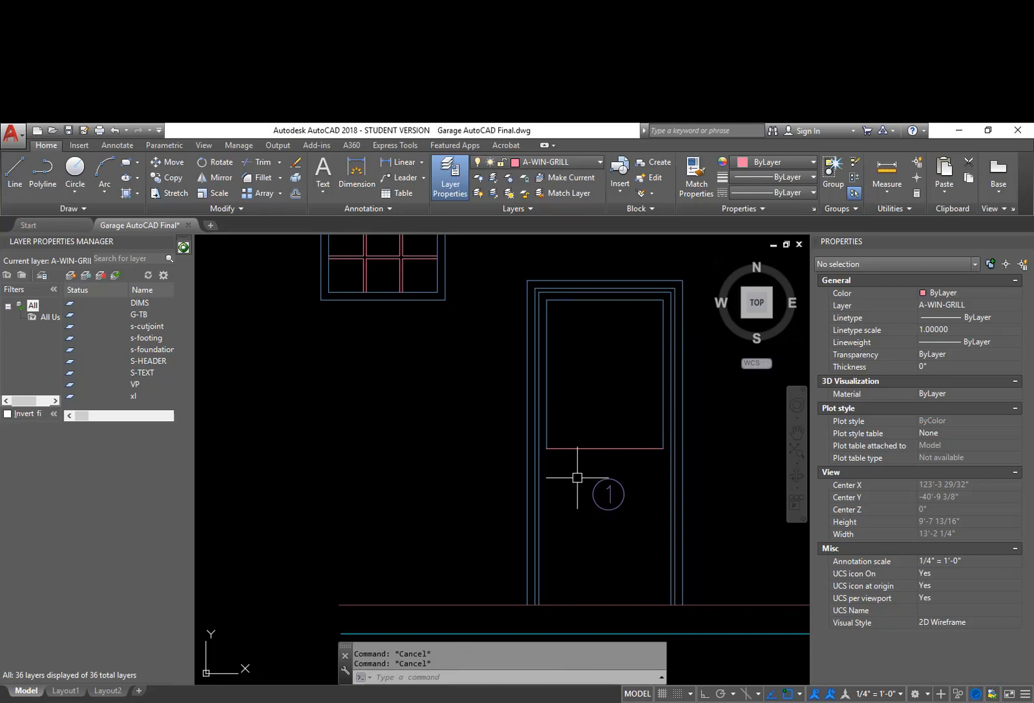
Offset both side lines of the door's upper panel rectangle 2" inward
text(o)
key(space)
key(space)
click(661, 398)
click(593, 405)
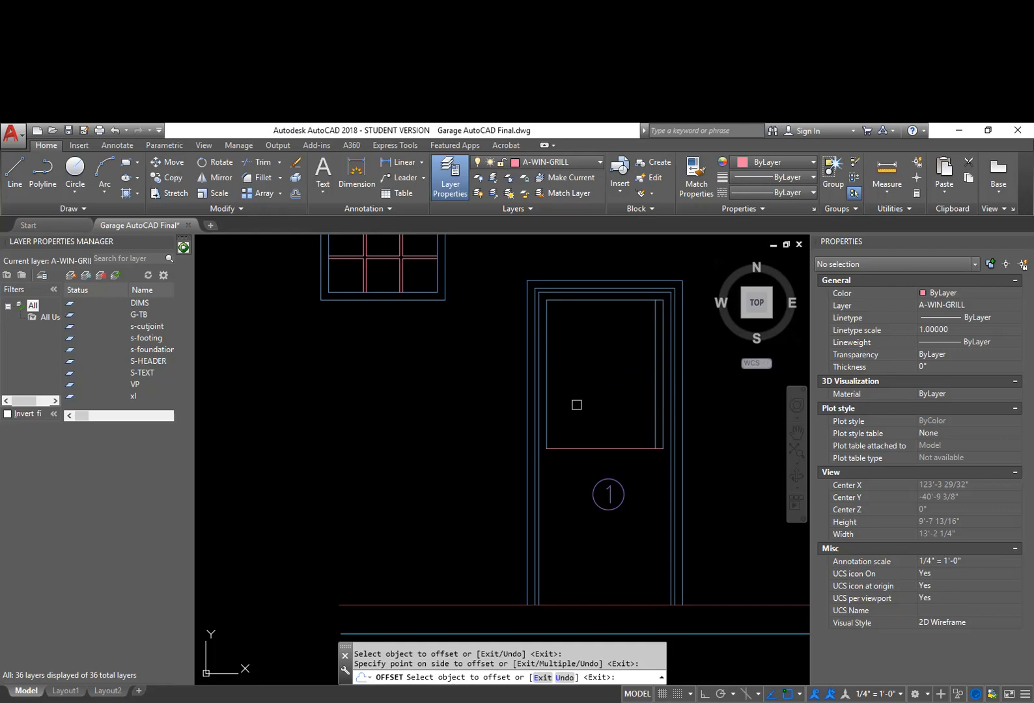
click(547, 399)
click(596, 398)
key(space)
Fillet the two offset side lines with the panel's top and bottom lines to close the four corners of the narrower rectangle
text(f)
key(space)
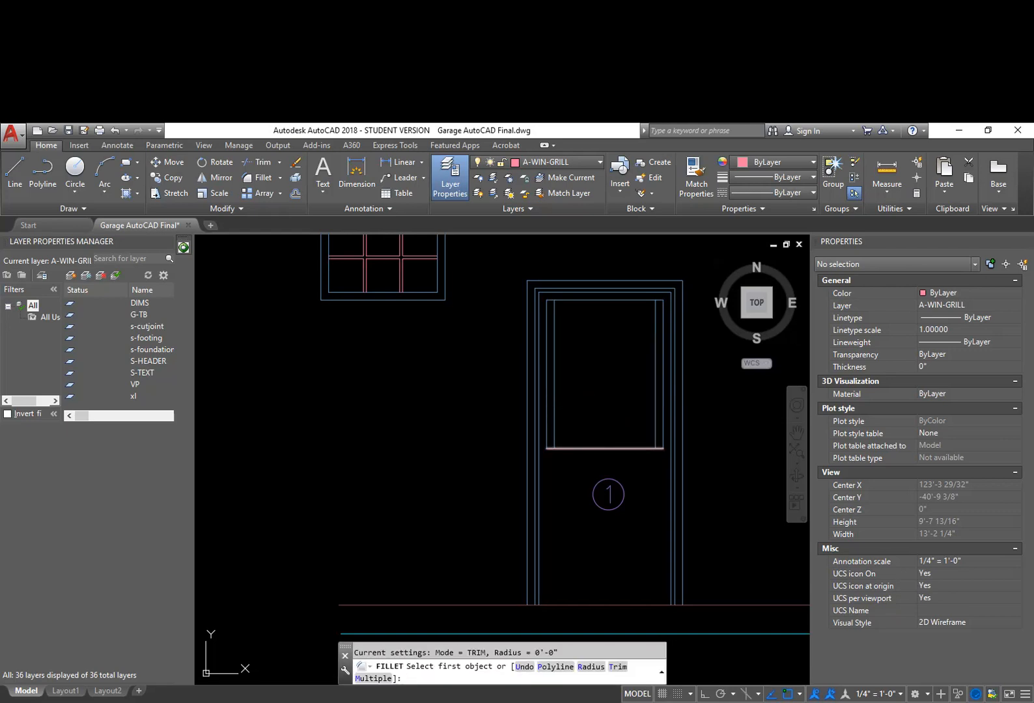
click(554, 438)
click(563, 448)
key(space)
click(555, 407)
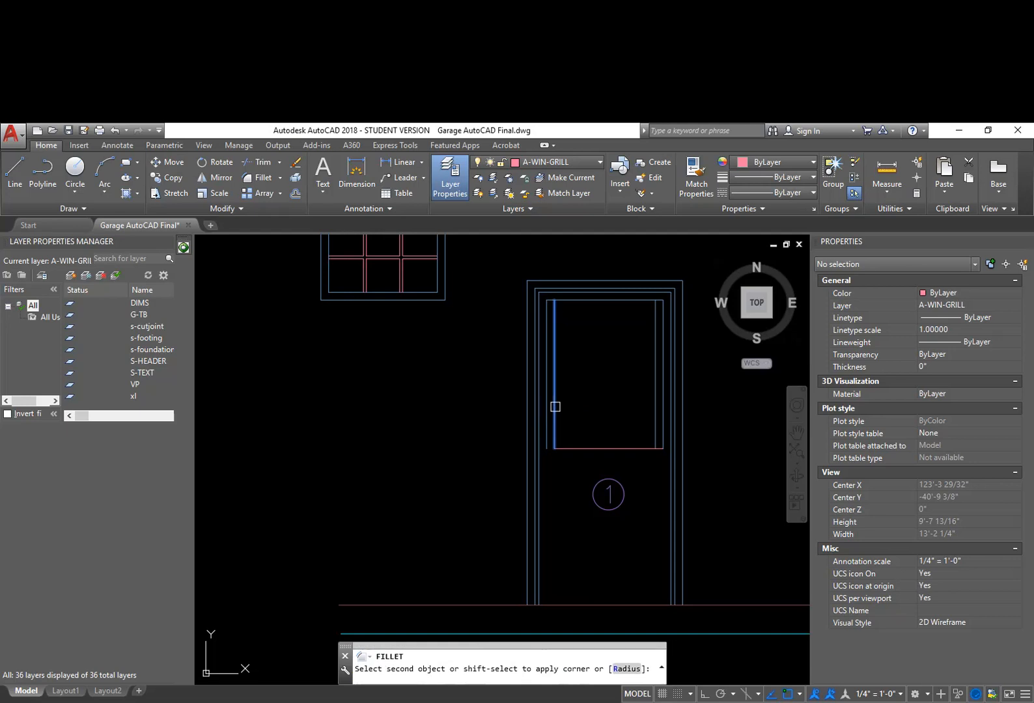
click(588, 300)
key(space)
click(625, 305)
click(654, 331)
key(space)
click(655, 358)
click(647, 446)
key(space)
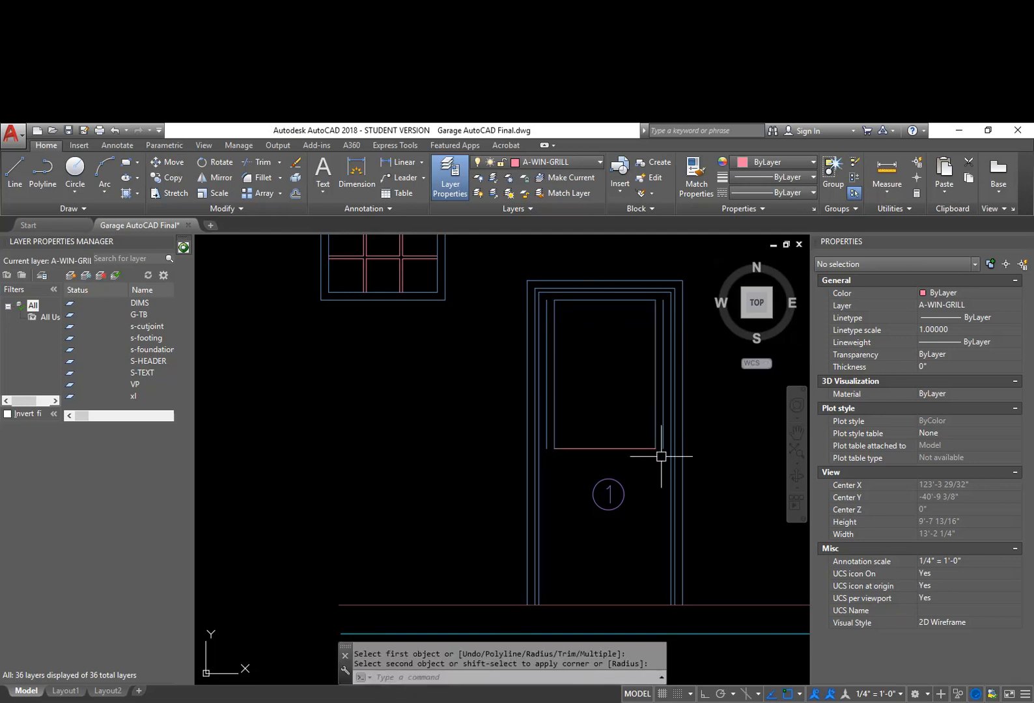
Erase the two leftover outer side lines of the original door panel
key(Escape)
click(662, 442)
text(e)
key(Return)
text(e)
key(Return)
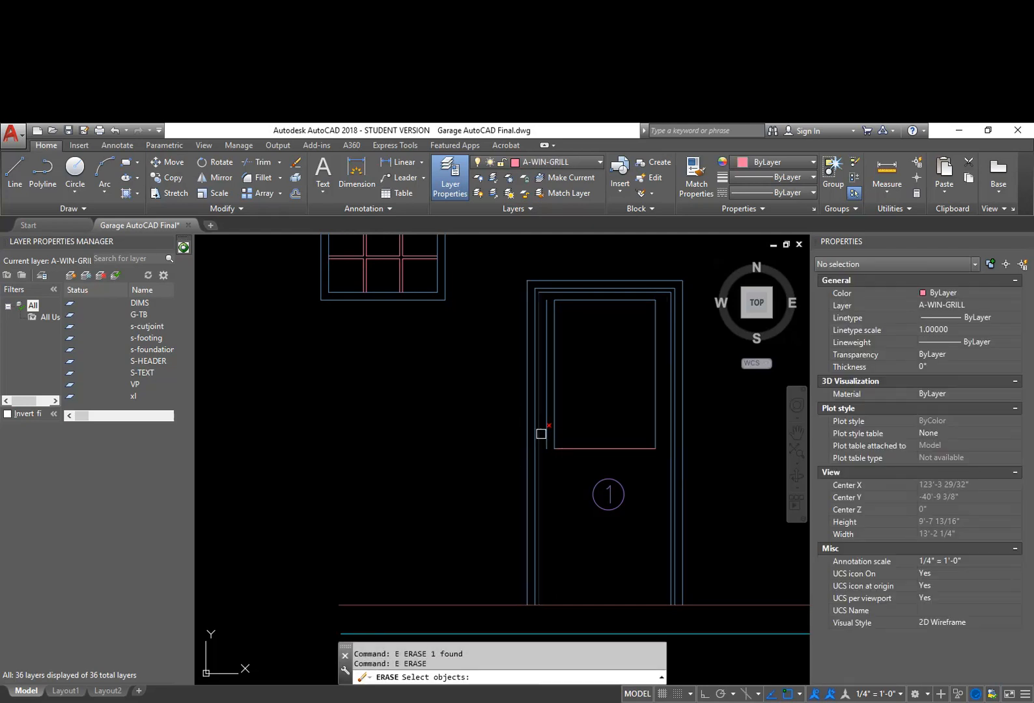
key(Return)
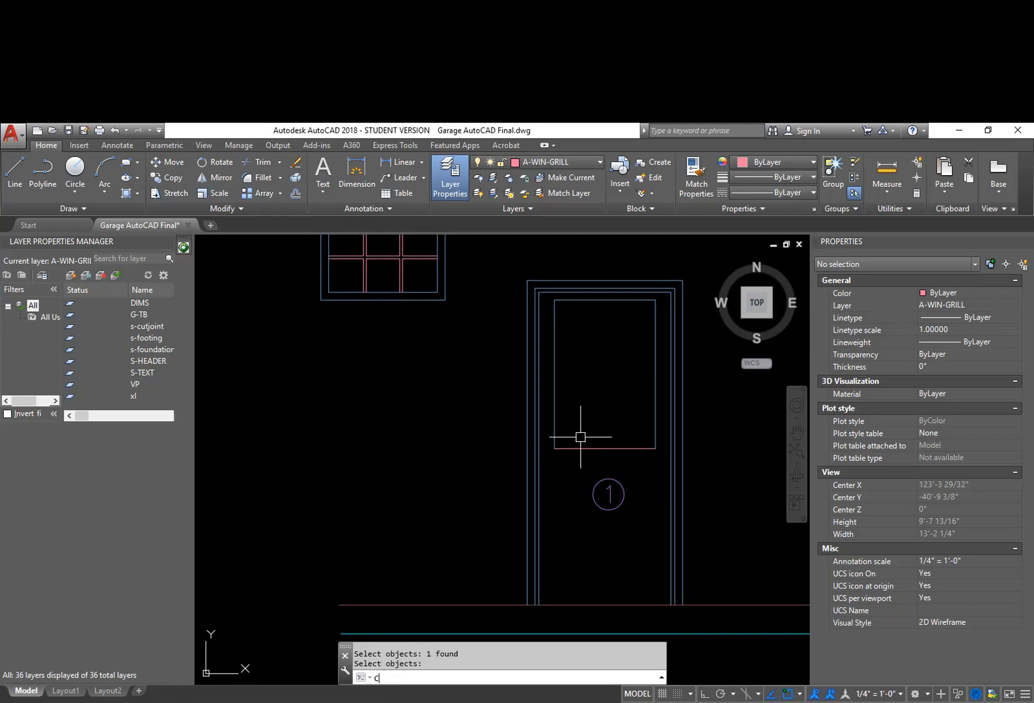
Copy the door's panel rectangle to the empty area below the copied window sash
text(c)
key(Escape)
scroll(596, 433, down, 2)
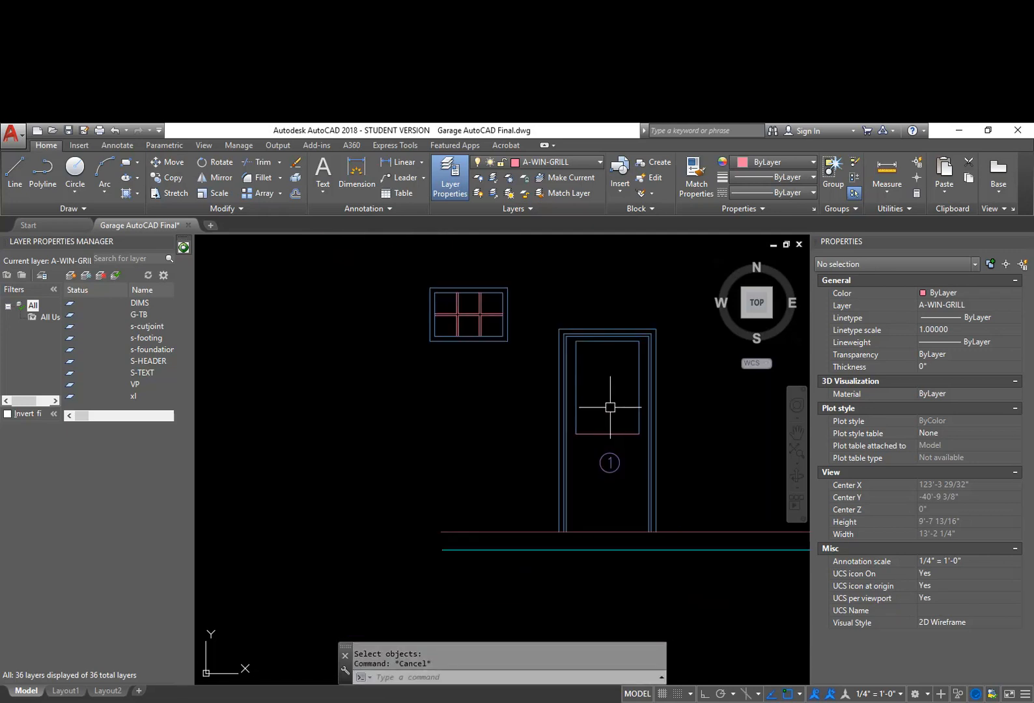
scroll(606, 429, up, 2)
middle_drag(614, 408, 613, 438)
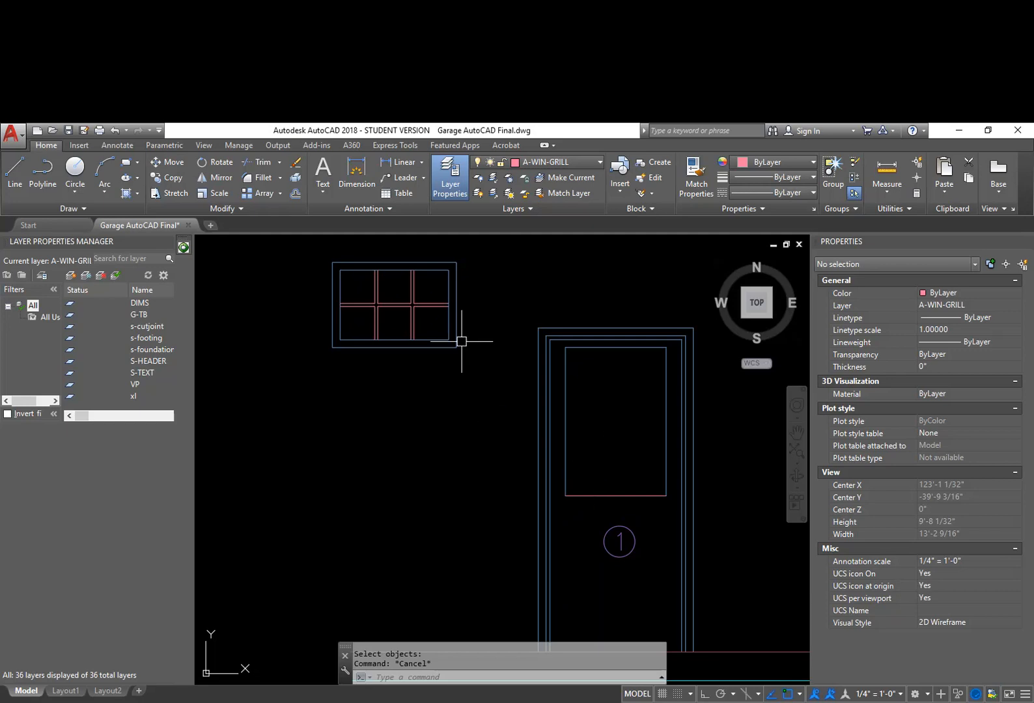
text(cp)
key(Return)
text(w)
key(Return)
click(558, 504)
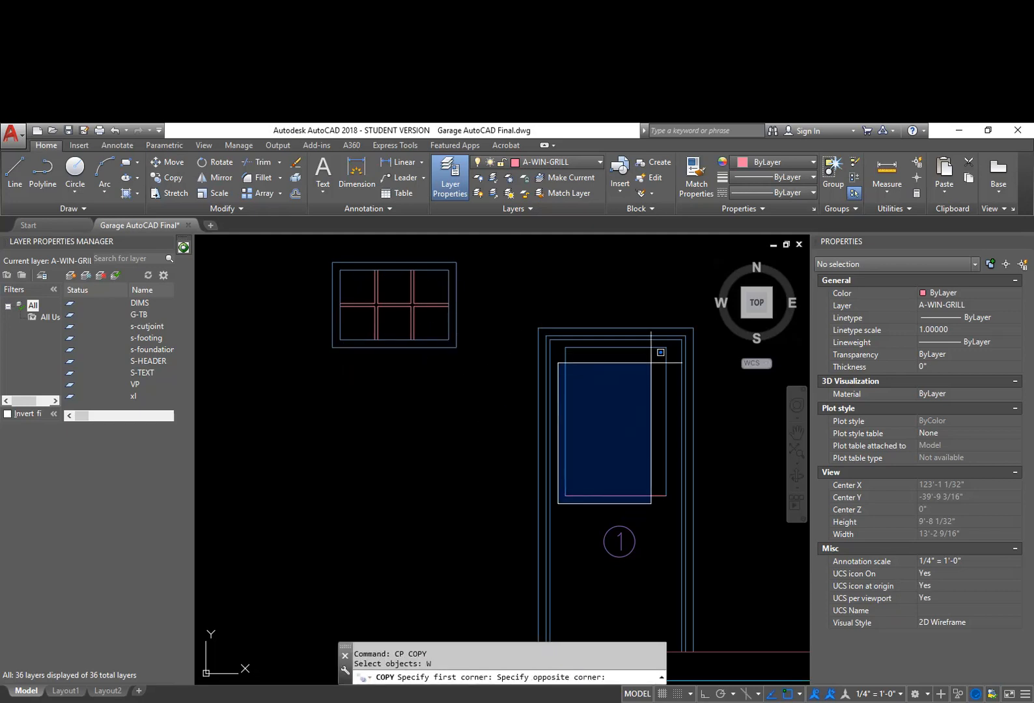
click(700, 316)
key(Return)
click(638, 396)
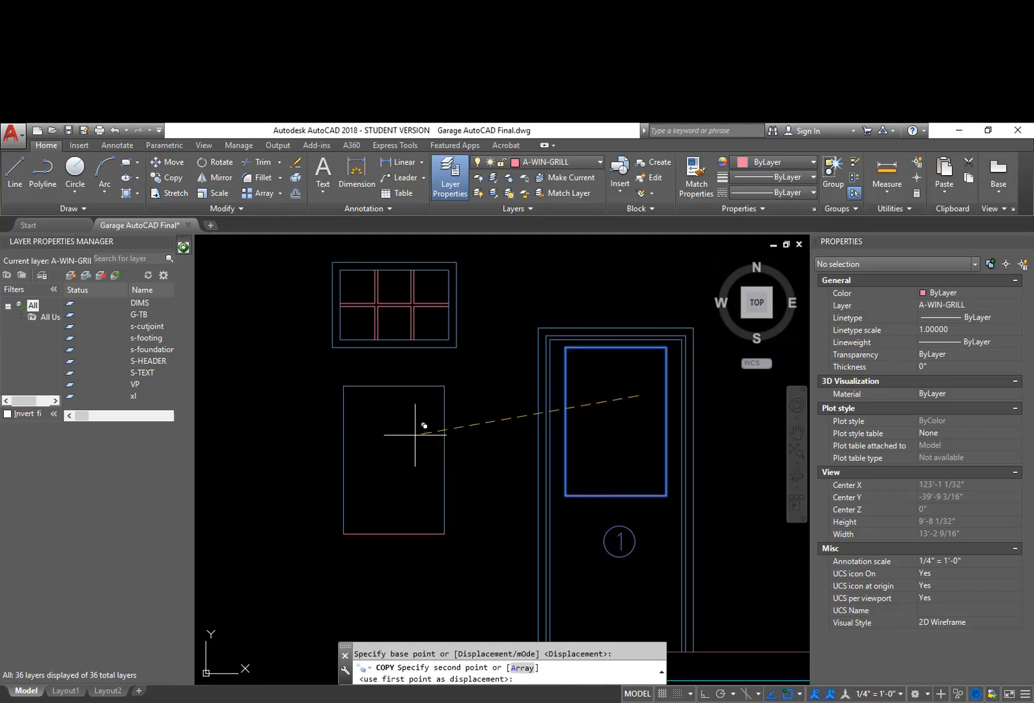
click(414, 436)
key(Escape)
Move the copied rectangle so its top edge's midpoint meets the midpoint of the window sash's bottom edge
middle_drag(445, 508, 456, 452)
text(m)
key(Return)
click(485, 523)
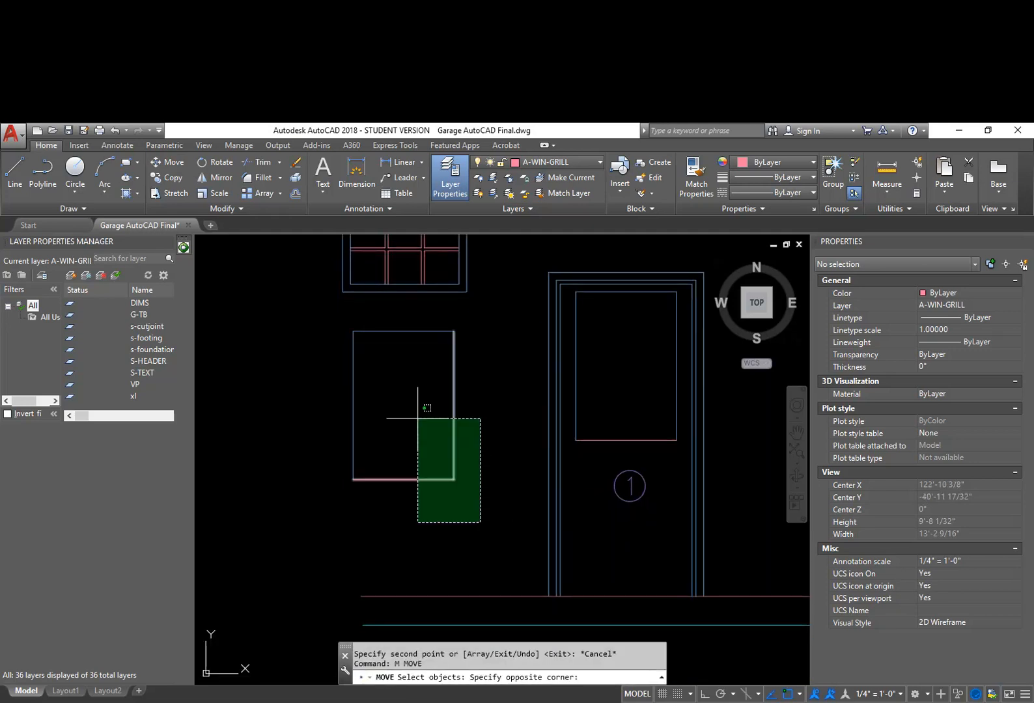
click(283, 287)
key(Return)
click(401, 334)
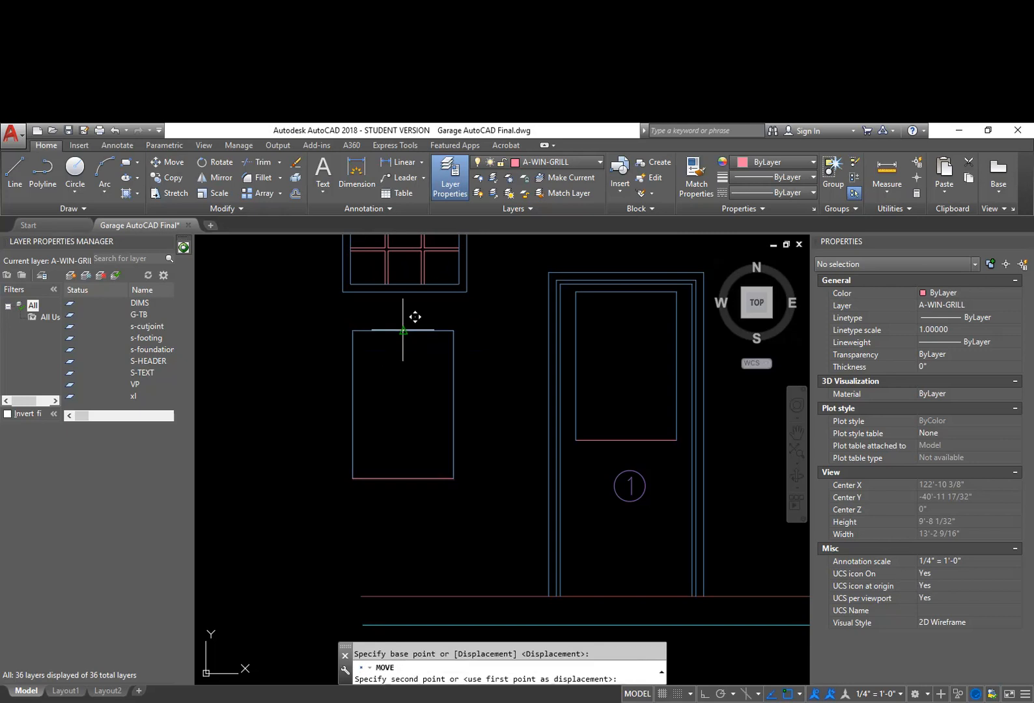
click(409, 293)
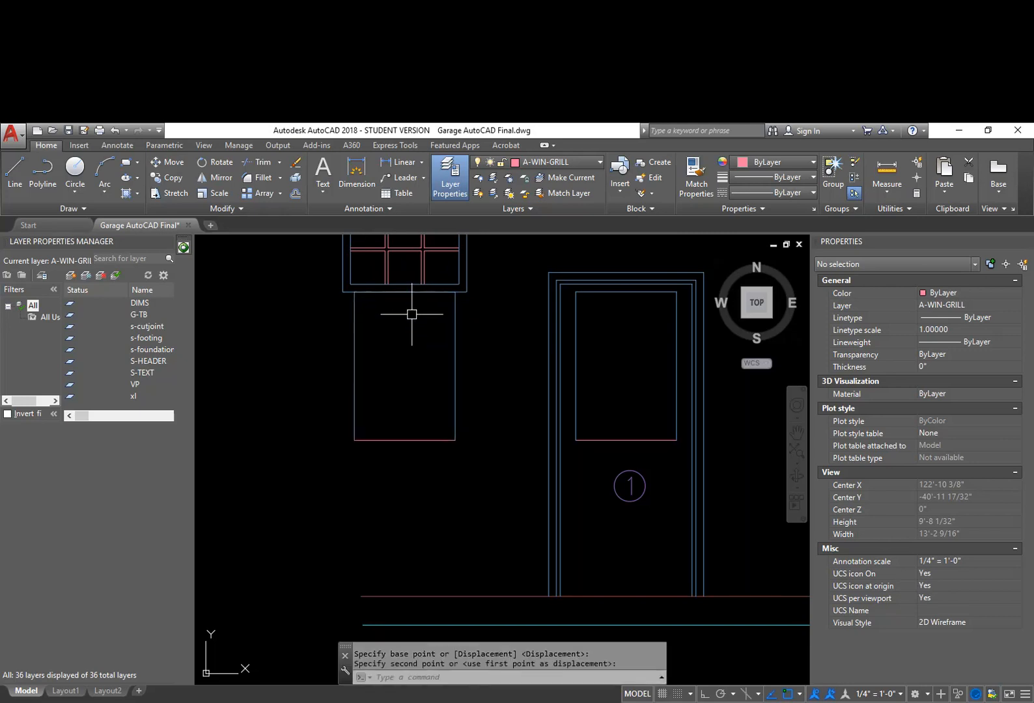
Move the copied rectangle straight down a short distance from the sash with ortho on
text(m)
key(Return)
text(p)
key(Return)
key(Return)
click(506, 333)
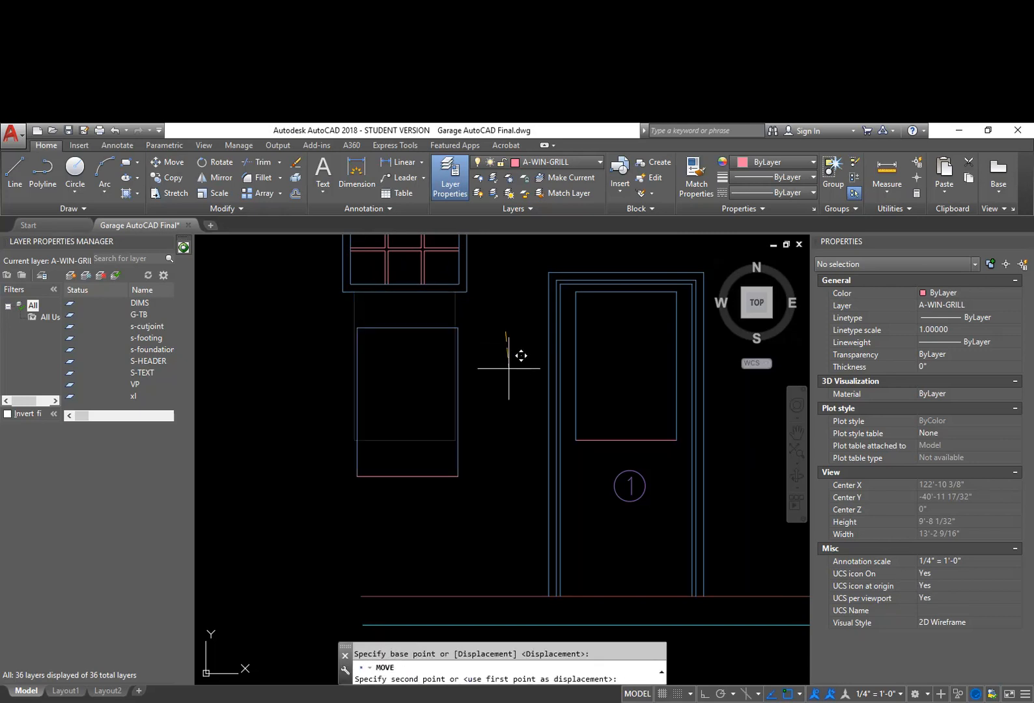
key(F8)
click(510, 366)
middle_drag(485, 332, 484, 376)
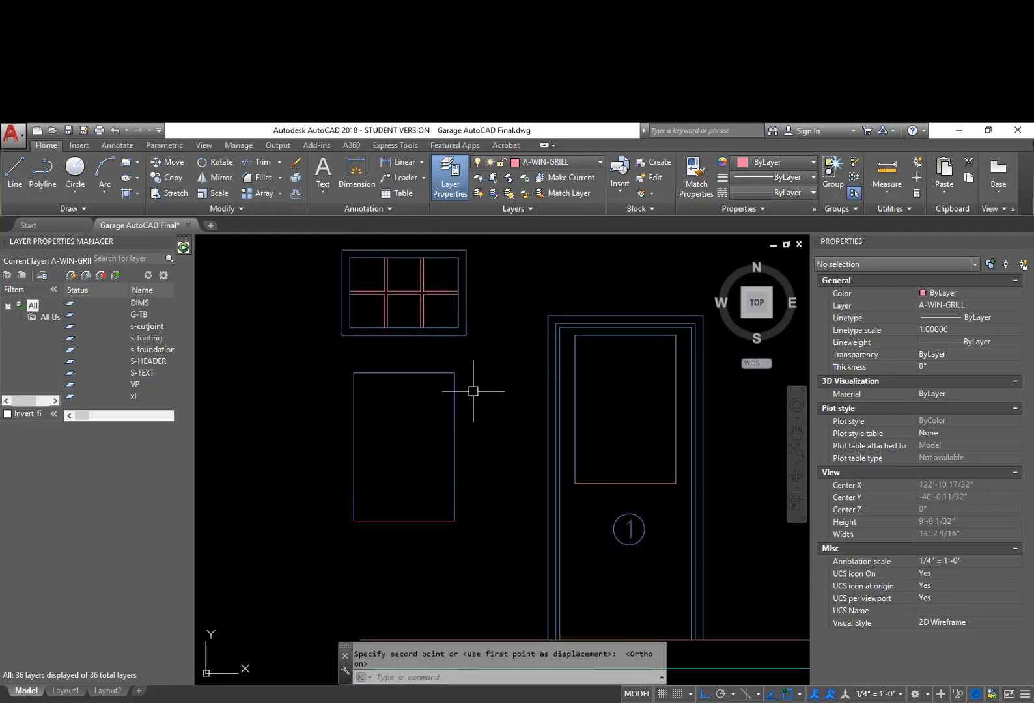
Draw vertical guide lines from both top corners of the copied rectangle up past the top of the window sash
text(l)
key(Return)
click(454, 373)
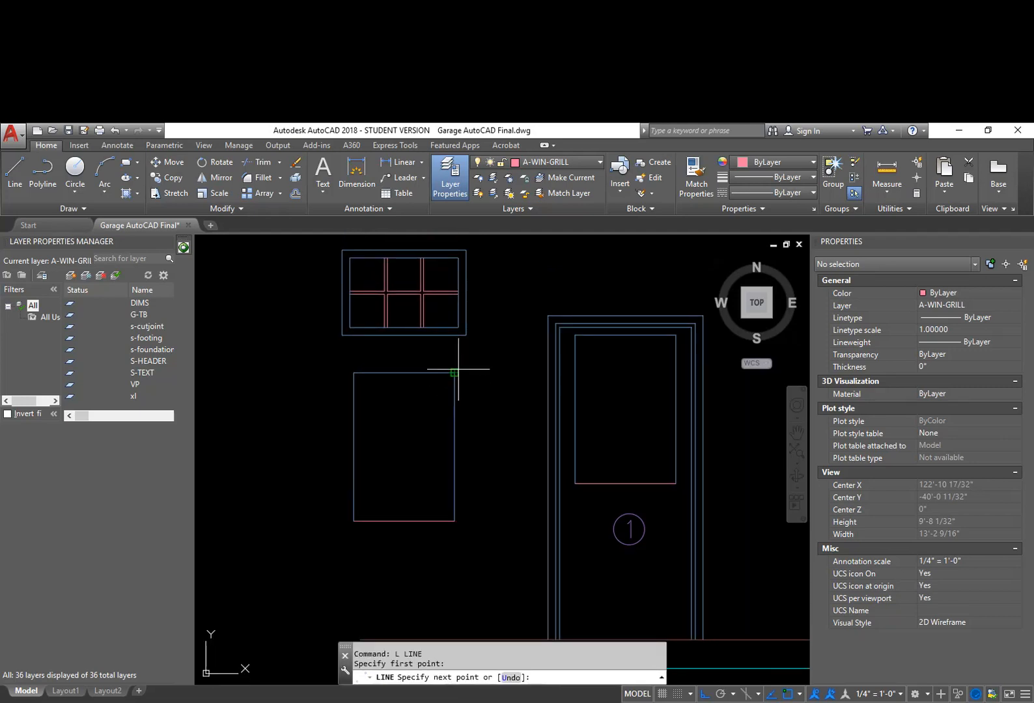
middle_drag(476, 363, 473, 397)
key(Escape)
key(Return)
click(351, 407)
key(Escape)
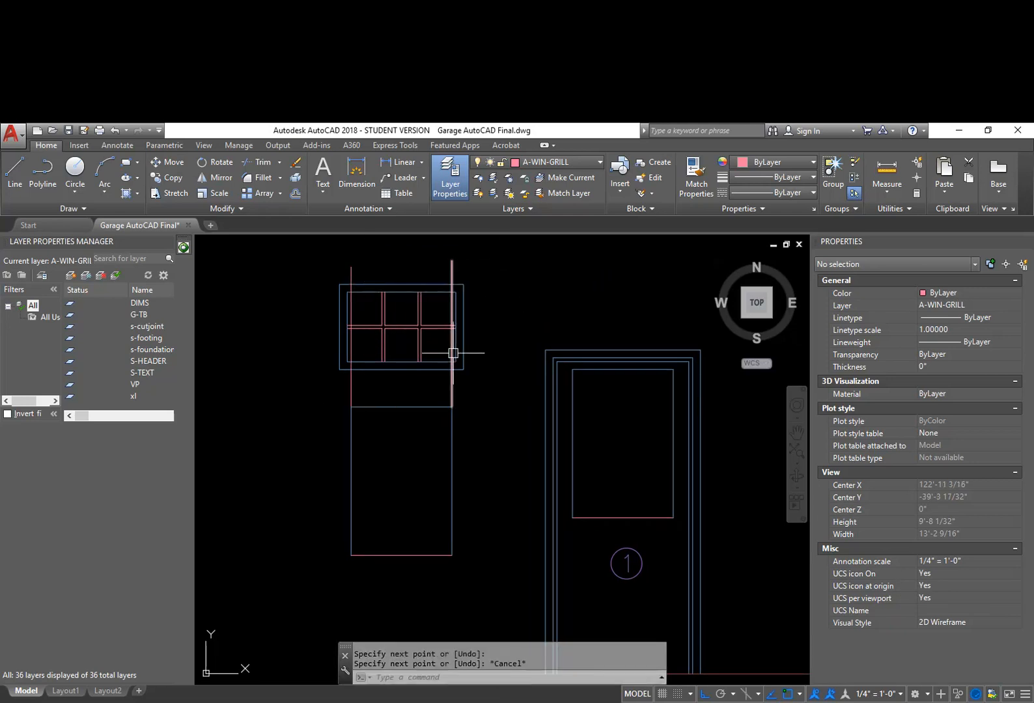
Stretch the right side of the window sash inward so its outer edge meets the right guide line
scroll(456, 357, up, 4)
text(s)
key(Return)
click(493, 417)
middle_drag(457, 257, 448, 358)
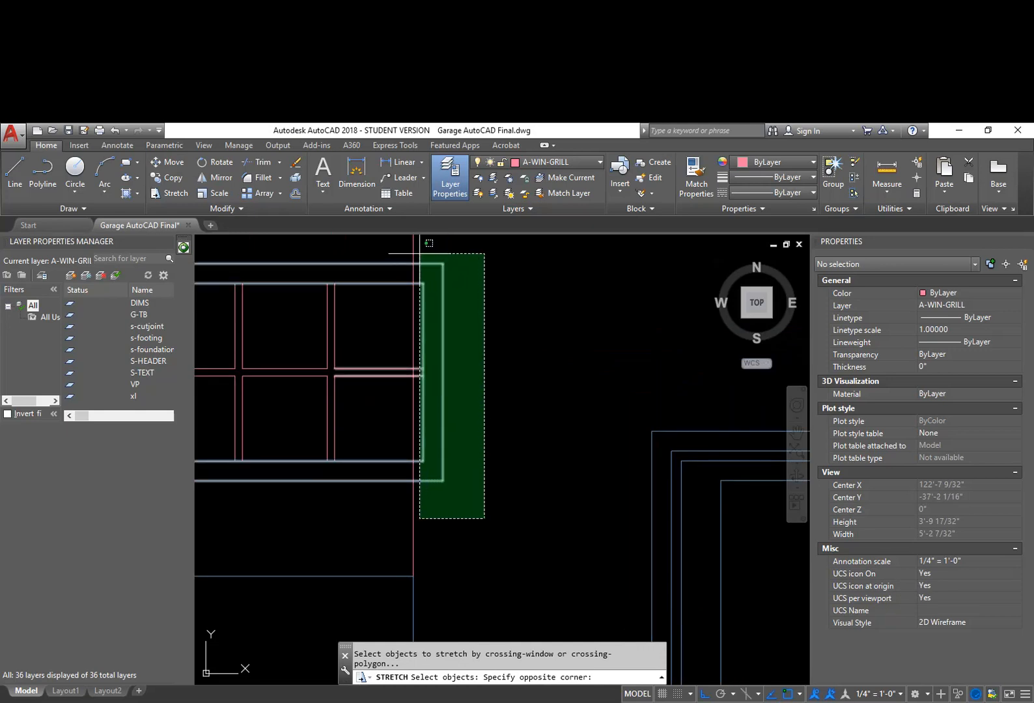
click(420, 253)
middle_drag(420, 255, 442, 336)
mouse_move(482, 412)
middle_down()
mouse_move(470, 308)
mouse_move(478, 365)
middle_up()
key(Return)
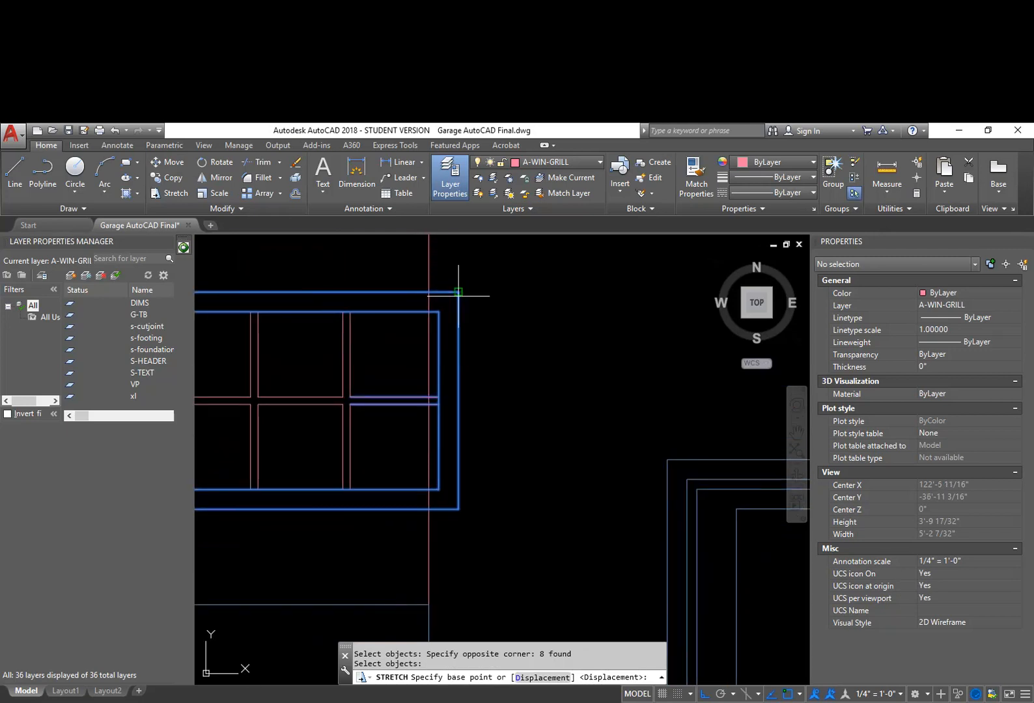
click(458, 291)
click(428, 292)
scroll(376, 455, down, 4)
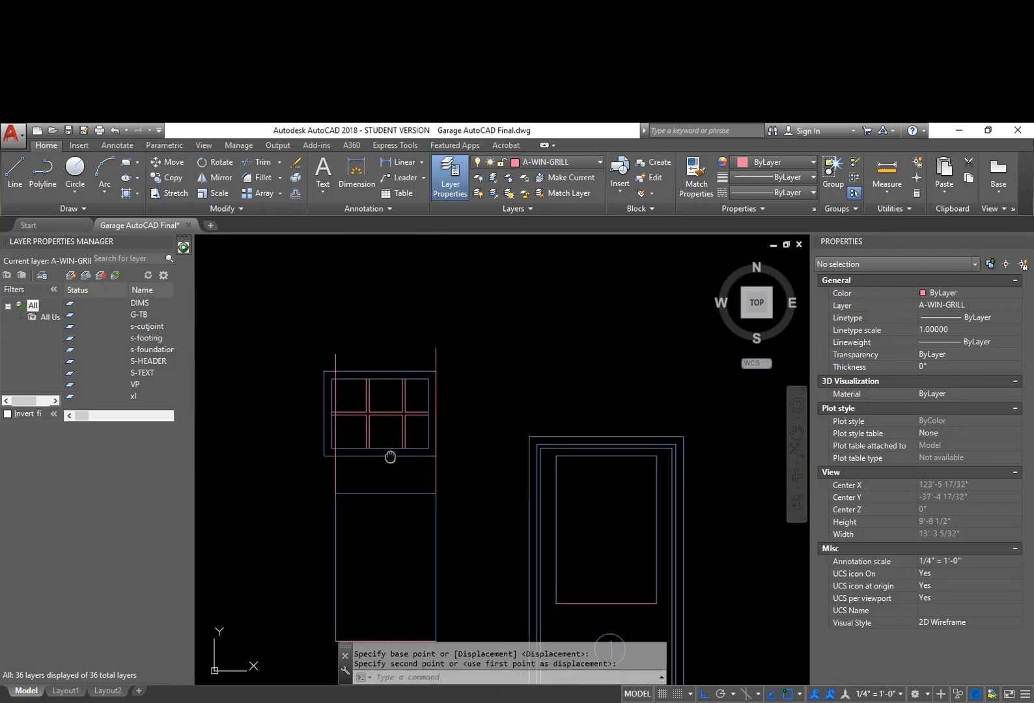
Stretch the left side of the window sash inward so its outer edge meets the left guide line
scroll(364, 443, up, 3)
key(Return)
text(C)
key(Return)
scroll(347, 407, down, 3)
scroll(349, 410, up, 4)
click(350, 404)
scroll(321, 351, down, 2)
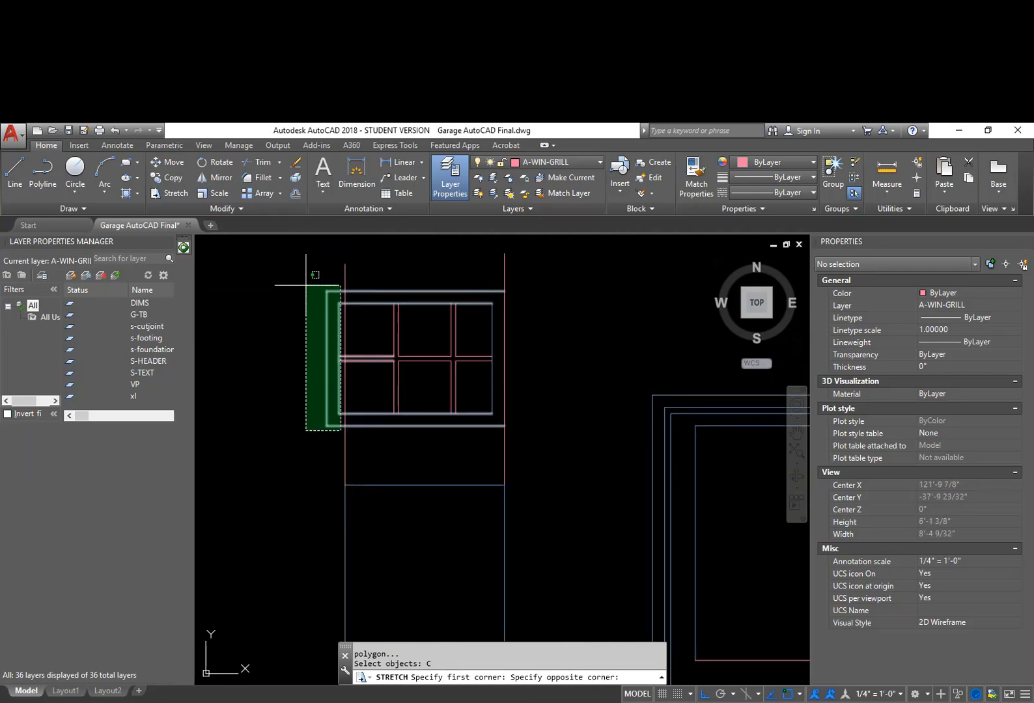
click(306, 289)
key(Return)
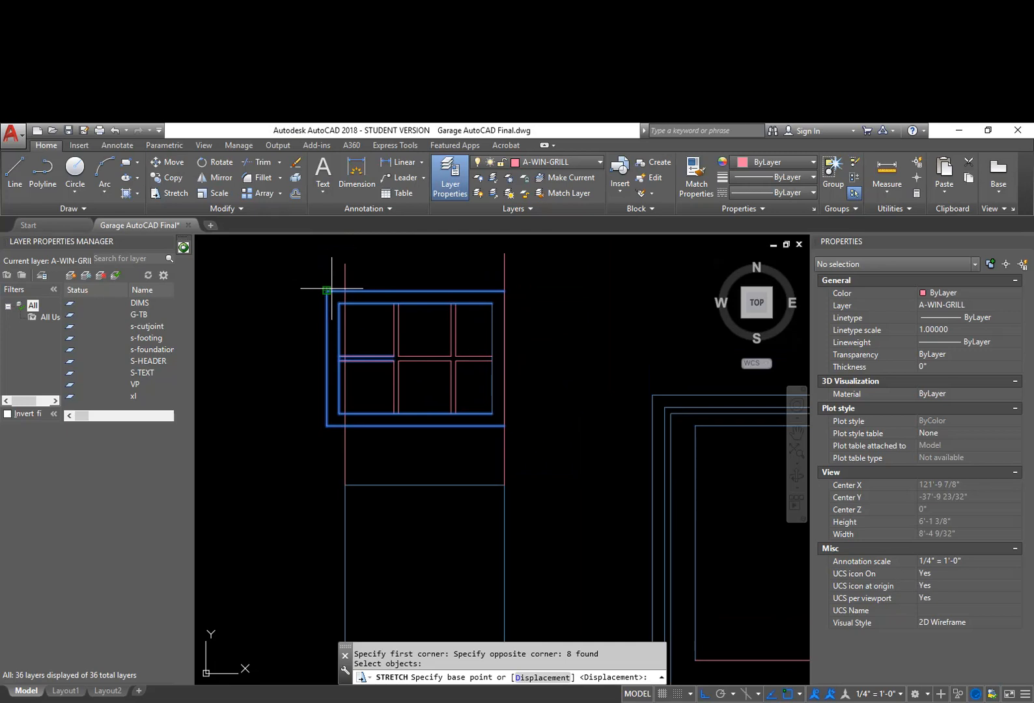
click(330, 289)
click(345, 291)
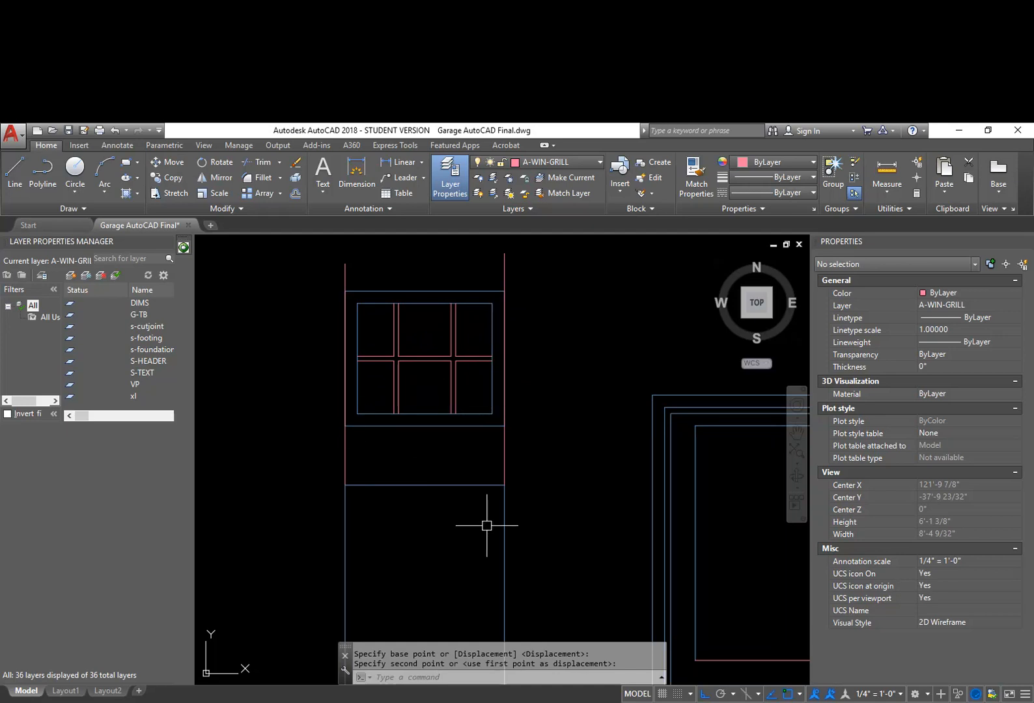
Copy the rectangle below the sash to its left and erase the two guide line copies above the new rectangle
scroll(508, 417, down, 3)
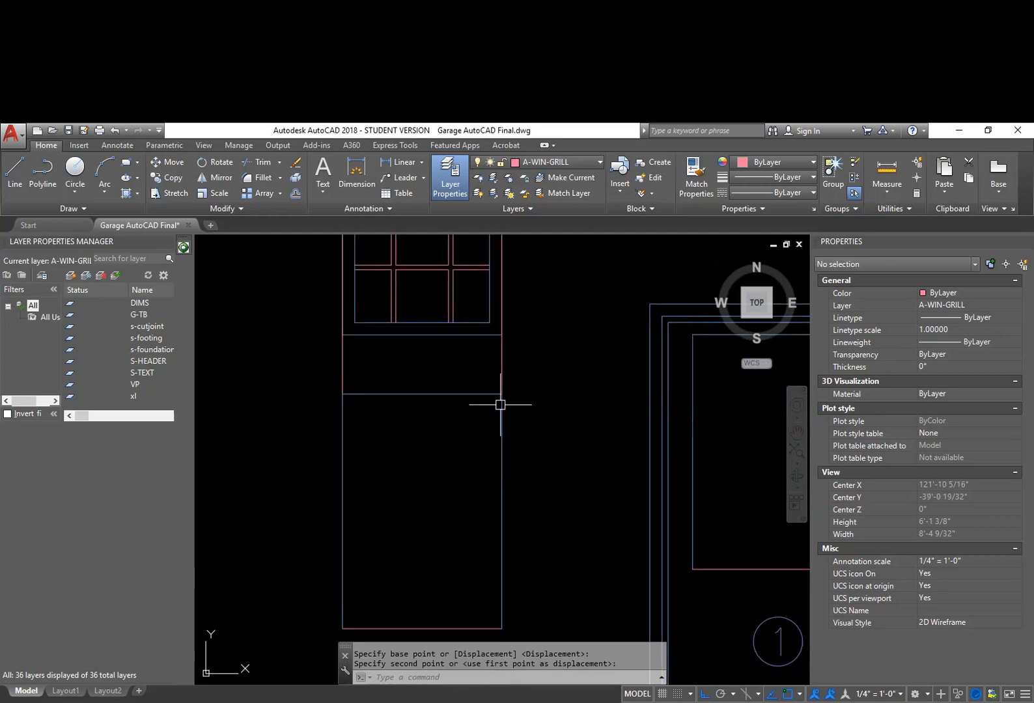
text(p)
key(Return)
click(547, 545)
click(378, 370)
key(Return)
click(487, 449)
click(342, 325)
key(Escape)
click(380, 345)
click(245, 306)
text(e)
key(Return)
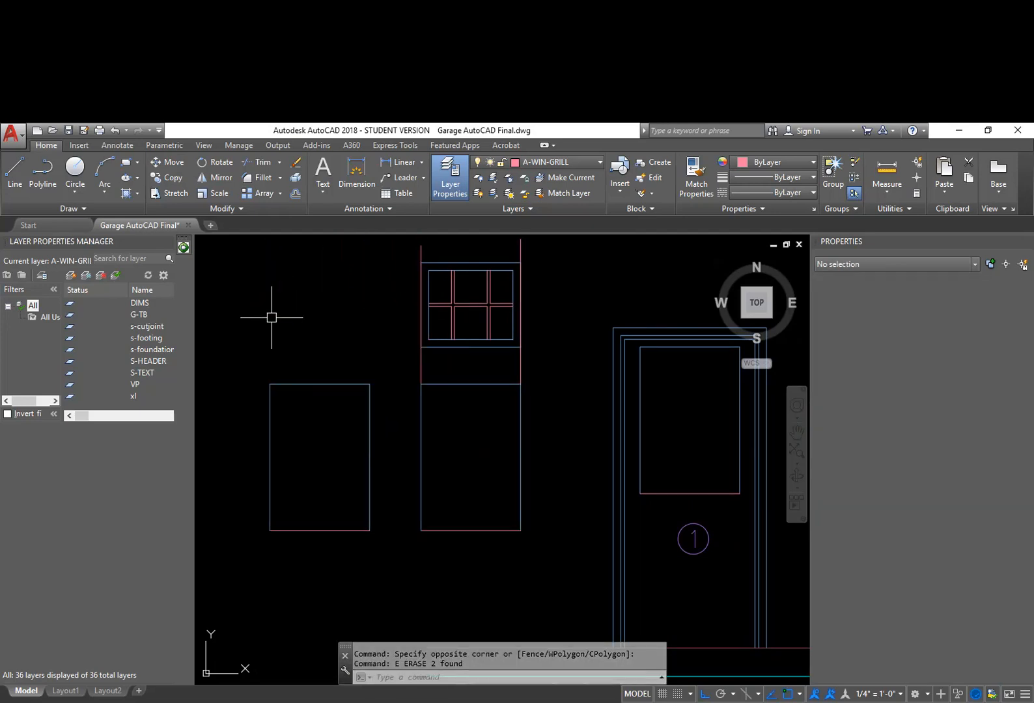
Move the left rectangle so its top right corner meets the top left corner of the window sash
text(m)
key(Return)
click(387, 541)
click(253, 348)
key(Return)
click(370, 384)
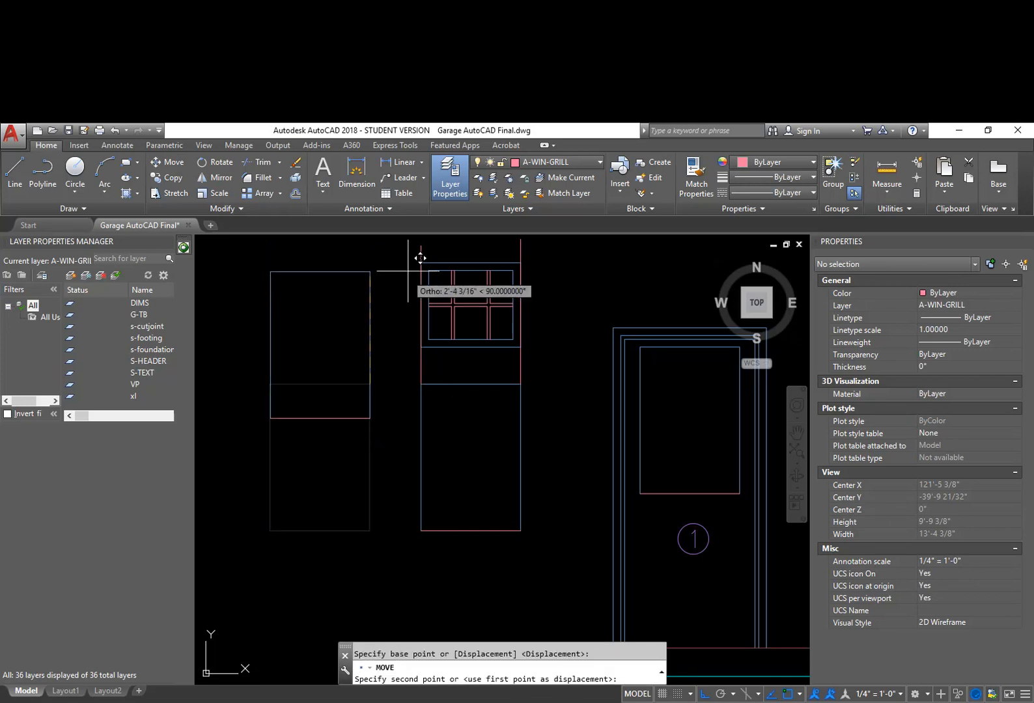
click(421, 263)
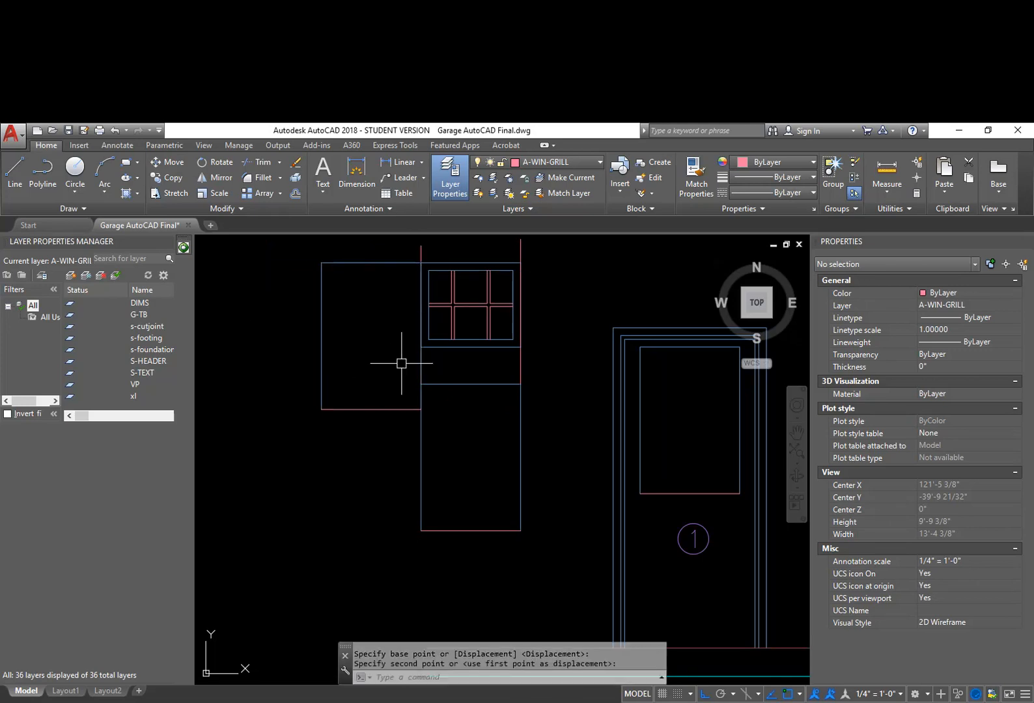
Move the left rectangle horizontally away from the window sash, keeping their top edges aligned
text(m)
key(Return)
click(403, 410)
key(Return)
click(484, 470)
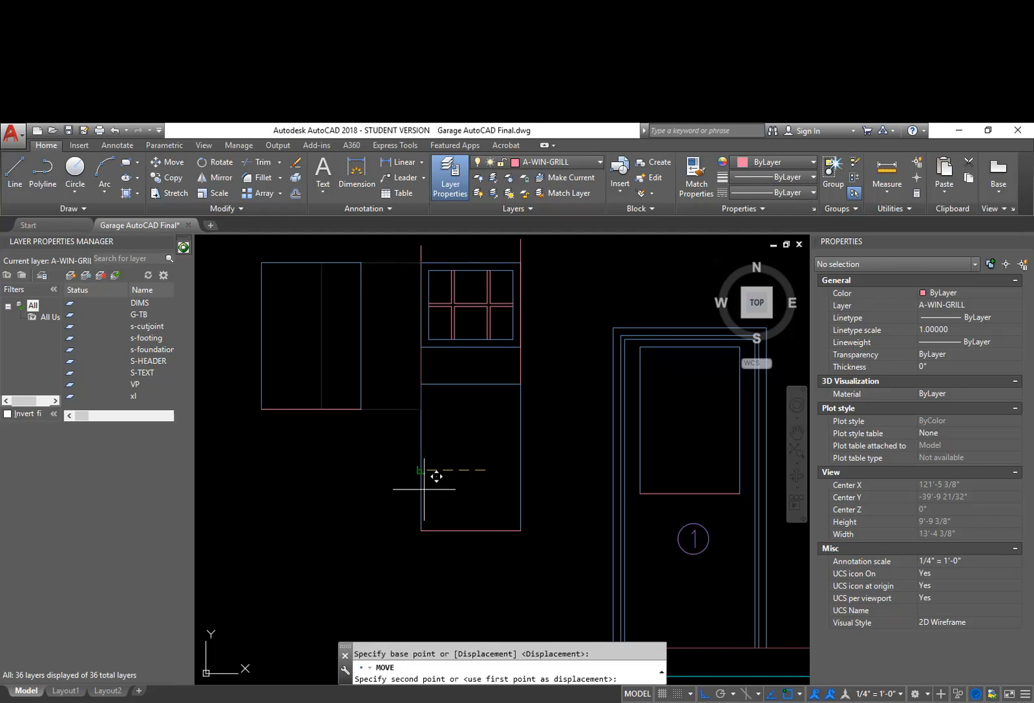
key(Escape)
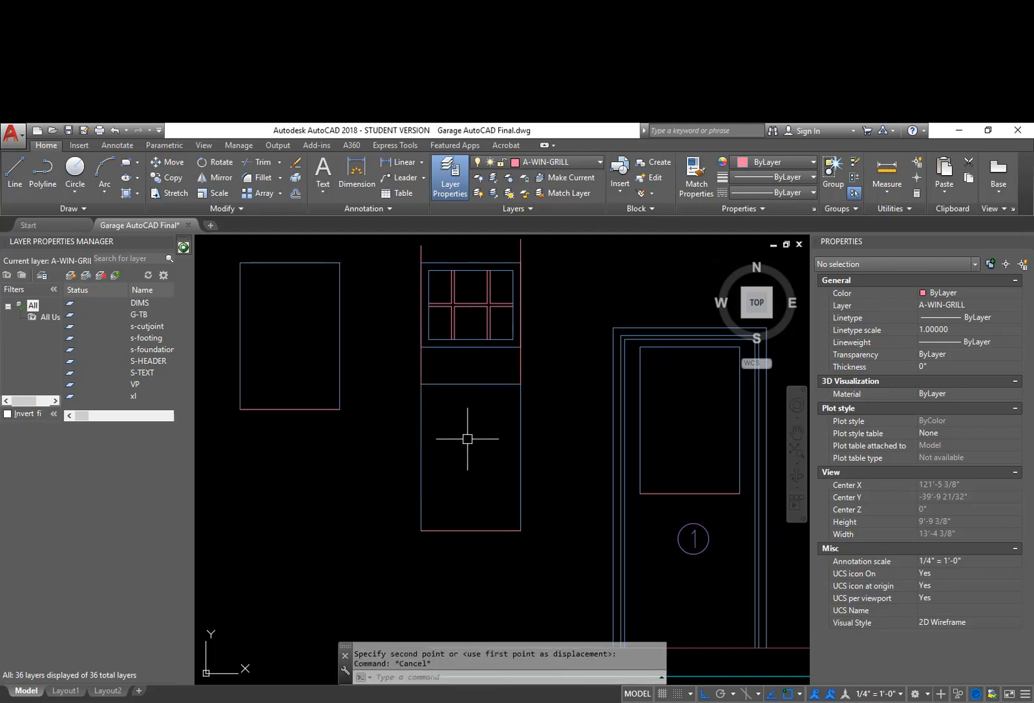
Erase the two vertical guide lines running through the window sash
key(Return)
click(529, 373)
click(423, 358)
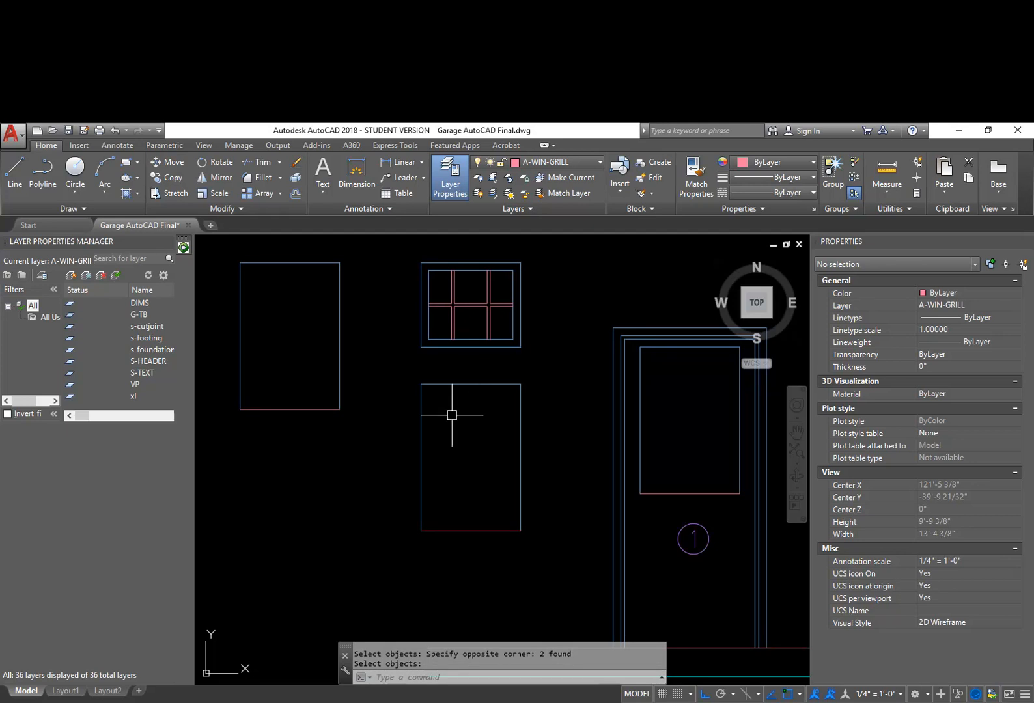
Move the rectangle below the sash straight down to clear space beneath the sash
middle_drag(478, 477, 467, 455)
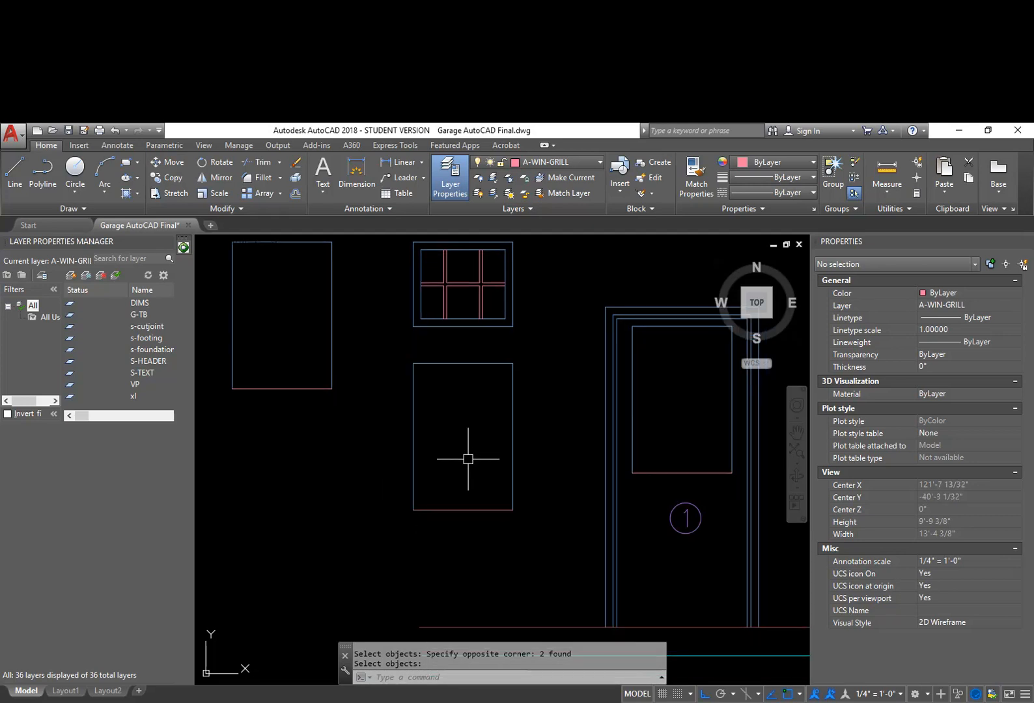
key(Escape)
text(m)
key(Return)
click(540, 549)
click(389, 344)
key(Return)
click(558, 393)
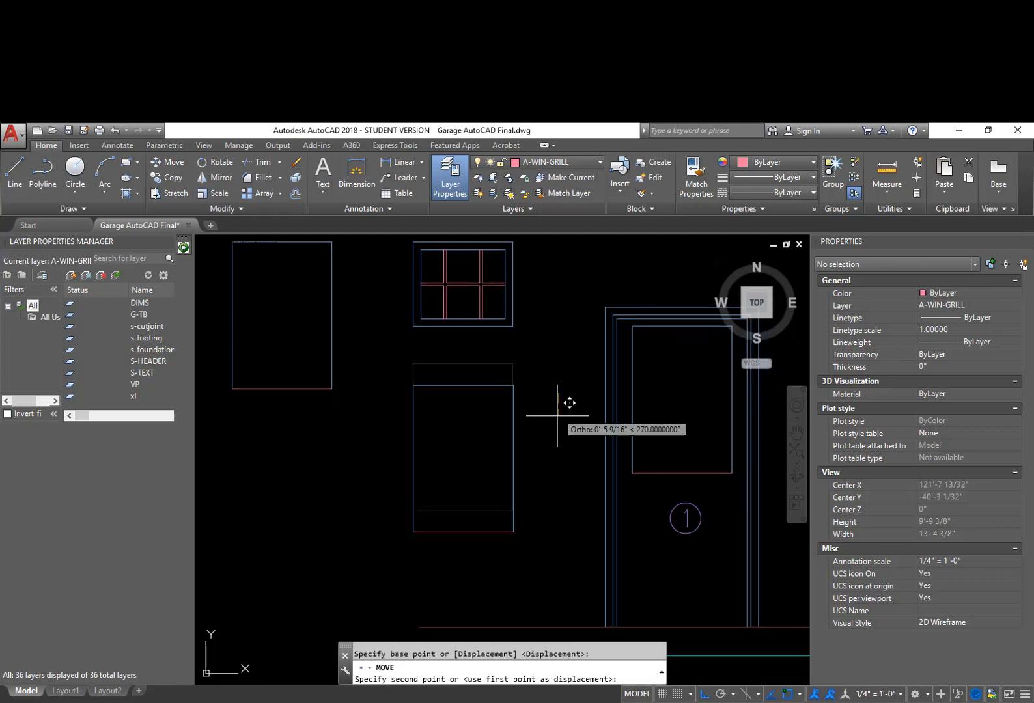
click(554, 455)
key(Escape)
Draw a horizontal guide line from the left rectangle's bottom right corner to just past the right side of the sash
text(l)
key(Return)
click(332, 388)
click(545, 388)
key(Escape)
key(Return)
click(332, 242)
key(Escape)
Stretch the bottom part of the window sash and its lower muntins straight down to the horizontal guide line
text(s)
key(Return)
click(543, 334)
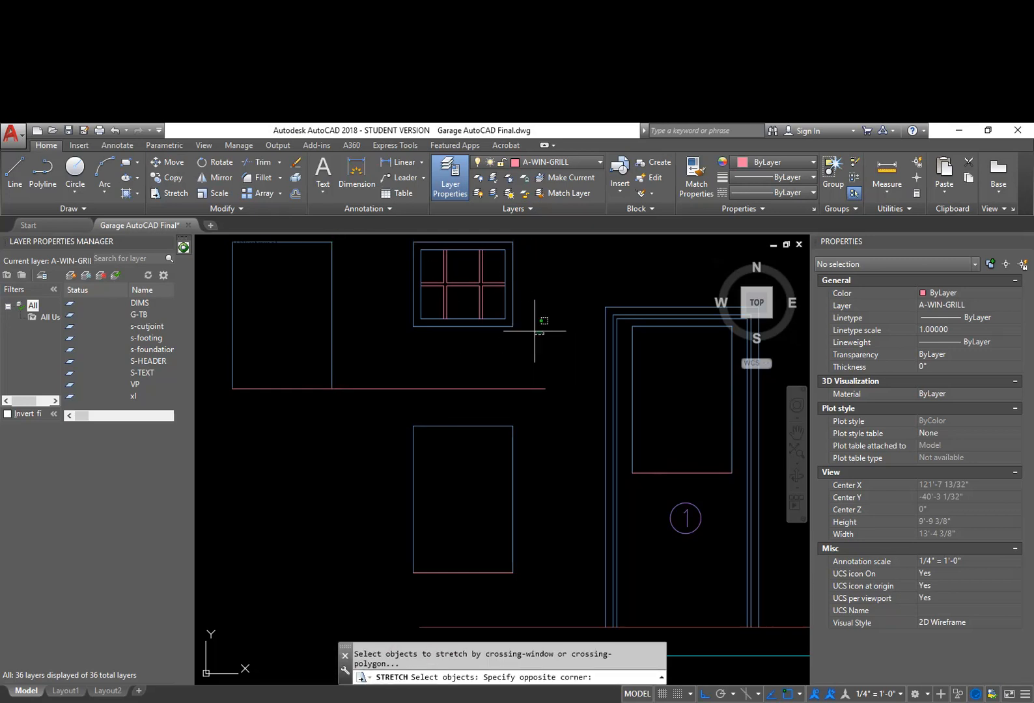
click(372, 307)
key(Return)
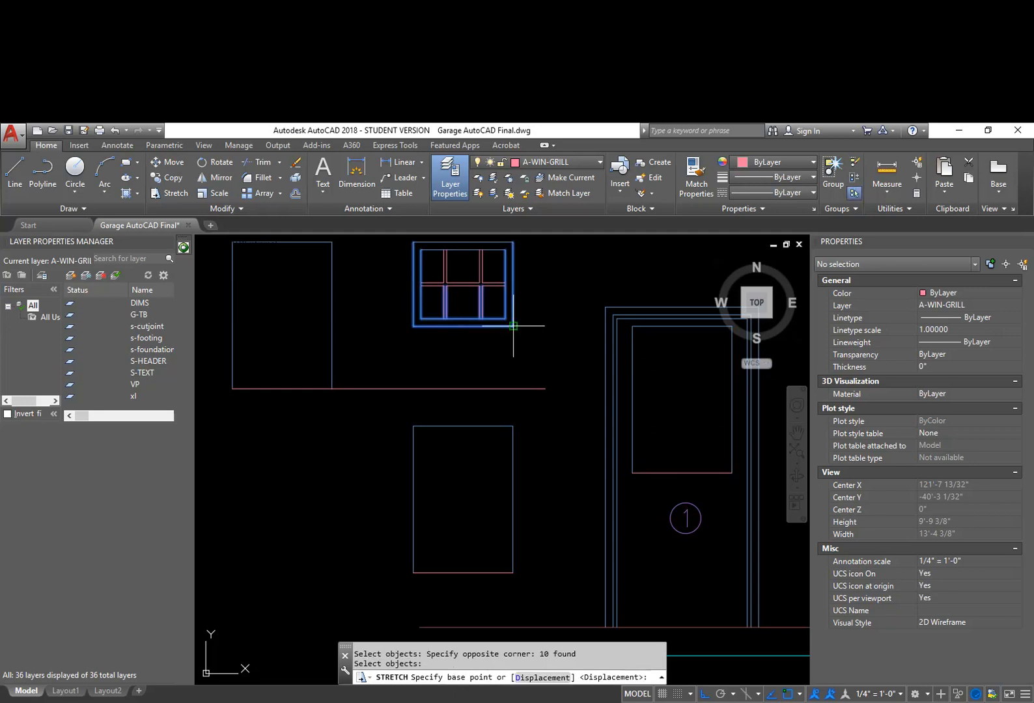
click(513, 326)
key(Escape)
mouse_move(491, 346)
middle_down()
mouse_move(500, 327)
mouse_move(510, 339)
middle_up()
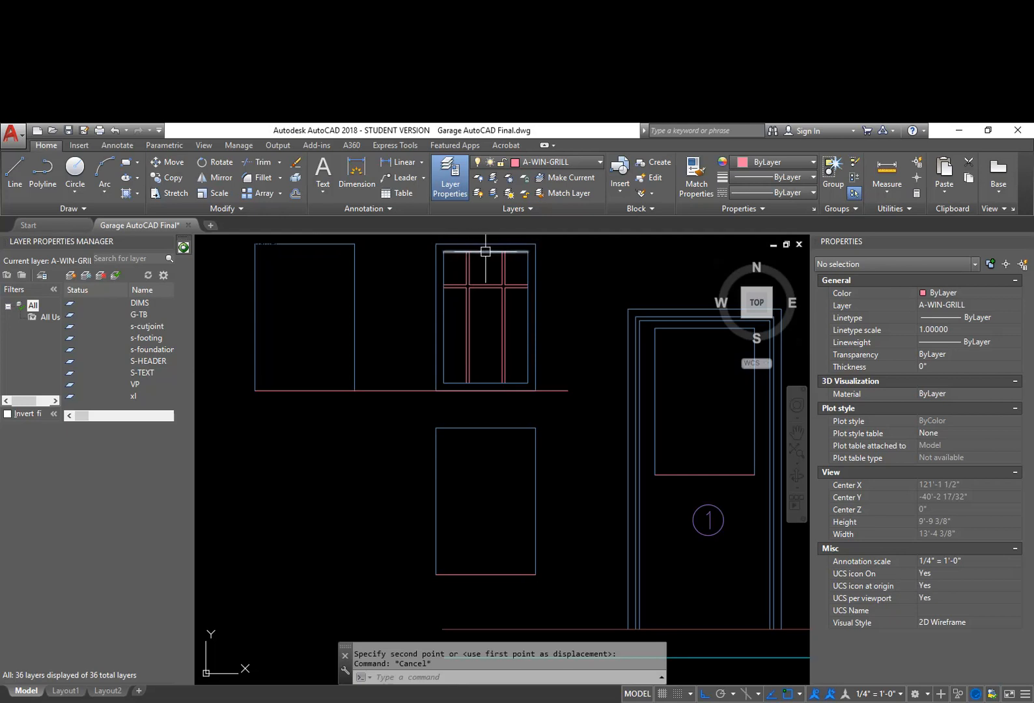
Divide the left inner edge of the window sash into 3 equal segments with DIVIDE
middle_drag(486, 251, 492, 276)
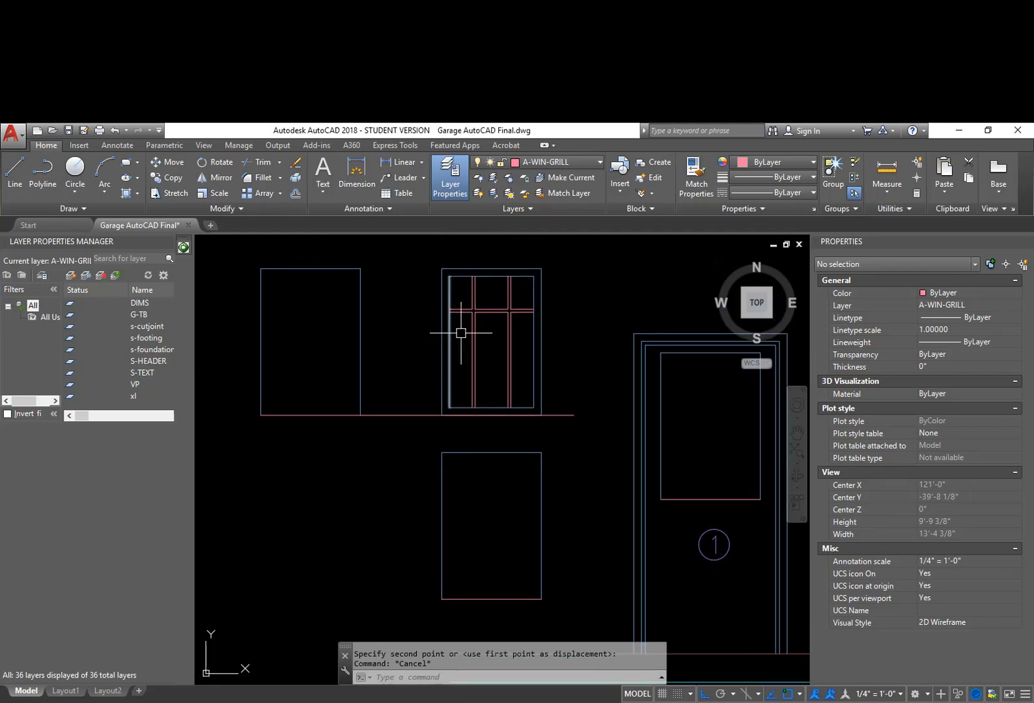
scroll(453, 332, up, 2)
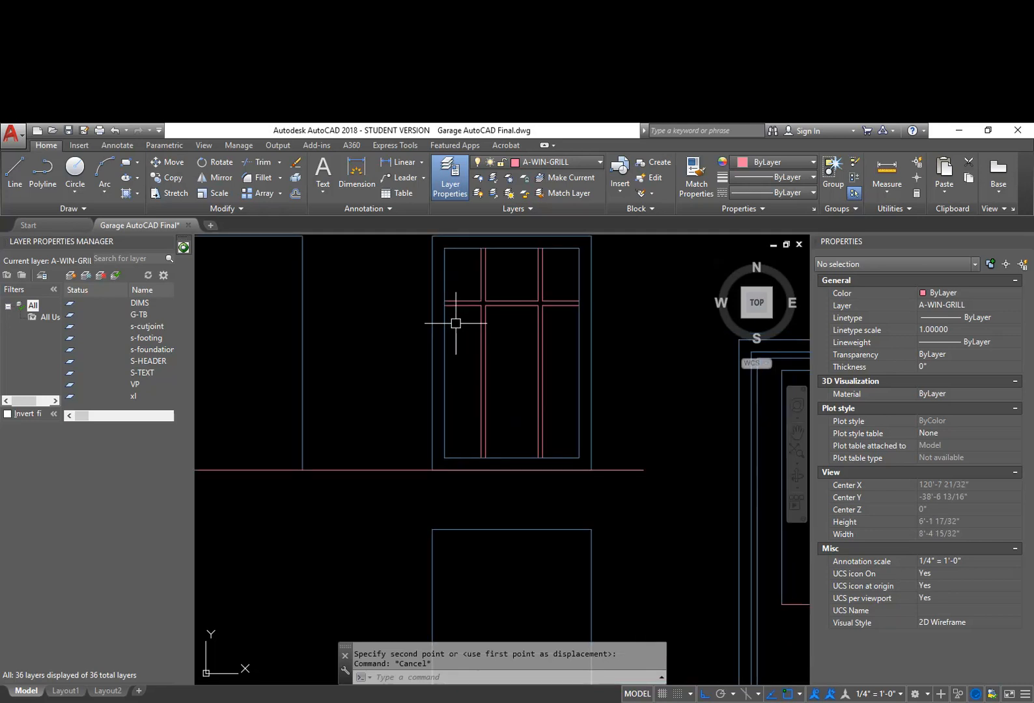
text(DIVIDE)
key(Return)
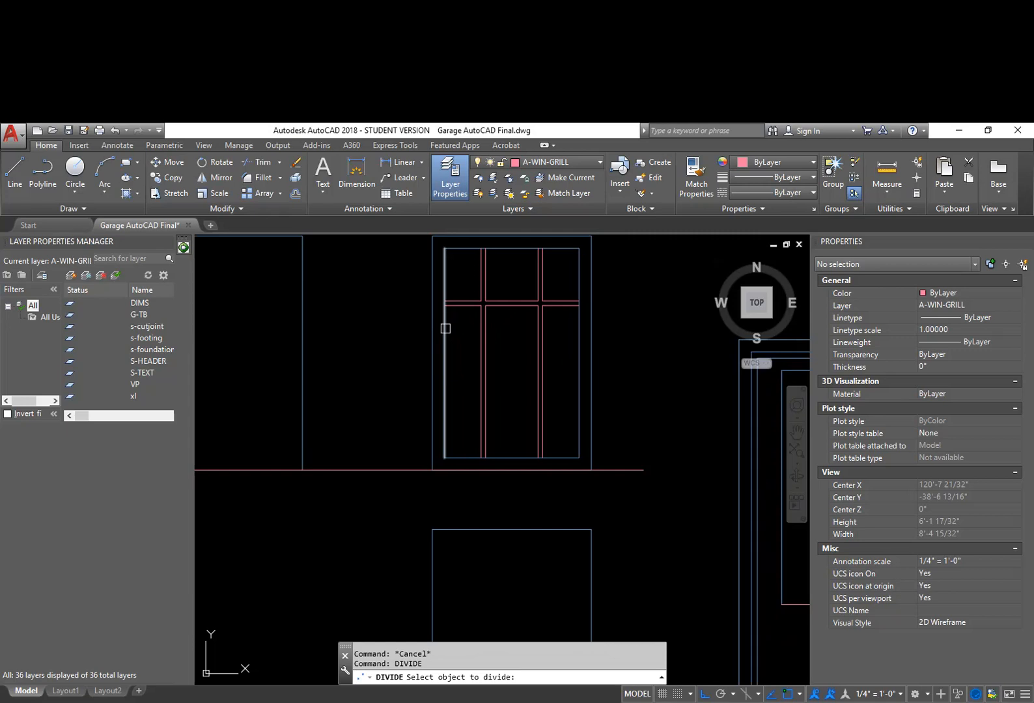
click(445, 329)
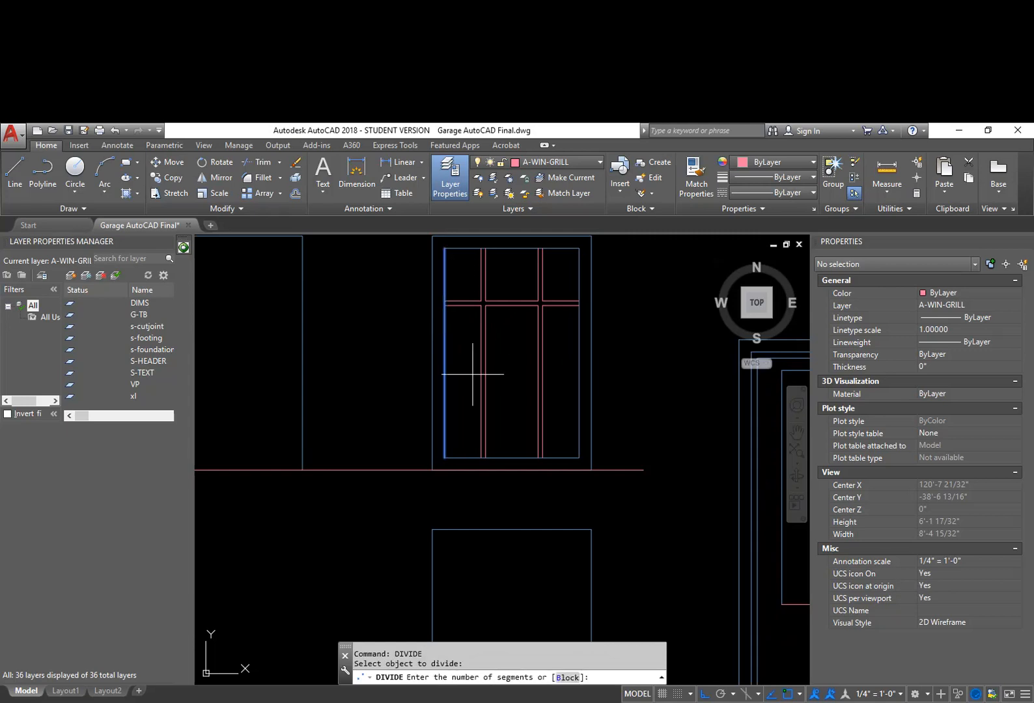
text(3)
key(Return)
Divide the top inner edge of the window sash into 3 equal segments with DIVIDE
key(Return)
click(519, 248)
key(Return)
key(Escape)
key(Escape)
key(Return)
click(512, 248)
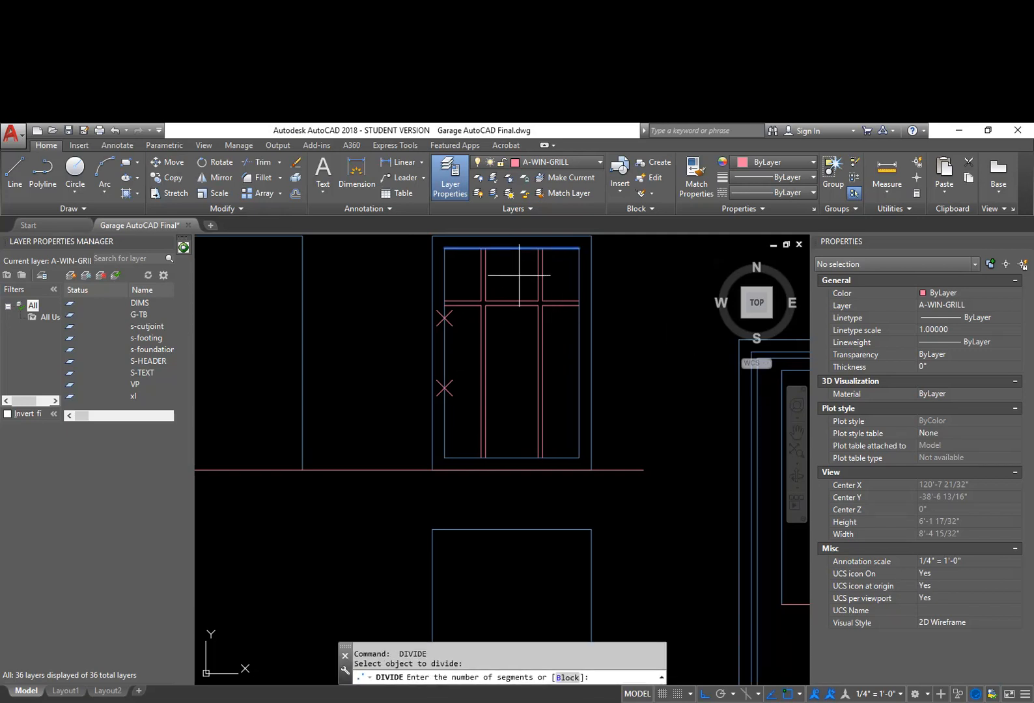
text(3)
key(Return)
middle_drag(617, 344, 630, 378)
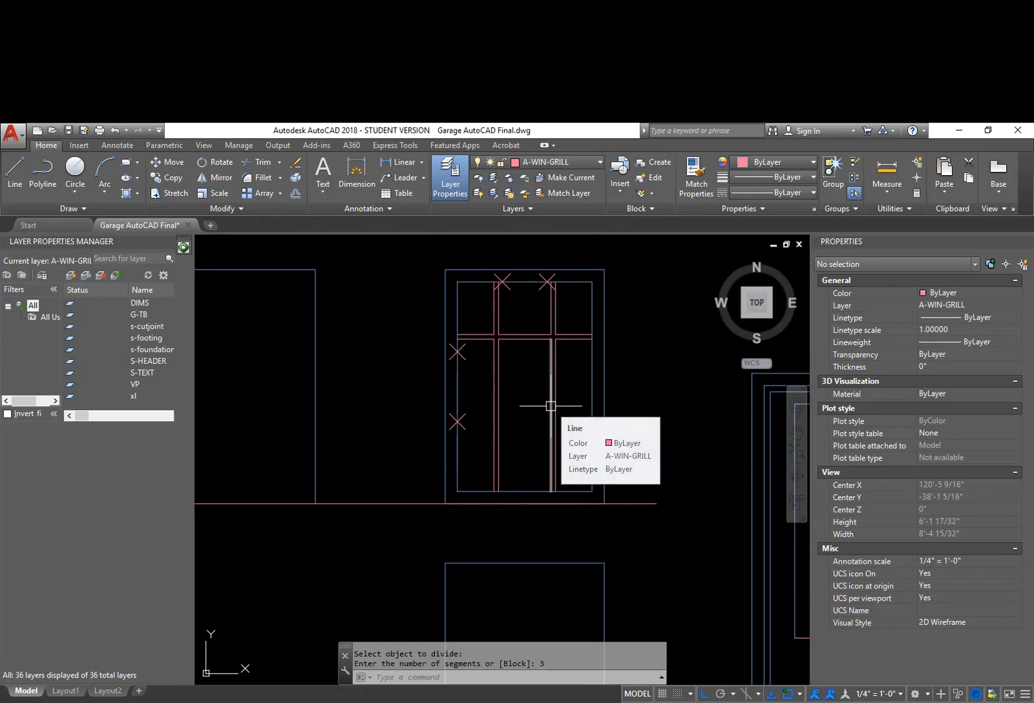
Draw a short line closing the right end of the horizontal muntin's left segment, at the left vertical muntin
scroll(482, 342, up, 2)
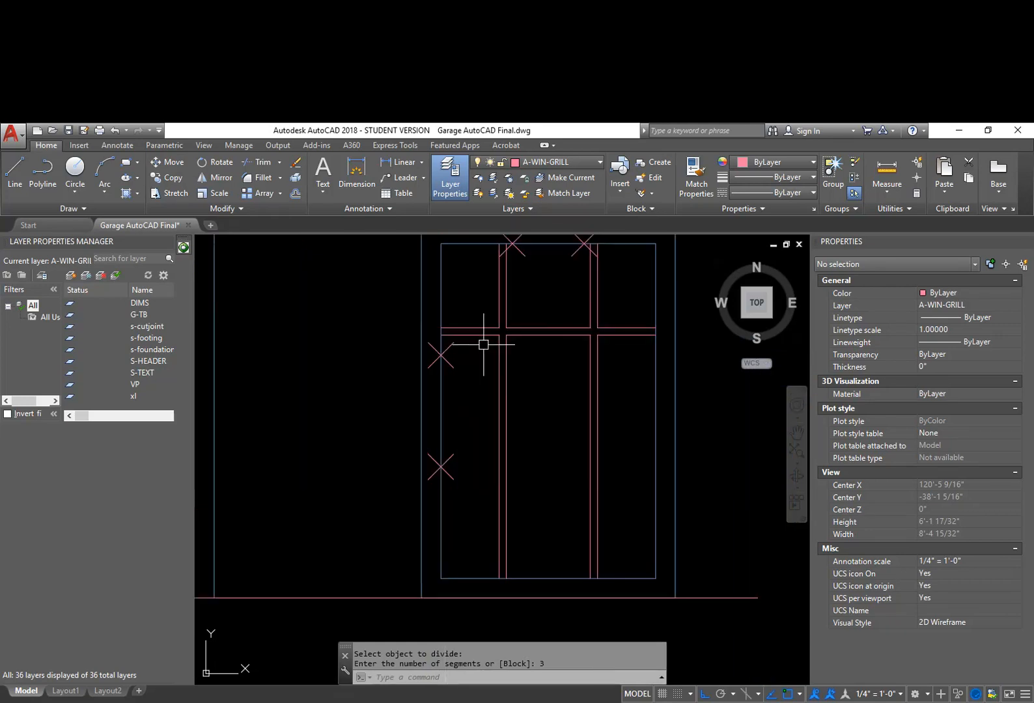
scroll(584, 337, up, 2)
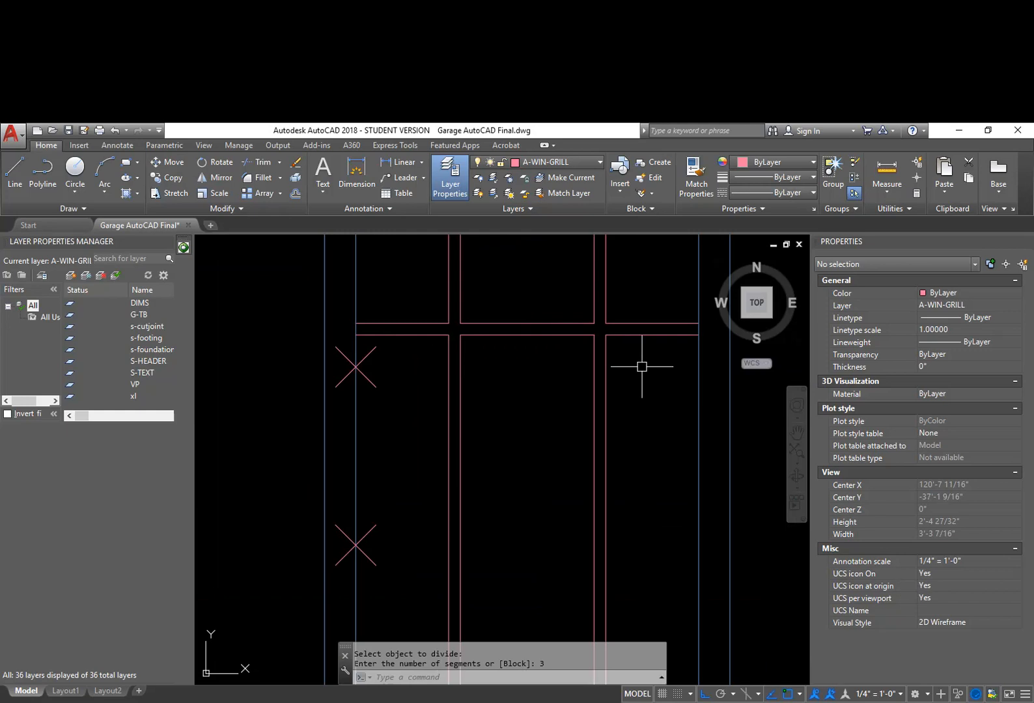
middle_drag(525, 418, 529, 411)
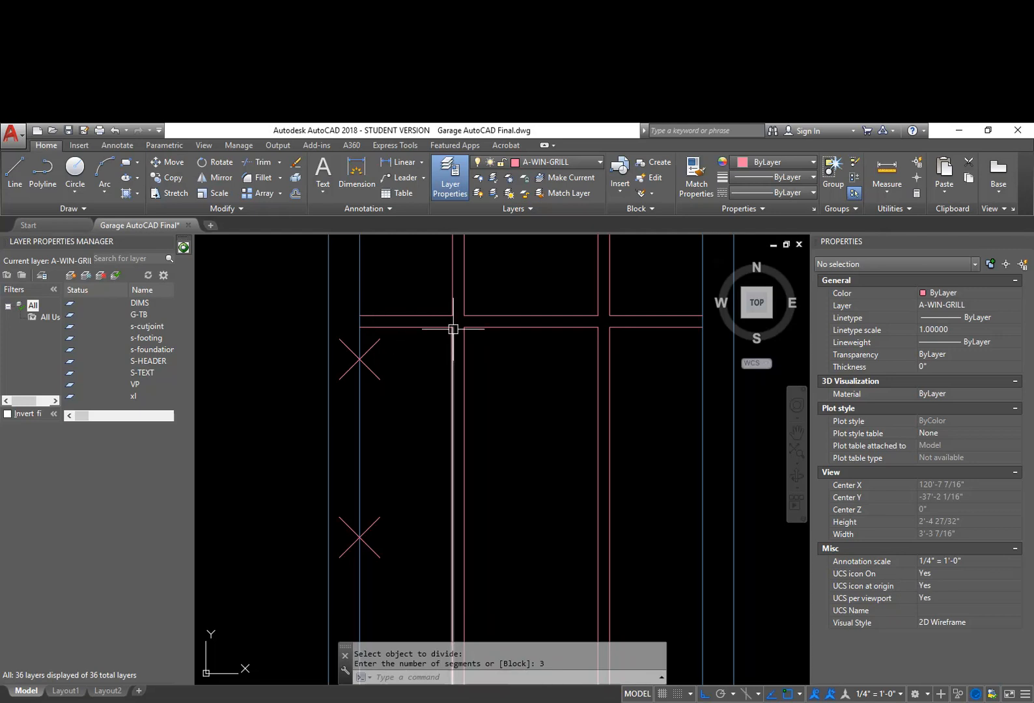
text(l)
key(Return)
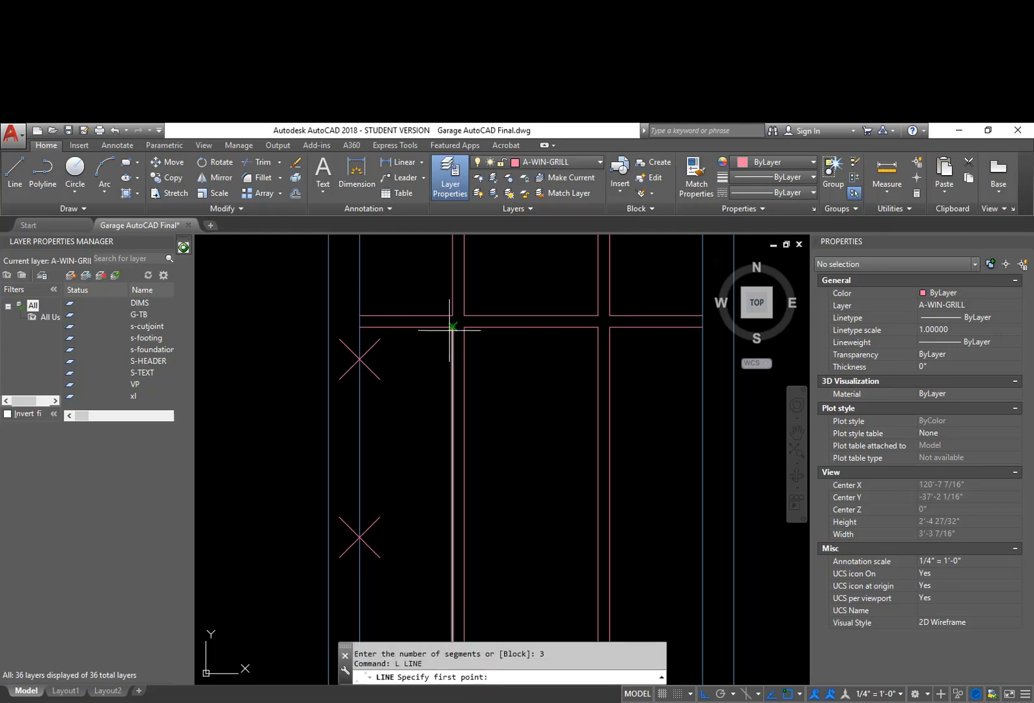
click(452, 326)
click(446, 311)
key(Escape)
Draw a horizontal guide line from the short closing line's midpoint leftward past the outside of the sash
scroll(455, 322, up, 4)
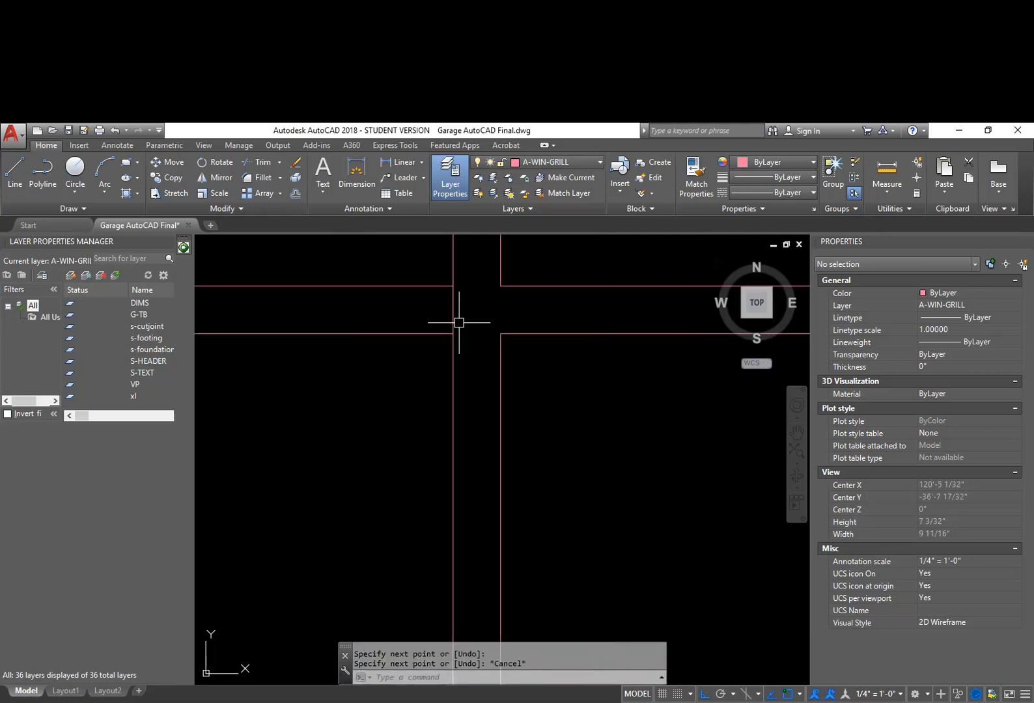
key(Return)
click(456, 322)
scroll(456, 322, down, 4)
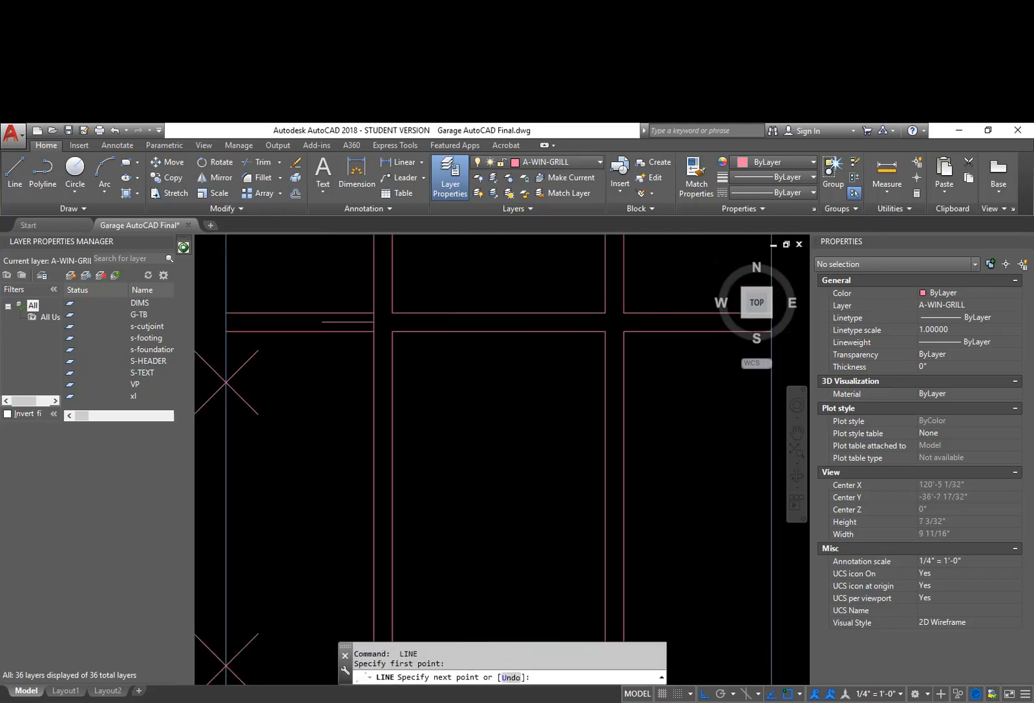
click(334, 359)
key(Escape)
Erase the short closing line at the end of the horizontal muntin's left segment
text(e)
key(Return)
text(w)
key(Return)
click(589, 355)
key(Escape)
key(Return)
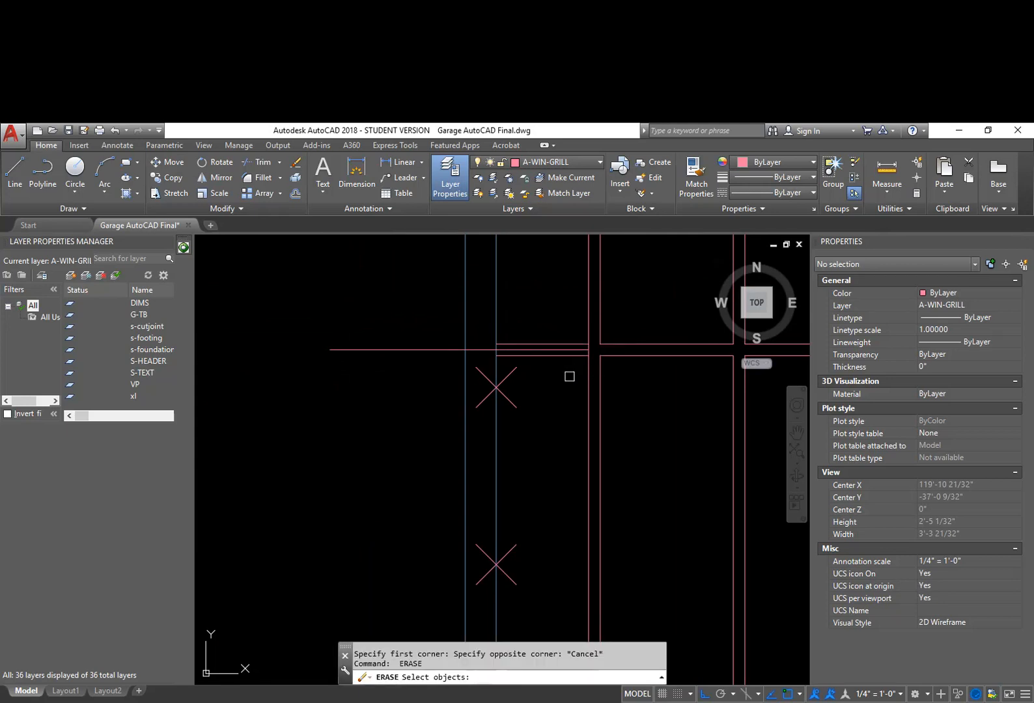
click(579, 370)
click(611, 336)
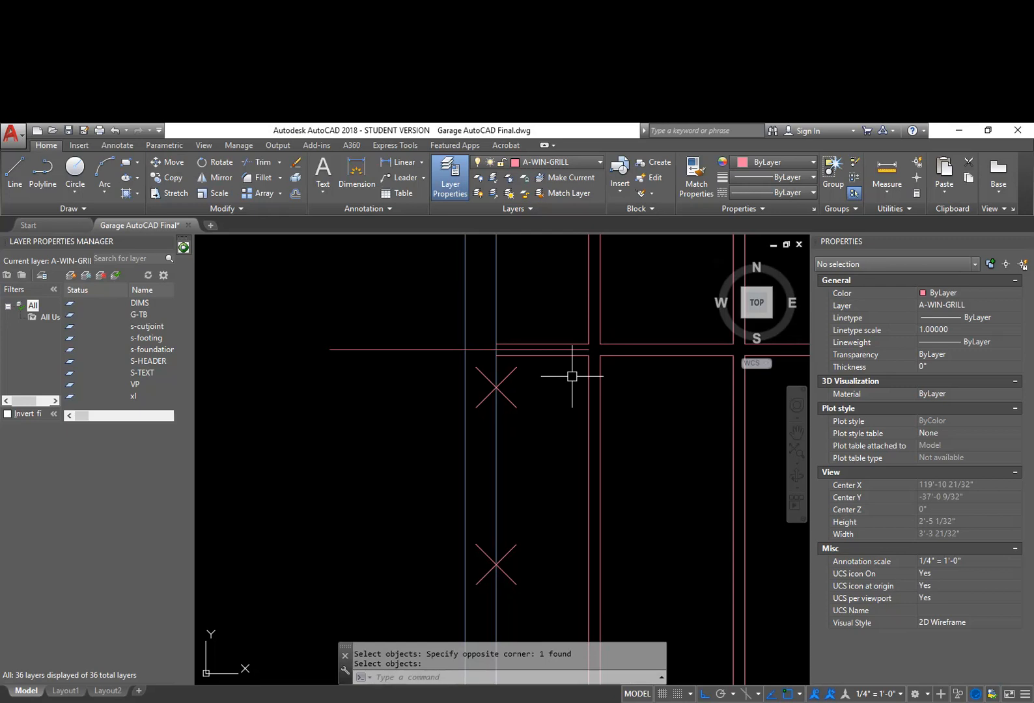
Stretch the horizontal muntin and its guide line straight down so its centerline meets the upper division point on the left edge
scroll(571, 377, down, 3)
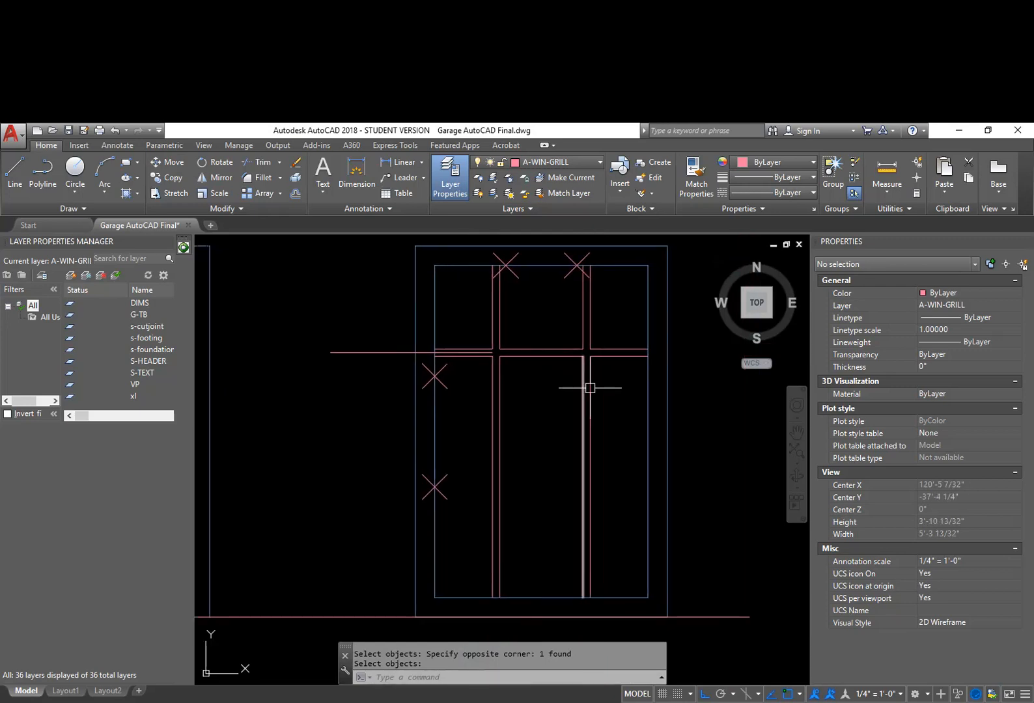
key(Return)
text(s)
key(Return)
text(C)
key(Return)
click(676, 359)
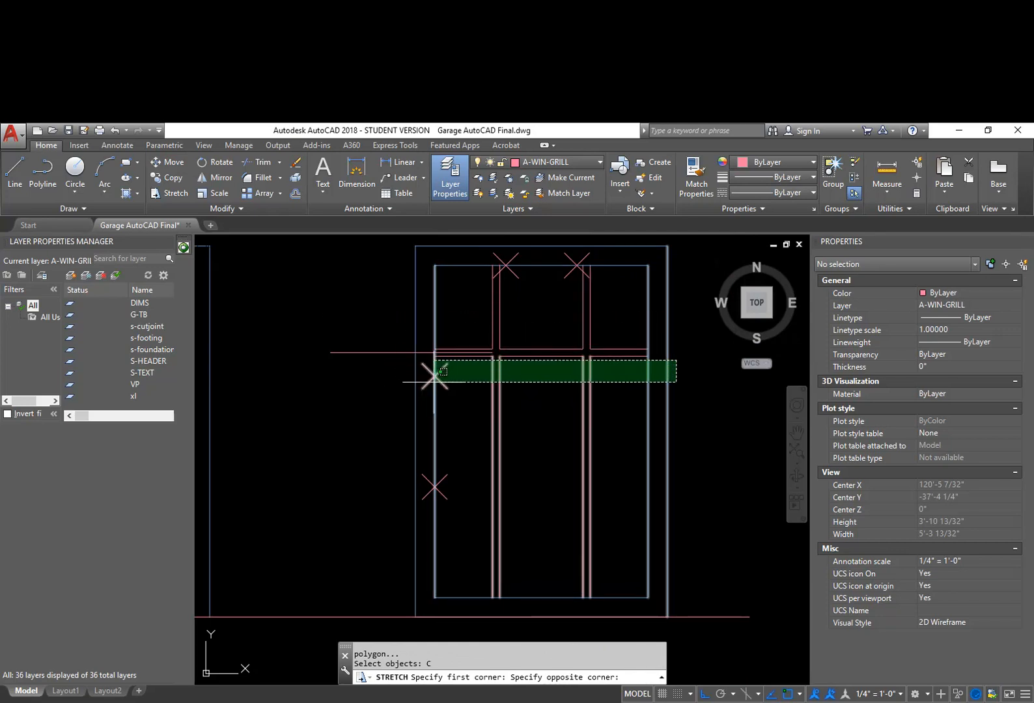
click(306, 314)
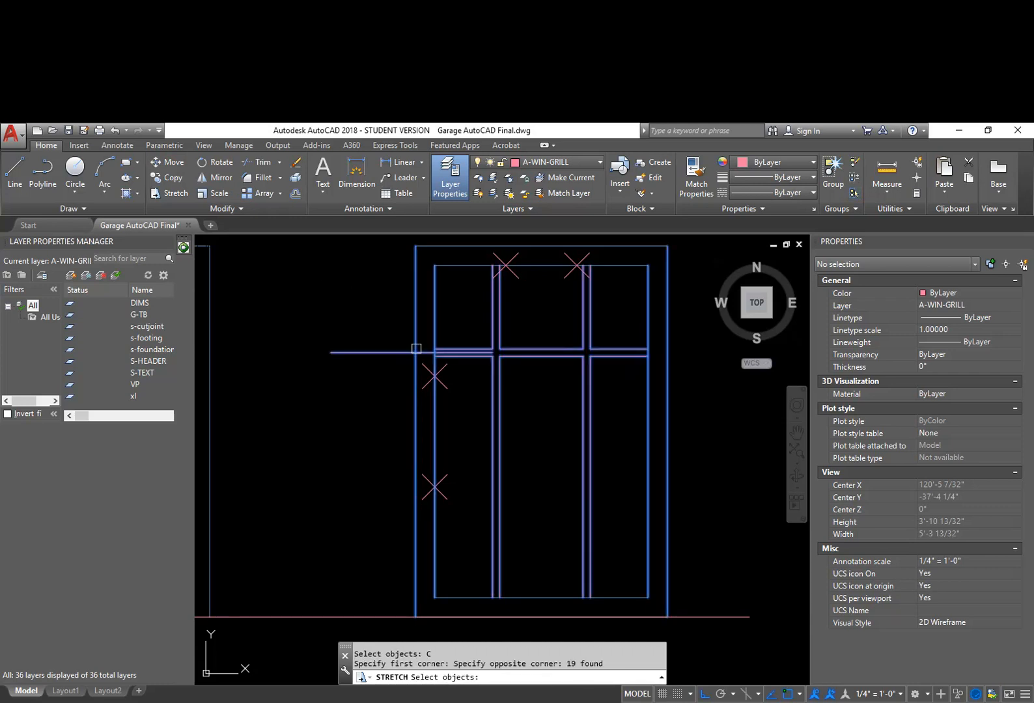
key(Return)
scroll(433, 359, up, 6)
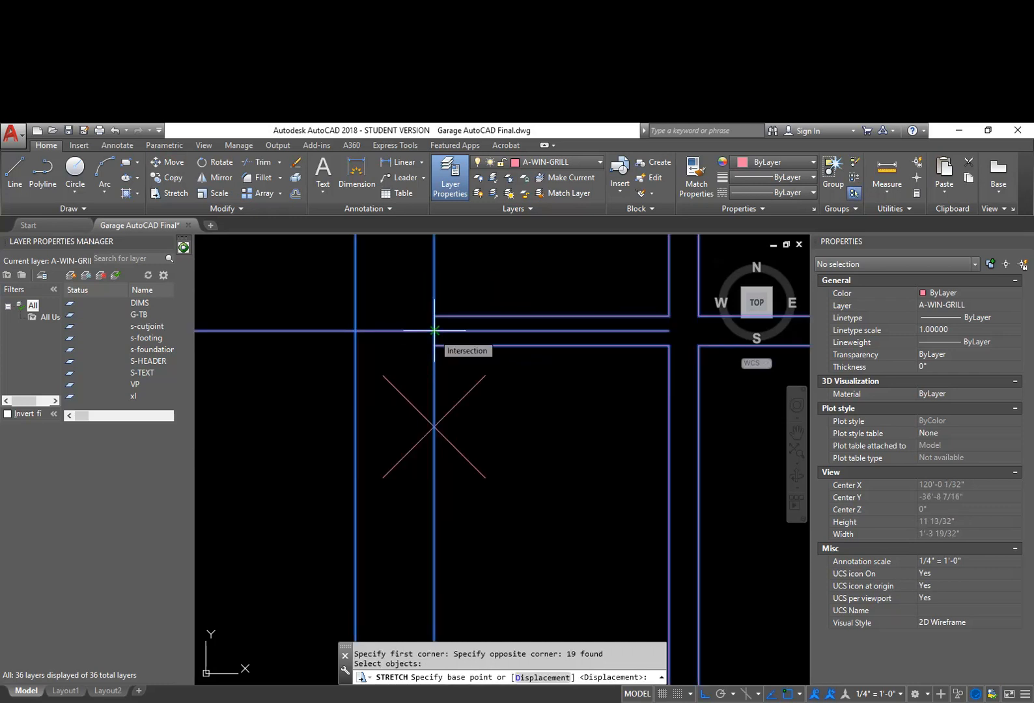
click(433, 330)
scroll(478, 475, down, 2)
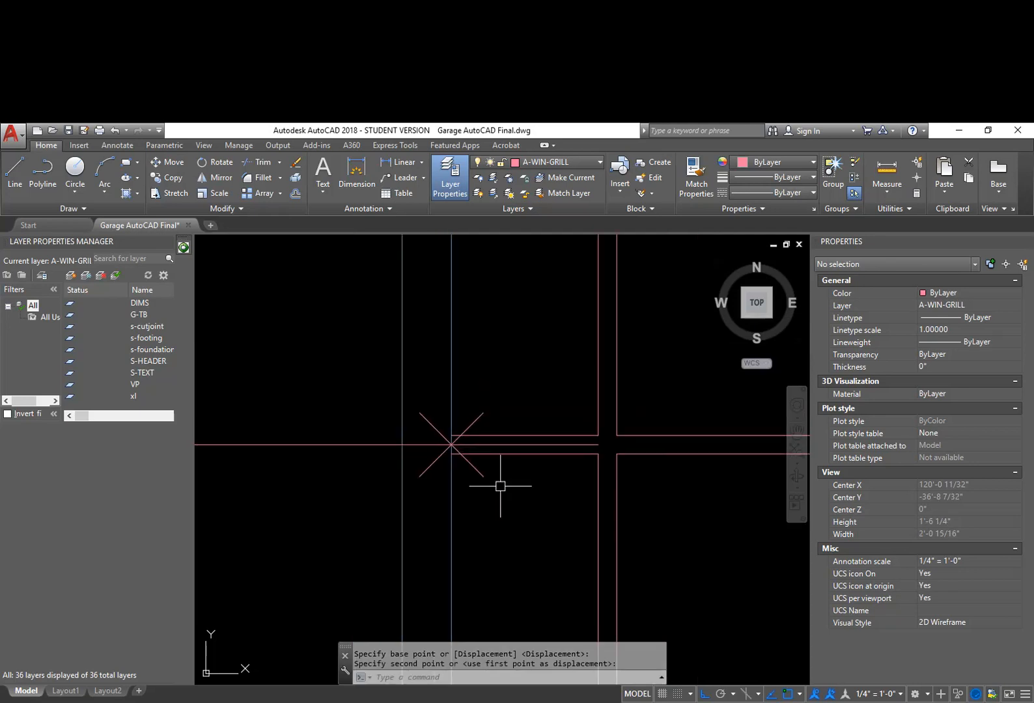
Erase the horizontal guide line running through the left side of the sash
scroll(521, 482, down, 2)
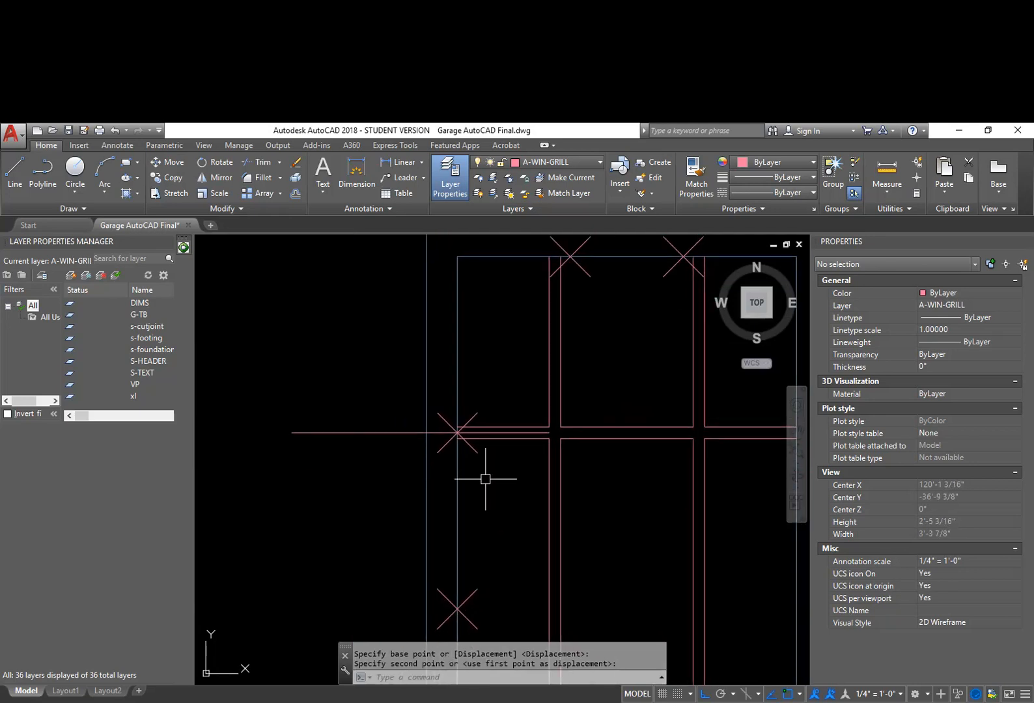
click(455, 435)
text(e)
key(Return)
click(403, 434)
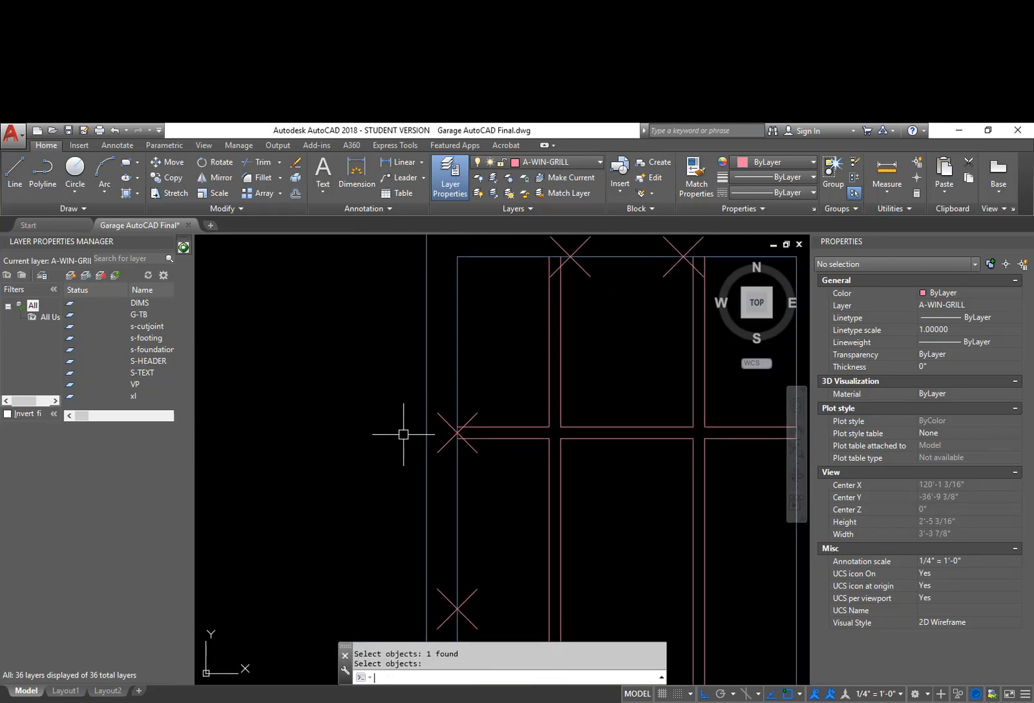
key(Return)
Copy the horizontal muntin from the upper division point to the lower division point on the sash's left edge
mouse_move(544, 538)
middle_down()
mouse_move(501, 459)
mouse_move(520, 487)
middle_up()
text(cp)
key(Return)
text(w)
key(Return)
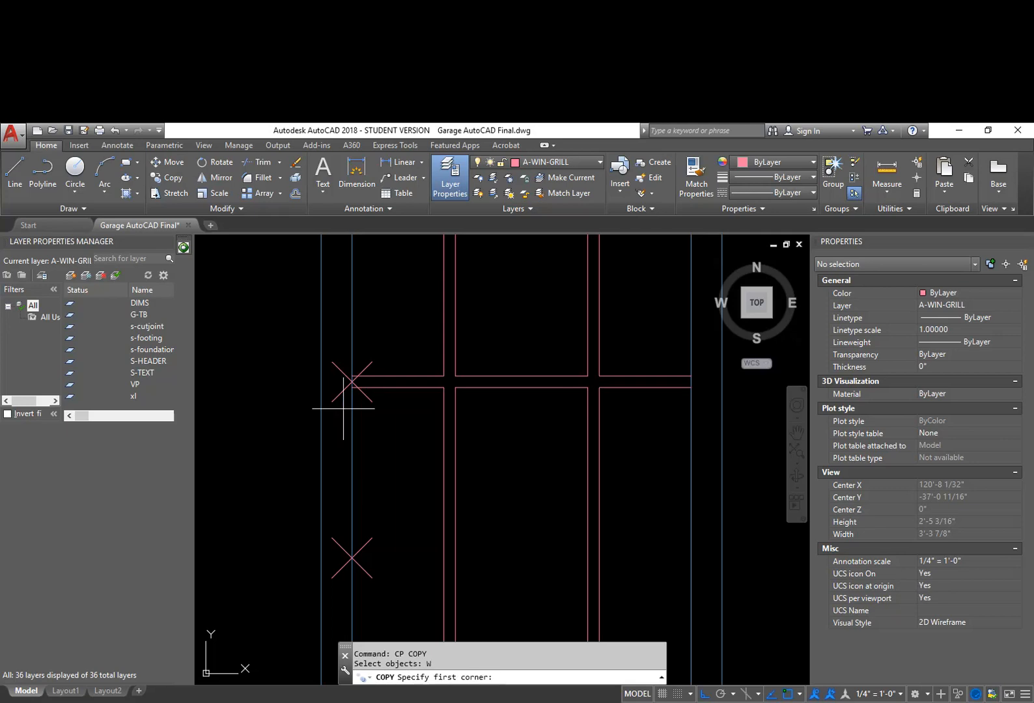
click(343, 408)
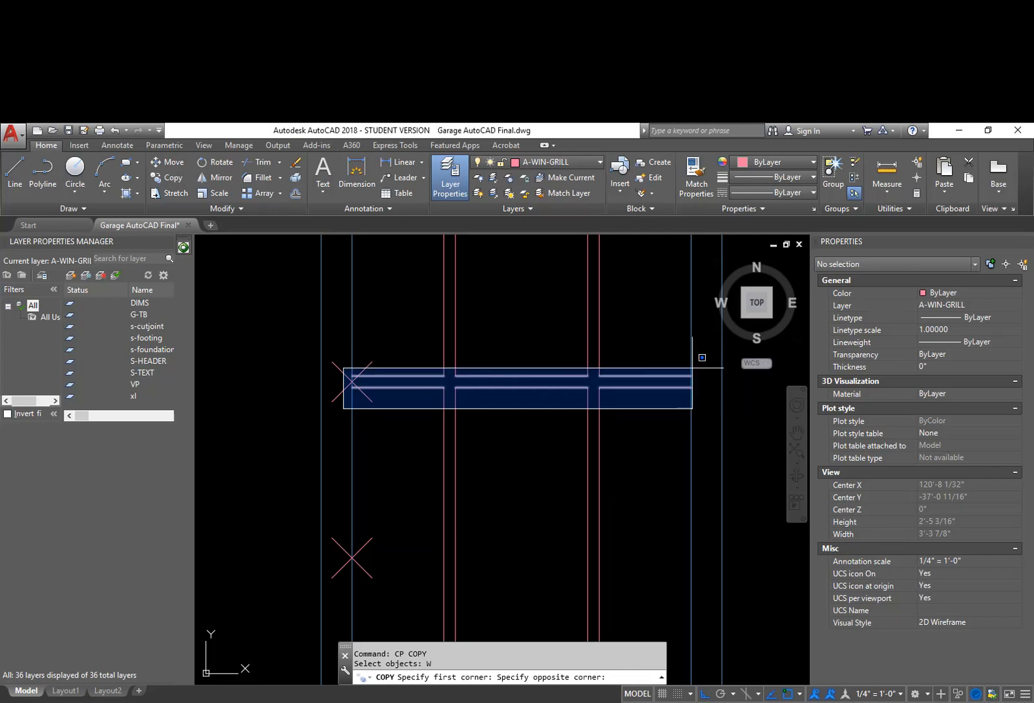
click(699, 356)
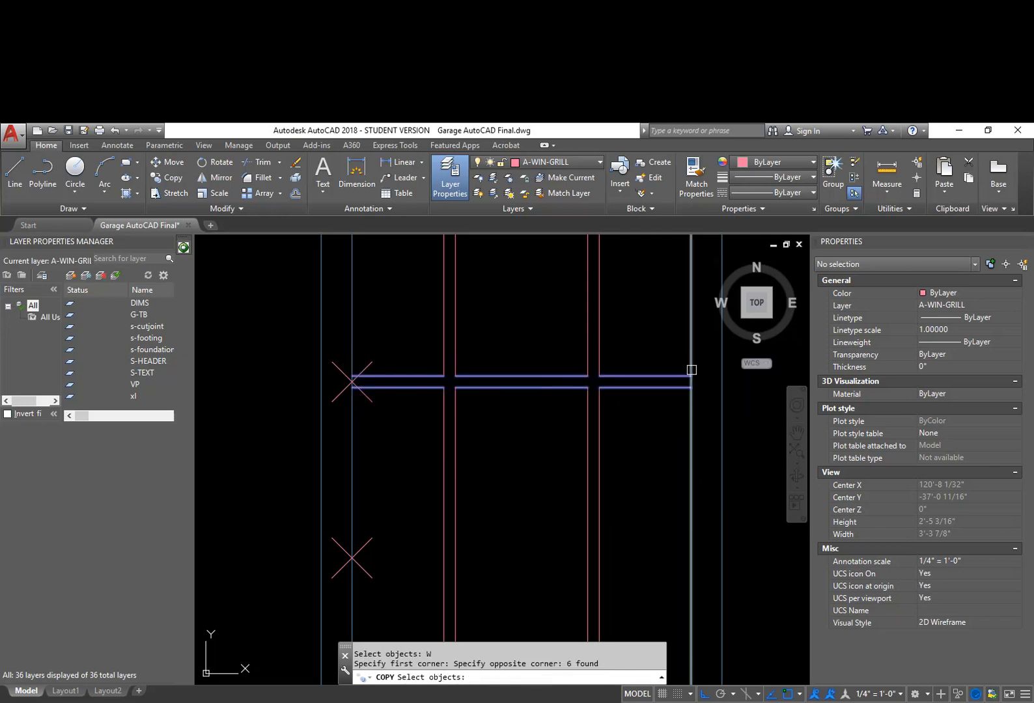
key(Return)
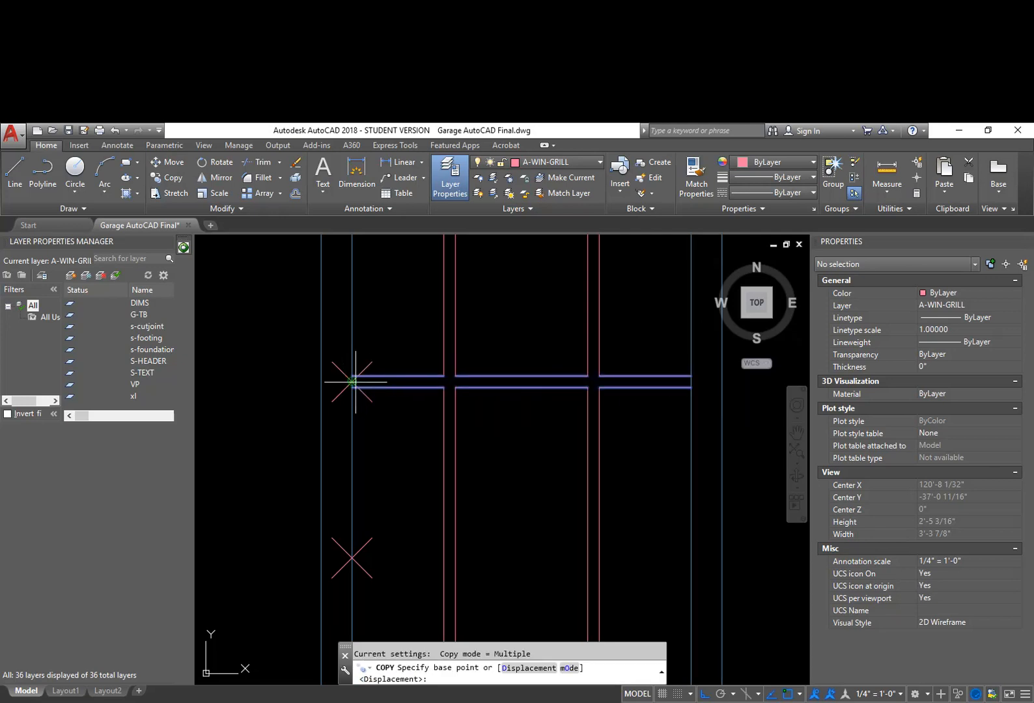
click(352, 381)
click(352, 557)
key(Escape)
Trim the vertical muntin lines where they cross the copied lower horizontal muntin at both intersections
middle_drag(423, 545, 433, 504)
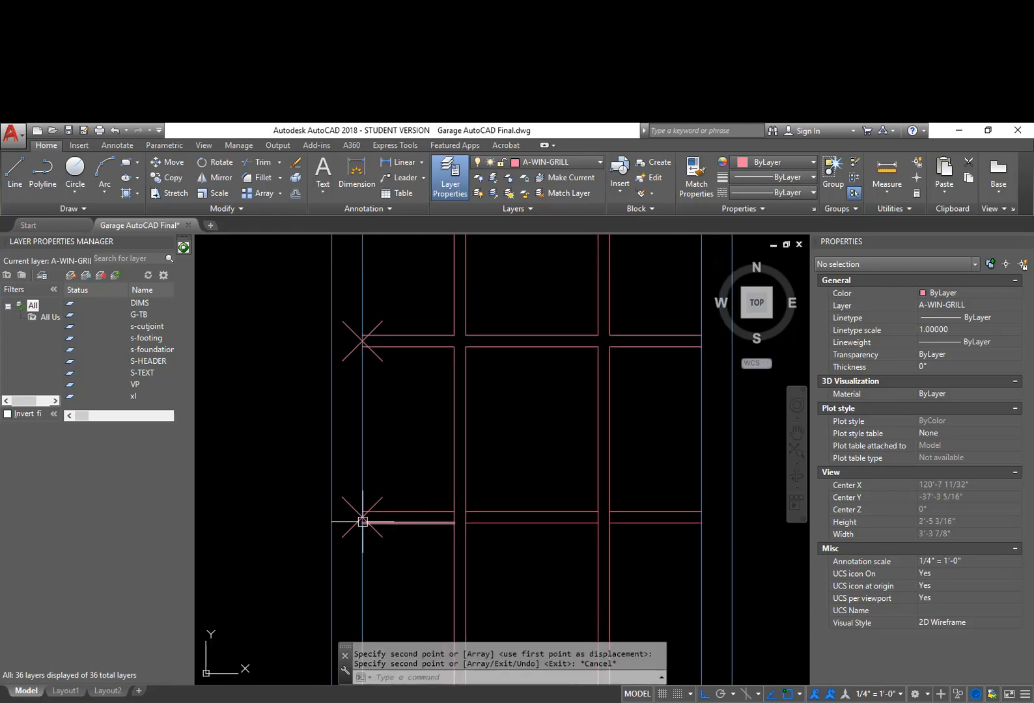
scroll(377, 517, down, 3)
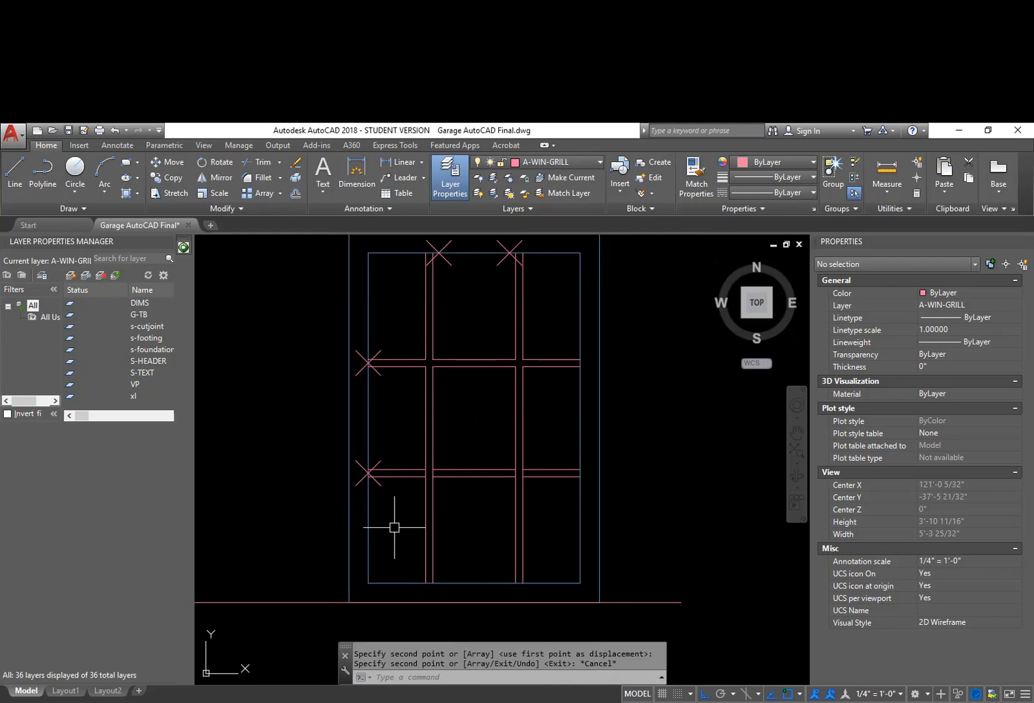
scroll(450, 491, up, 2)
text(tr)
key(Return)
key(Return)
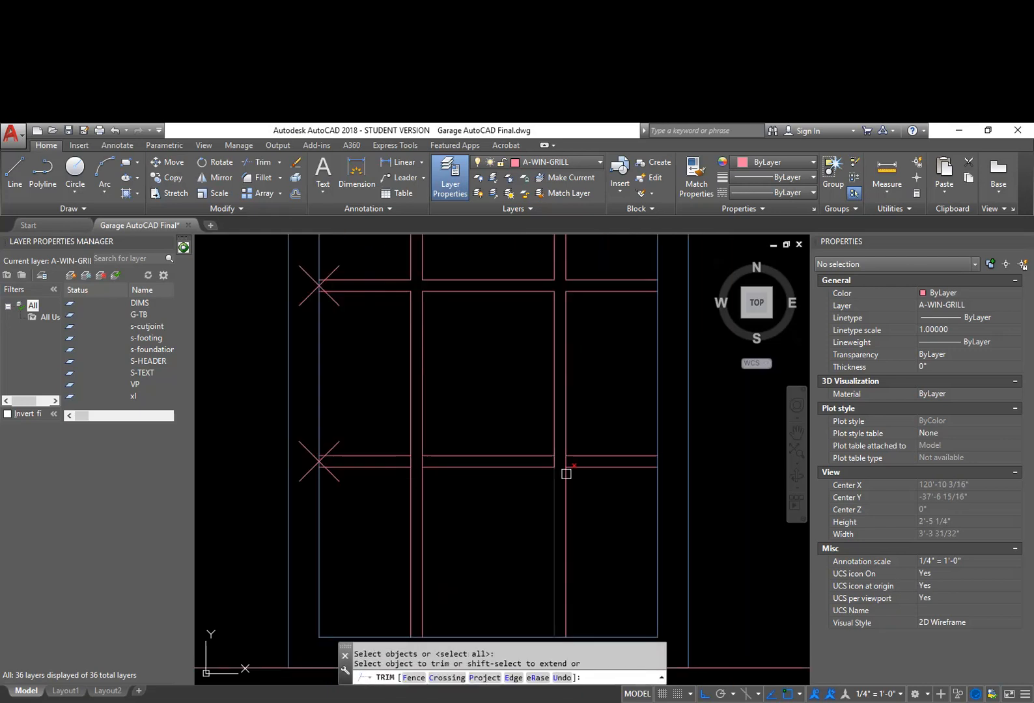
click(568, 467)
scroll(568, 468, up, 4)
click(581, 455)
click(440, 450)
scroll(390, 455, down, 2)
middle_drag(304, 459, 474, 463)
click(459, 459)
click(369, 448)
scroll(438, 462, down, 3)
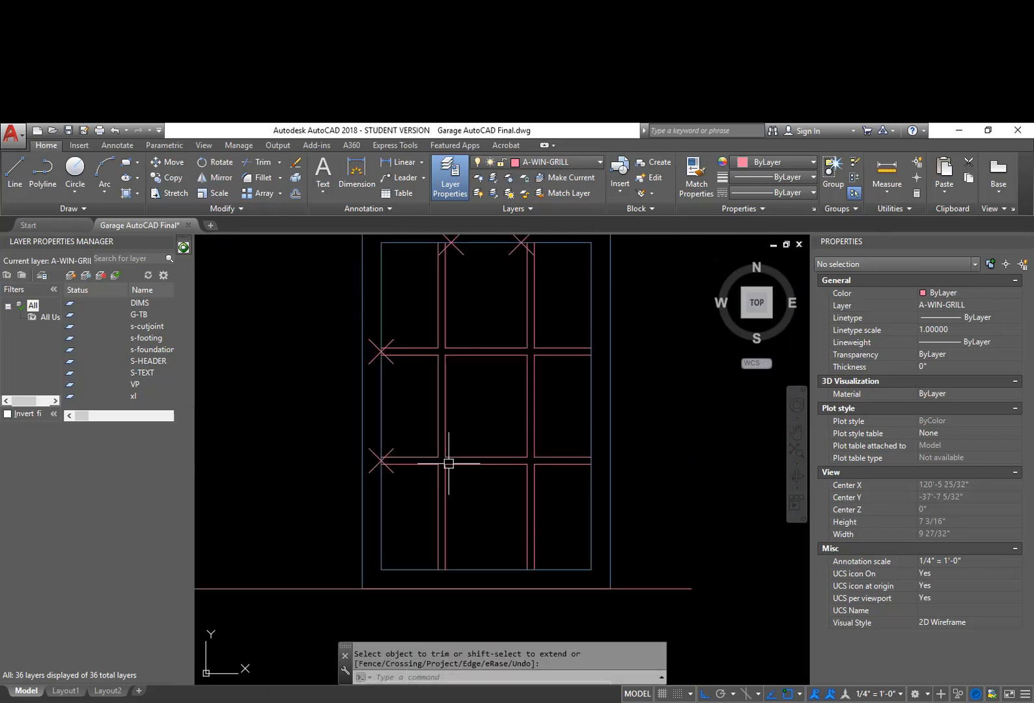
Draw a short line across the lower end of the right vertical muntin's upper section
middle_drag(507, 471, 510, 494)
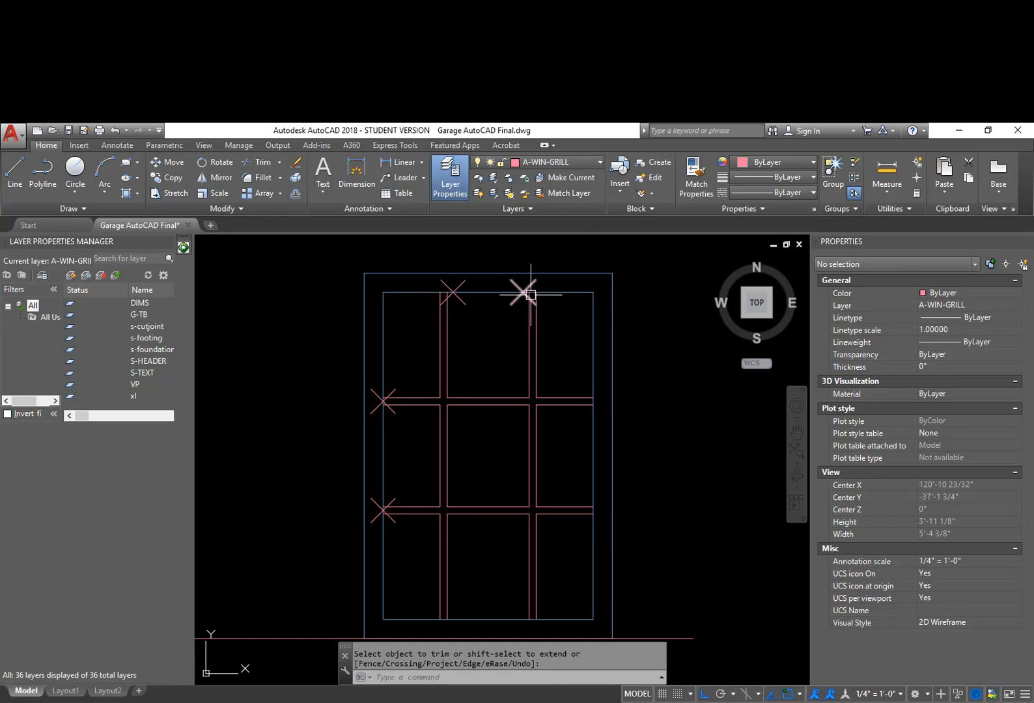
scroll(532, 294, up, 4)
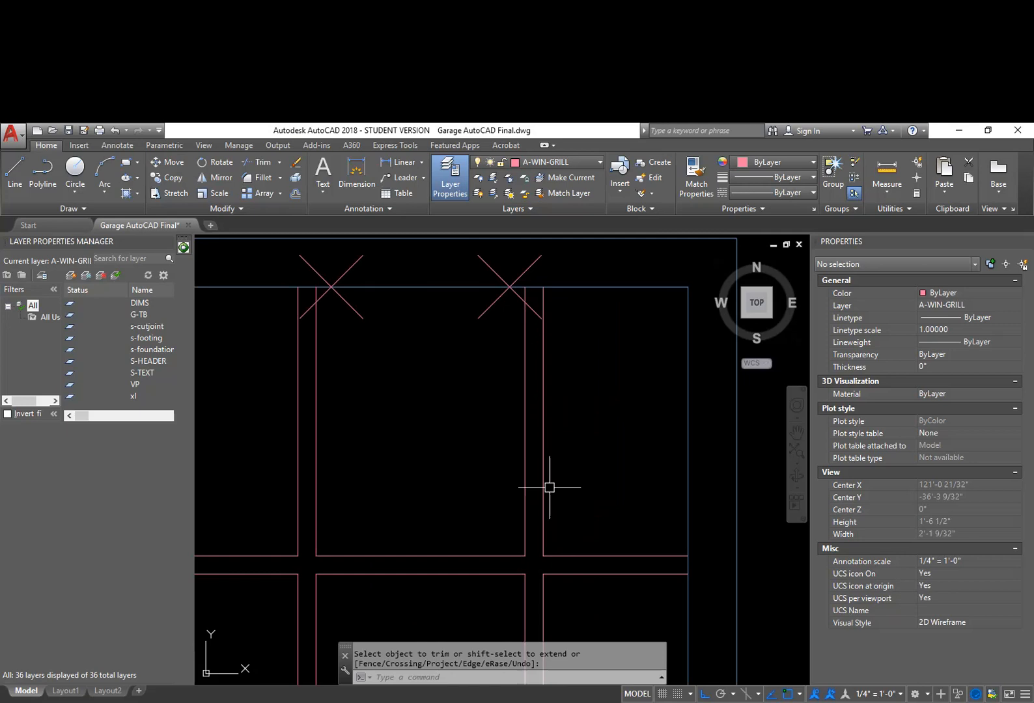
key(Return)
text(l)
key(Return)
click(530, 553)
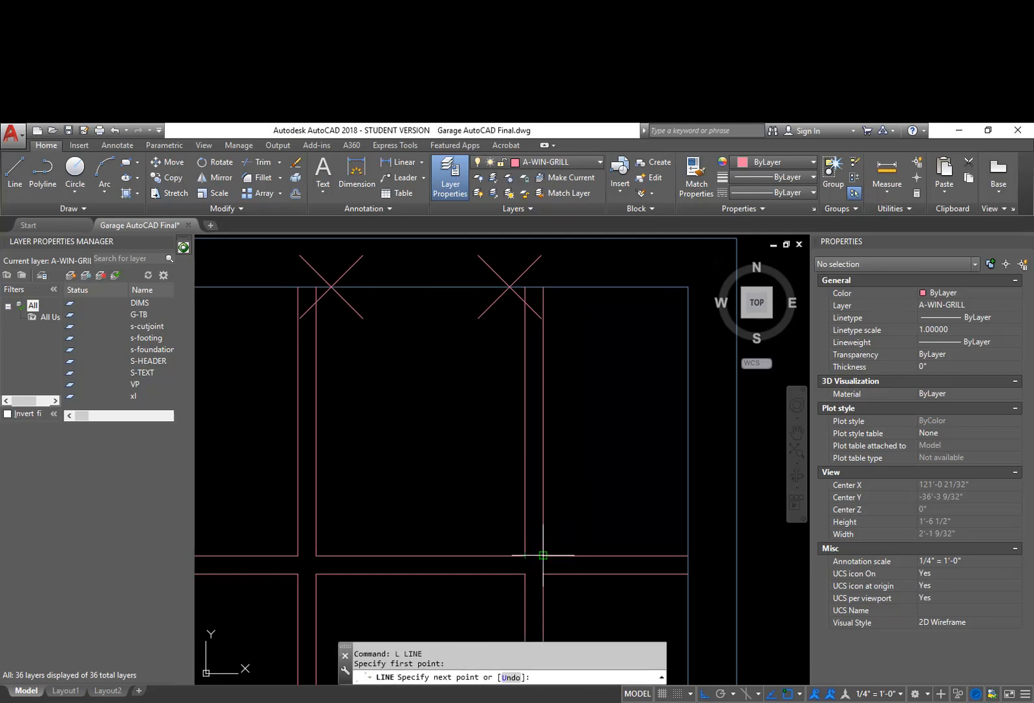
key(Return)
Draw a vertical guide line from the midpoint of the right muntin's short line up past the top of the sash
key(Return)
click(534, 556)
middle_drag(563, 446, 553, 553)
key(Escape)
Draw a short line across the lower end of the left vertical muntin's upper section
key(Return)
scroll(376, 462, up, 4)
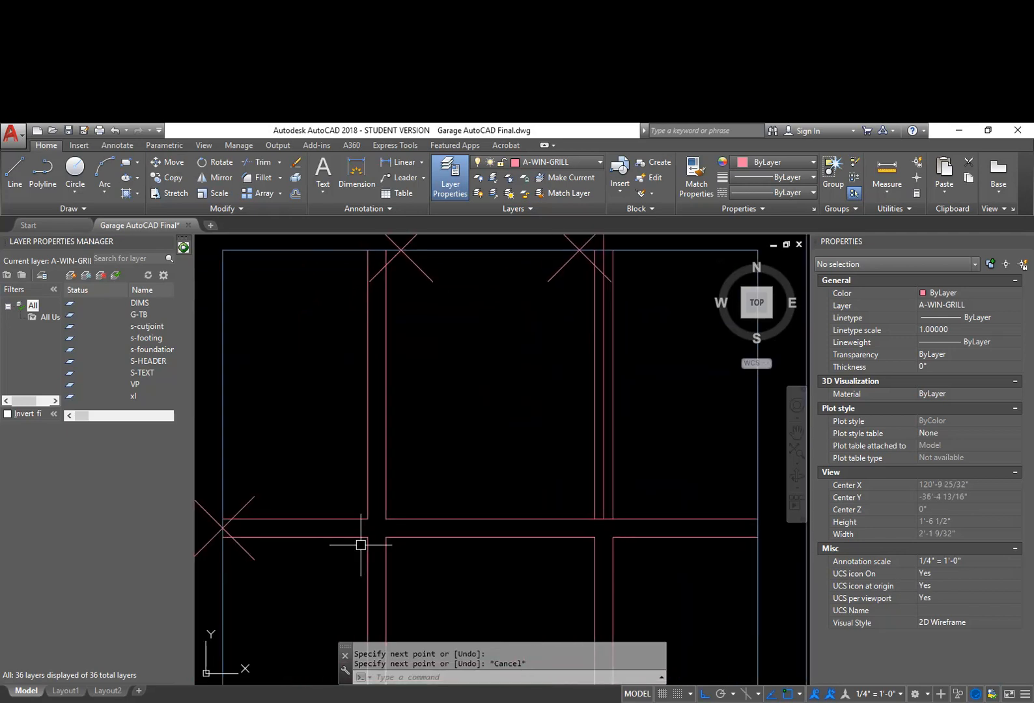
click(374, 478)
key(Escape)
Draw a vertical guide line from the midpoint of the left muntin's short line up past the top of the sash
key(Return)
click(406, 477)
scroll(409, 393, down, 2)
middle_drag(404, 383, 405, 563)
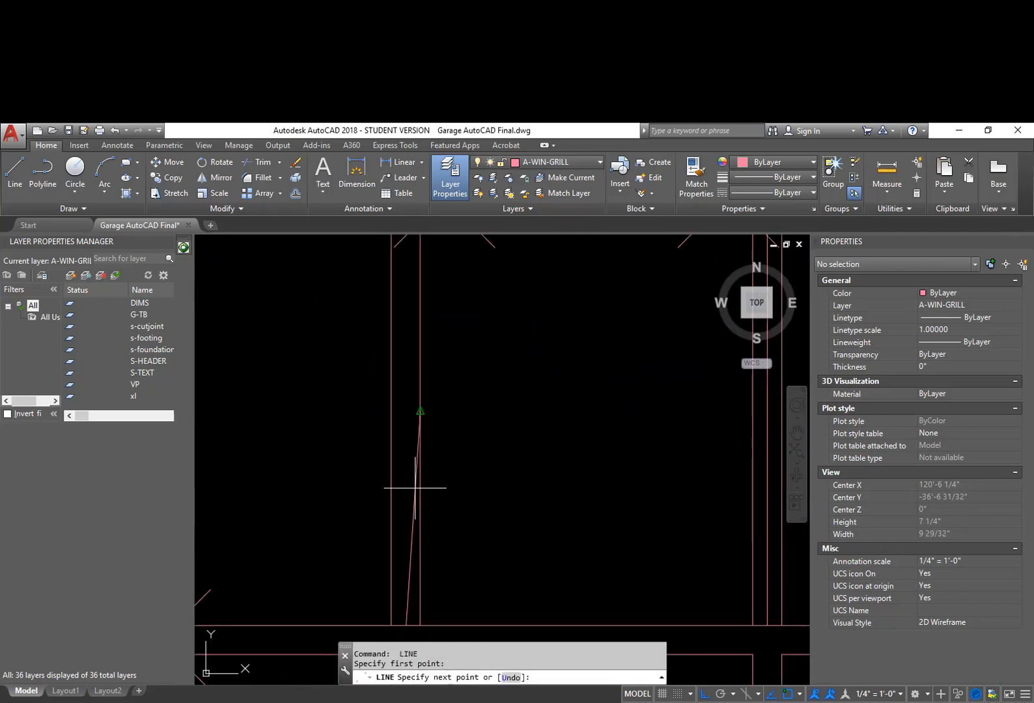
scroll(416, 327, down, 5)
key(Escape)
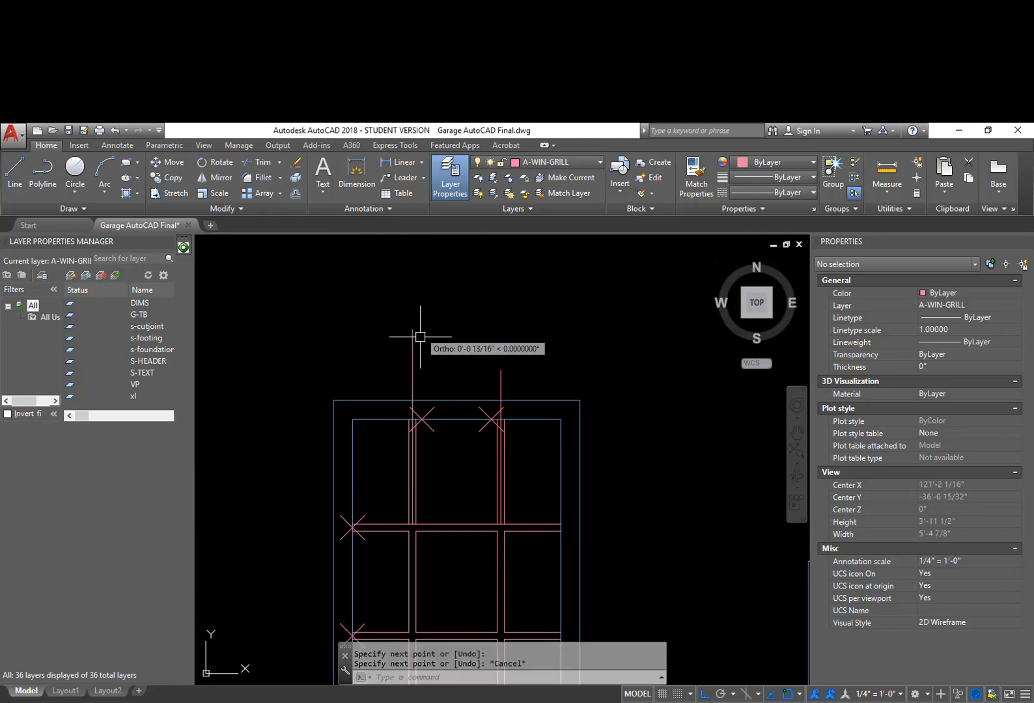
Erase the short lines across the lower ends of the left and right vertical muntins' upper sections
click(438, 429)
key(Escape)
scroll(408, 529, up, 4)
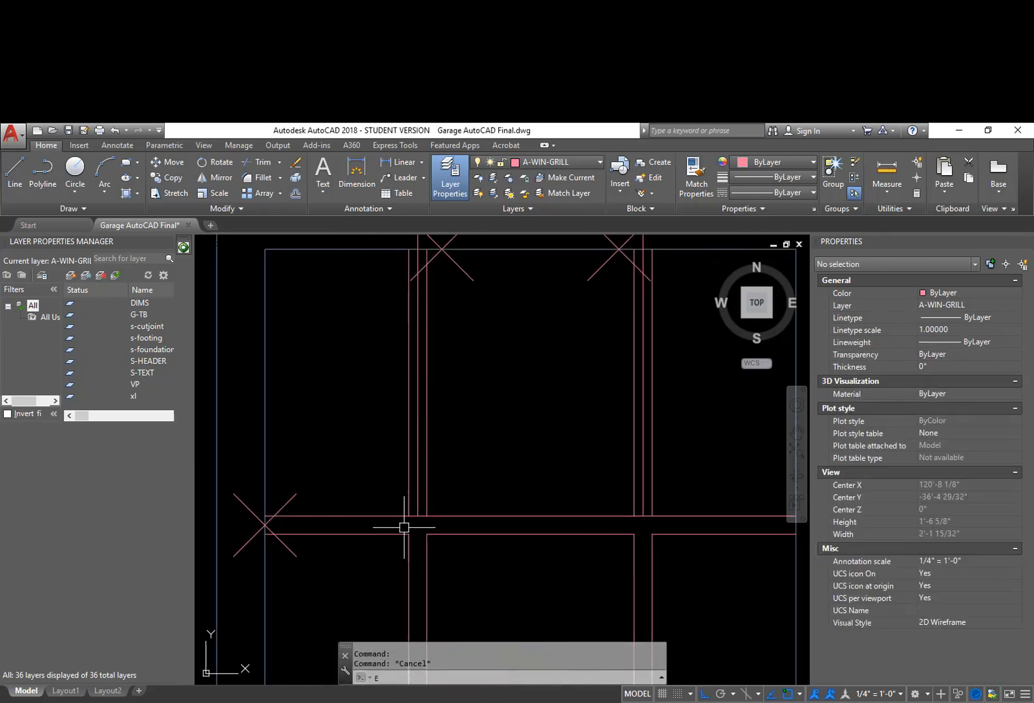
text(e)
key(Return)
text(w)
key(Return)
click(404, 524)
click(455, 502)
key(Return)
key(Return)
click(600, 523)
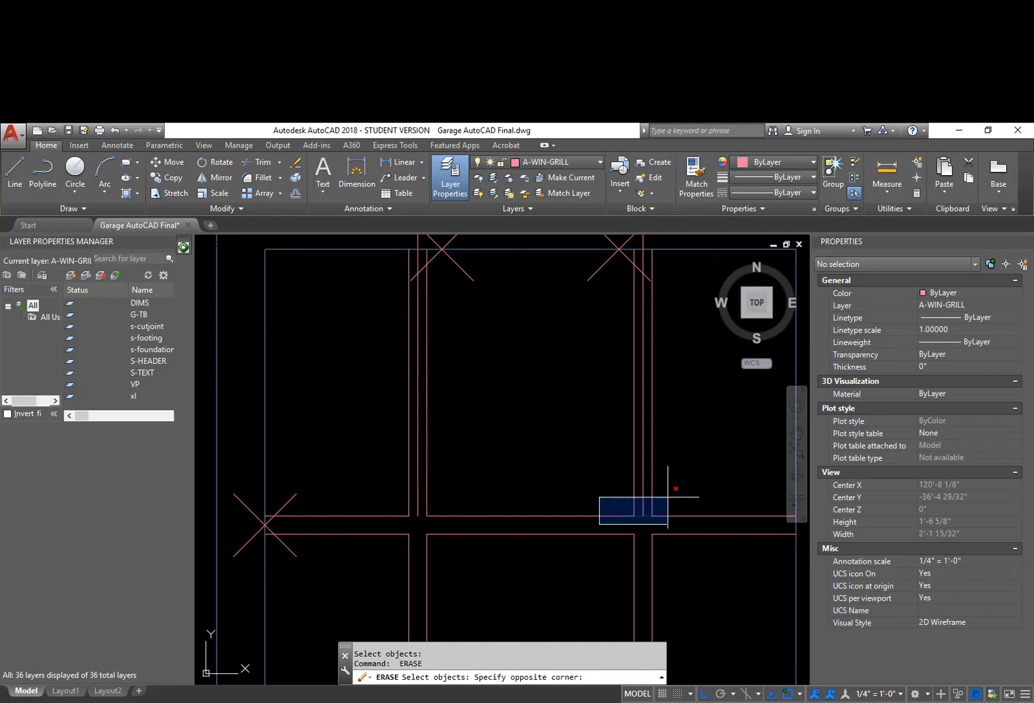
click(667, 503)
key(Return)
Try to stretch only the right muntin's upper section and its guide line onto the right division mark on the sash's upper inner edge
text(s)
key(Return)
text(c)
key(Return)
click(683, 523)
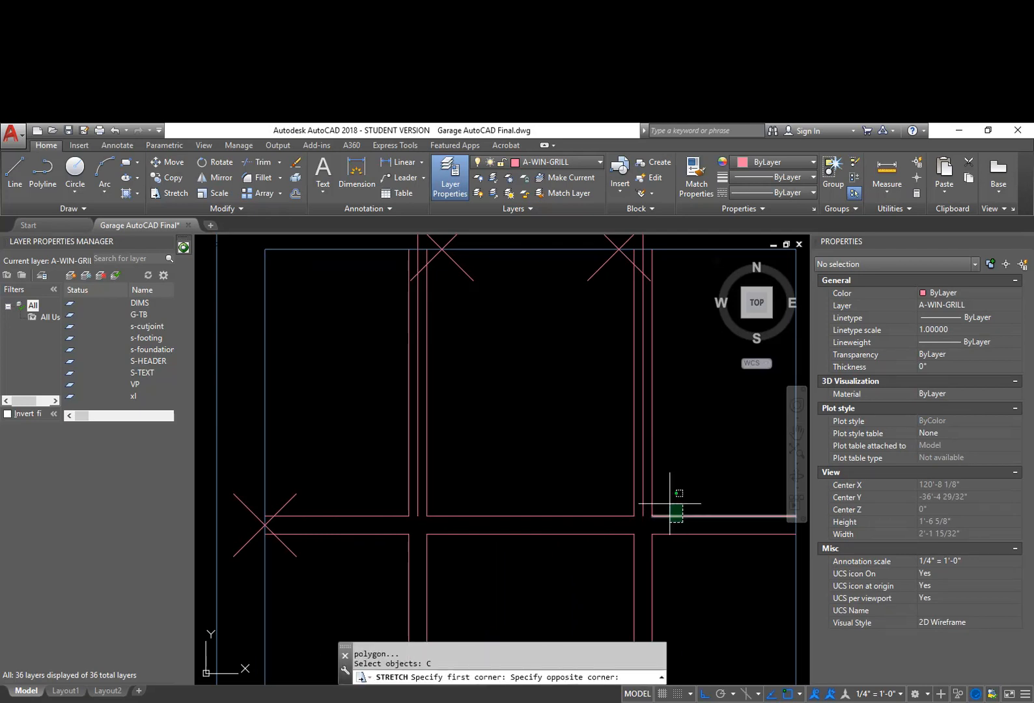
scroll(611, 364, down, 2)
middle_drag(604, 339, 597, 436)
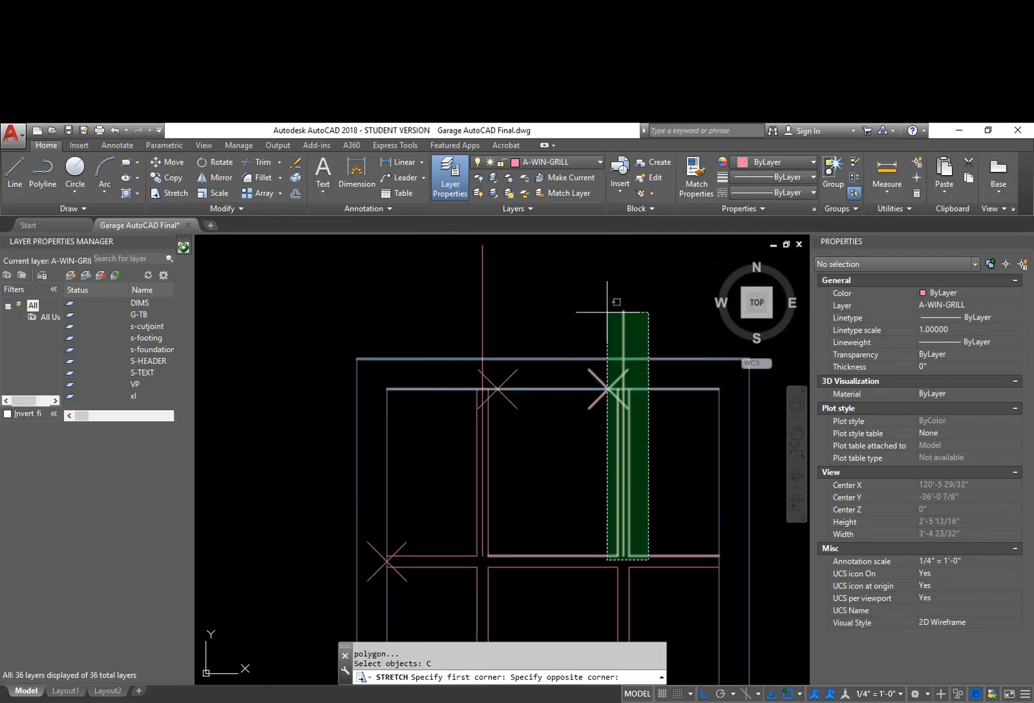
click(611, 289)
key(Return)
scroll(622, 391, up, 5)
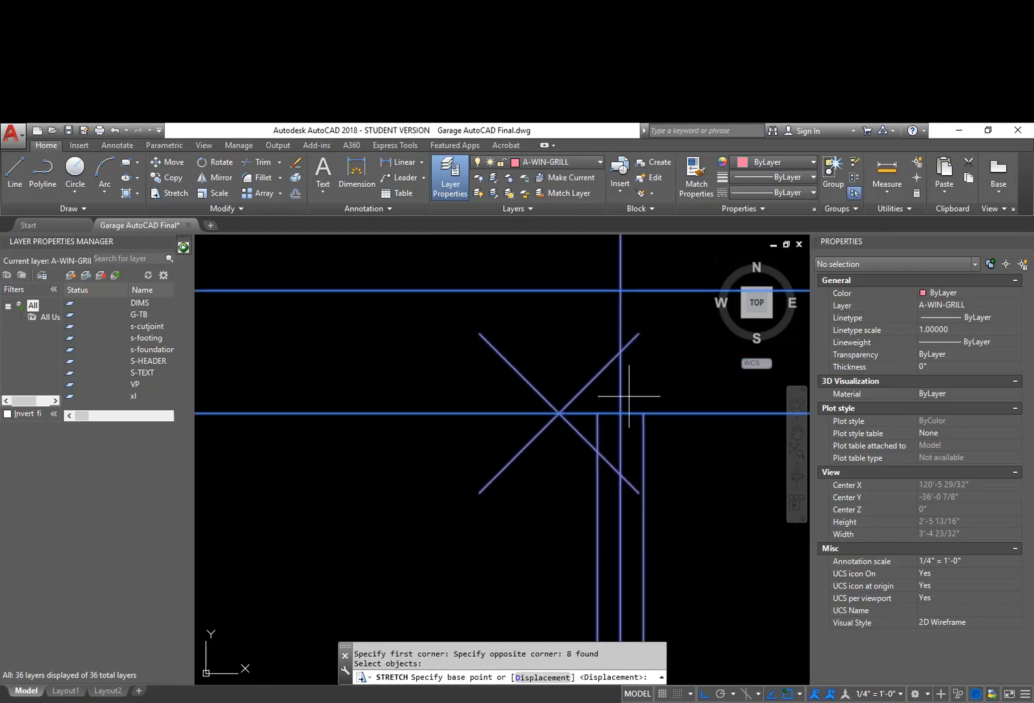
click(620, 413)
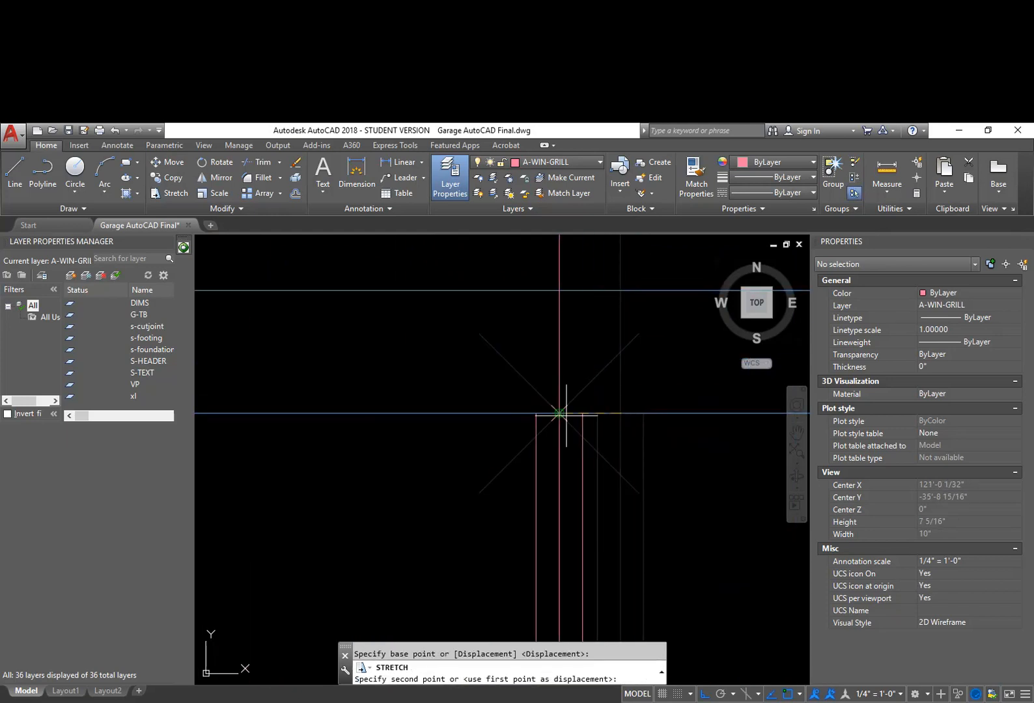
click(559, 413)
scroll(570, 435, down, 5)
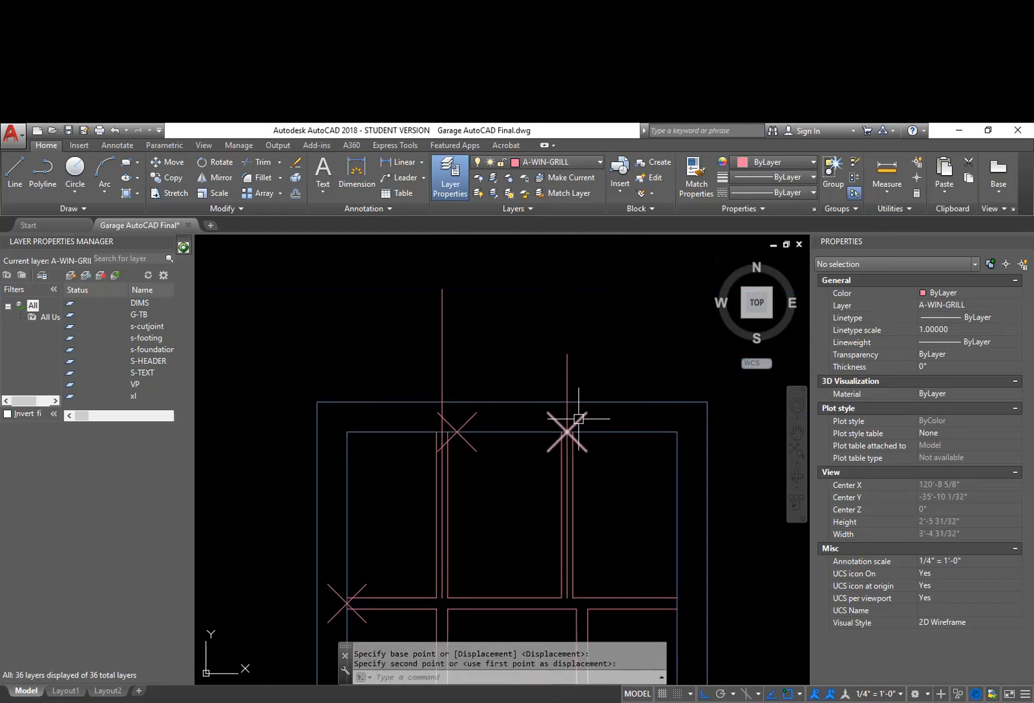
Erase the right division mark and the right muntin's vertical guide line
click(568, 430)
click(567, 388)
text(e)
key(Return)
Undo the last erase and the stretch of the right muntin's upper section
middle_drag(577, 525, 581, 414)
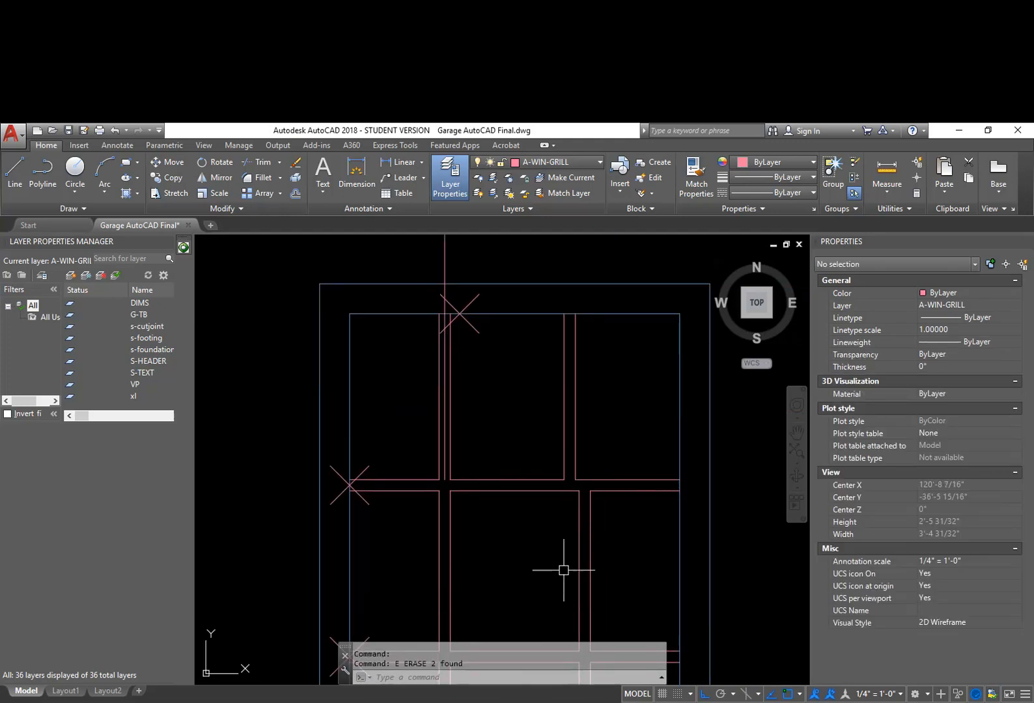
middle_drag(559, 571, 552, 459)
text(u)
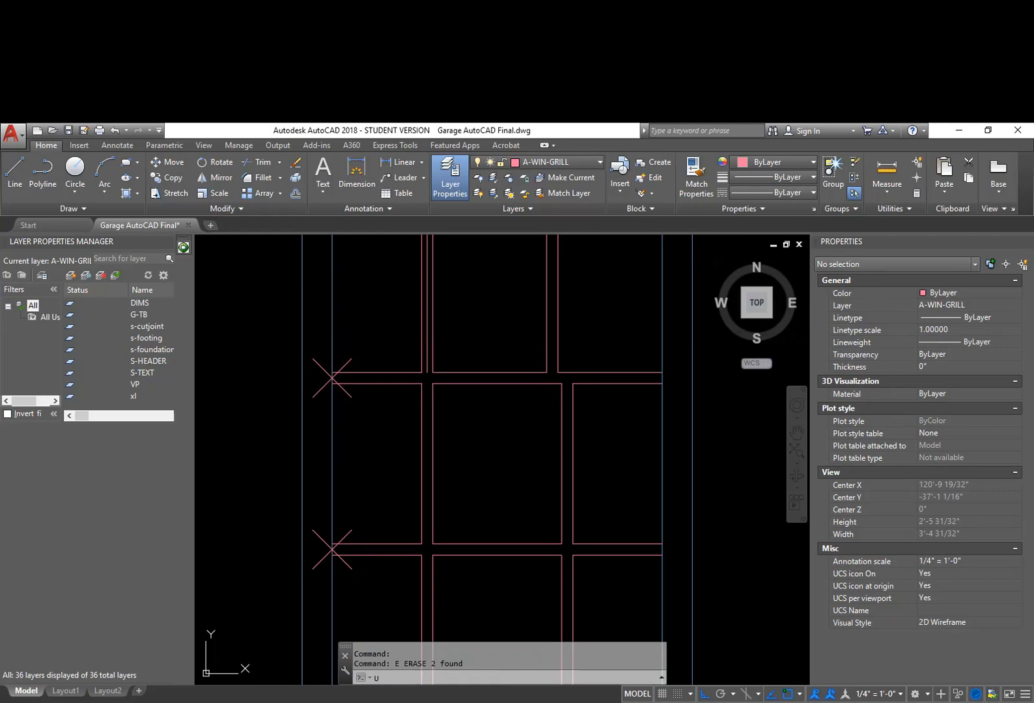
key(Return)
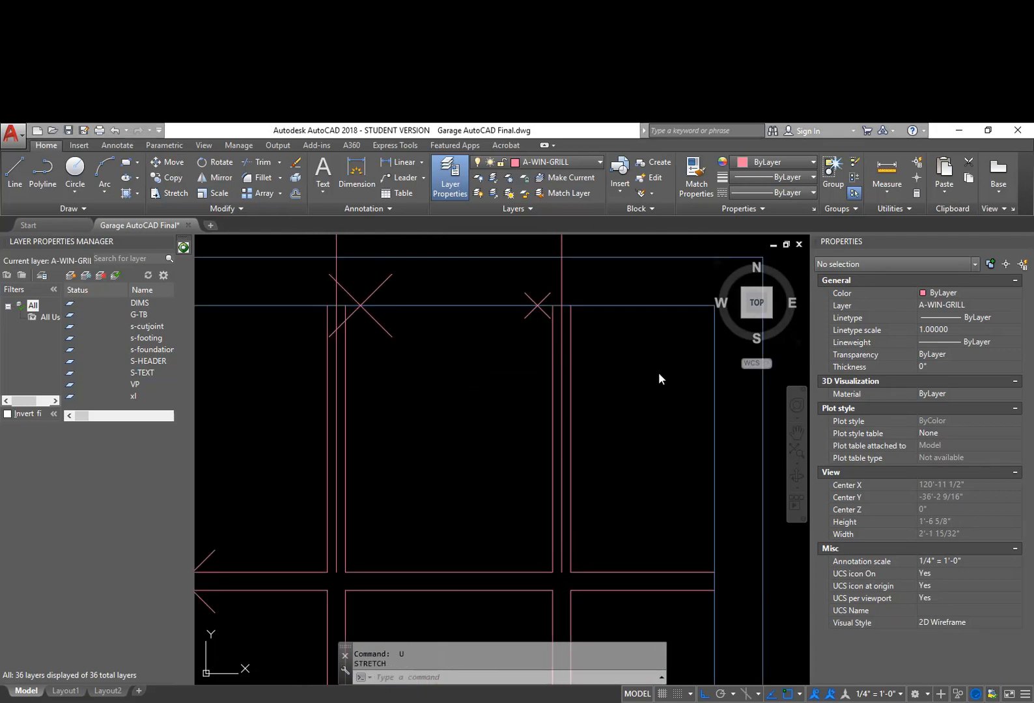
Stretch the full height of the right vertical muntin from its guide line to the right division mark on the upper inner edge
scroll(612, 417, down, 3)
scroll(609, 449, down, 3)
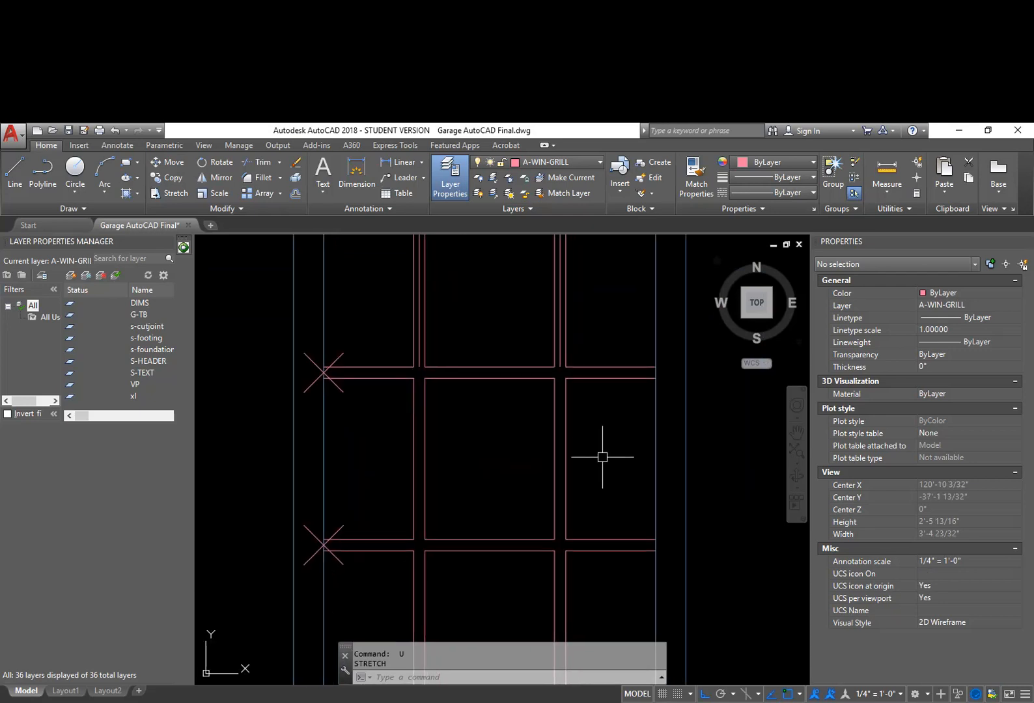
mouse_move(605, 547)
middle_down()
mouse_move(604, 532)
mouse_move(628, 543)
middle_up()
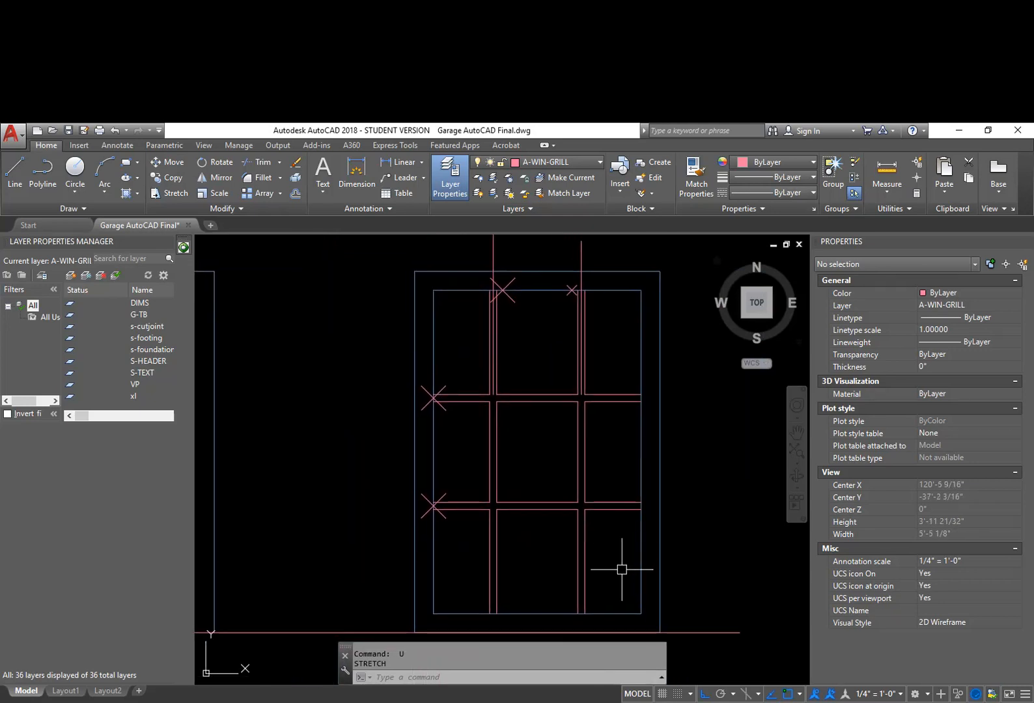
text(s)
key(Return)
text(c)
key(Return)
click(602, 617)
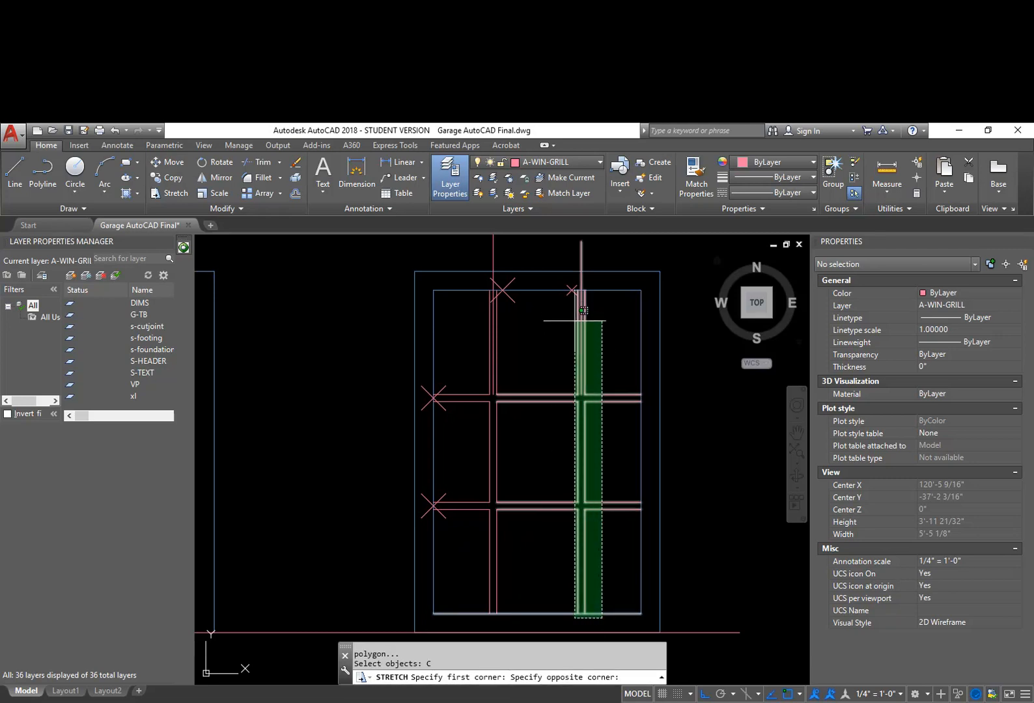
scroll(584, 274, down, 2)
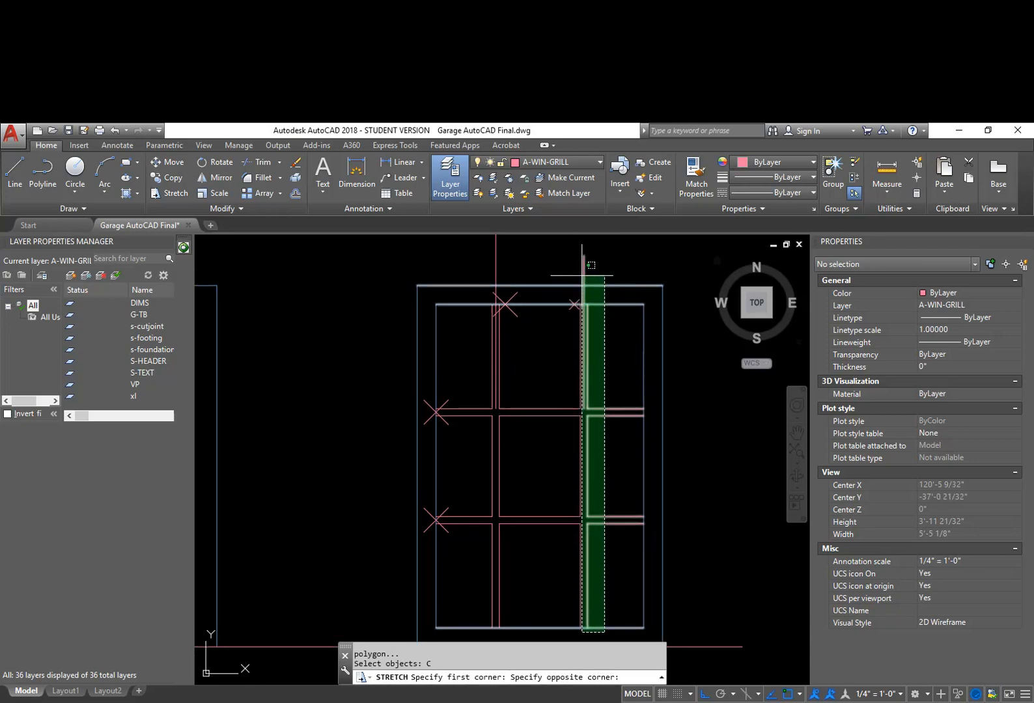
click(578, 259)
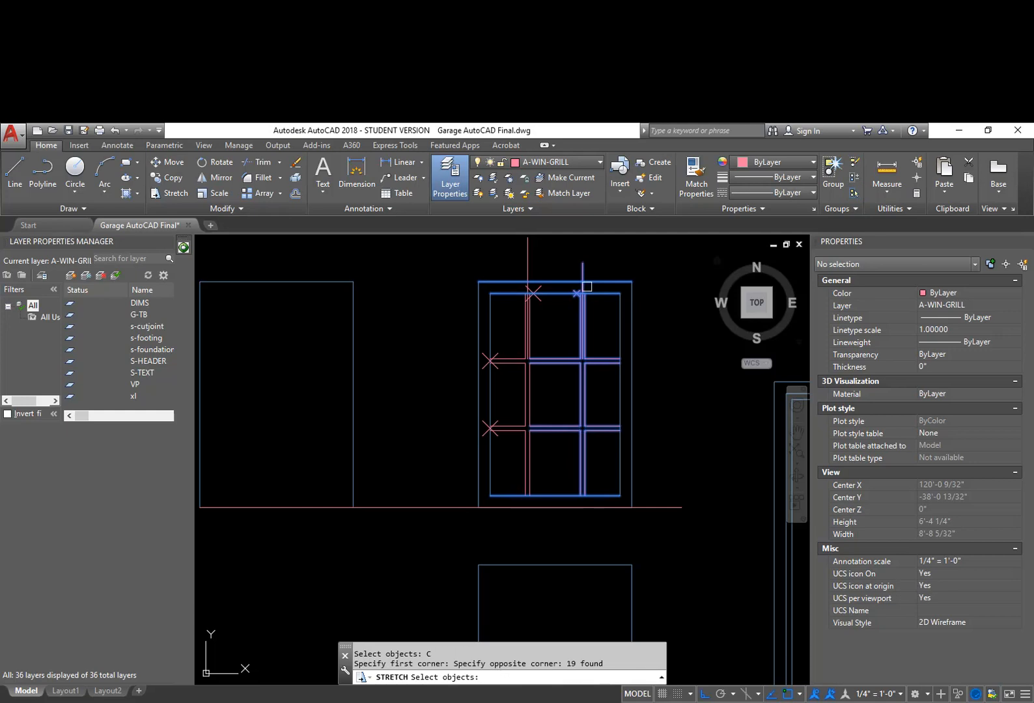
scroll(577, 291, up, 6)
key(Return)
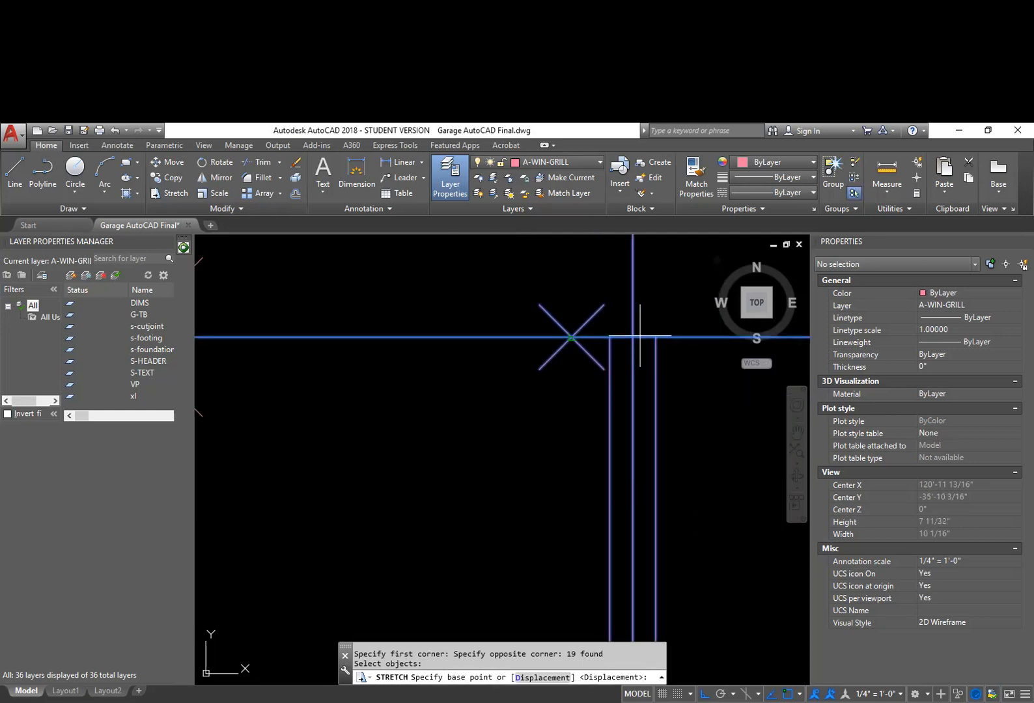
click(632, 337)
click(571, 337)
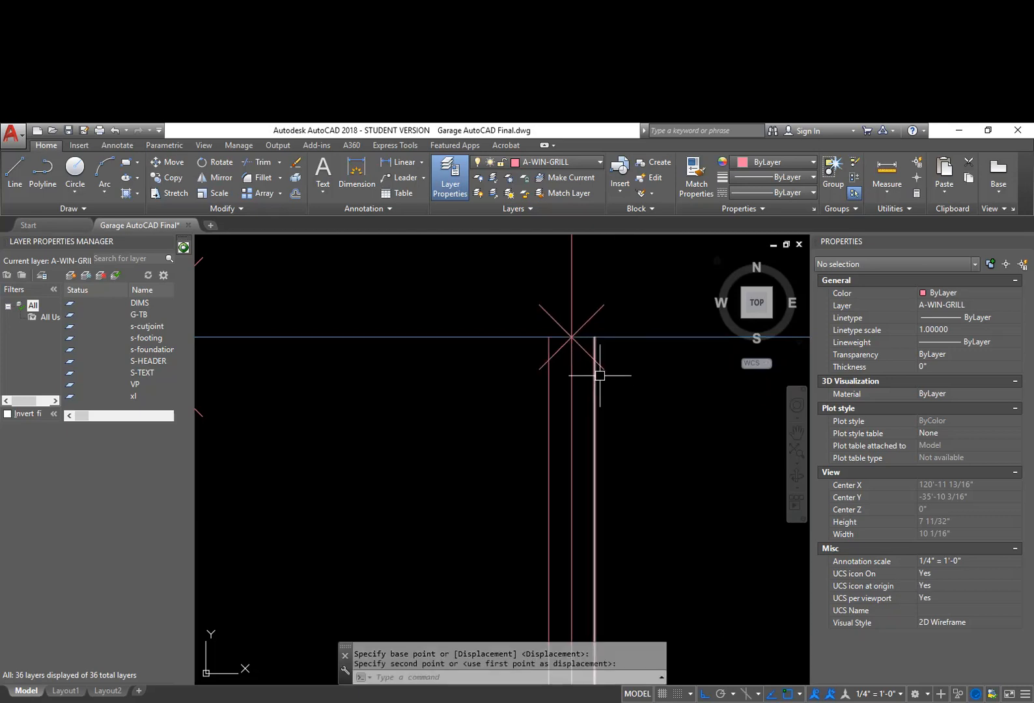
Erase the division mark and vertical guide line at the right muntin
click(597, 314)
click(571, 295)
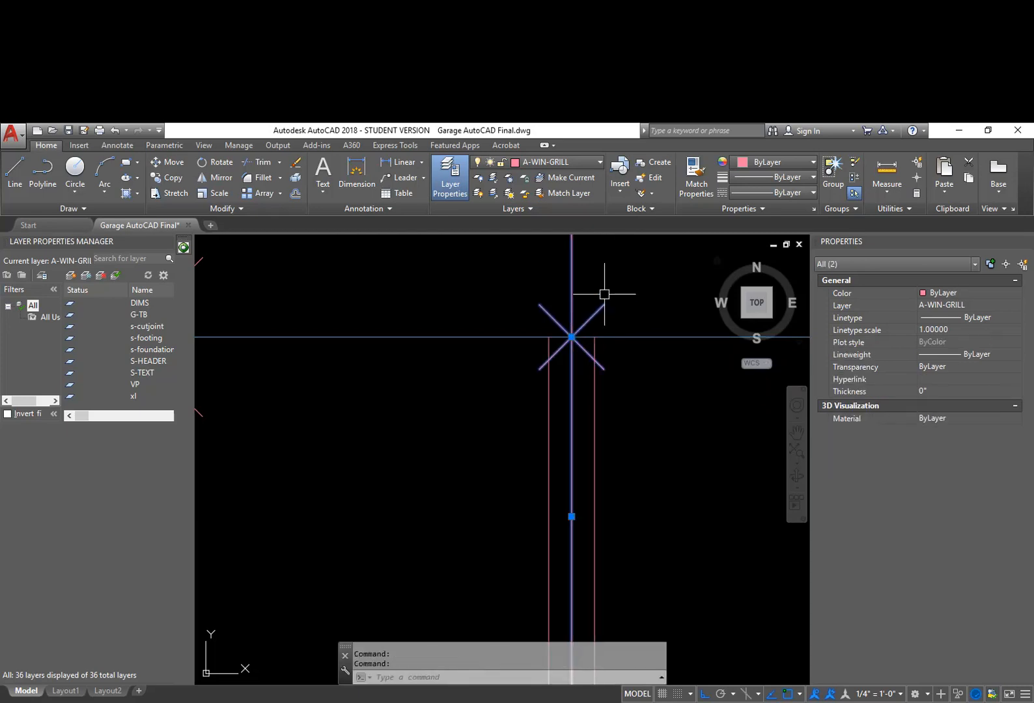
text(e)
key(space)
Stretch the full height of the left vertical muntin from its guide line to the left division mark on the upper inner edge
scroll(648, 326, down, 6)
scroll(657, 399, down, 2)
middle_drag(661, 437, 658, 354)
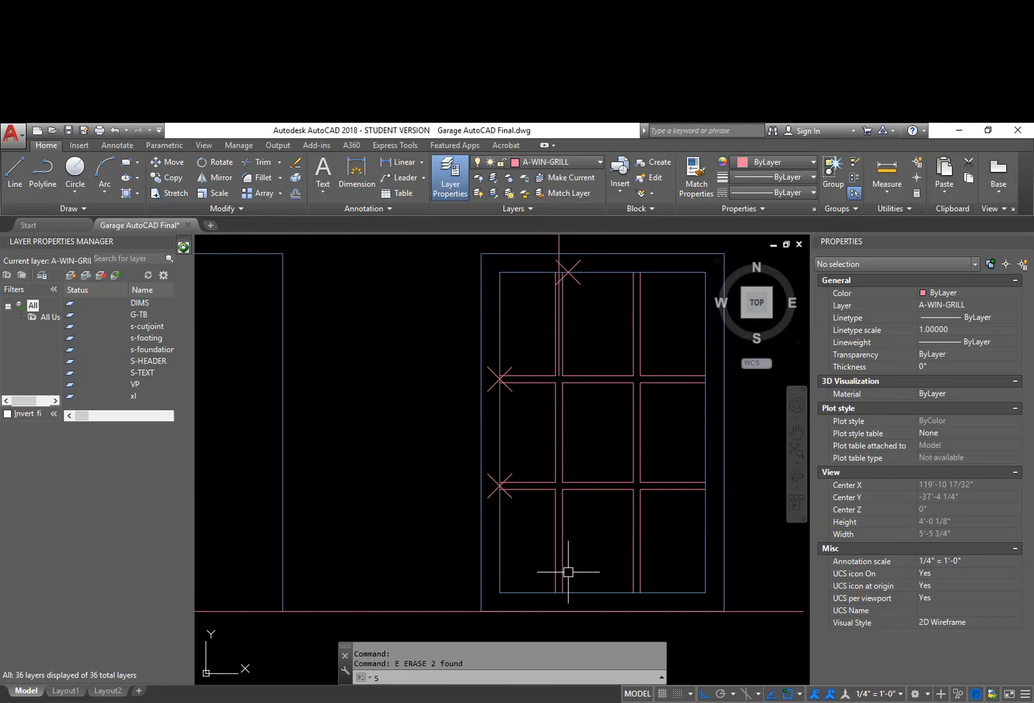
text(s)
key(space)
text(c)
key(space)
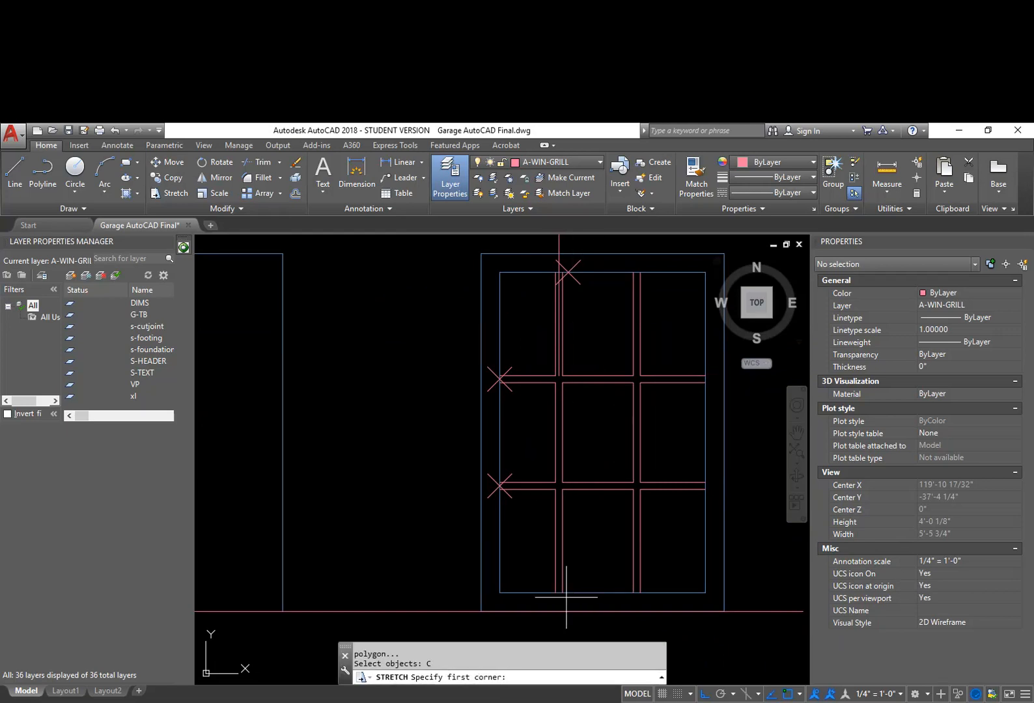
scroll(553, 303, down, 3)
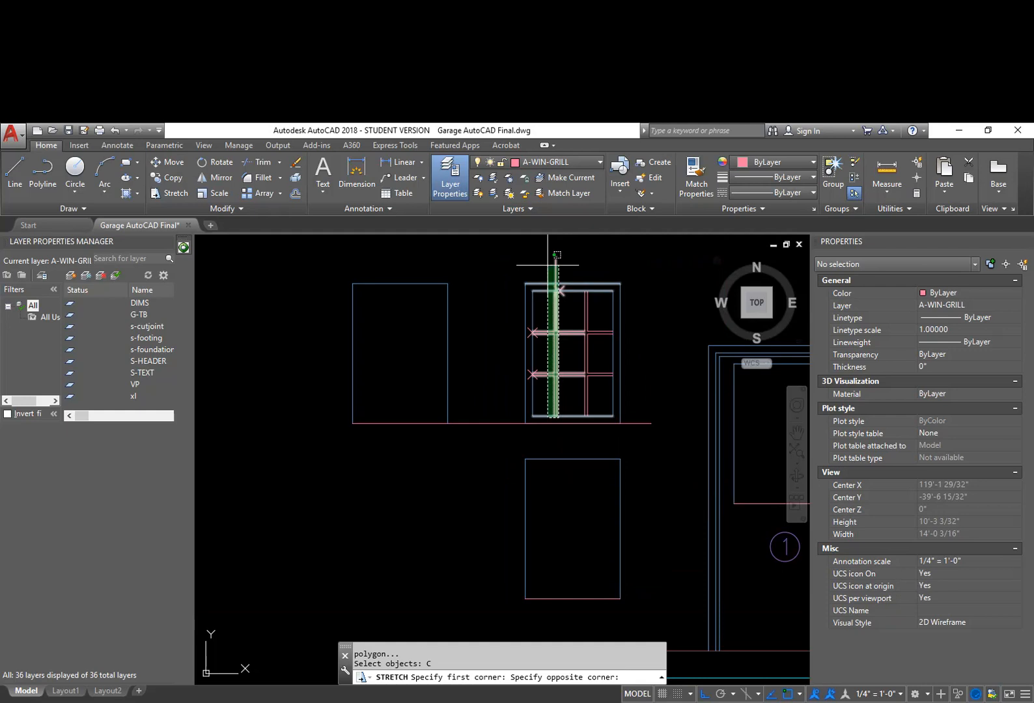
click(551, 251)
scroll(551, 271, up, 3)
key(Return)
scroll(566, 312, up, 7)
click(553, 334)
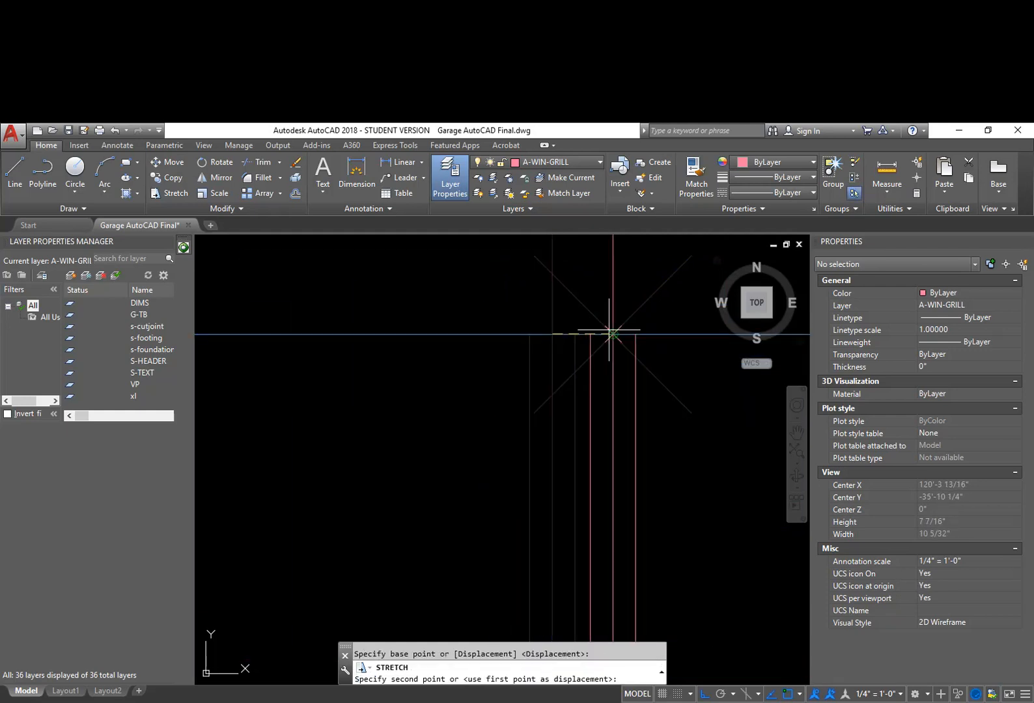
click(613, 334)
Erase the division mark and vertical guide line at the left muntin
click(586, 304)
text(e)
key(Return)
click(613, 295)
text(e)
key(Return)
Erase the two division marks on the sash's left inner edge
scroll(612, 294, down, 10)
mouse_move(614, 420)
middle_down()
mouse_move(614, 432)
mouse_move(575, 351)
middle_up()
scroll(524, 381, up, 4)
text(e)
key(Return)
text(w)
key(Return)
click(422, 410)
click(547, 331)
middle_drag(514, 280, 538, 409)
click(471, 363)
click(555, 301)
key(Return)
Delete the long horizontal guide line running along the sash's lower edge
scroll(577, 357, down, 6)
middle_drag(605, 407, 536, 407)
click(473, 451)
key(Delete)
With ortho mode off, draw a diagonal reference line outward from the lower right corner of the door's upper panel
middle_drag(458, 472, 474, 428)
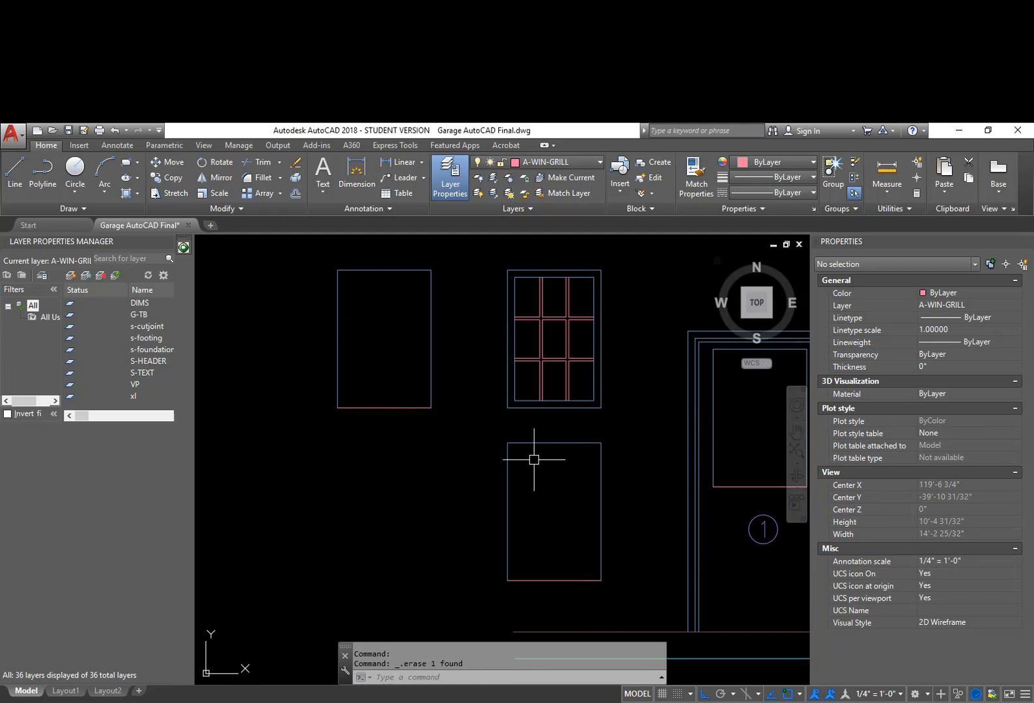
middle_drag(579, 460, 490, 431)
middle_drag(664, 489, 544, 433)
text(L)
key(Return)
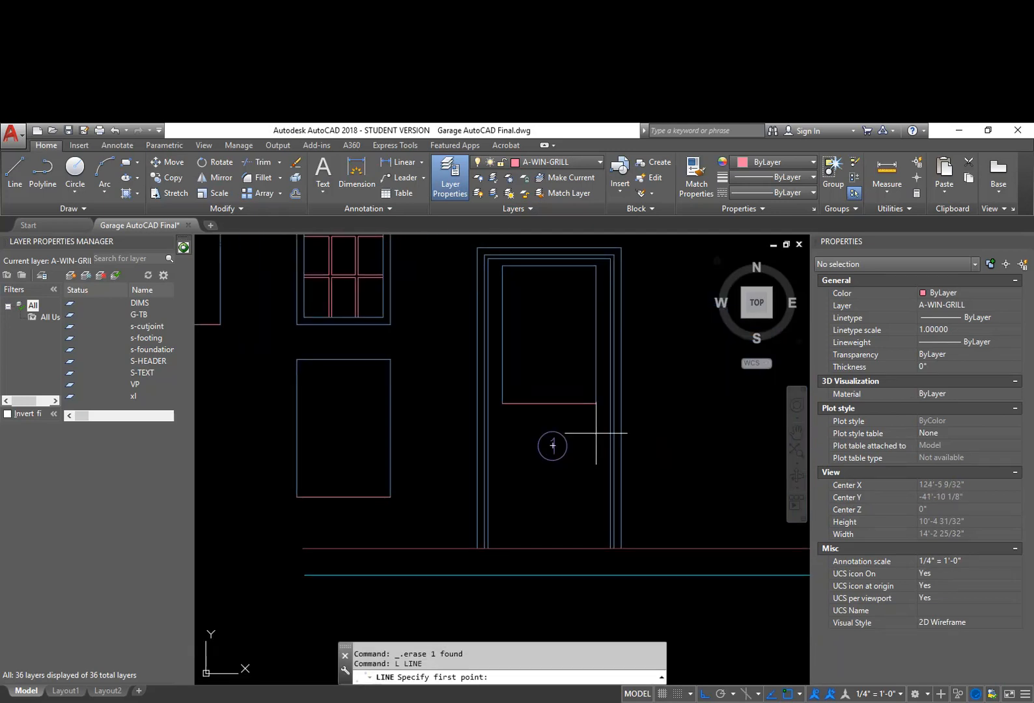
click(596, 403)
key(F8)
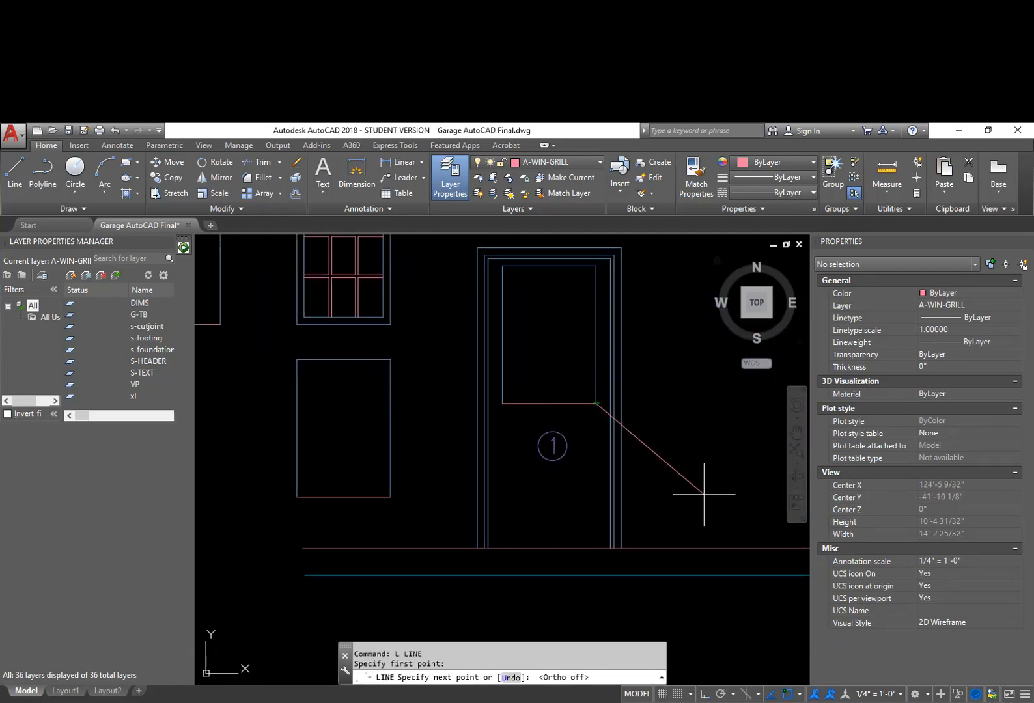
click(716, 485)
key(Escape)
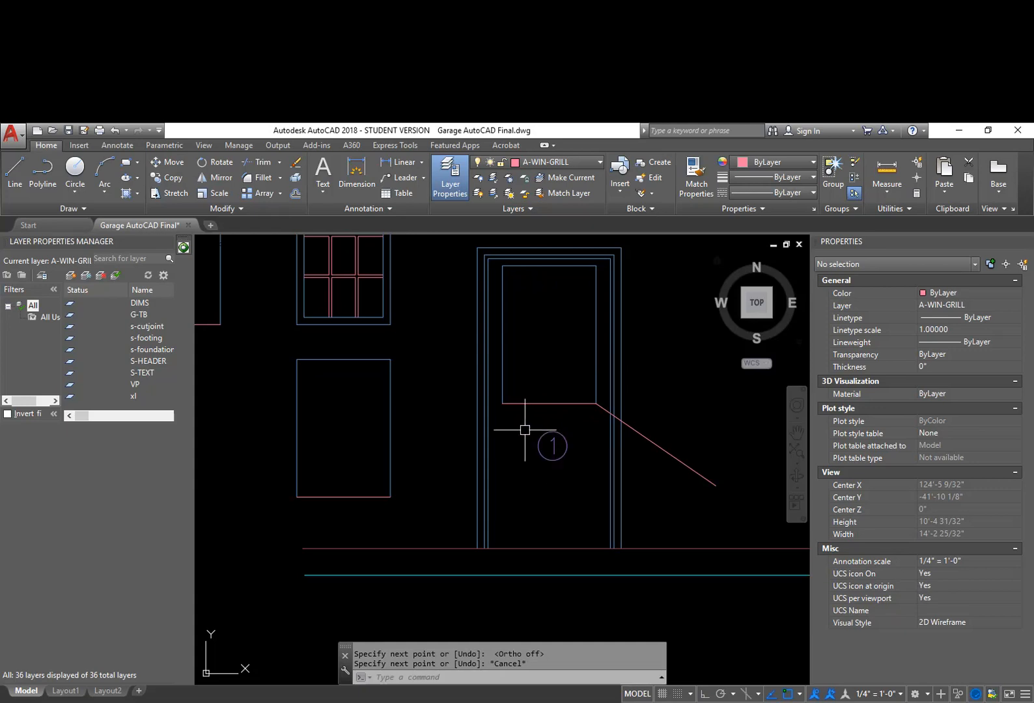
Erase the rectangular upper panel outline inside door 1, keeping the diagonal reference line
text(E)
key(Return)
text(W)
key(Return)
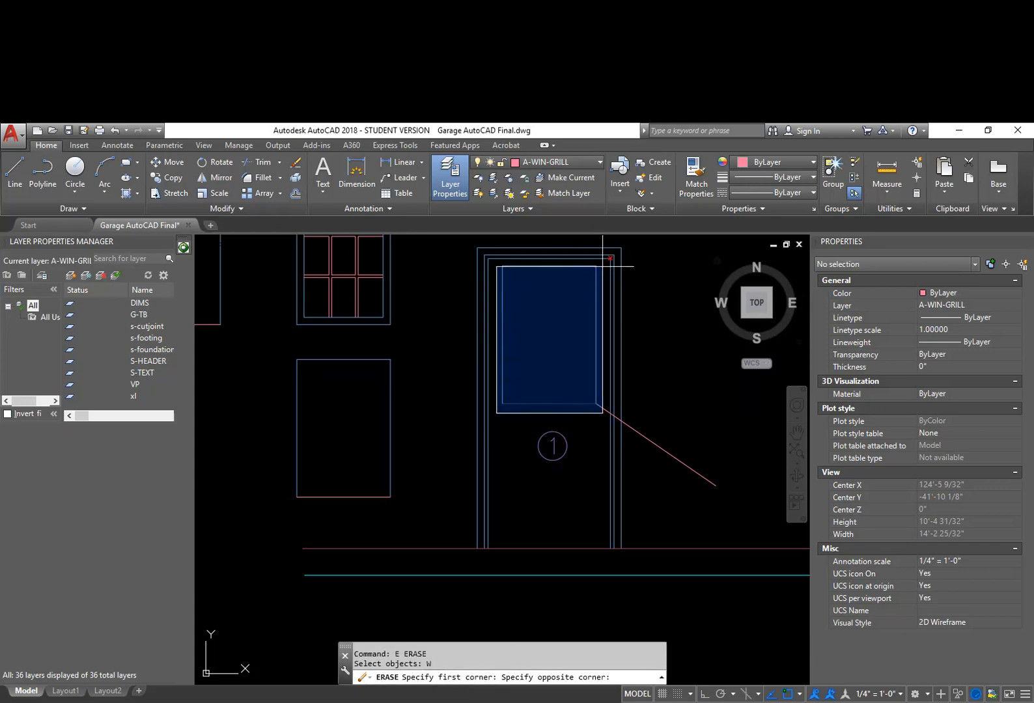
click(603, 263)
key(Return)
middle_drag(530, 372, 574, 475)
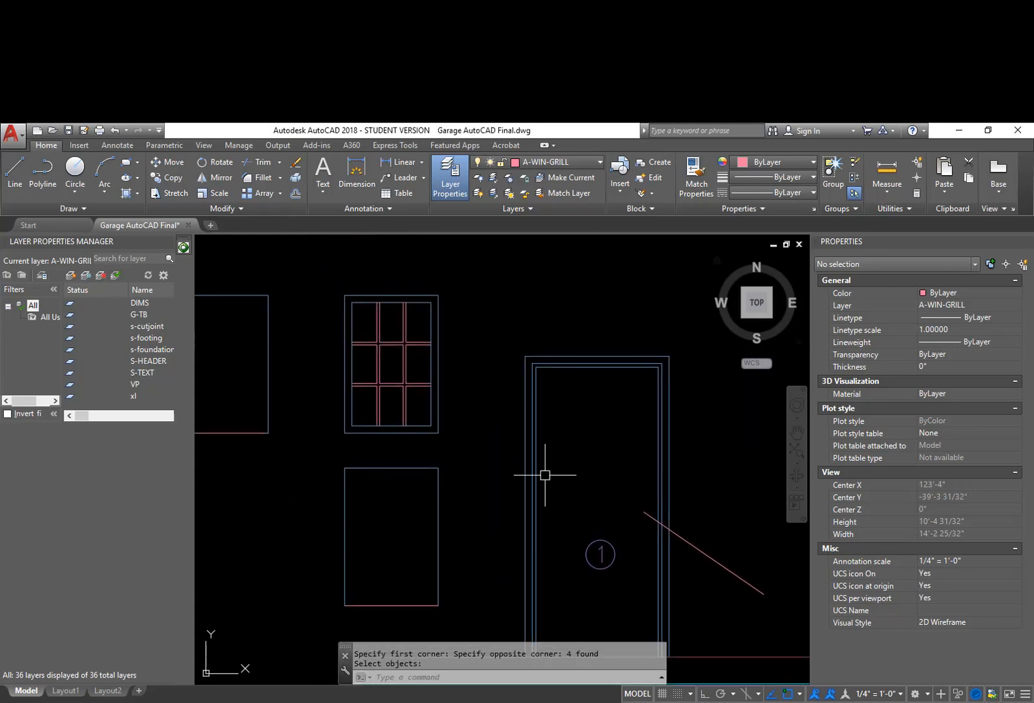
Move the finished nine-pane sash into door 1, placing its lower right corner on the diagonal reference line's upper end
text(m)
key(Return)
click(480, 438)
click(324, 282)
key(Return)
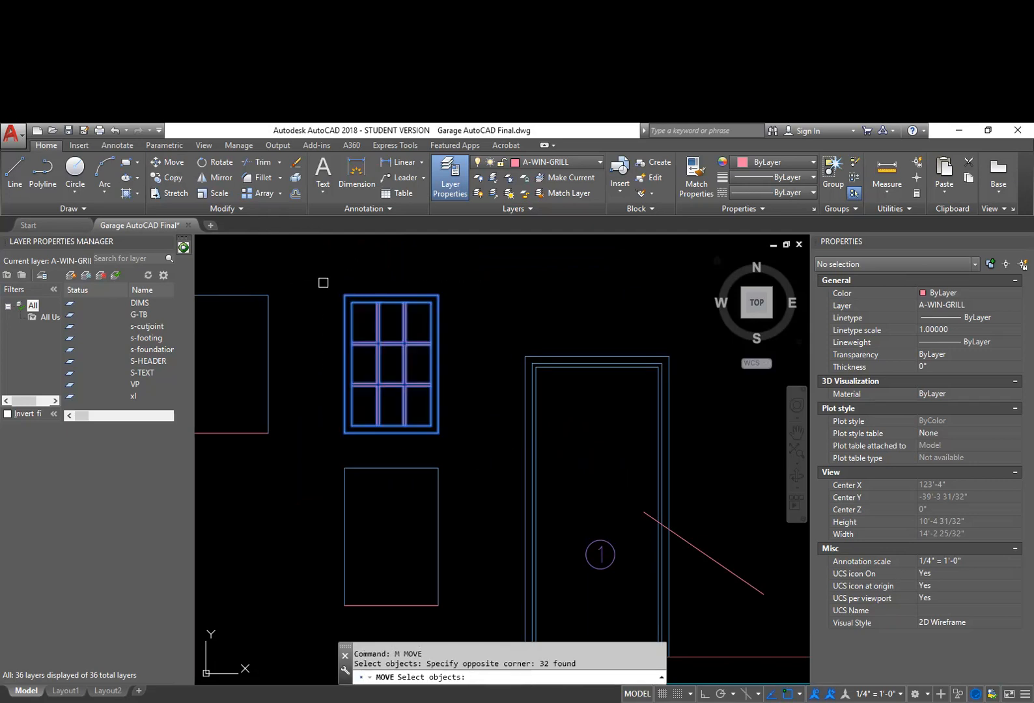
click(438, 431)
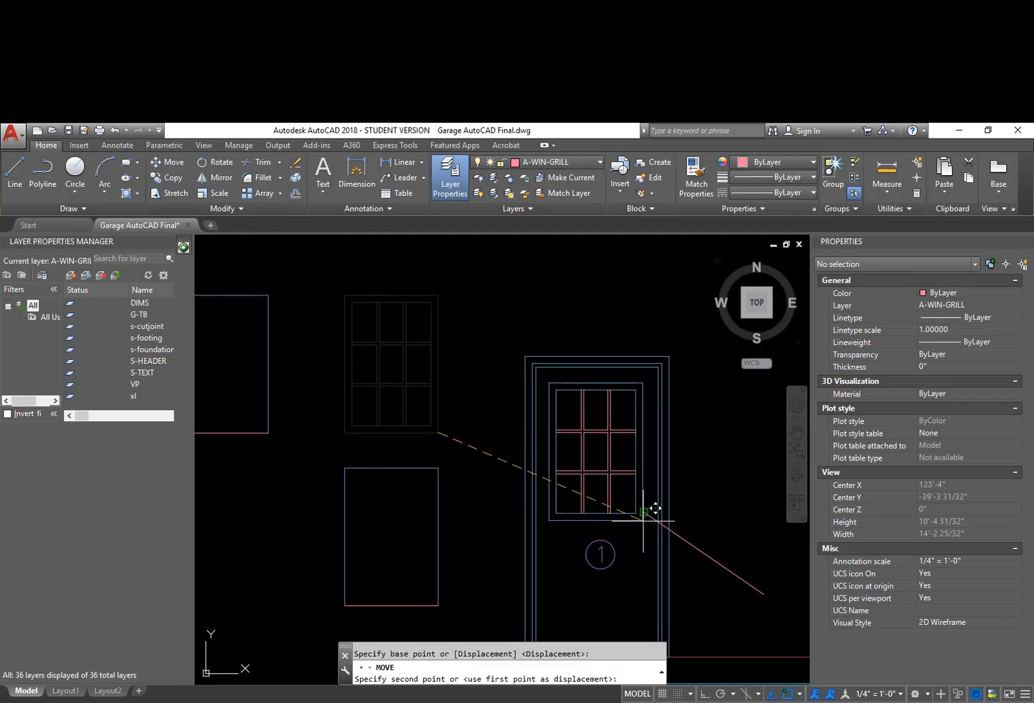
click(646, 511)
Erase the diagonal reference line beside the door's sash
middle_drag(729, 560, 713, 493)
click(674, 485)
text(e)
key(Return)
Draw a doorknob circle of radius 2 below the sash near the door's right edge
scroll(657, 472, up, 4)
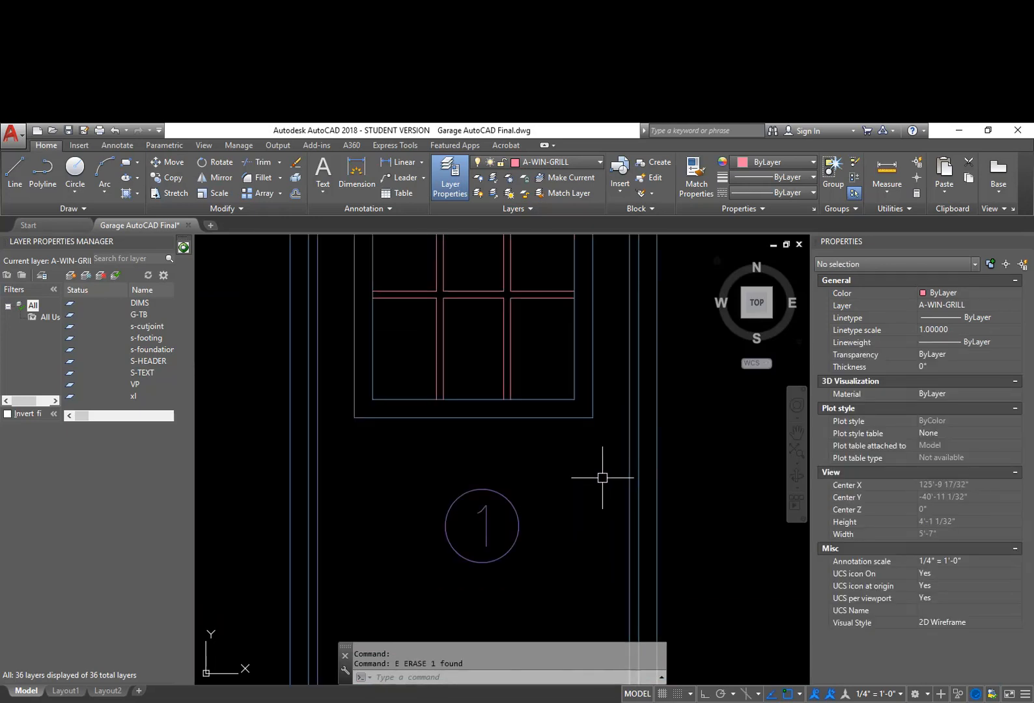
text(c)
key(Return)
click(595, 475)
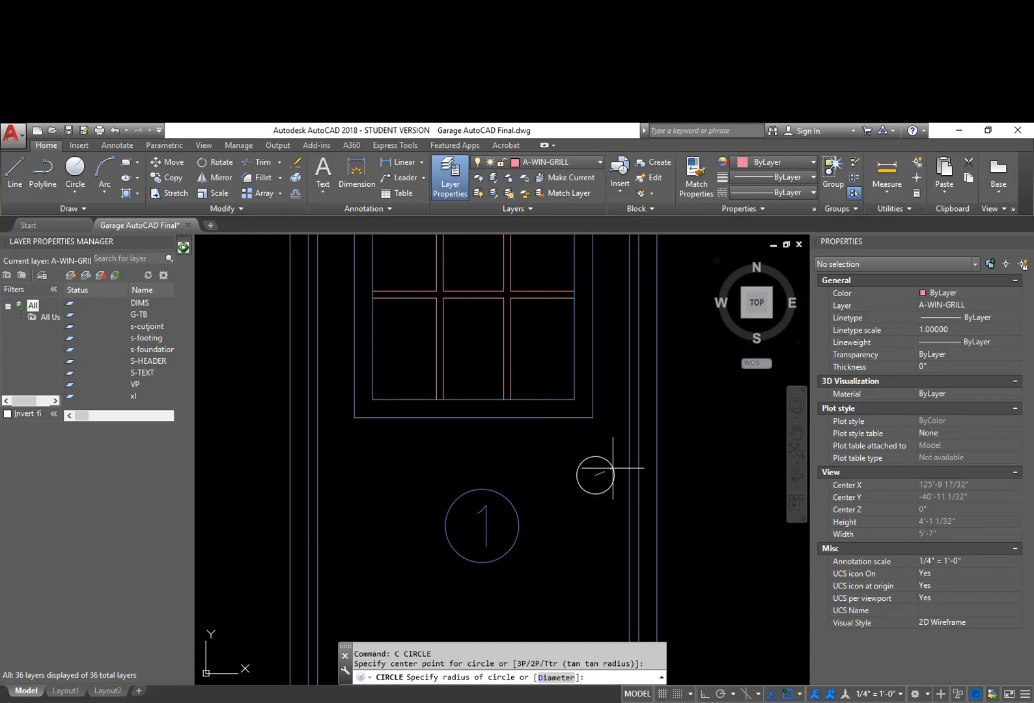
text(2)
key(Return)
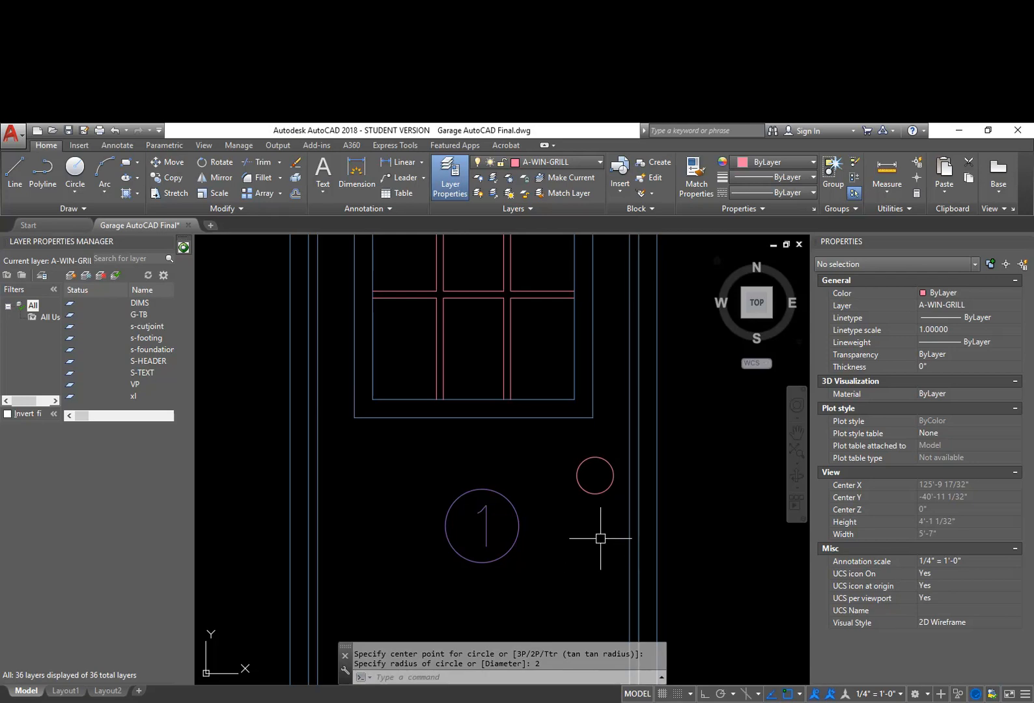
Match the doorknob circle's properties to the outer frame of the sash above it
middle_drag(593, 554, 596, 509)
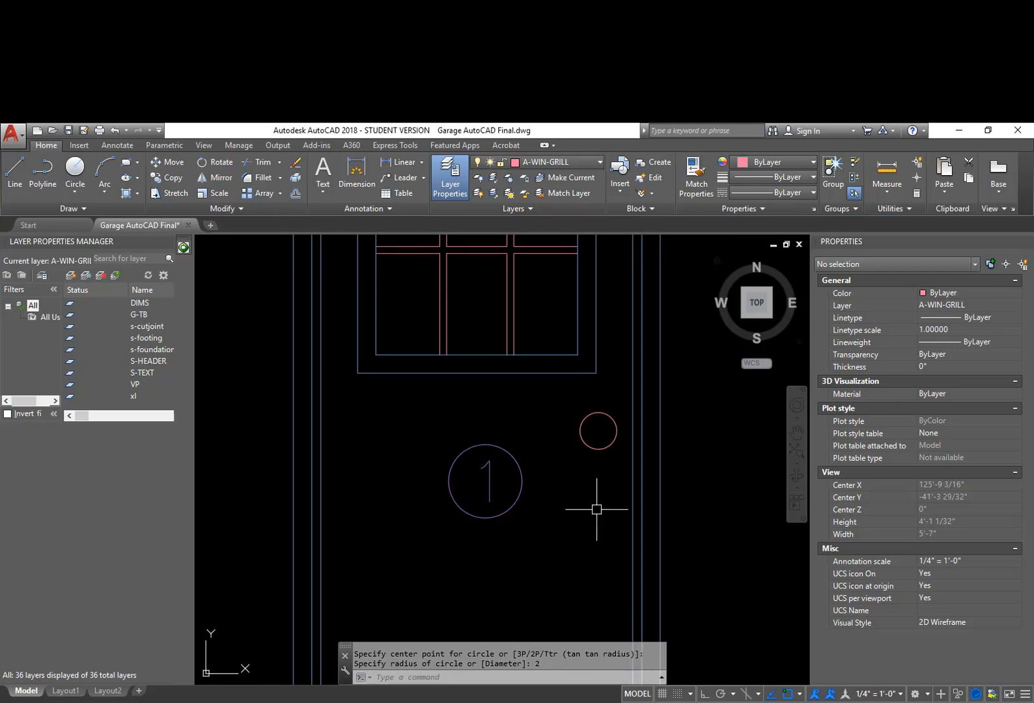
click(616, 486)
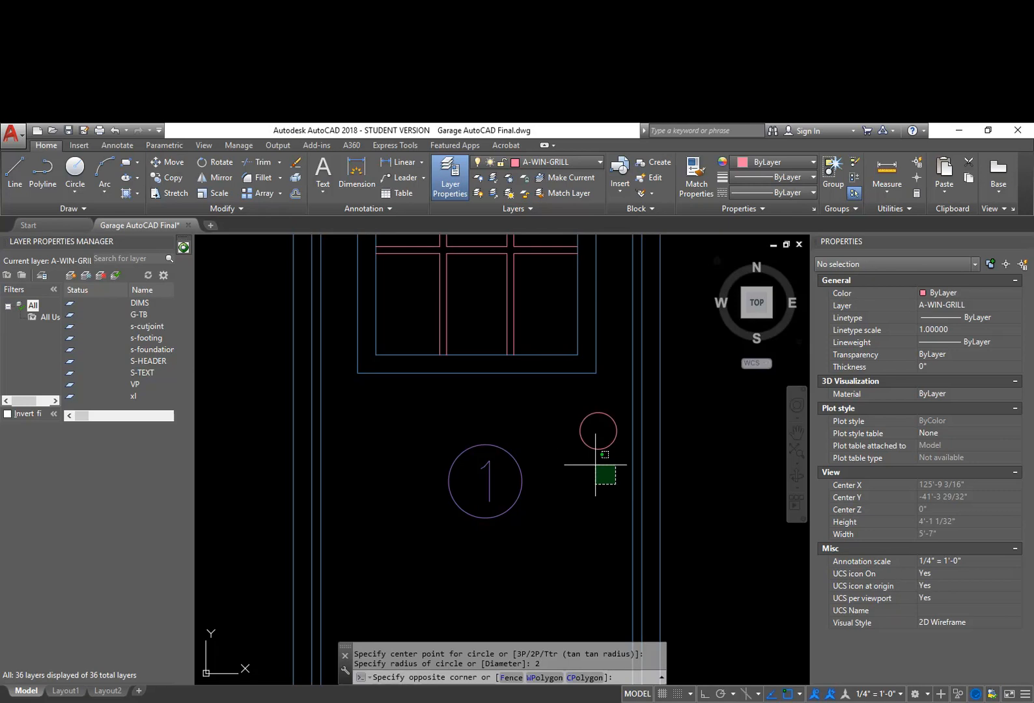
key(Escape)
key(Escape)
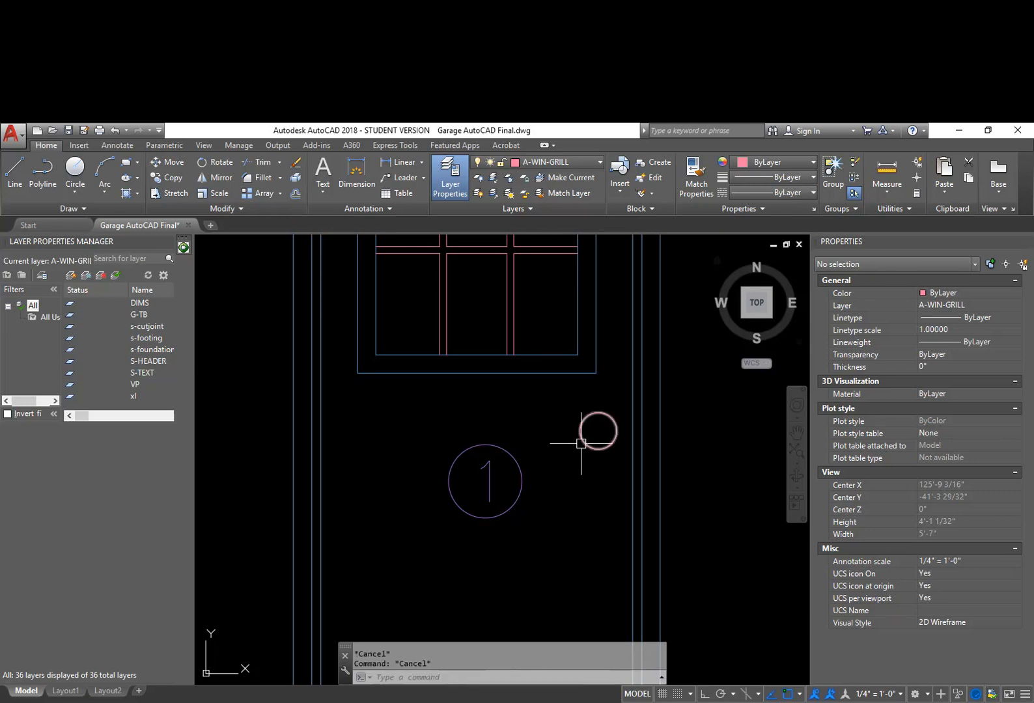
click(599, 410)
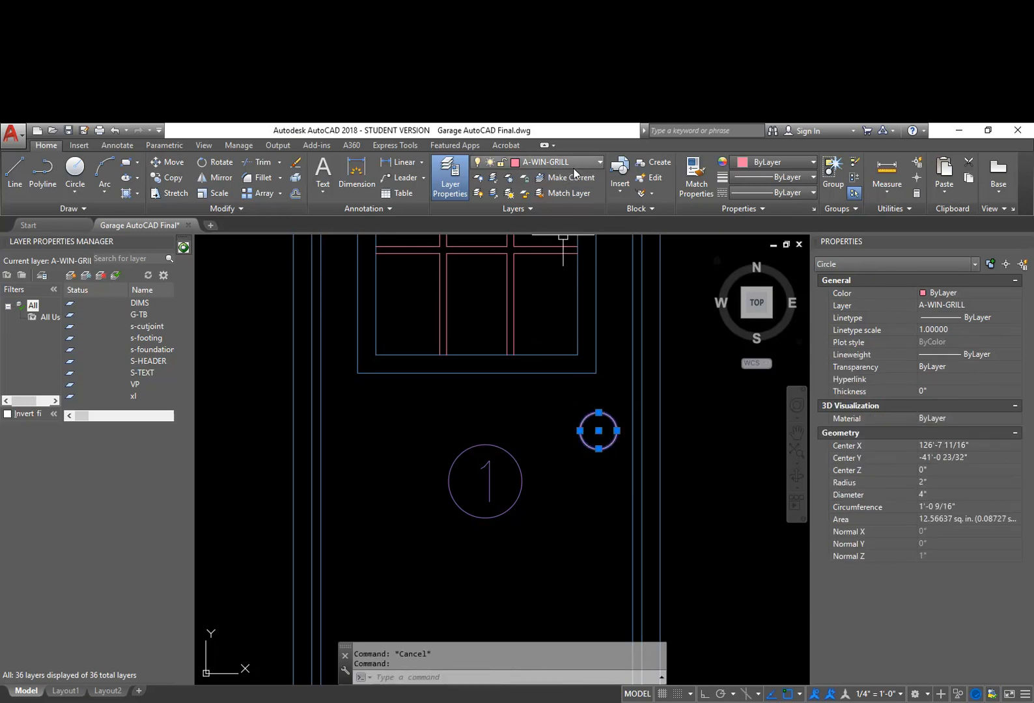
key(Escape)
click(695, 176)
click(564, 373)
click(599, 408)
key(Return)
scroll(574, 418, down, 5)
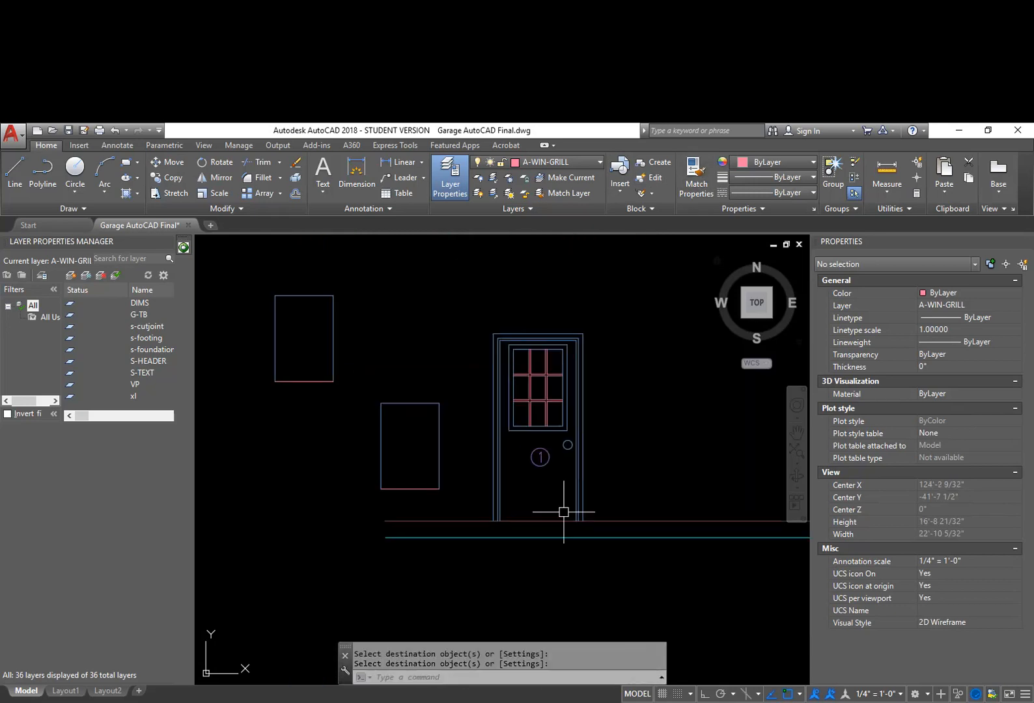
Move door tag 1 up so the top of its circle touches the bottom edge of the sash
scroll(542, 461, up, 4)
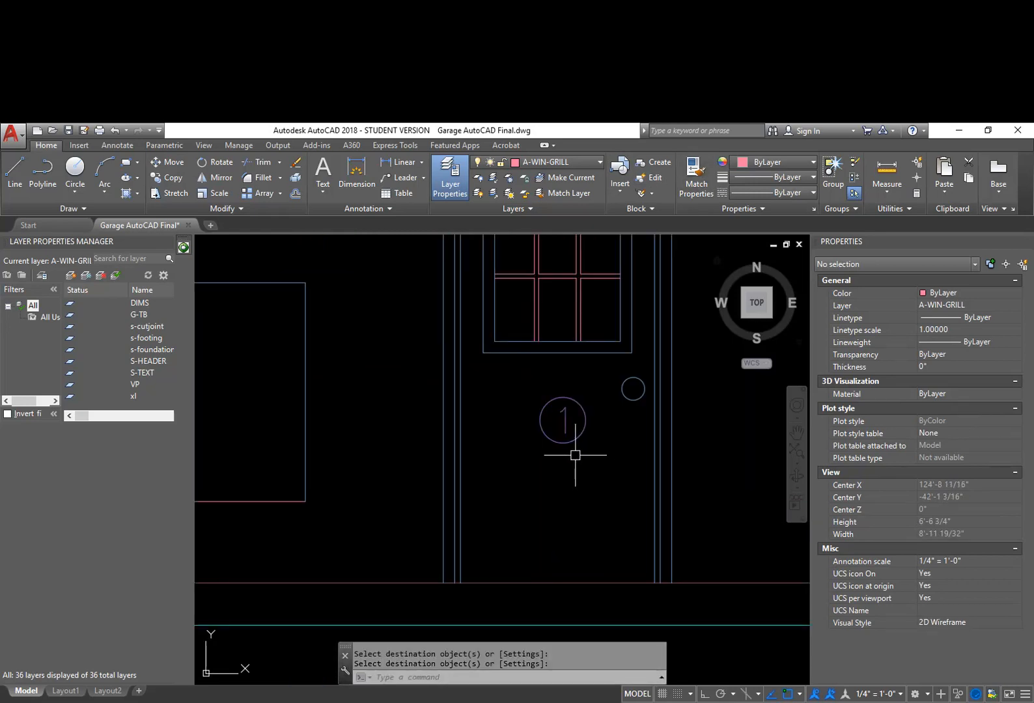
text(m)
key(Return)
click(585, 481)
click(515, 394)
key(Return)
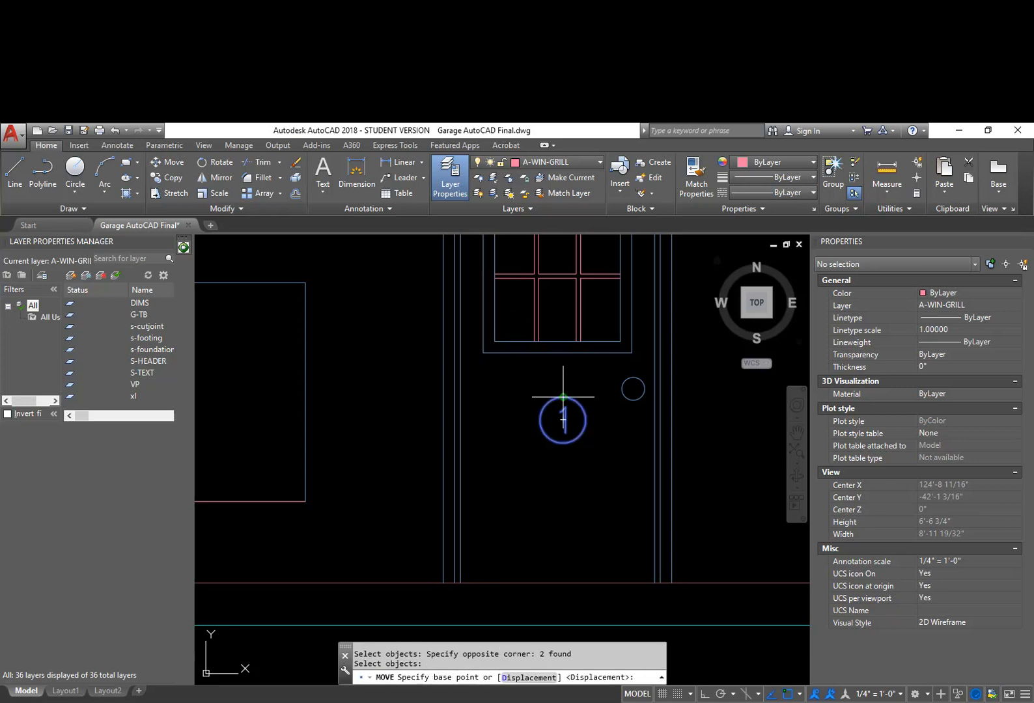
click(563, 396)
click(558, 352)
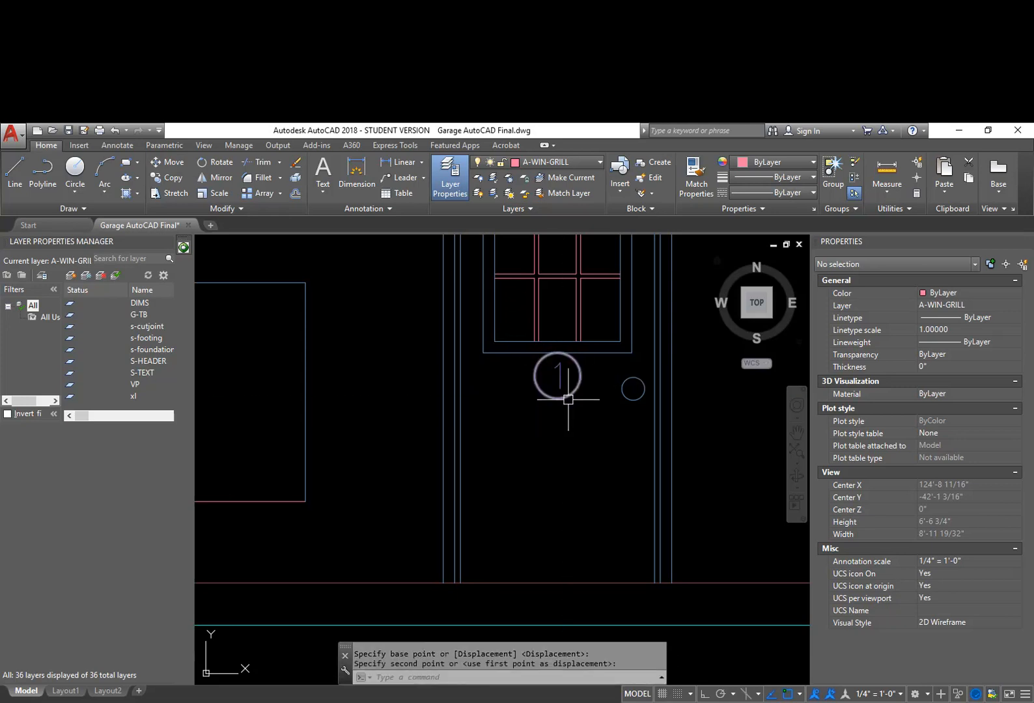
Move door tag 1 straight down about 9 inches below the sash with Ortho on
text(m)
key(Return)
click(577, 388)
key(Return)
click(591, 435)
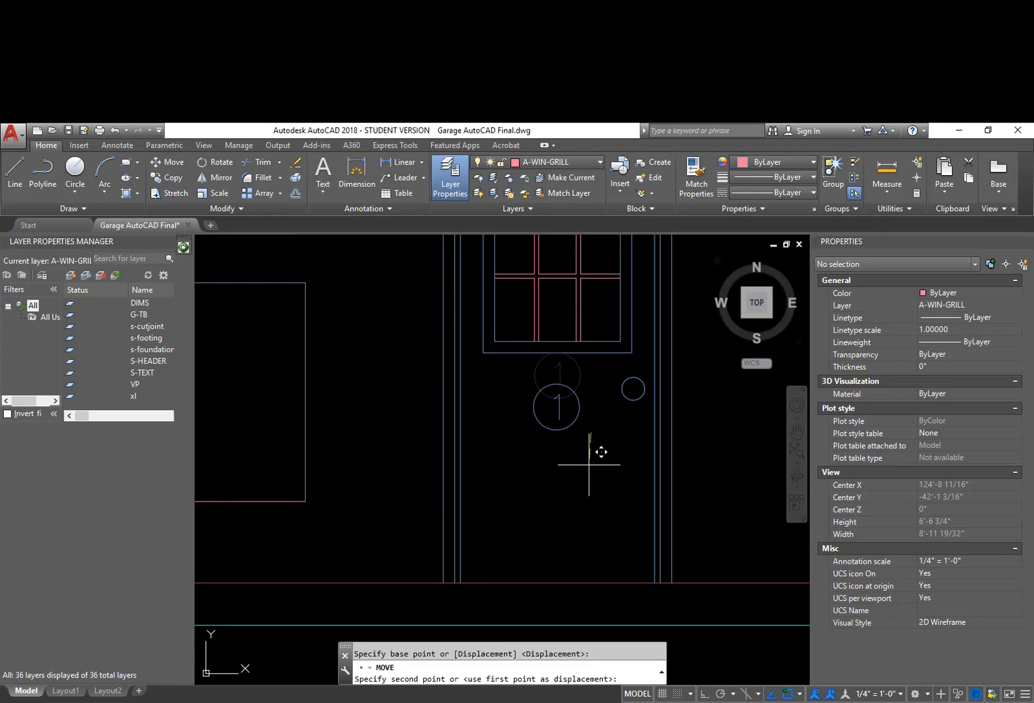
key(F8)
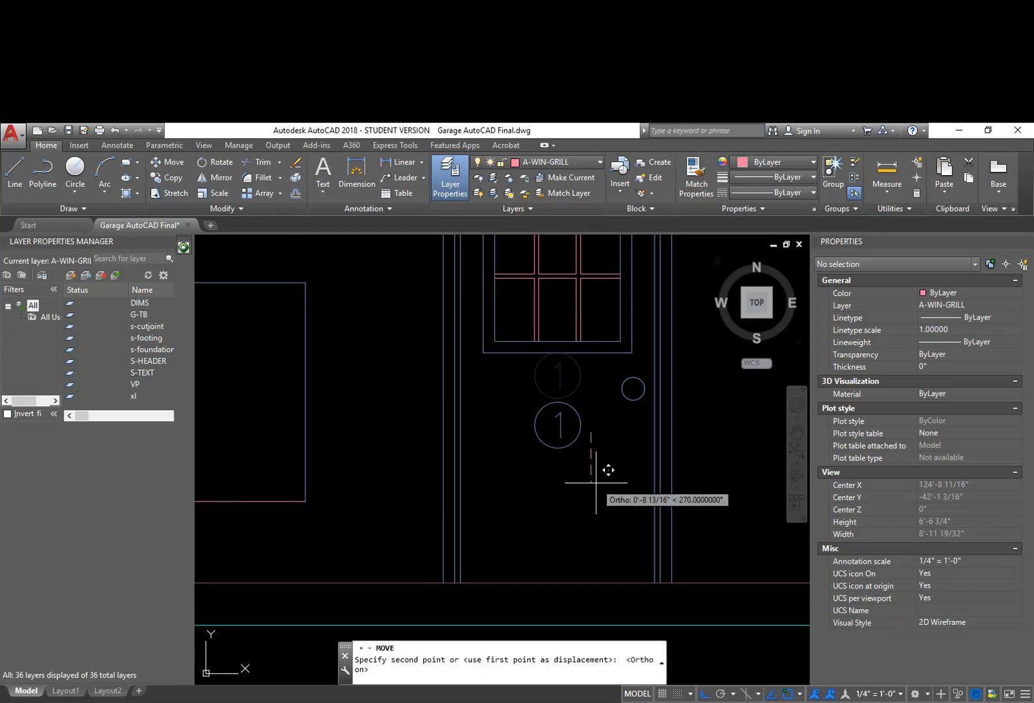
key(Escape)
Erase the two leftover rectangular window outlines beside the detailed door
scroll(591, 491, down, 4)
text(e)
key(Return)
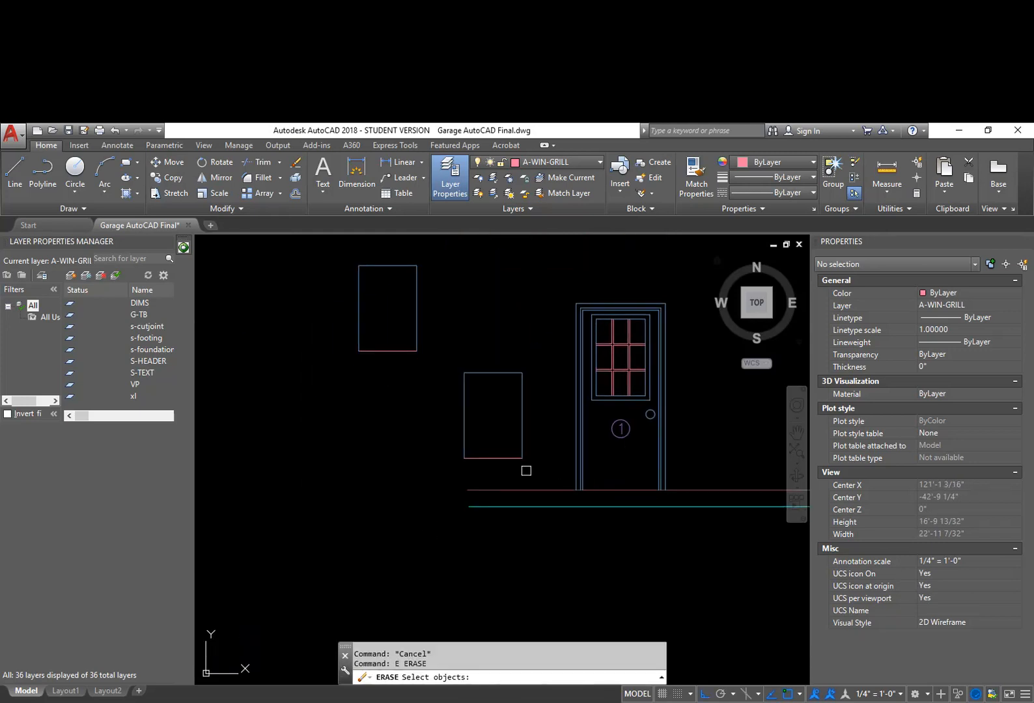
click(527, 470)
click(289, 235)
key(Return)
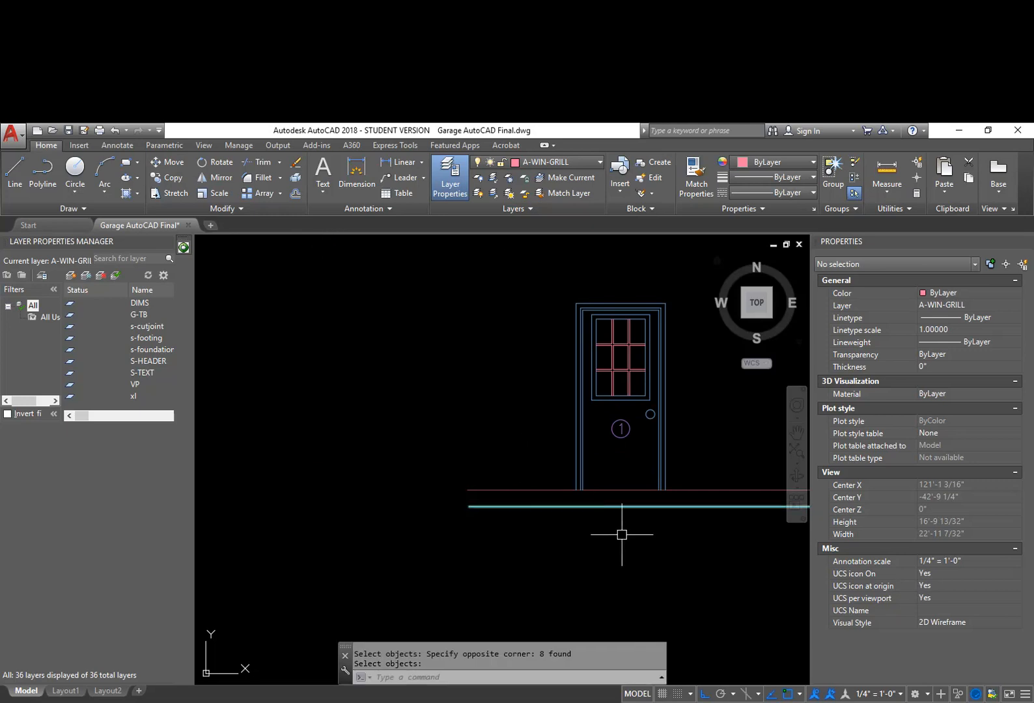
Draw a diagonal reference line from the upper right corner of door 1's frame on the gable-end elevation, with Ortho off
scroll(601, 531, down, 5)
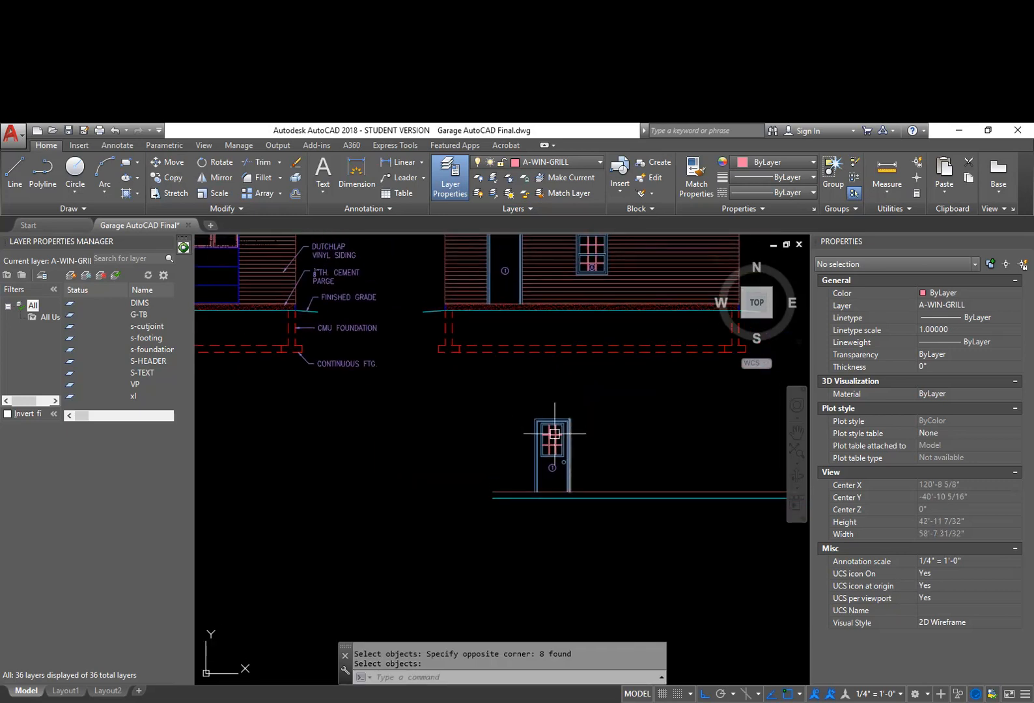
middle_drag(532, 384, 547, 455)
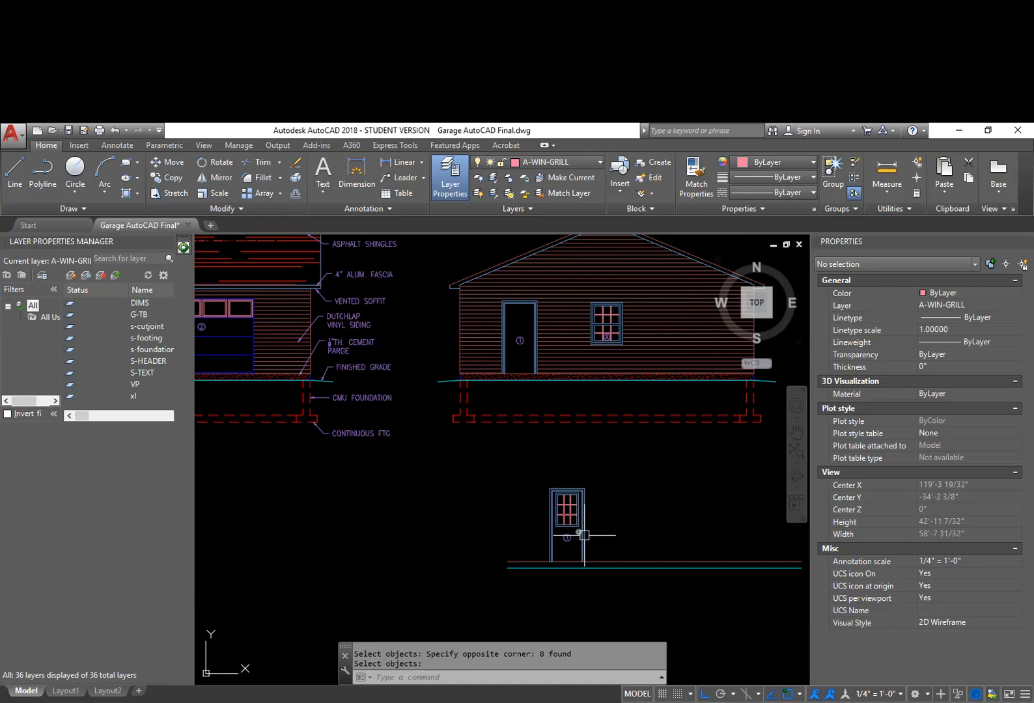
scroll(524, 286, up, 10)
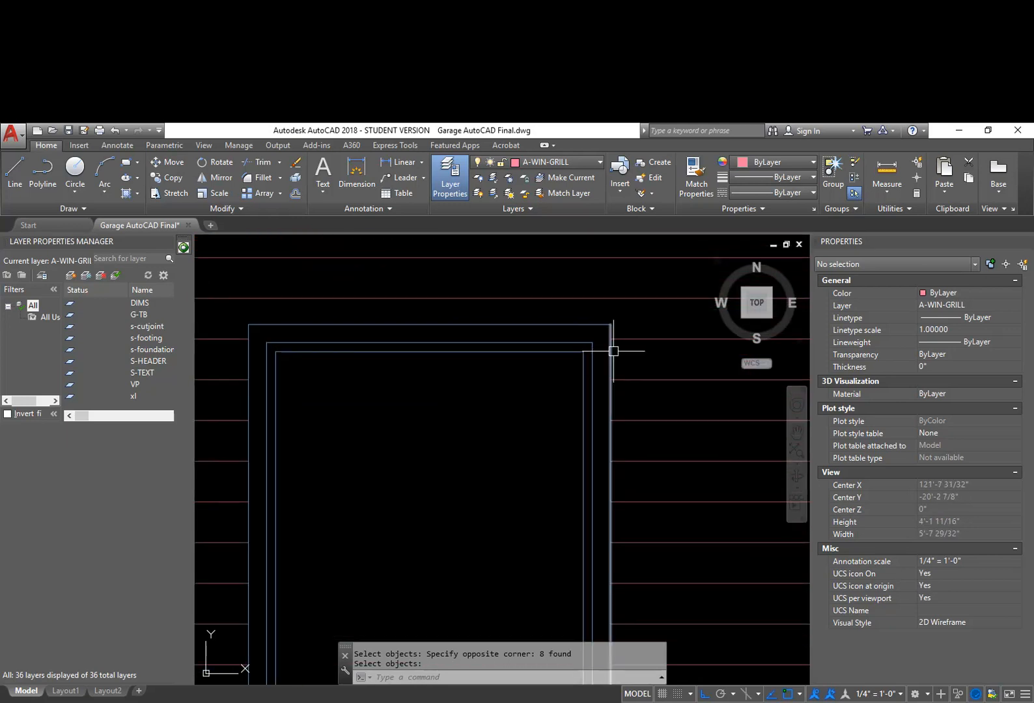
text(l)
key(Return)
click(610, 324)
scroll(637, 318, down, 4)
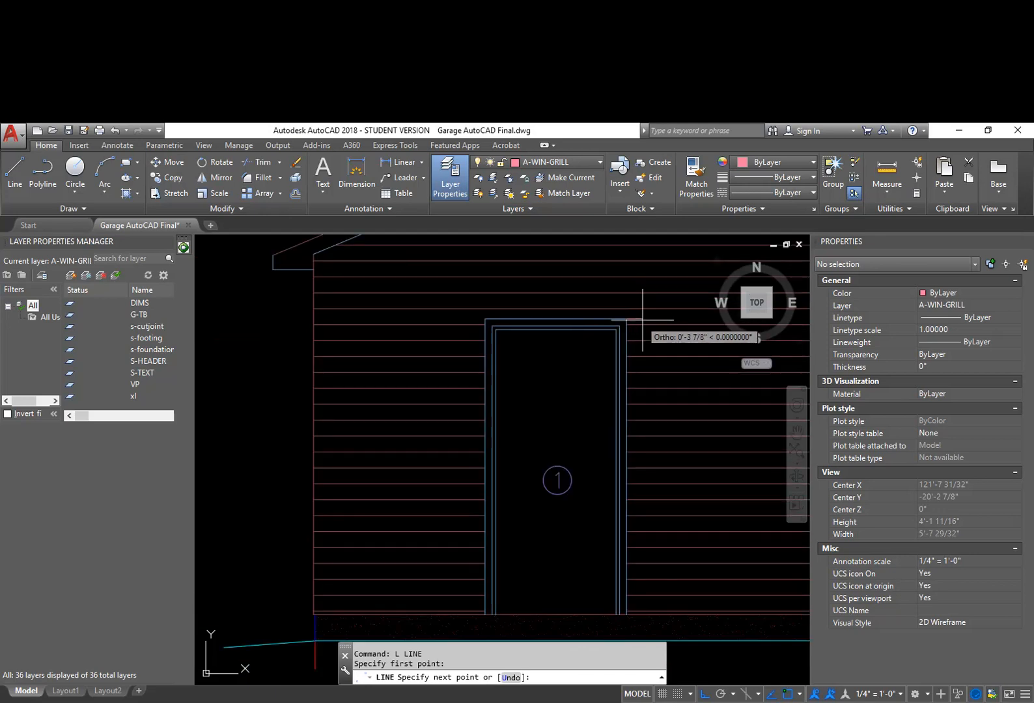
scroll(521, 515, down, 4)
key(F8)
scroll(534, 478, down, 3)
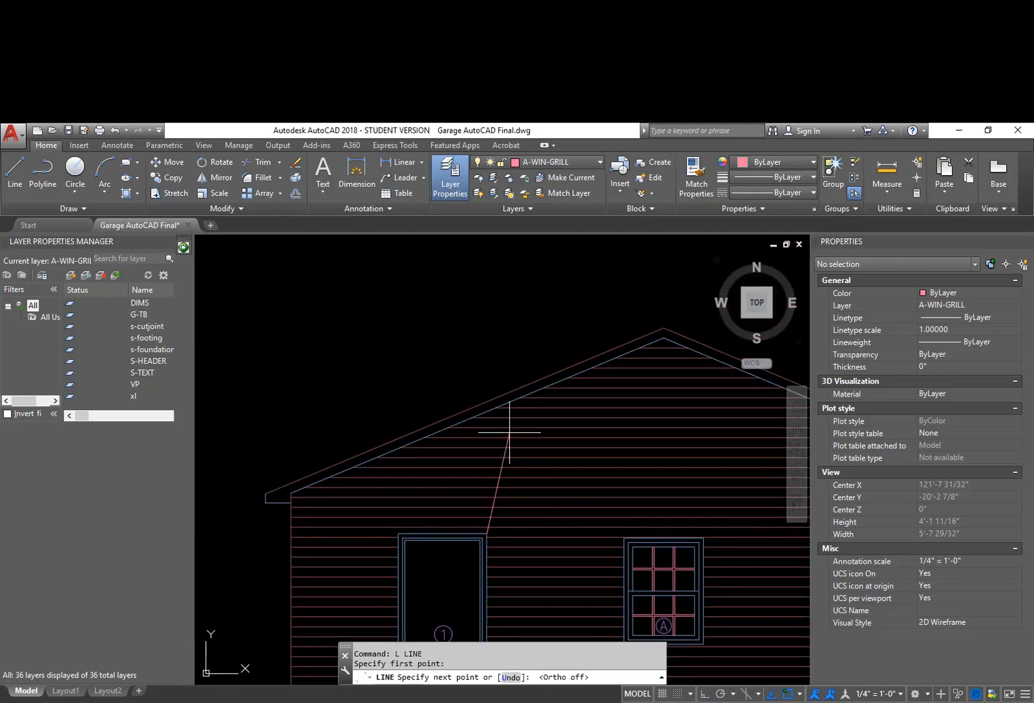
click(597, 273)
key(Escape)
Erase the plain door 1 and its tag from the gable-end elevation, keeping the siding and the diagonal reference line
middle_drag(544, 500, 577, 314)
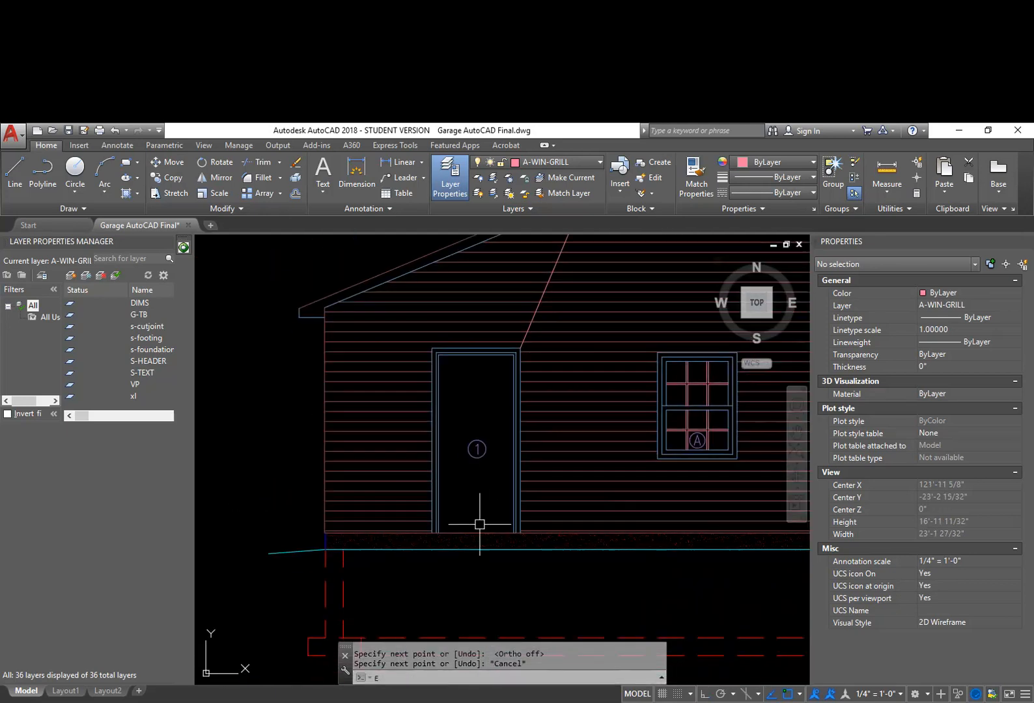
text(e)
key(Return)
text(w)
key(Return)
click(419, 581)
click(543, 323)
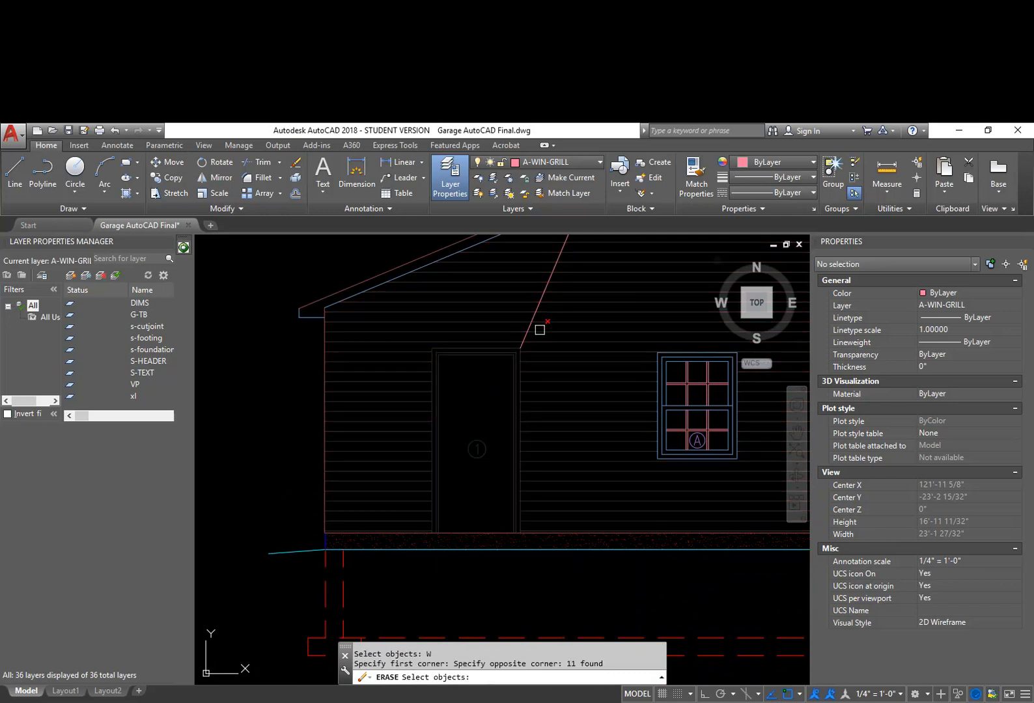
click(403, 591)
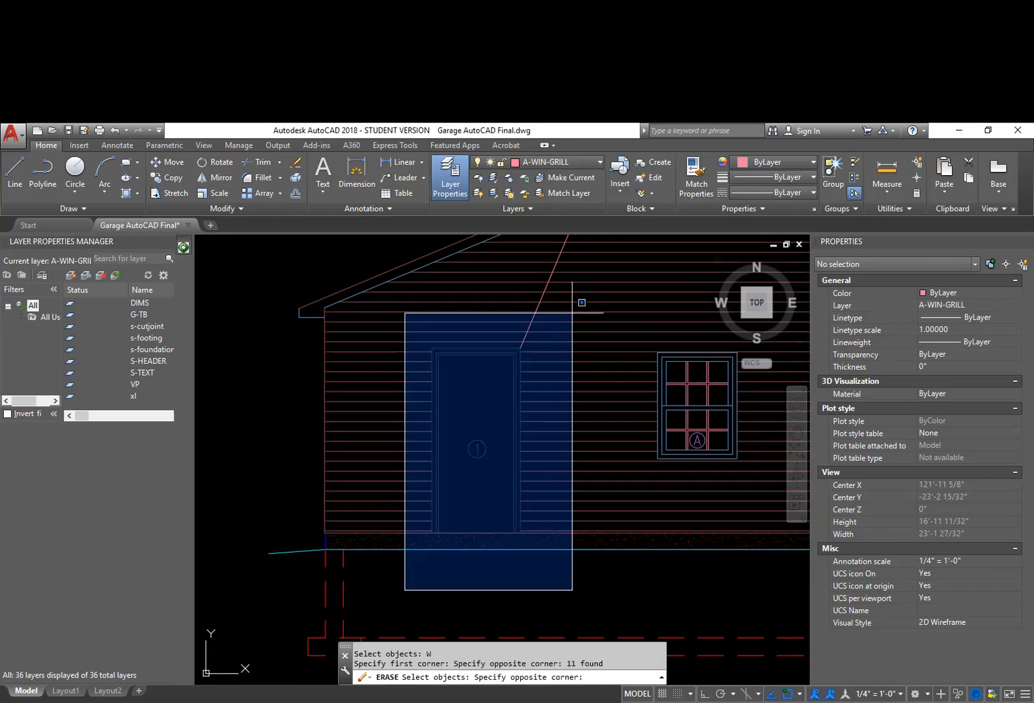
click(567, 319)
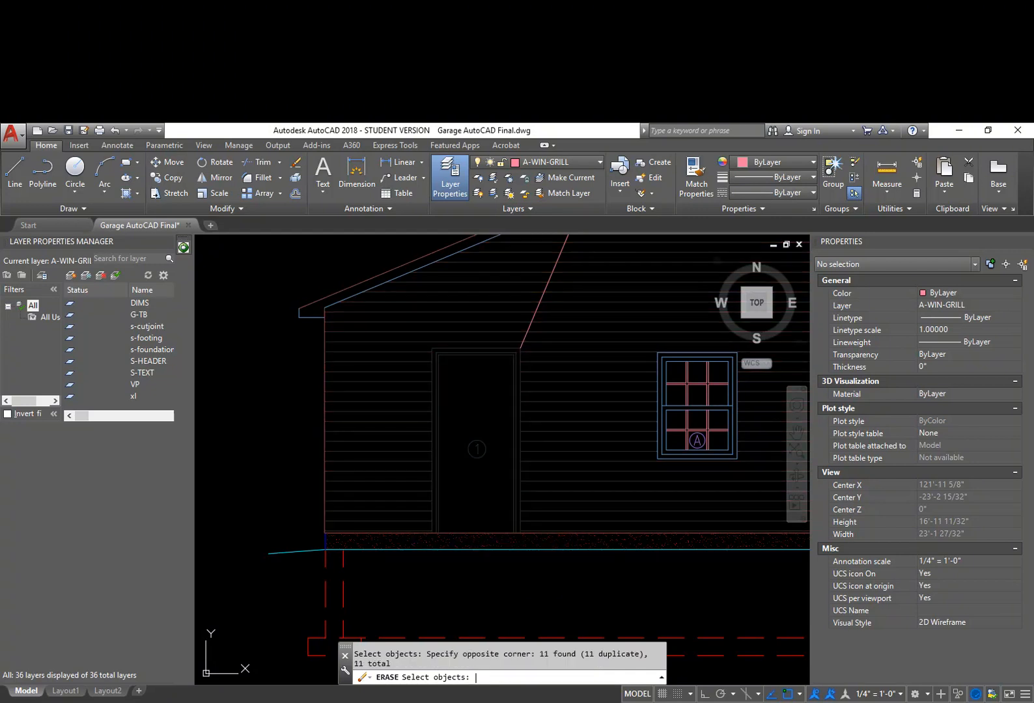
key(Escape)
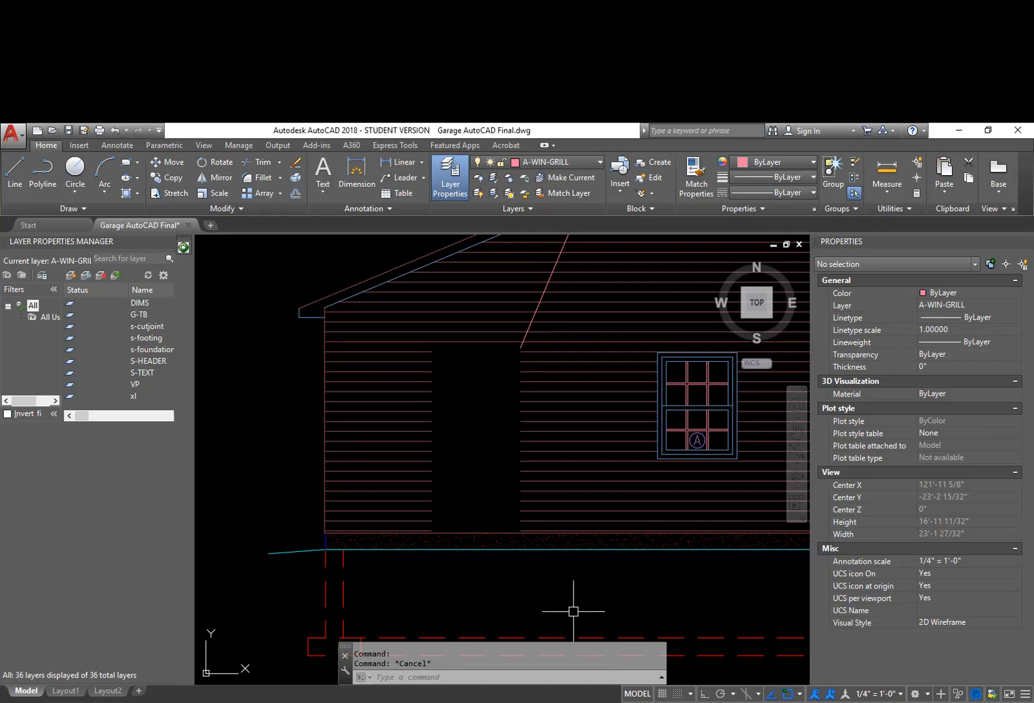
Move the detailed door with its tag into the elevation's opening, placing its upper right frame corner on the reference line's lower end
middle_drag(566, 605, 586, 330)
scroll(601, 510, down, 2)
middle_drag(601, 510, 590, 398)
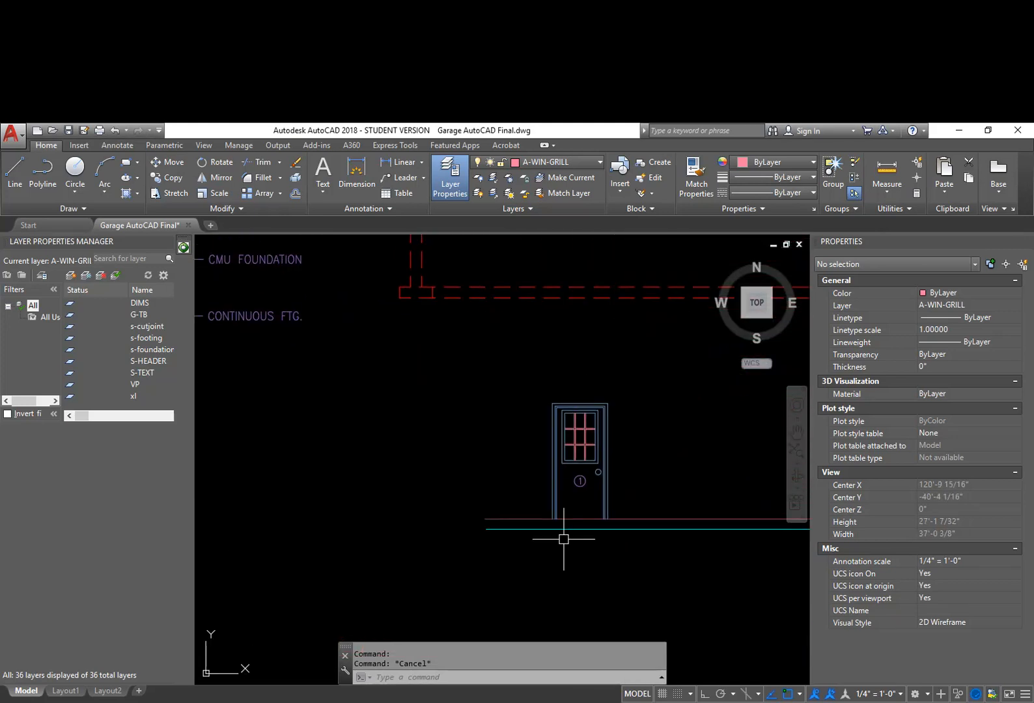
text(m)
key(Return)
click(528, 592)
click(646, 380)
key(Return)
scroll(609, 404, up, 5)
click(574, 428)
scroll(575, 405, down, 5)
middle_drag(560, 261, 561, 489)
middle_drag(536, 370, 560, 557)
scroll(477, 347, up, 6)
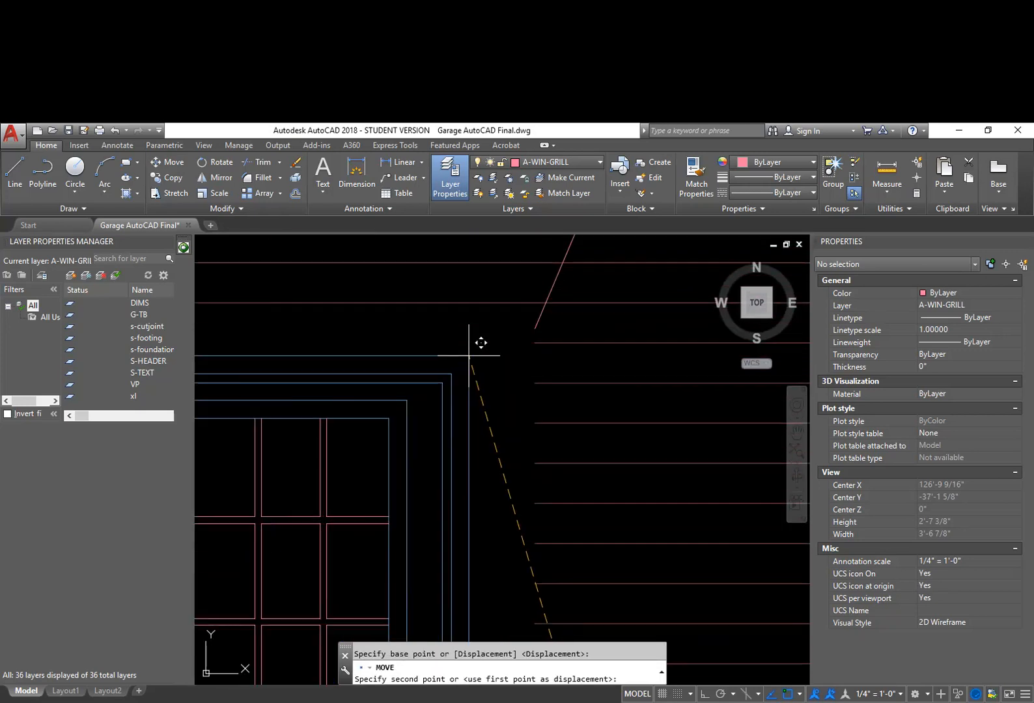
click(539, 314)
Erase the diagonal reference line at the upper right corner of the placed door
click(541, 312)
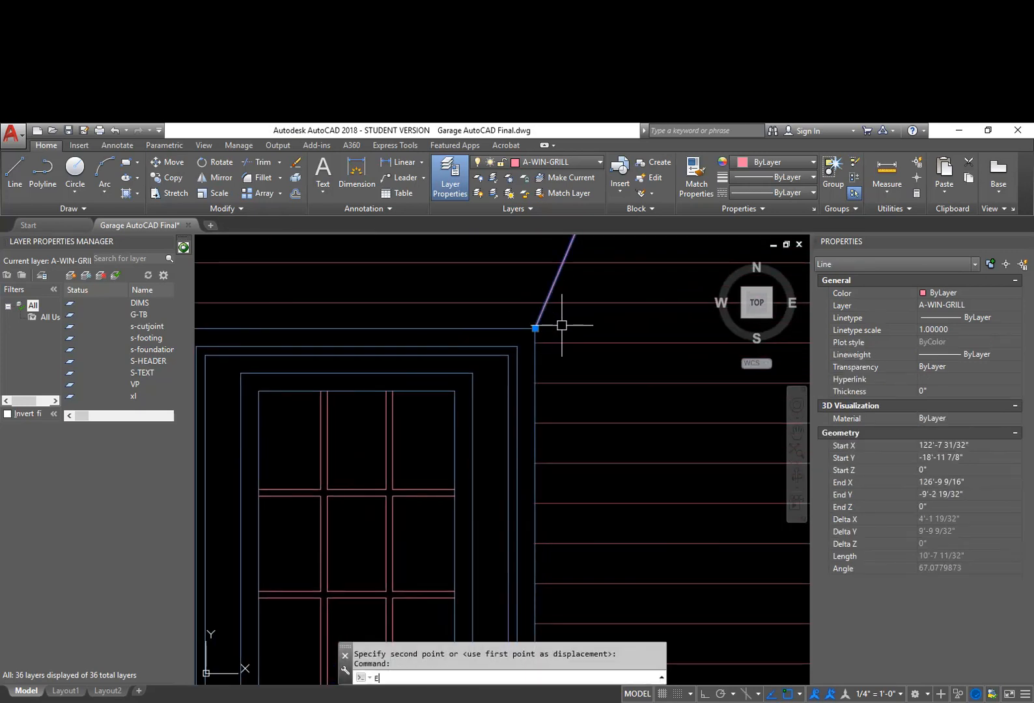
text(E)
key(Return)
scroll(556, 337, down, 6)
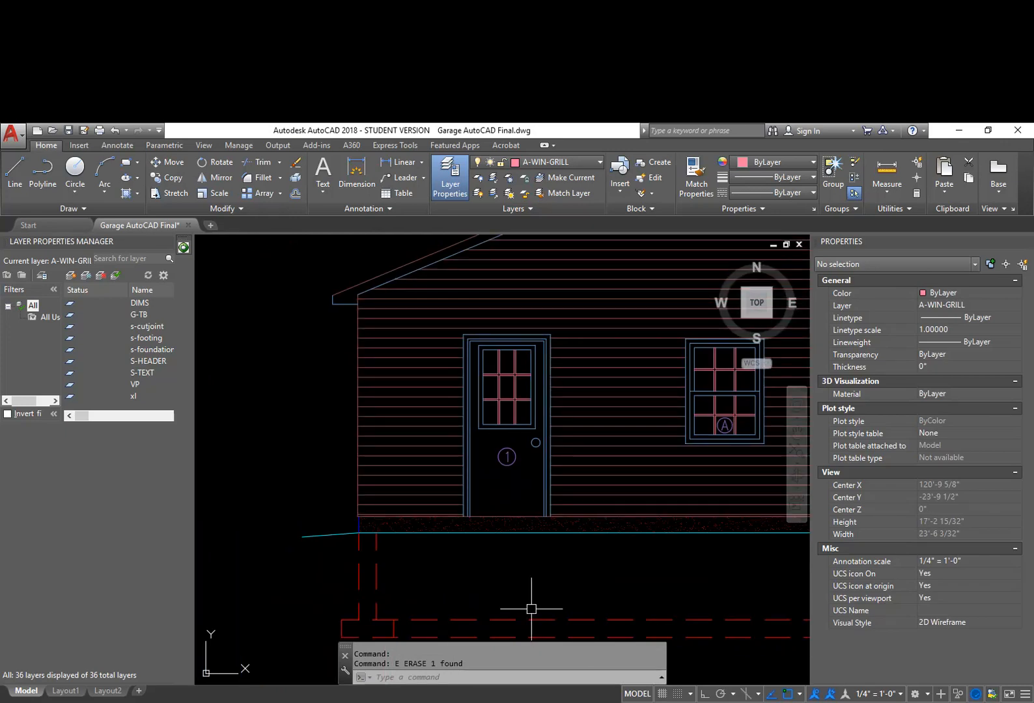
Save the drawing with the gable-end elevation in view
scroll(529, 602, down, 2)
scroll(539, 589, down, 2)
middle_drag(540, 586, 497, 448)
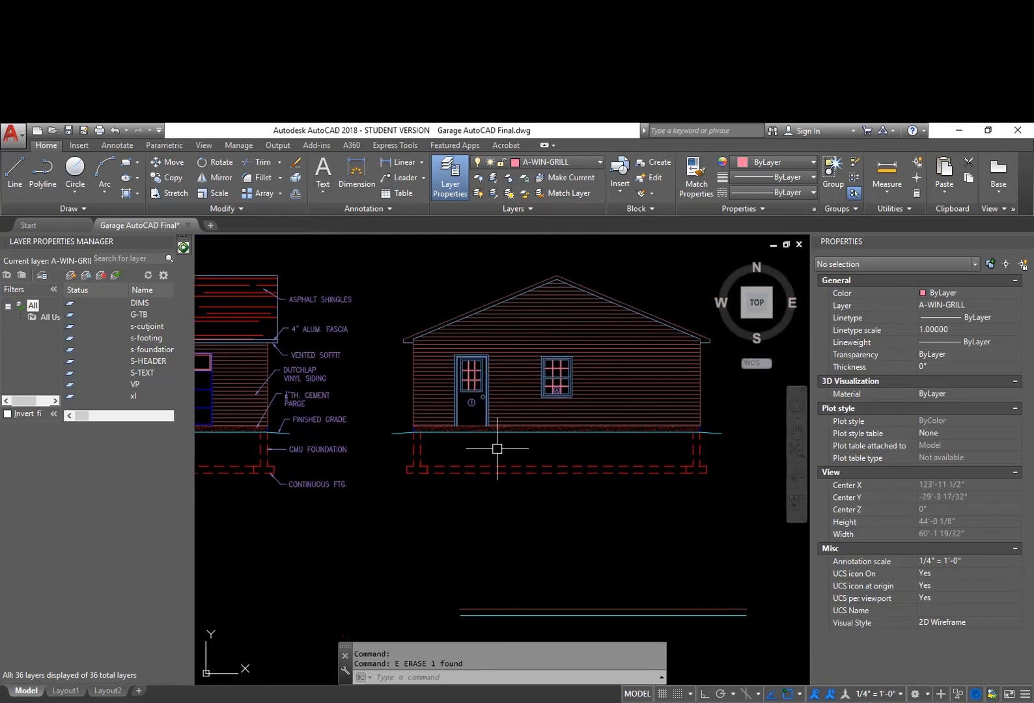
text(QSAVE)
key(Return)
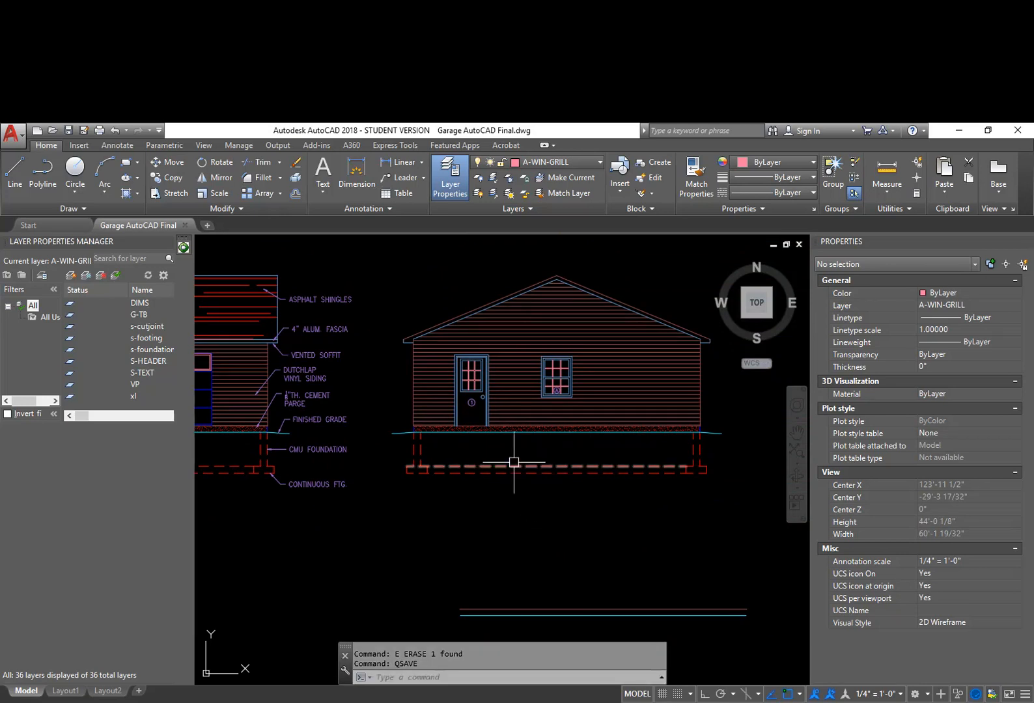
Make A-TEXT the current layer for annotating the roof slope above the gable-end elevation's right eave
mouse_move(475, 457)
middle_down()
mouse_move(532, 451)
mouse_move(551, 473)
middle_up()
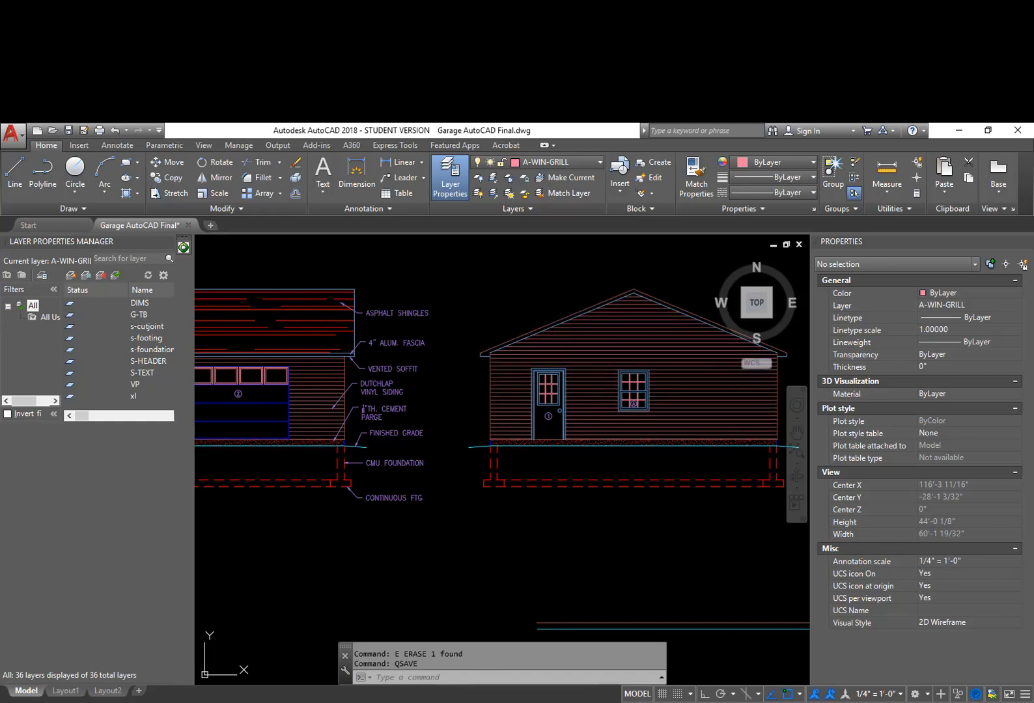
middle_drag(568, 299, 462, 339)
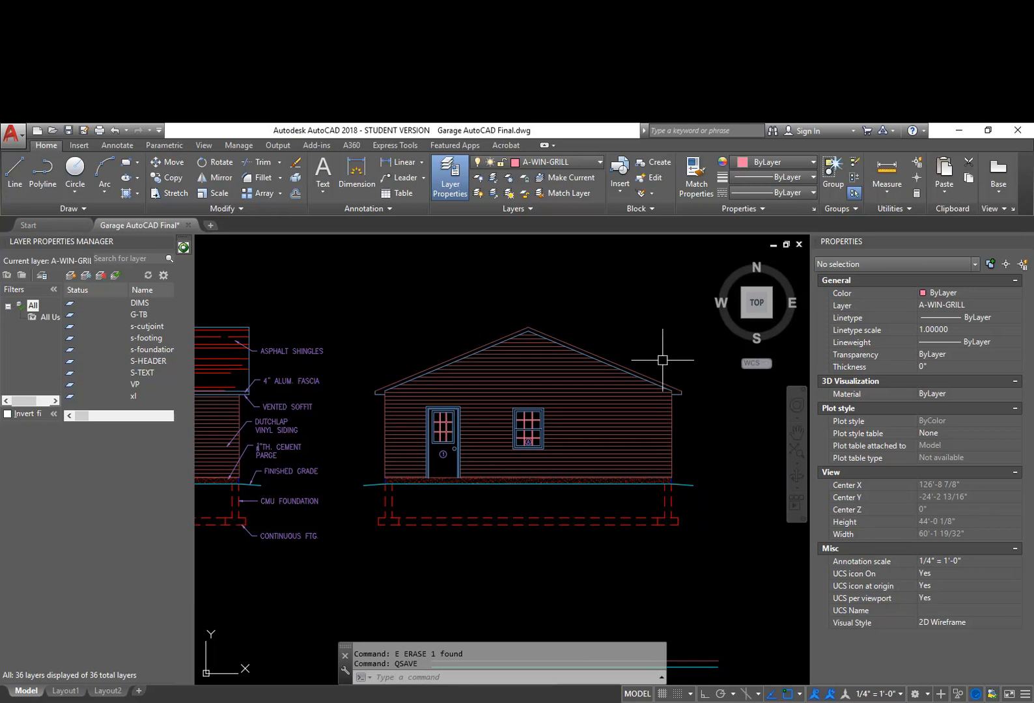
scroll(662, 365, down, 2)
middle_drag(662, 356, 683, 466)
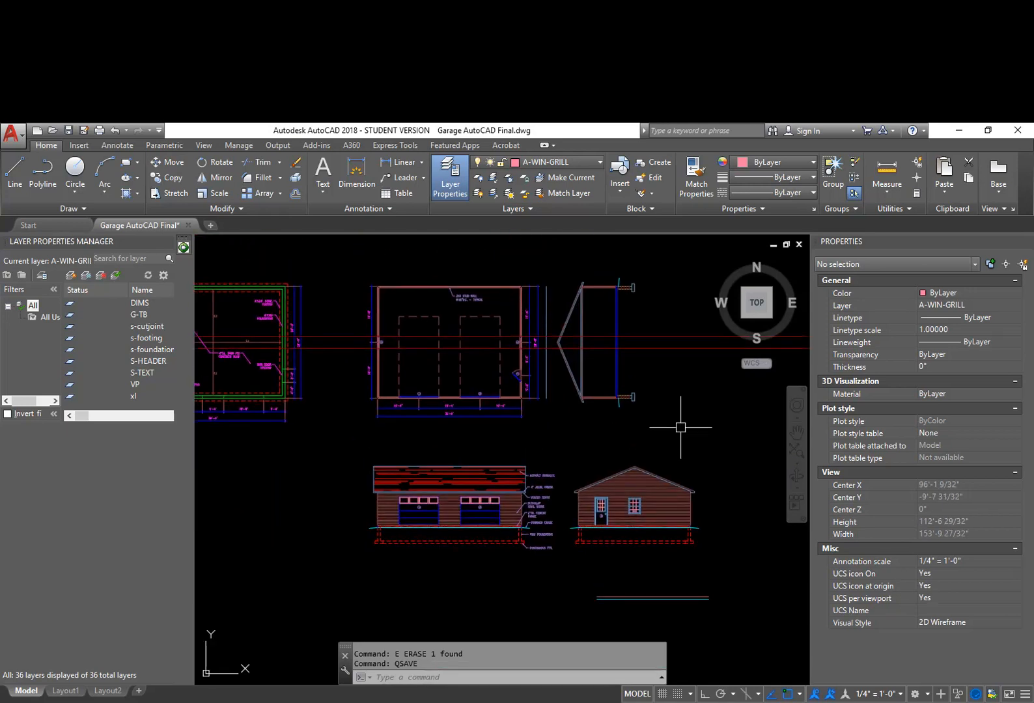
scroll(681, 427, down, 2)
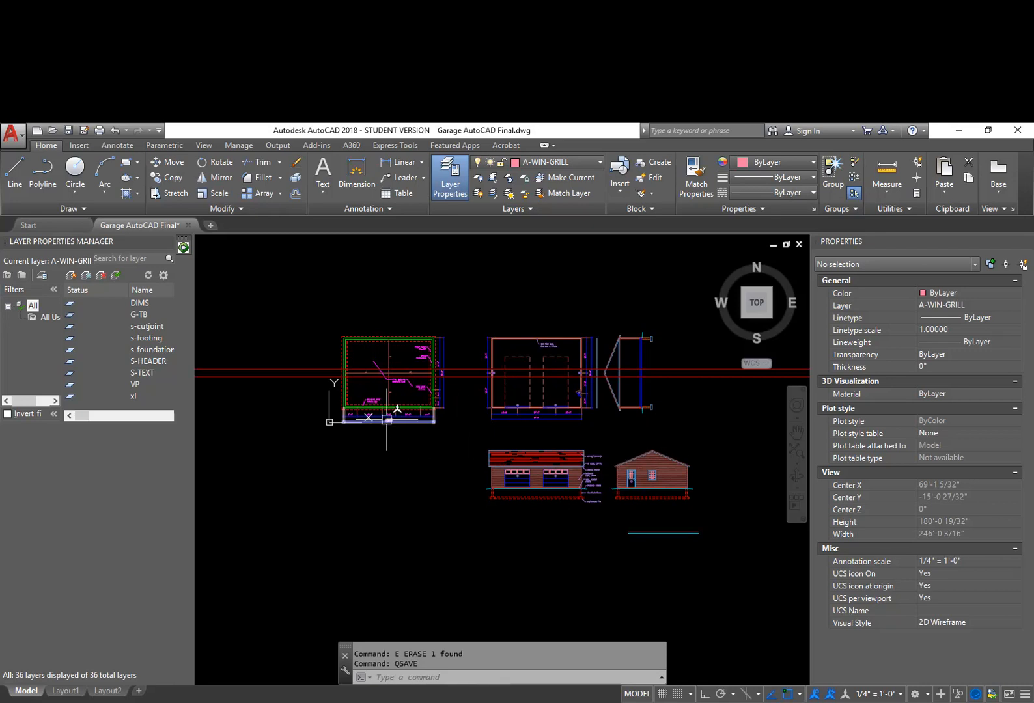
scroll(678, 463, up, 10)
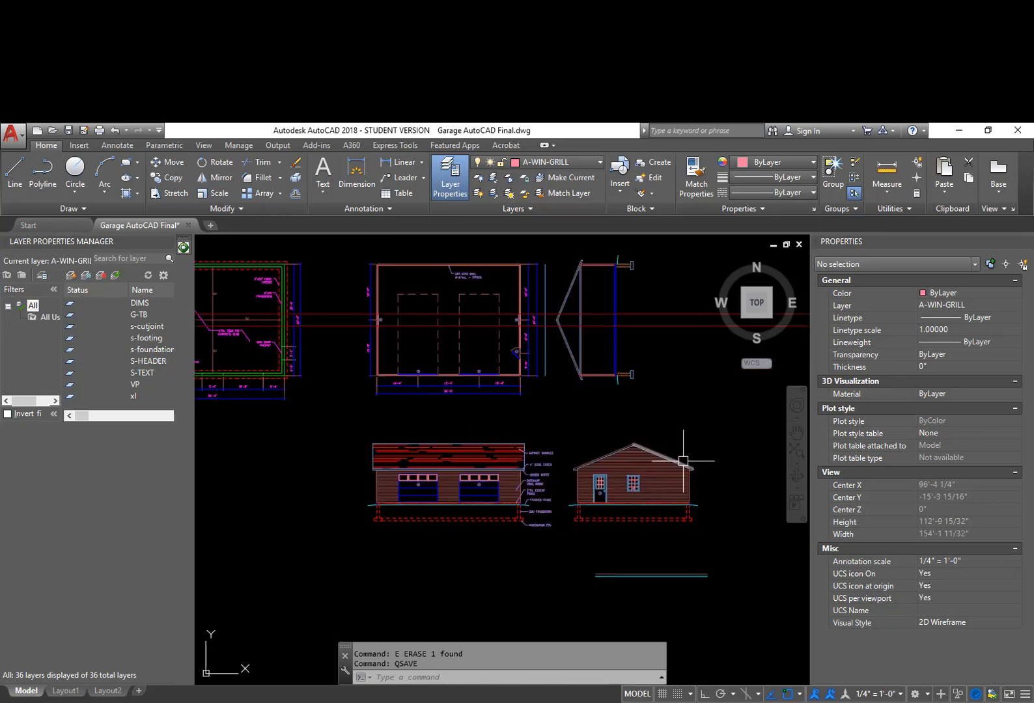
scroll(589, 390, up, 2)
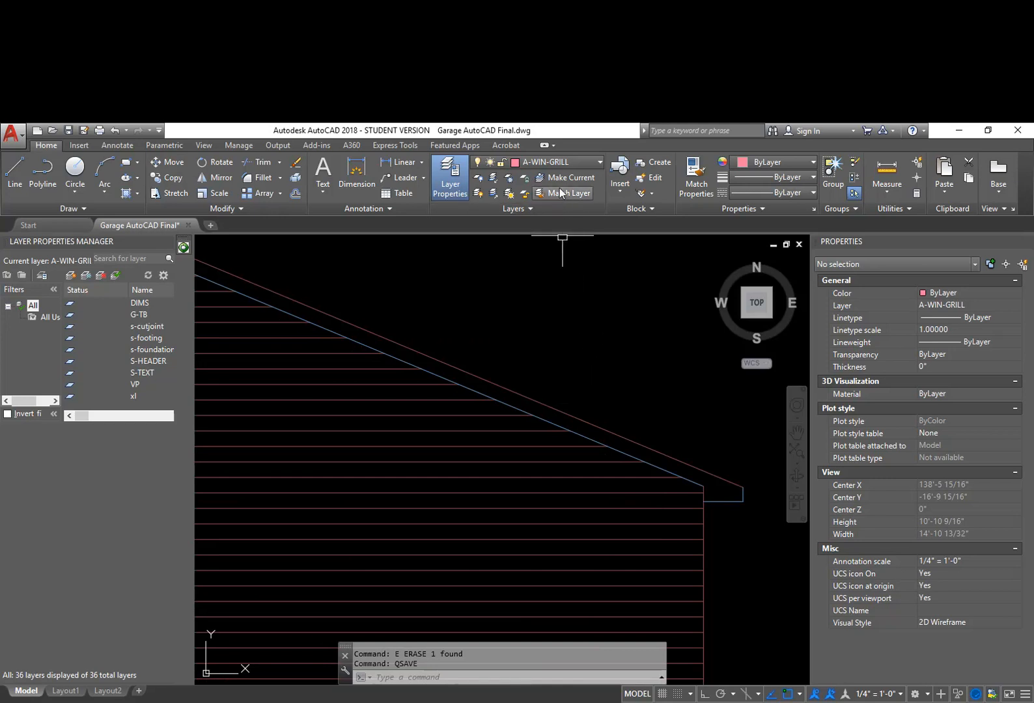
click(560, 160)
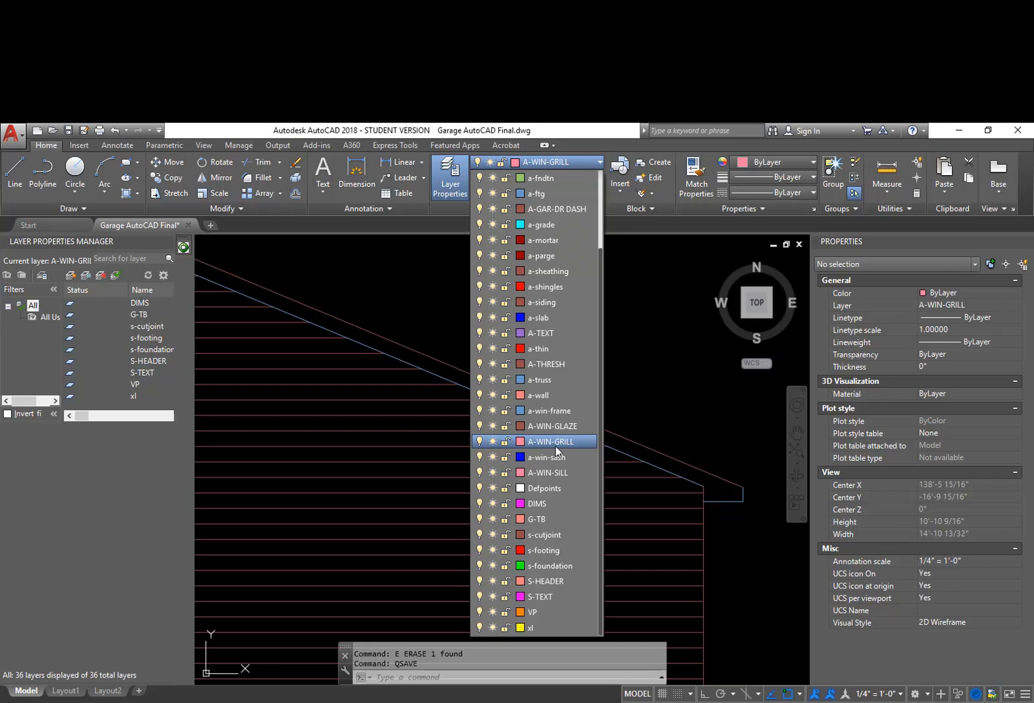
click(540, 333)
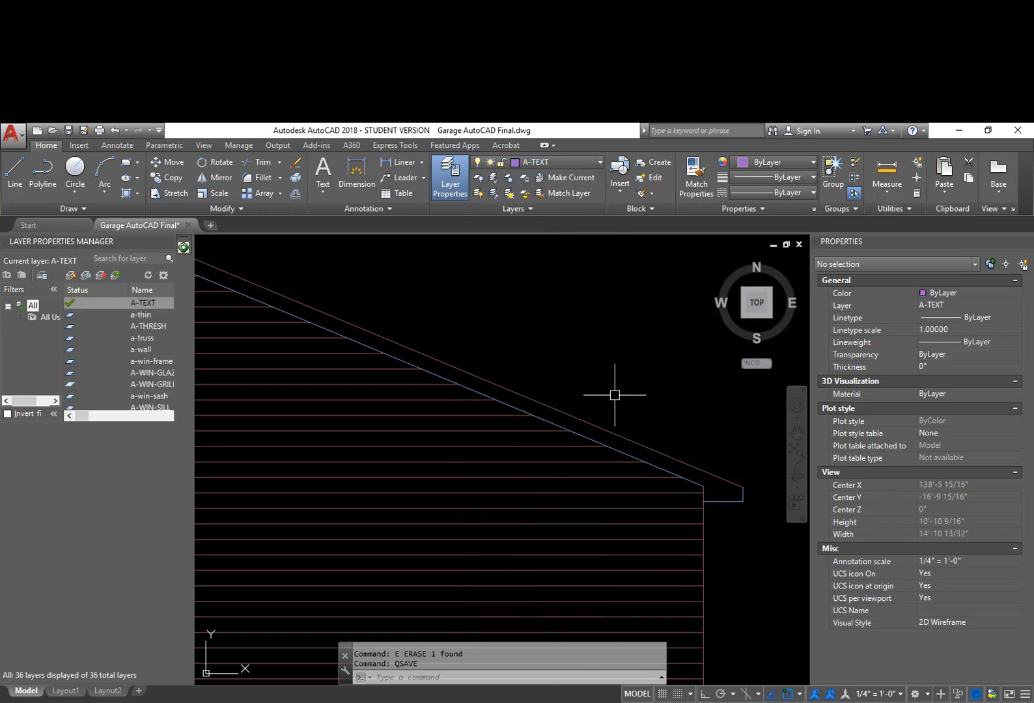
text(o)
key(Return)
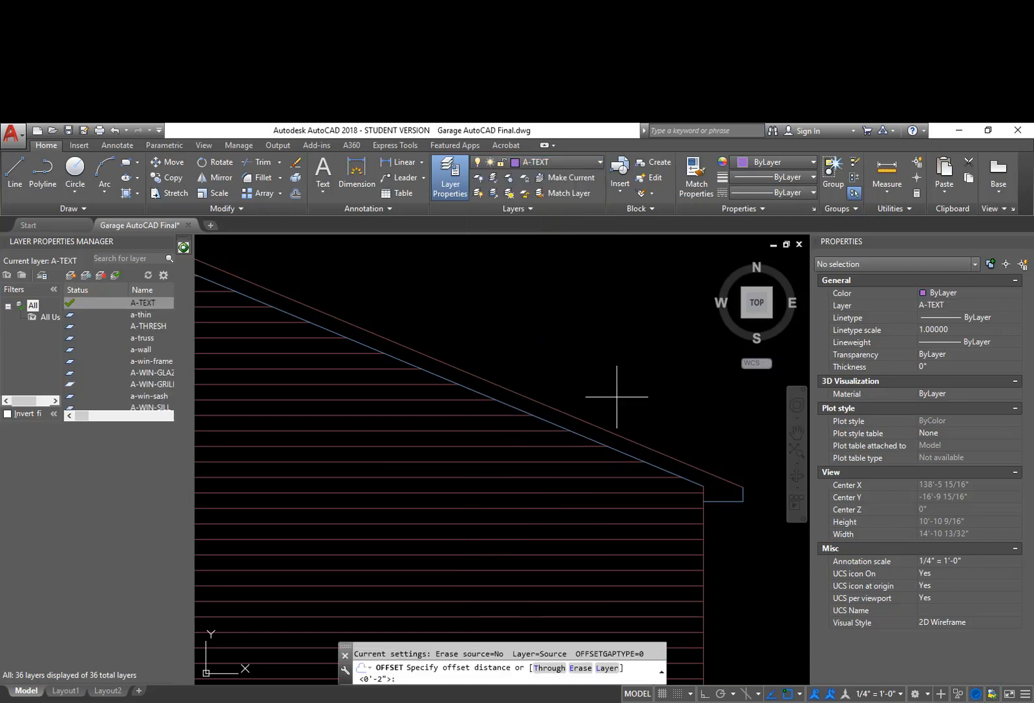
key(Escape)
text(c)
key(Escape)
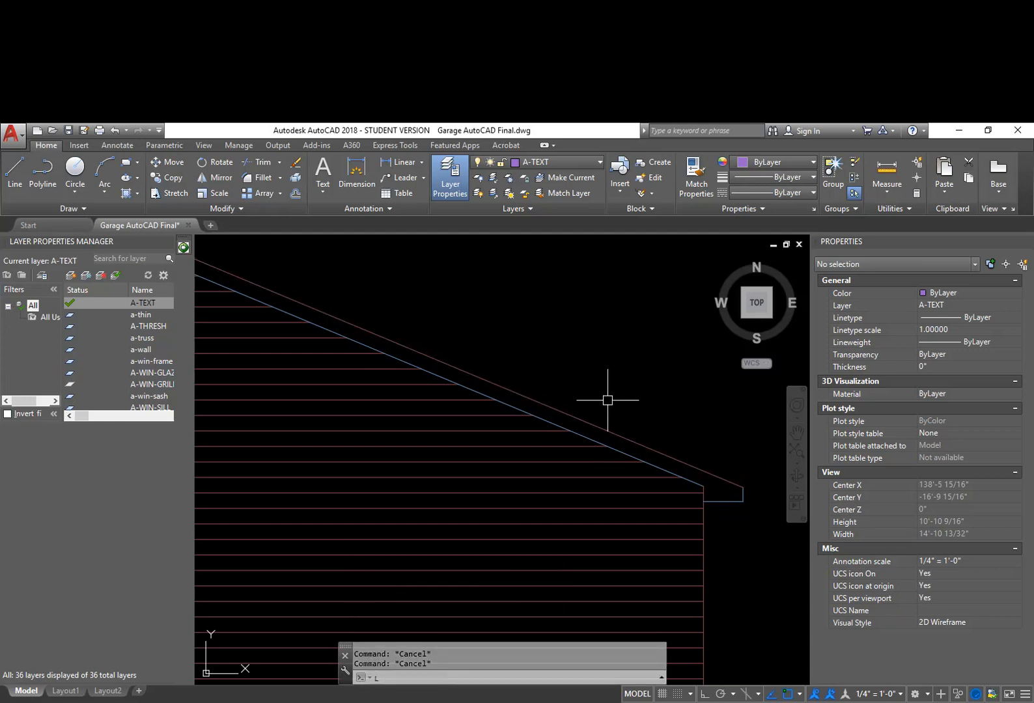
Draw a roof-pitch symbol above the right roof slope with a 5" vertical line up and a 12" horizontal line to the left
text(L)
key(Return)
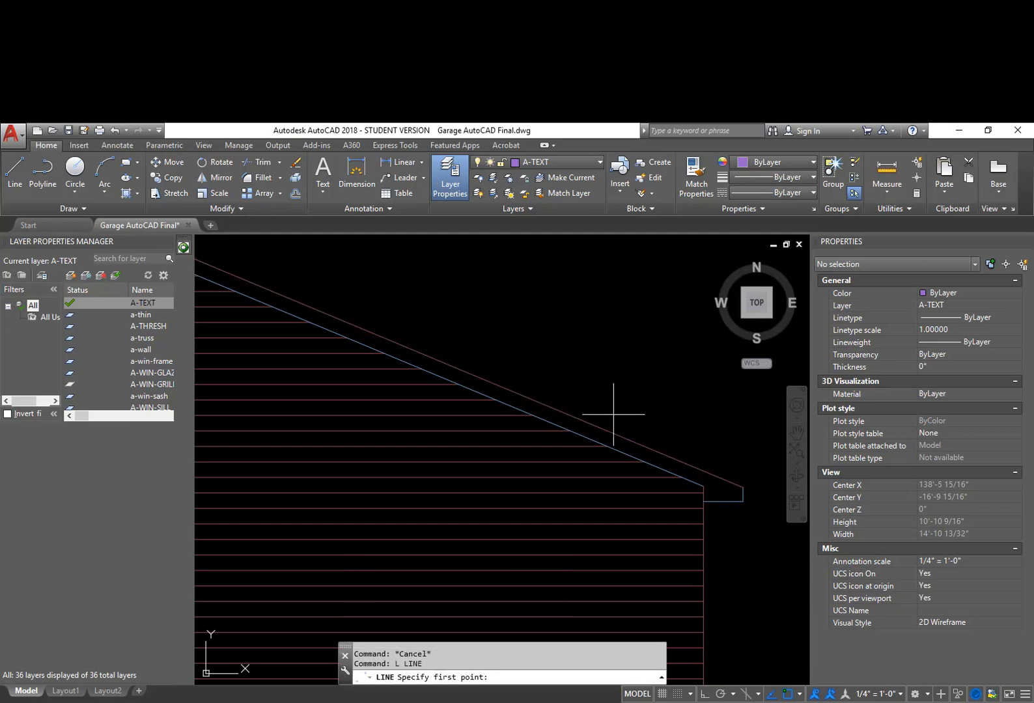
click(614, 413)
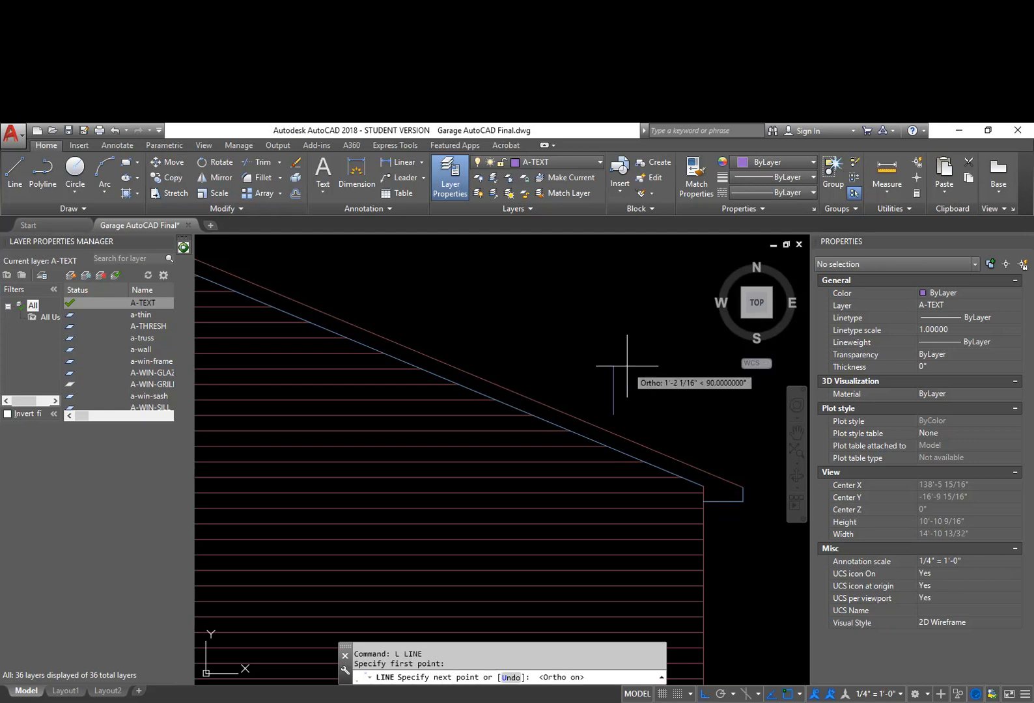
text(5)
key(Return)
text(12)
key(Return)
key(Return)
scroll(628, 449, down, 3)
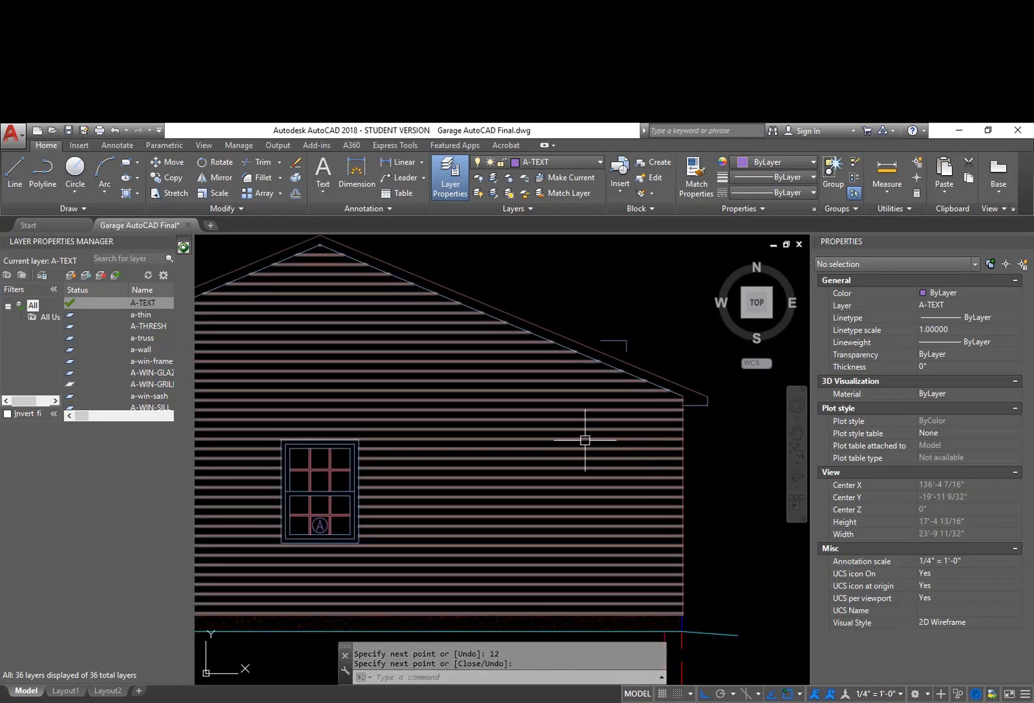
Copy the FINISHED GRADE leader note from the front elevation to the empty area above the pitch symbol
scroll(333, 558, down, 5)
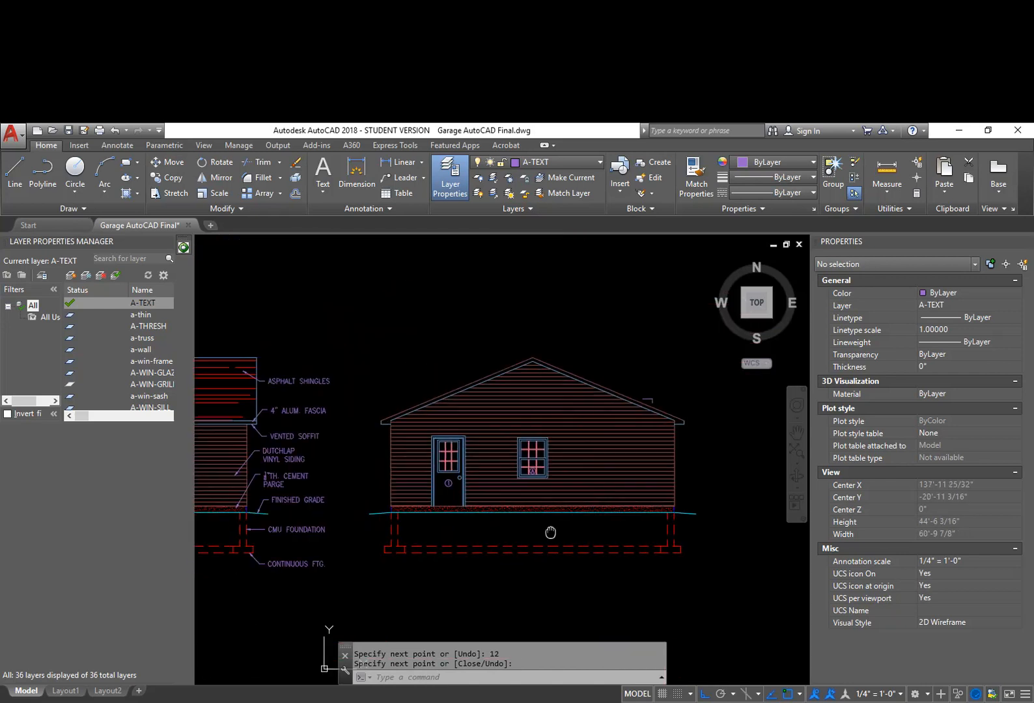
text(cp)
key(Return)
click(310, 500)
key(Return)
click(310, 501)
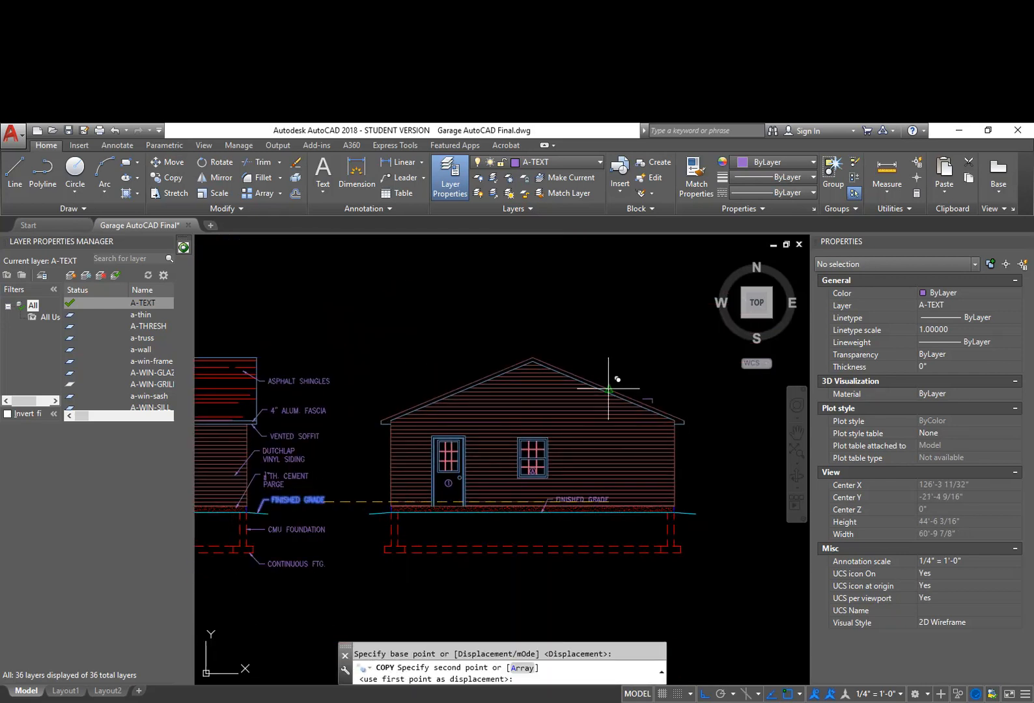
scroll(654, 369, up, 2)
scroll(654, 369, up, 3)
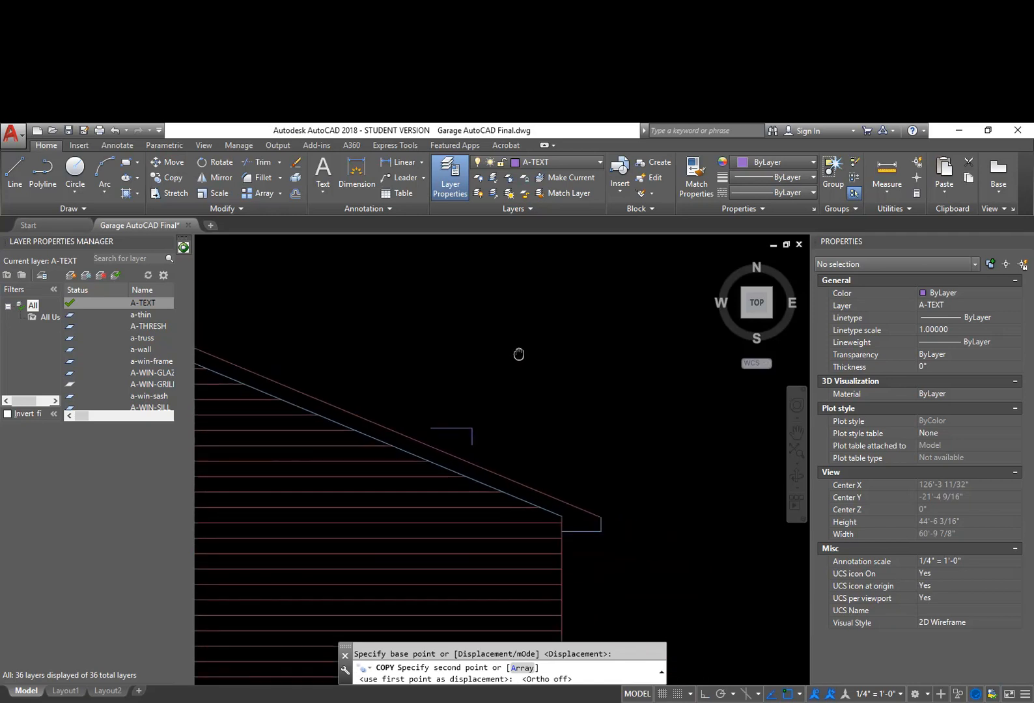
click(677, 313)
key(Escape)
Explode the copied FINISHED GRADE note and erase its leader line and arrowhead, keeping the text
text(x)
key(Return)
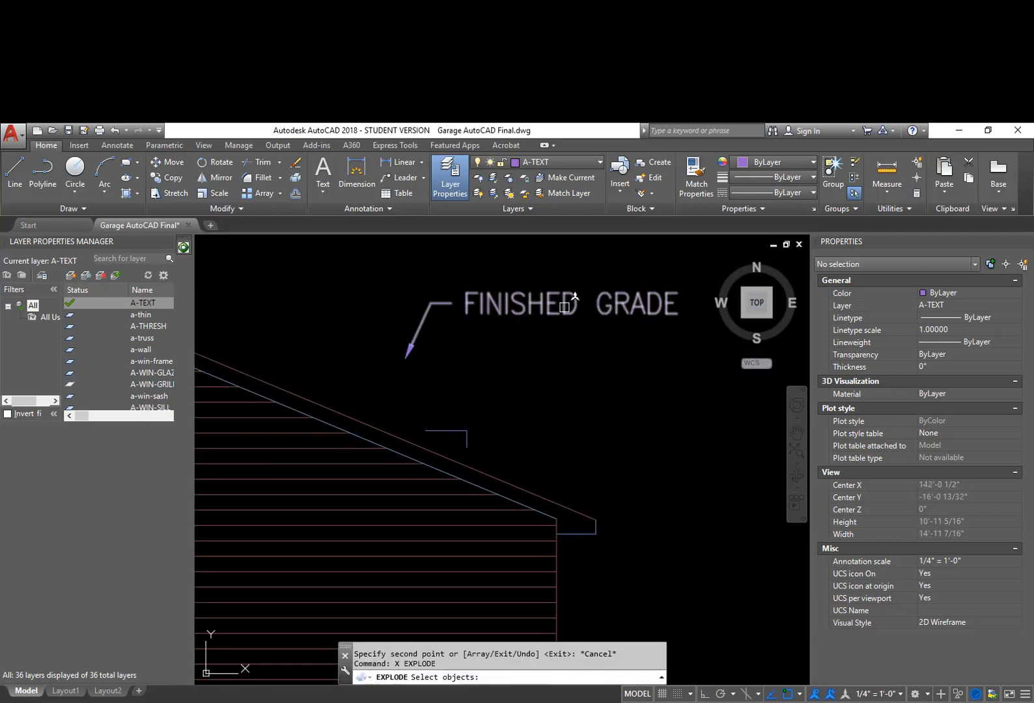
click(527, 305)
key(Return)
click(449, 362)
click(399, 301)
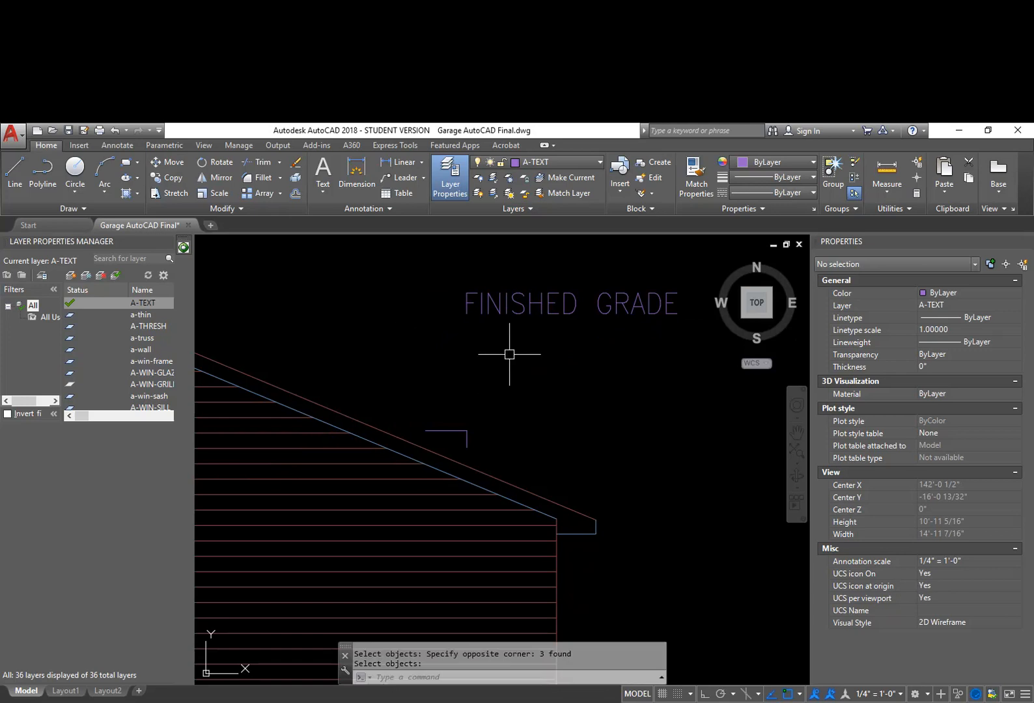
key(Return)
Explode the remaining FINISHED GRADE multiline text to single-line text and change its content to 5
double_click(566, 305)
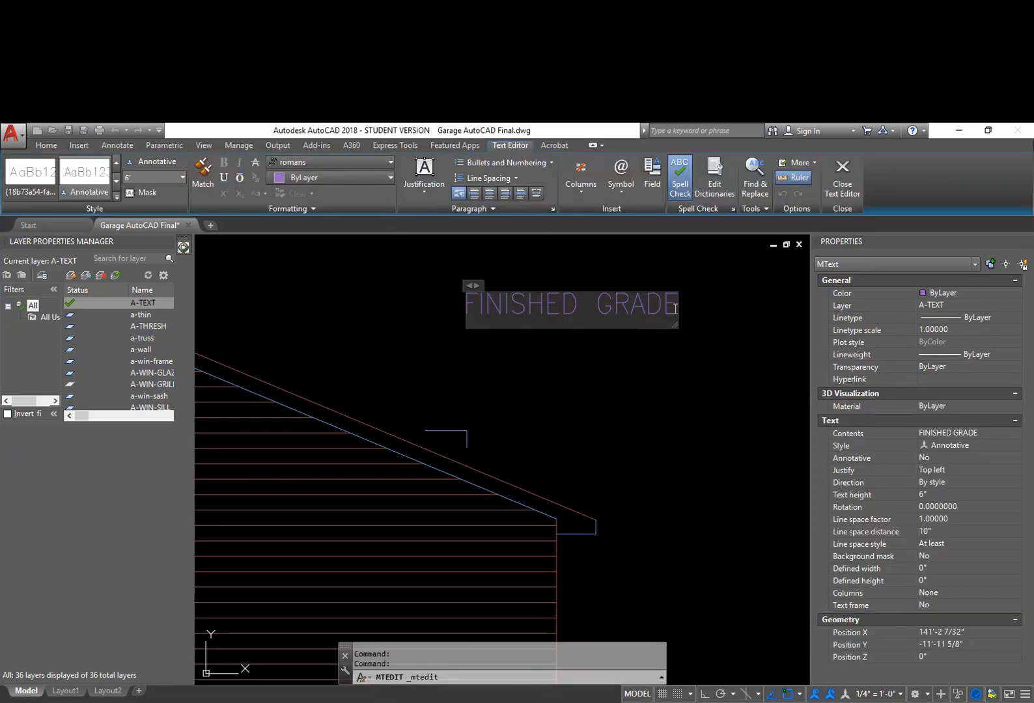
click(409, 301)
text(x)
key(Return)
click(512, 311)
key(Return)
double_click(512, 313)
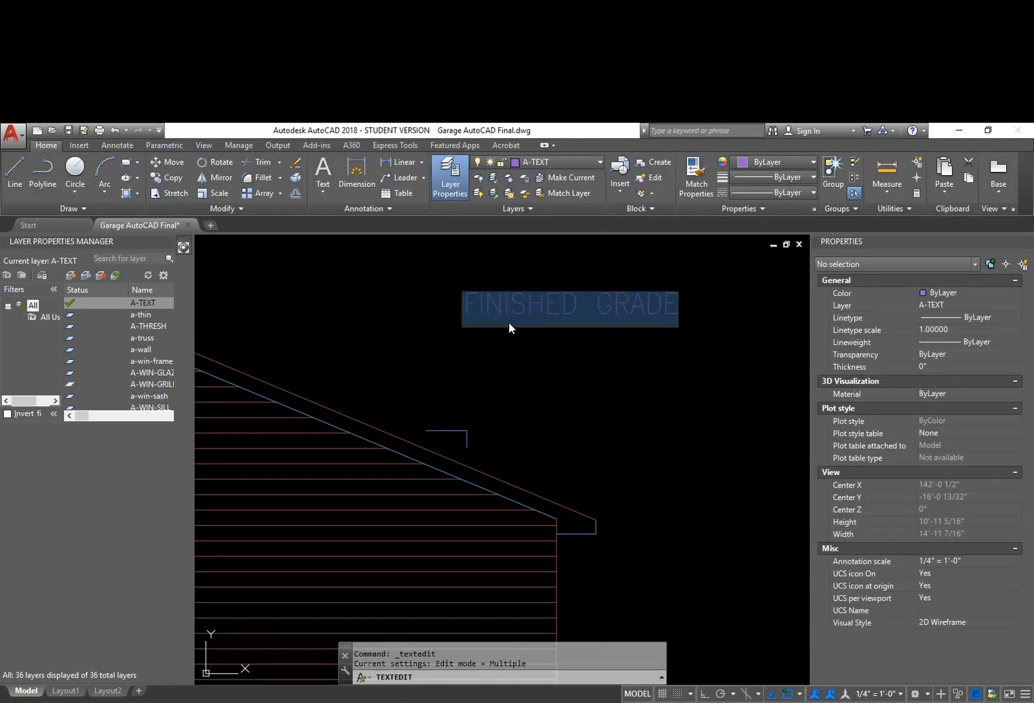
text(5)
key(Return)
key(Escape)
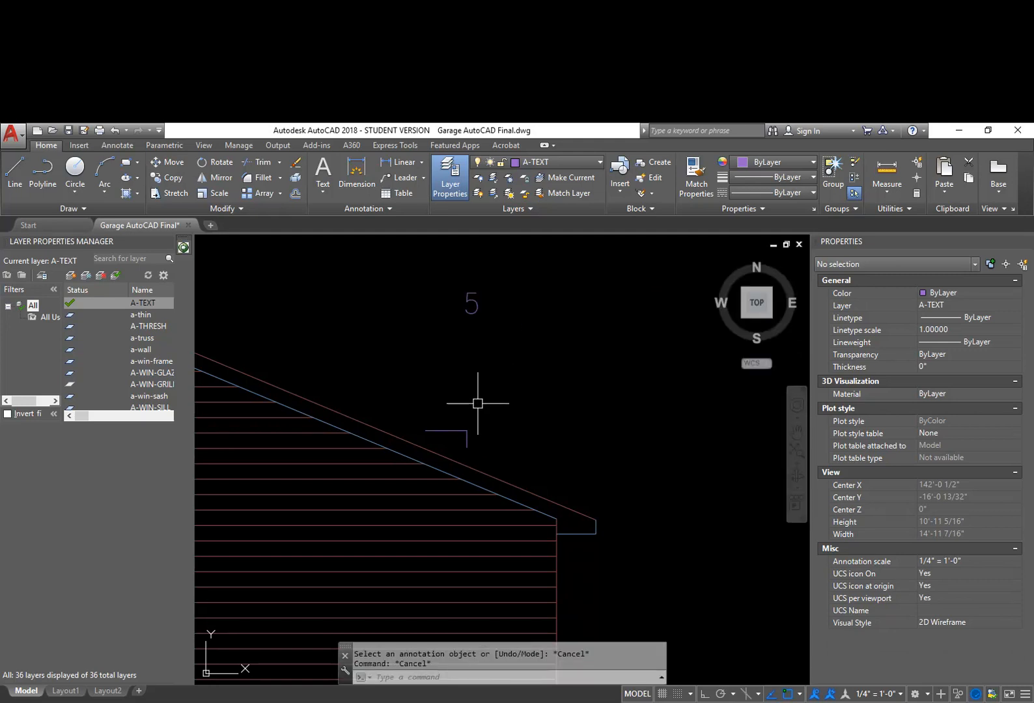
Move the number 5 down to the right side of the pitch symbol's vertical line
text(m)
key(Return)
click(490, 358)
click(456, 294)
key(Return)
click(486, 310)
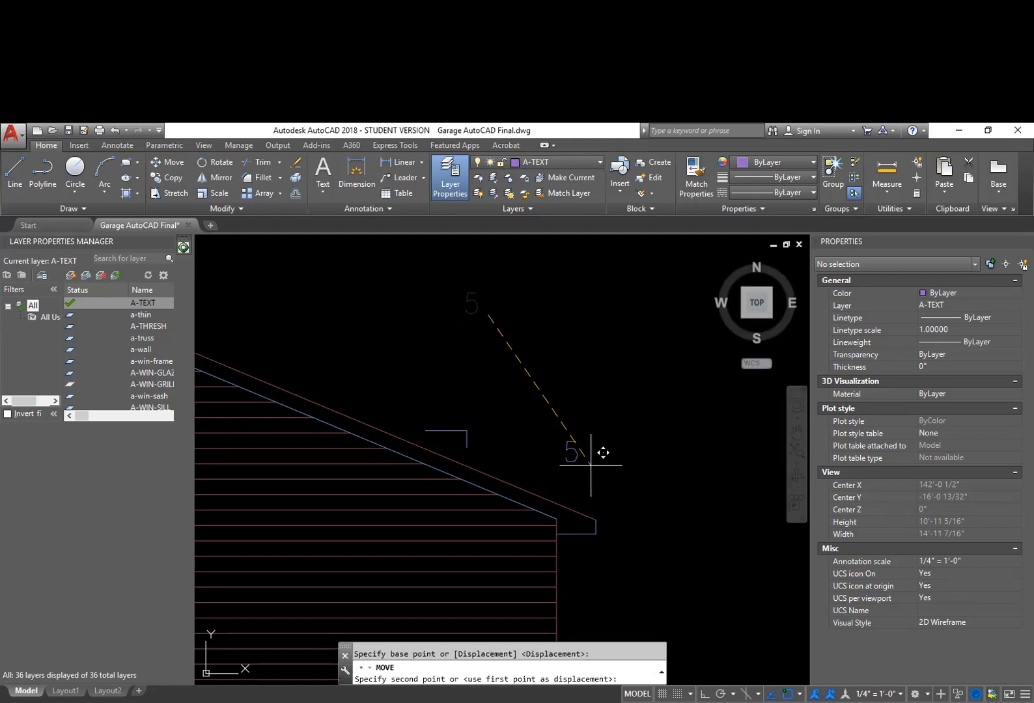
key(F8)
key(F8)
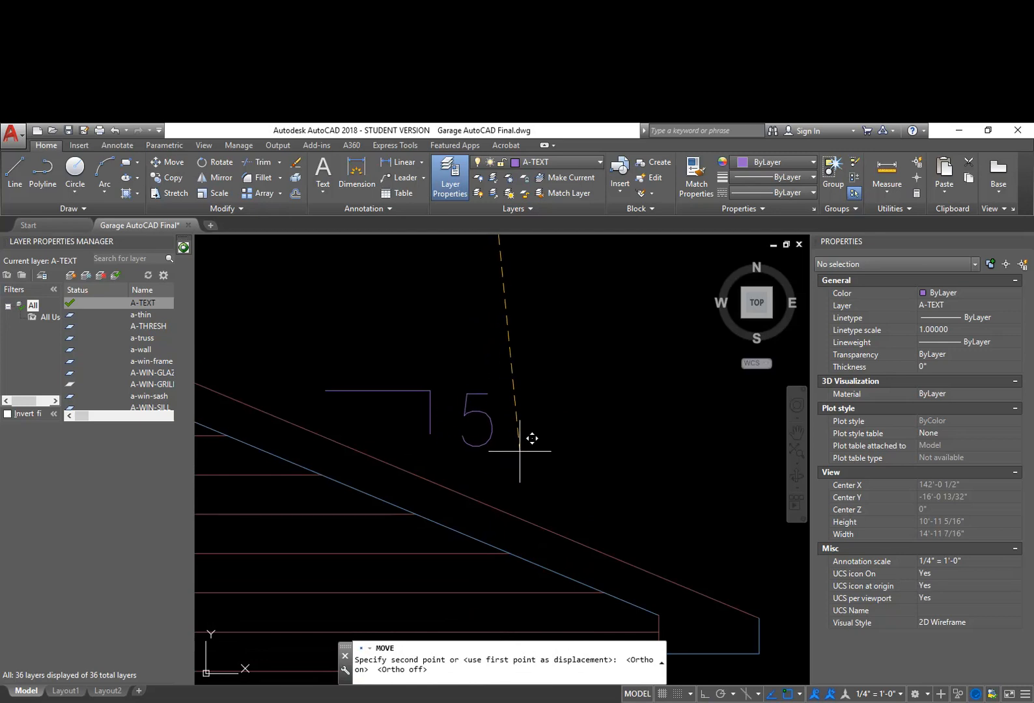
click(534, 439)
Scale the pitch symbol's two lines by a factor of 2 from the lower end of the vertical line
text(sc)
key(Return)
click(454, 446)
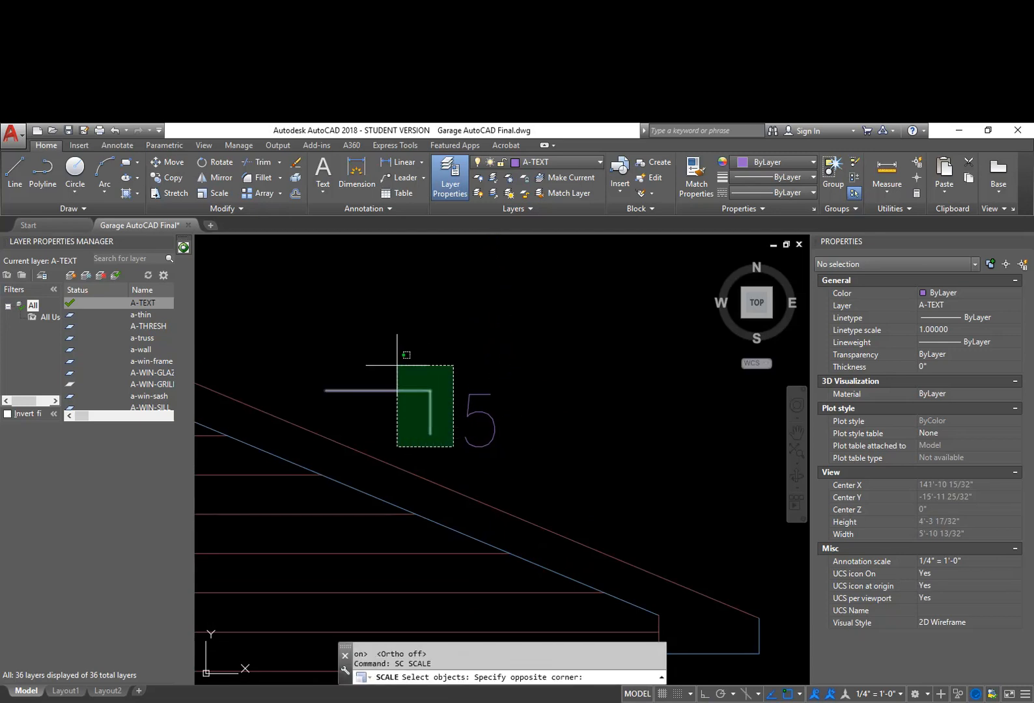
click(397, 365)
key(Return)
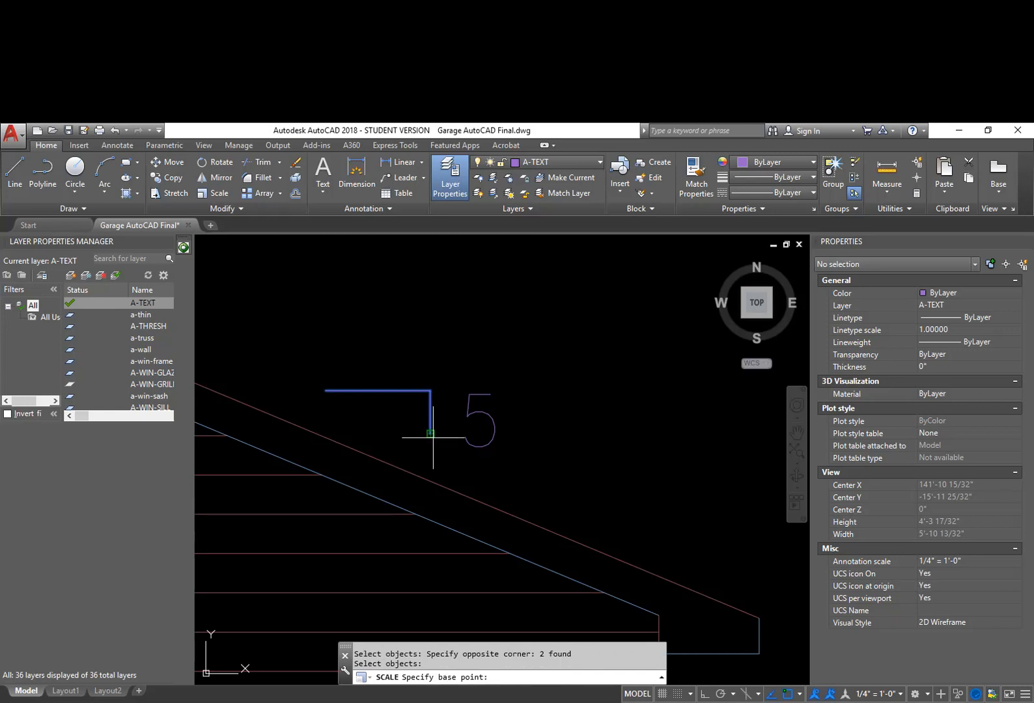
click(431, 434)
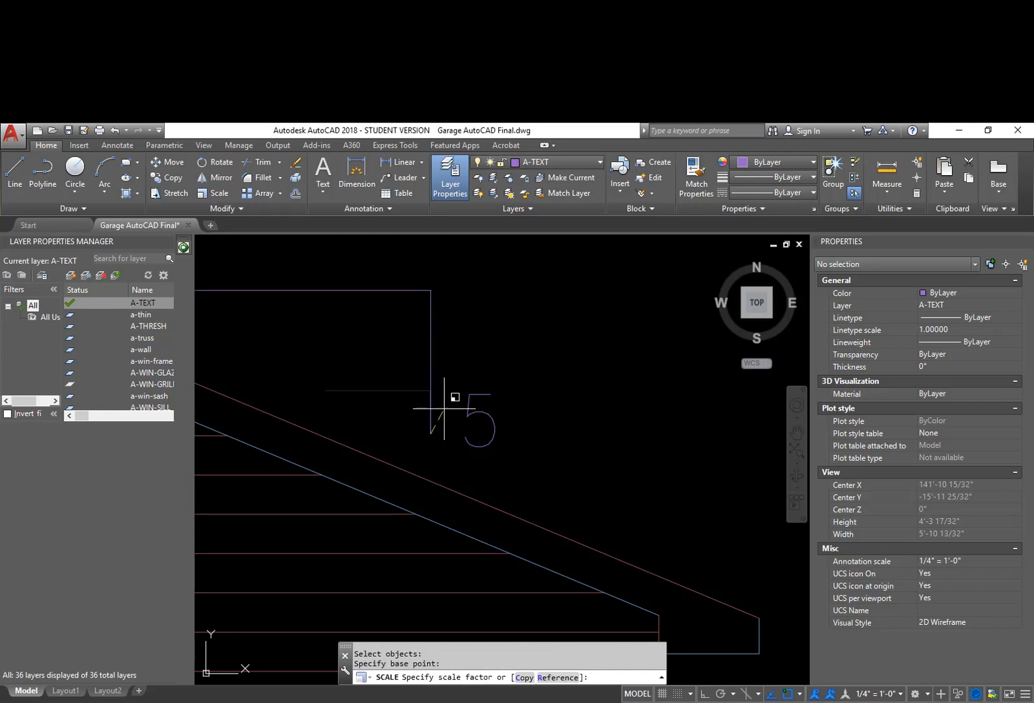
key(Return)
middle_drag(525, 469, 572, 472)
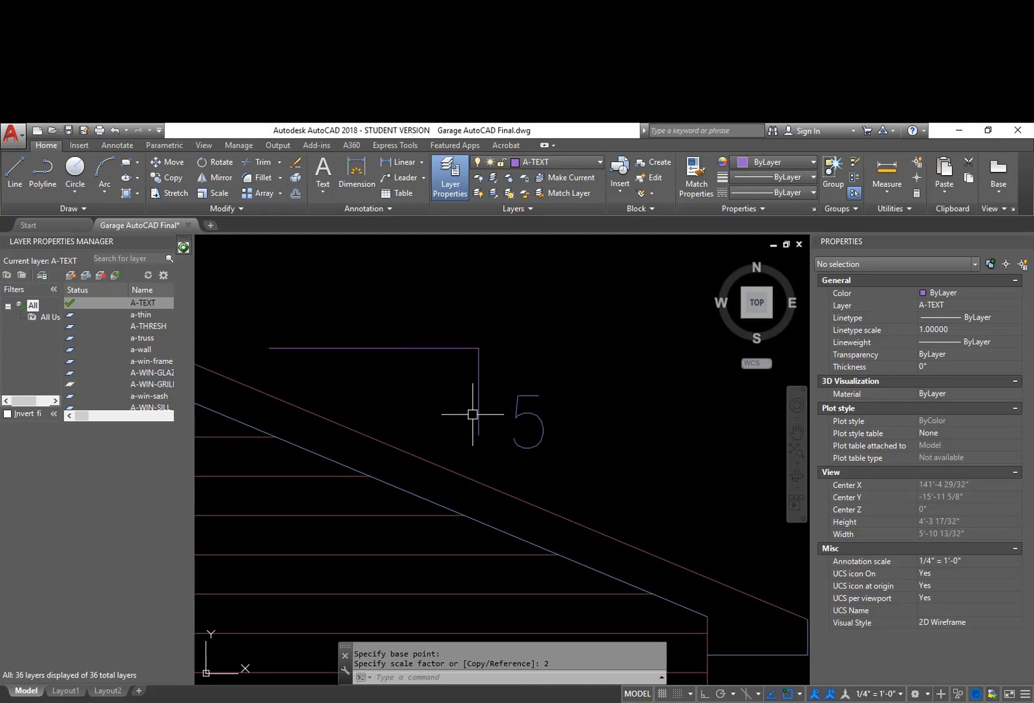
Move the number 5 slightly upward so it sits beside the middle of the enlarged vertical line
text(m)
key(Return)
click(588, 461)
click(541, 422)
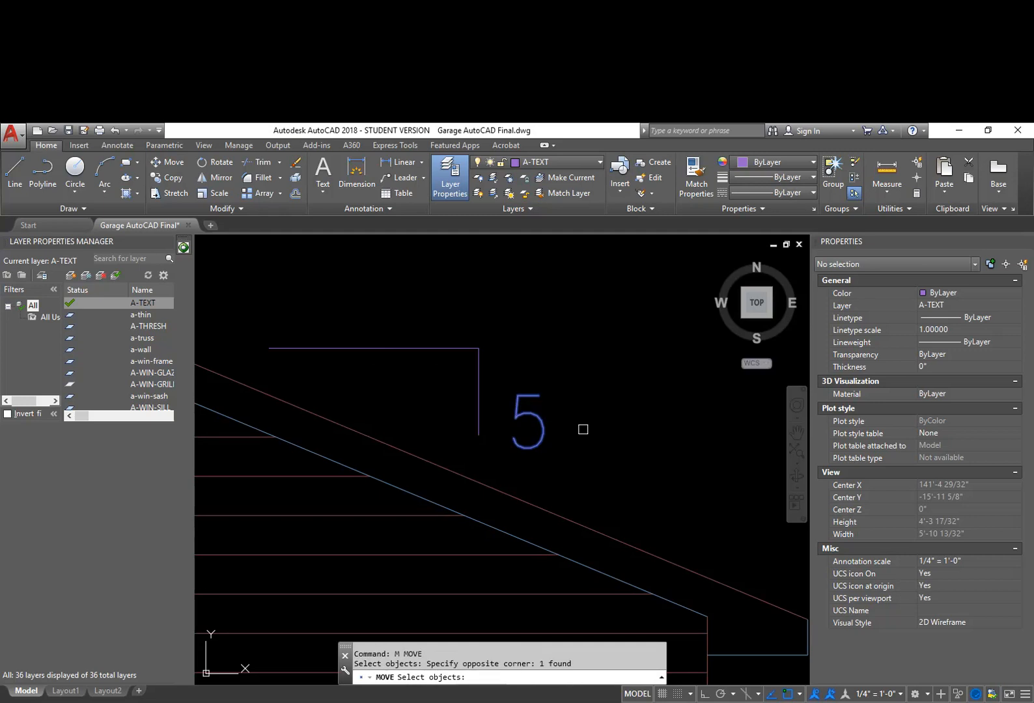
key(Return)
click(587, 428)
click(590, 409)
Copy the number 5 to just above the middle of the pitch symbol's horizontal line
text(cp)
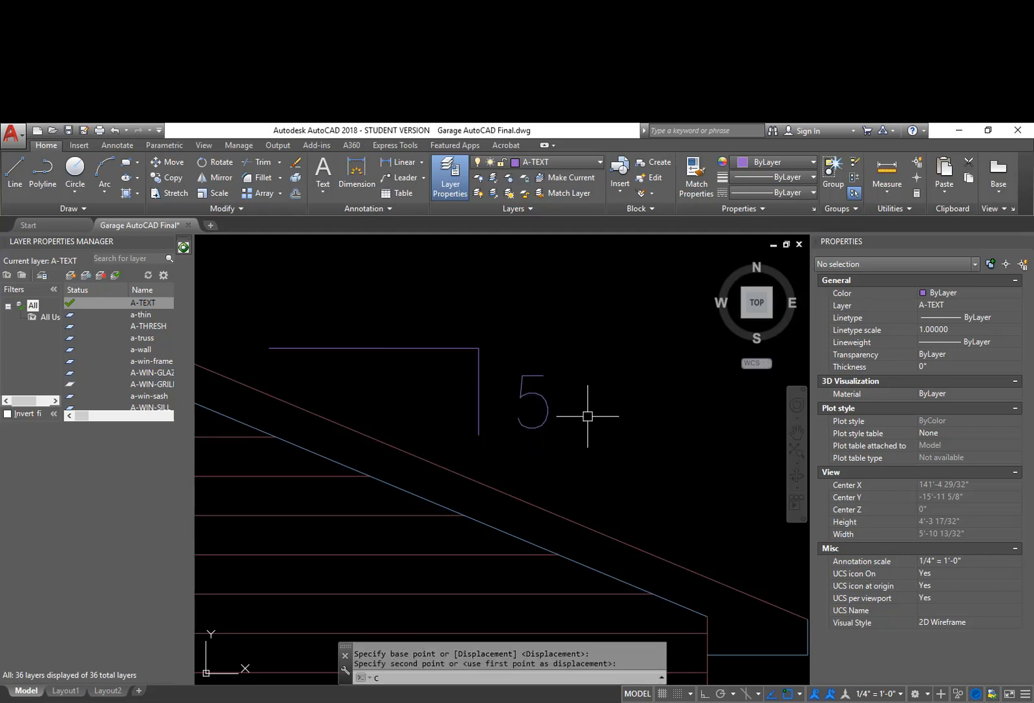
key(Return)
click(594, 429)
click(540, 389)
key(Return)
click(545, 413)
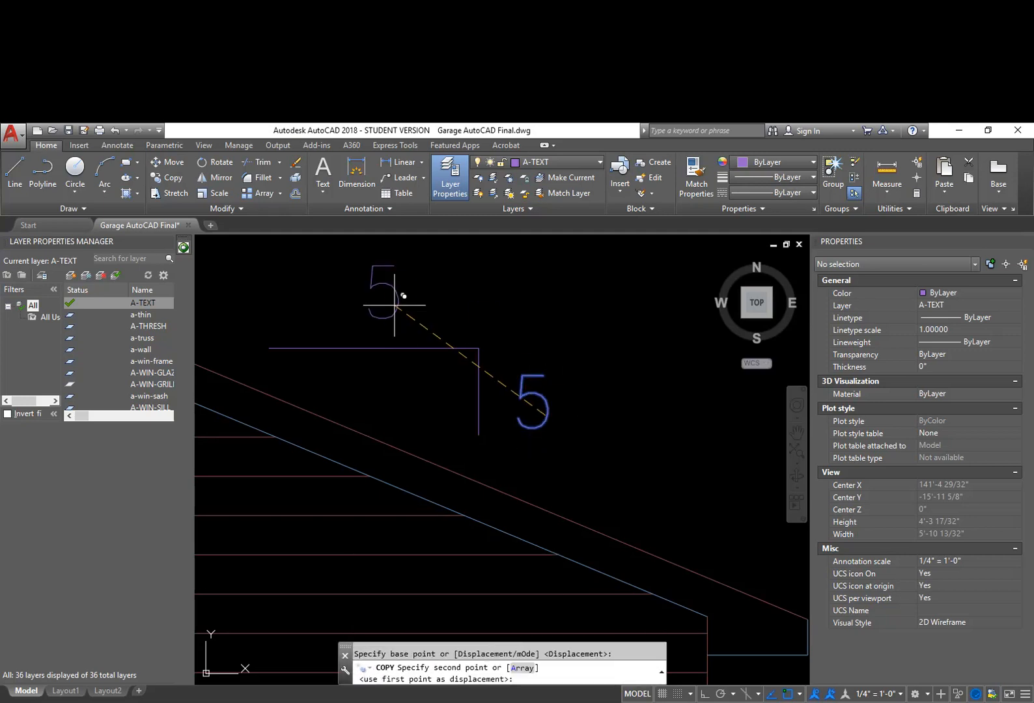
click(383, 308)
key(Escape)
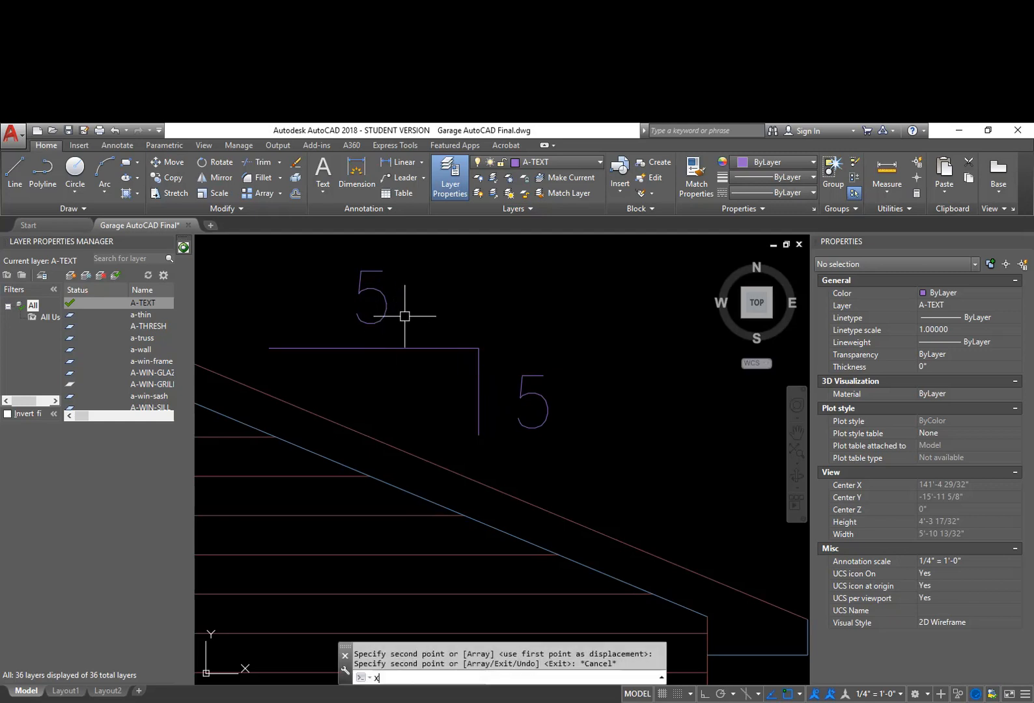
Change the copied number above the pitch symbol's horizontal line to 12
double_click(383, 307)
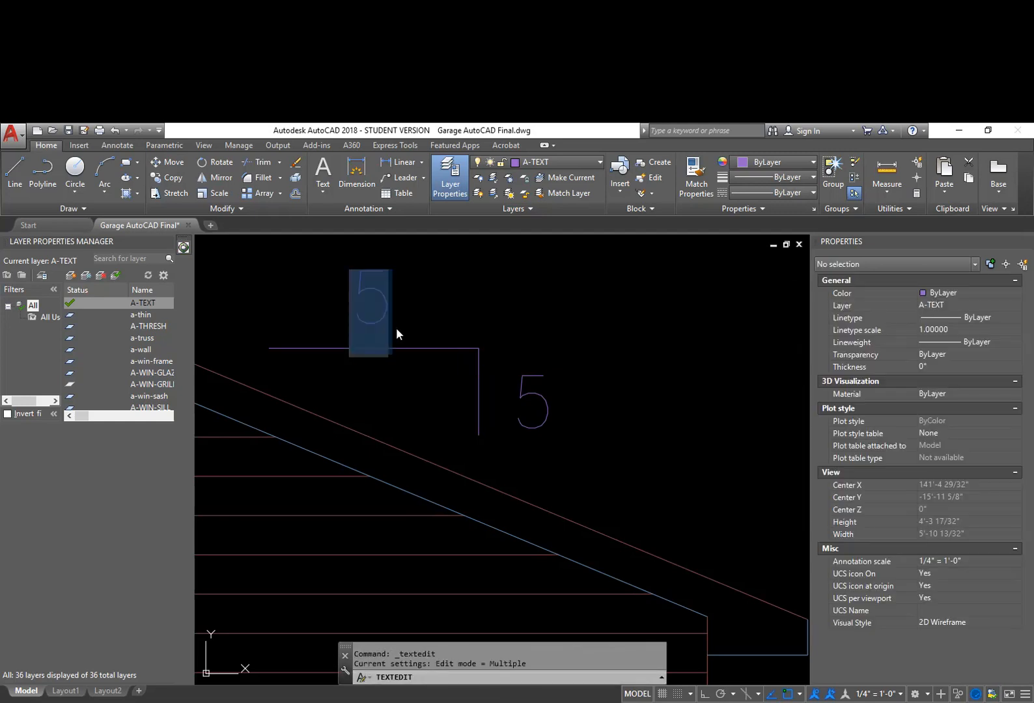
text(12)
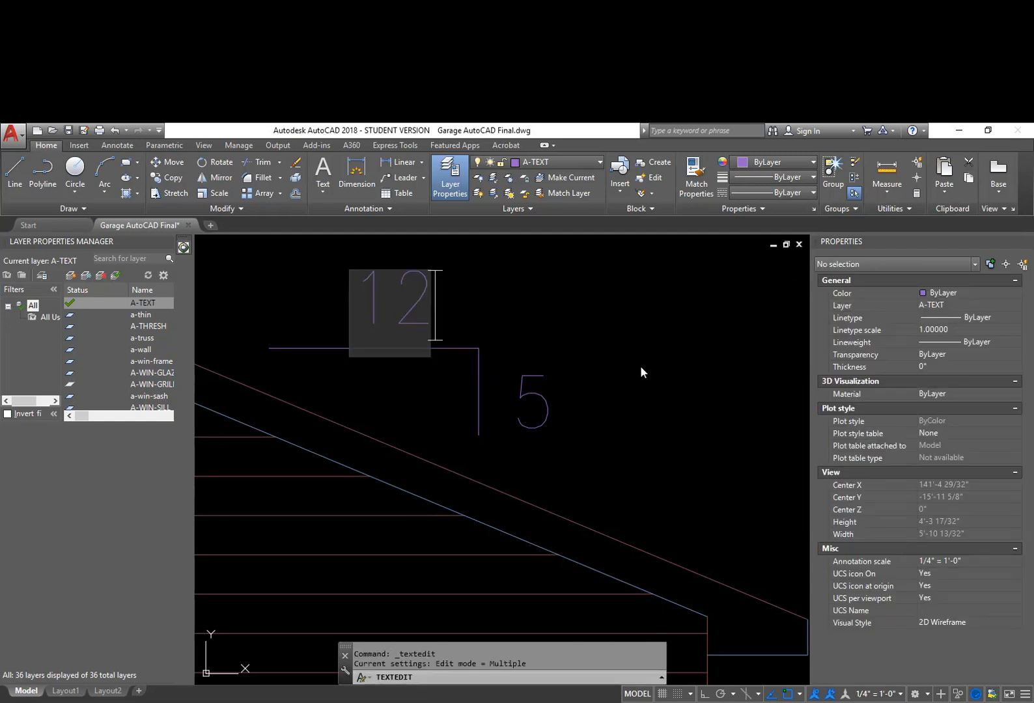
click(616, 373)
scroll(553, 417, down, 6)
key(Escape)
key(Escape)
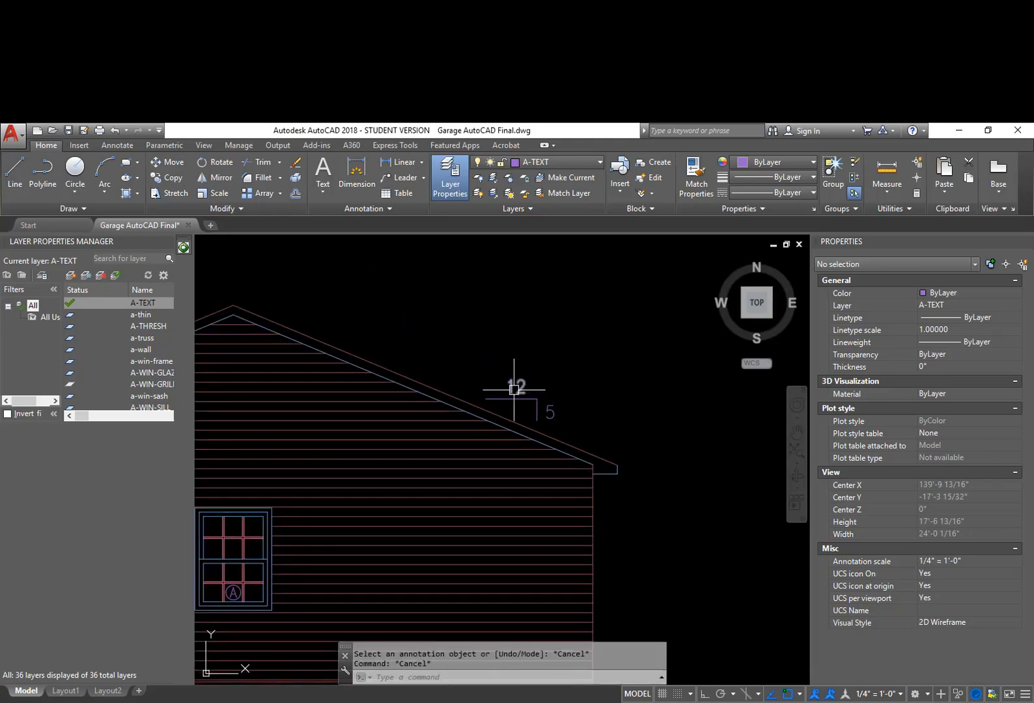
middle_drag(535, 398, 673, 383)
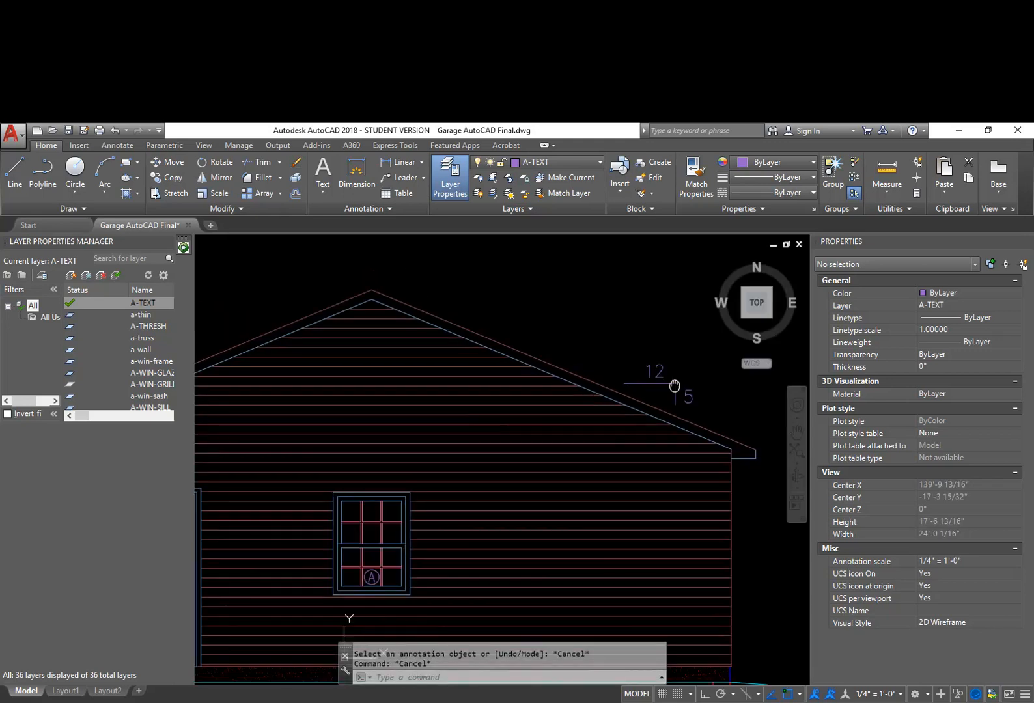
Copy the 5/12 pitch symbol from the right roof slope to above the left roof slope of the gable-end elevation
text(cp)
key(Return)
click(700, 410)
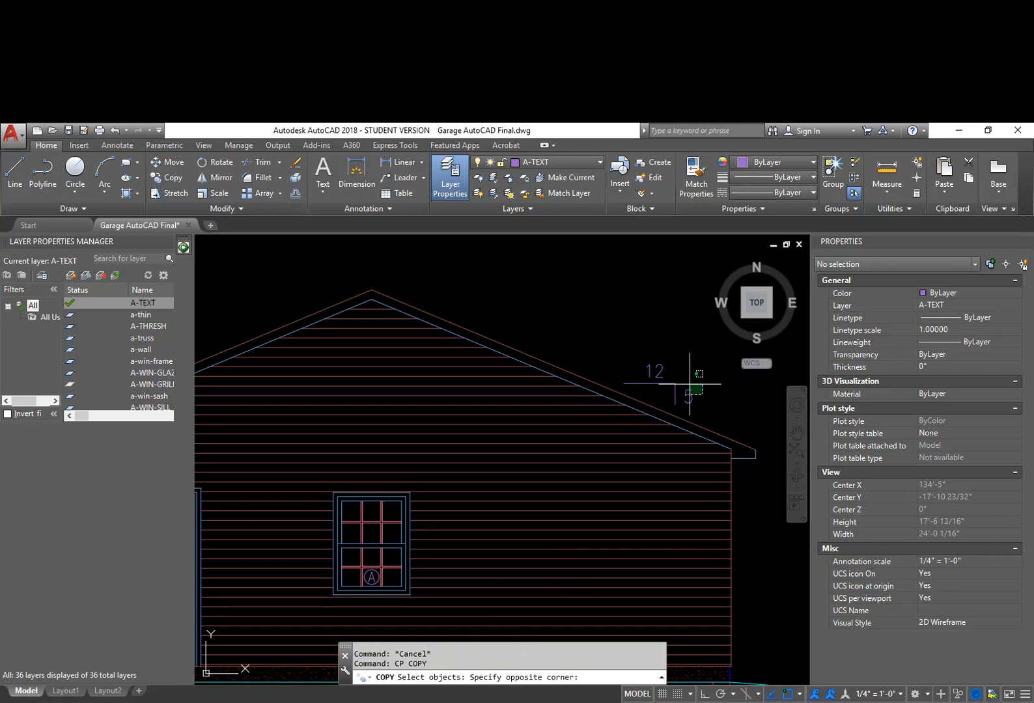
click(622, 328)
key(Return)
click(675, 385)
middle_drag(522, 338, 705, 348)
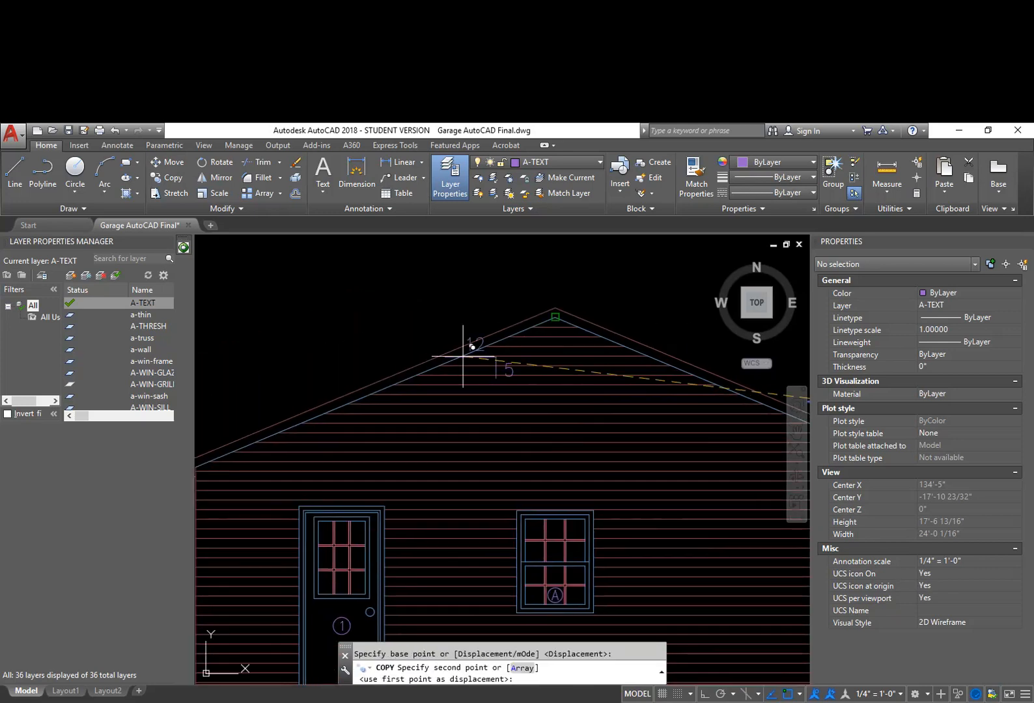
middle_drag(346, 339, 420, 348)
click(342, 352)
key(Escape)
scroll(345, 349, up, 2)
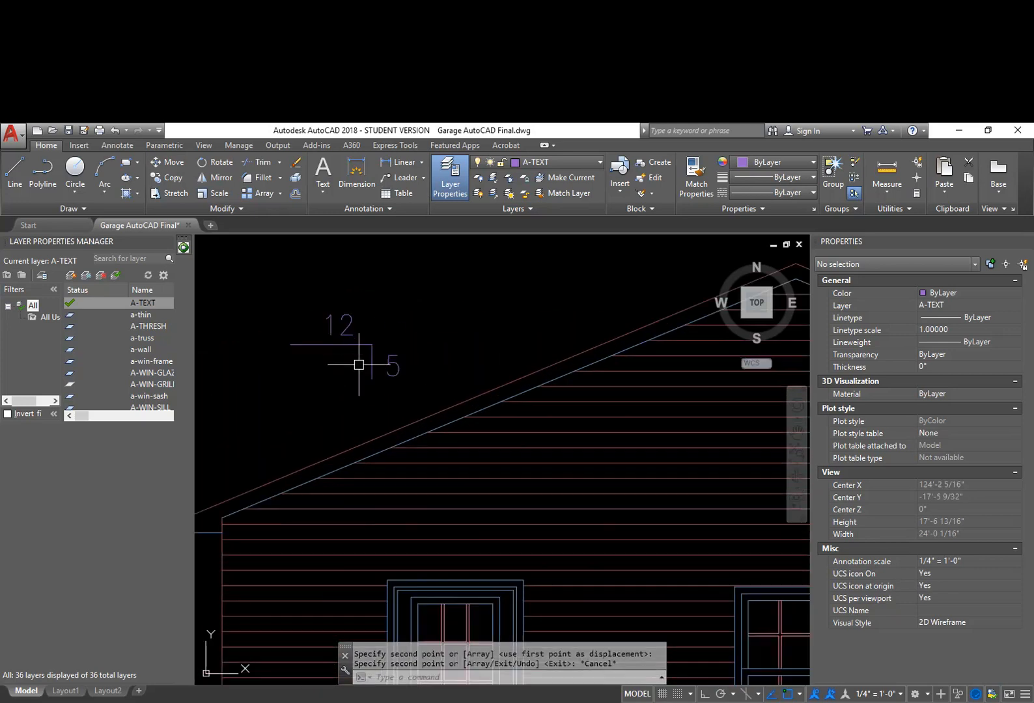
text(m)
key(Return)
key(Escape)
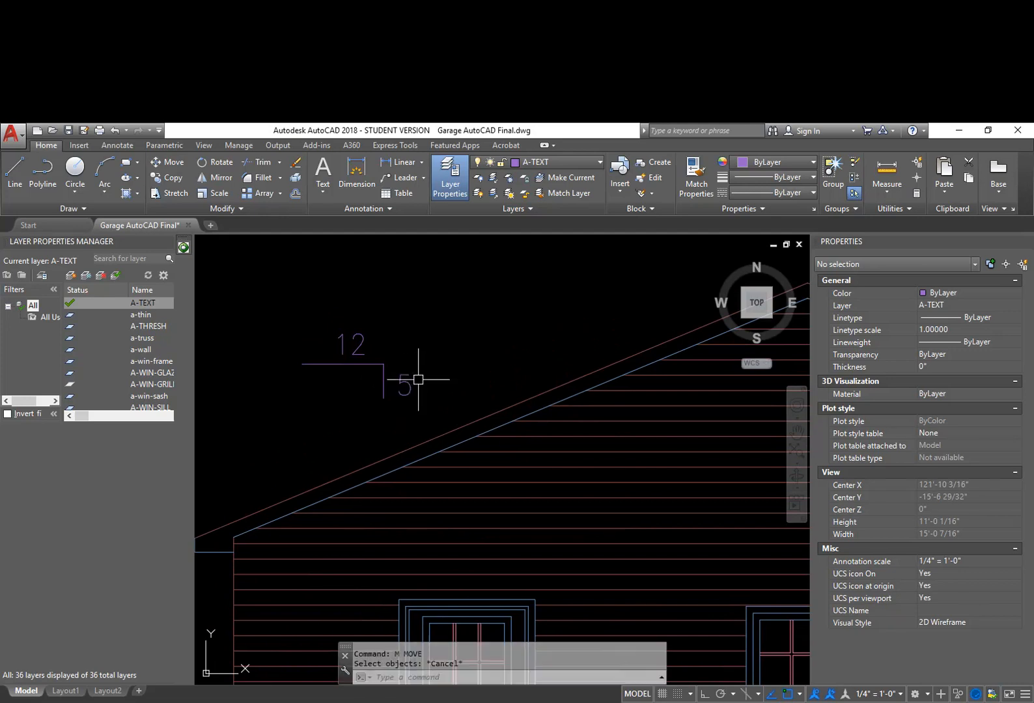
Mirror the copied pitch symbol about a vertical line through its middle, keeping the source objects
text(MI)
key(Return)
click(417, 384)
click(335, 302)
key(Return)
click(363, 394)
key(F8)
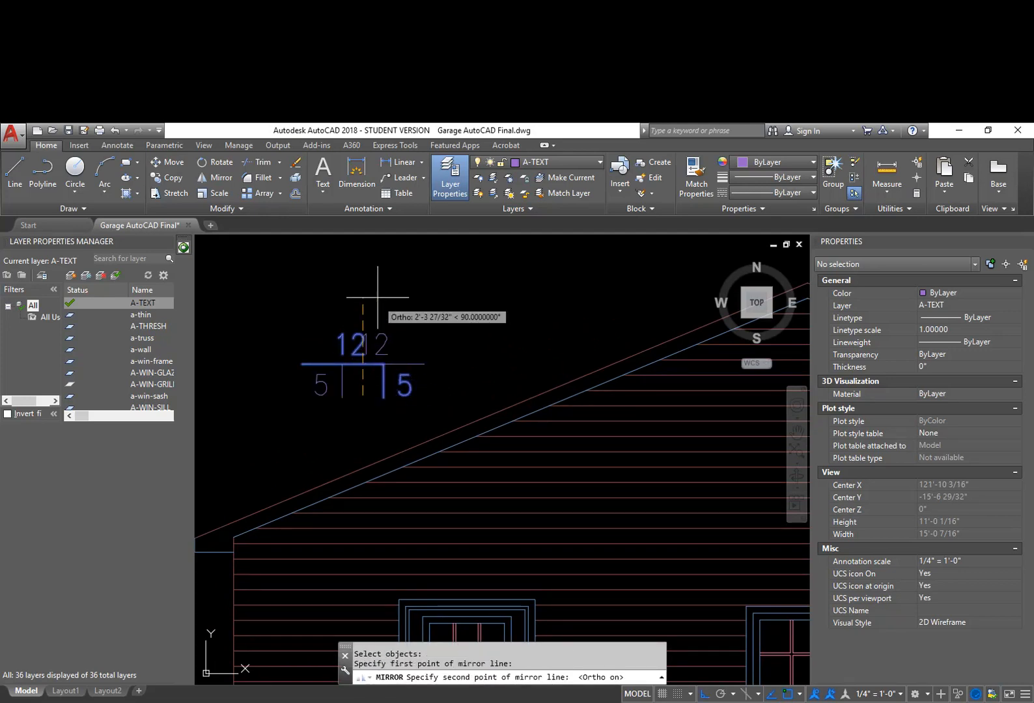
click(375, 287)
key(Return)
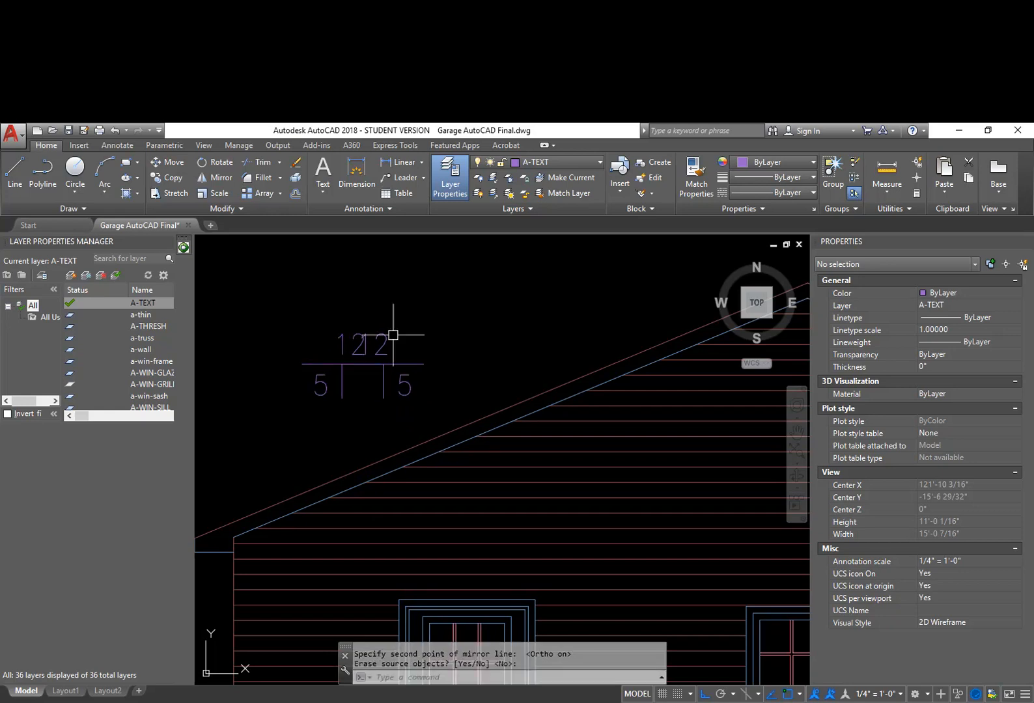
Erase the unmirrored source symbol above the left roof slope, reusing the previous selection
text(E)
key(Return)
text(p)
key(Return)
key(Return)
Move the mirrored pitch symbol straight down about 1'-8" to sit near the left roof slope, and save the drawing
text(m)
key(Return)
click(379, 404)
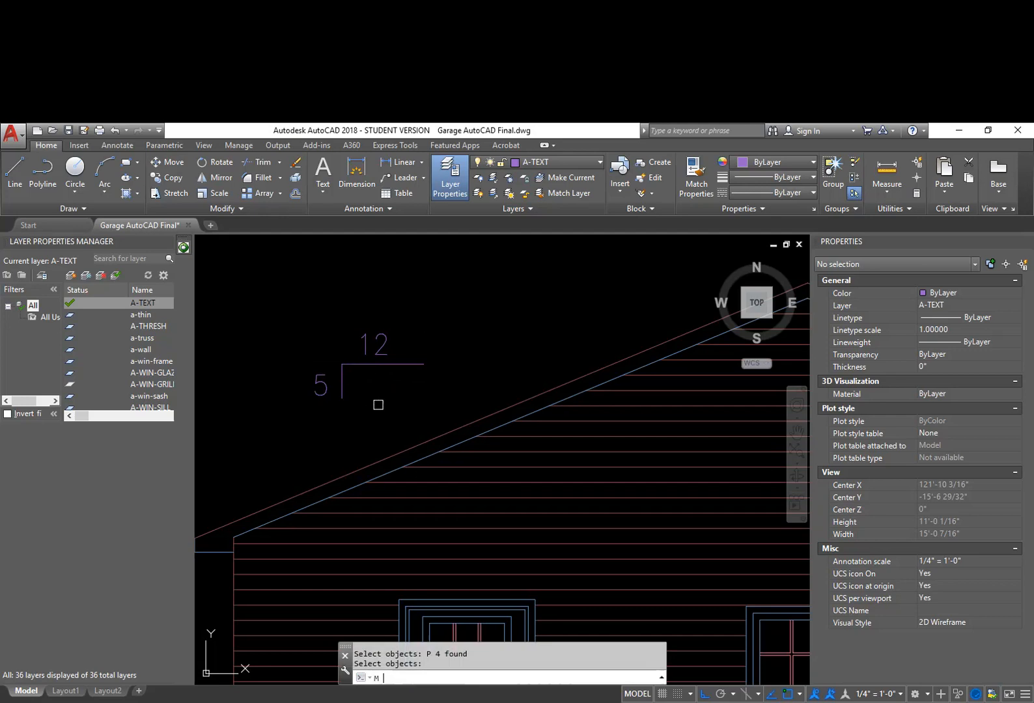
click(285, 293)
key(Return)
click(276, 294)
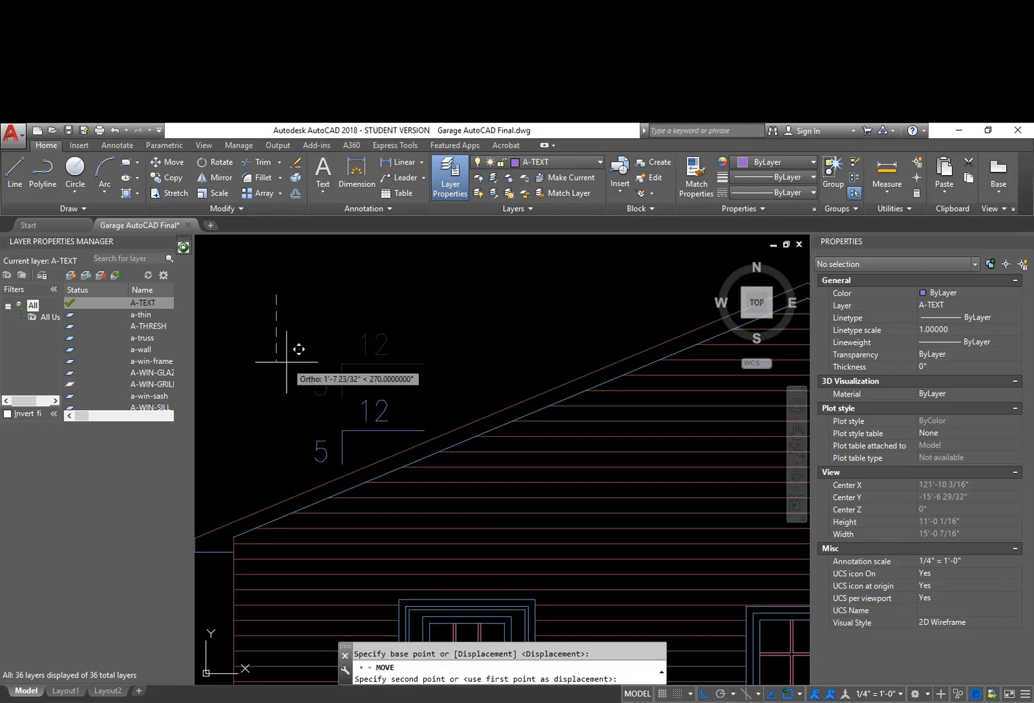
click(287, 362)
scroll(401, 384, down, 6)
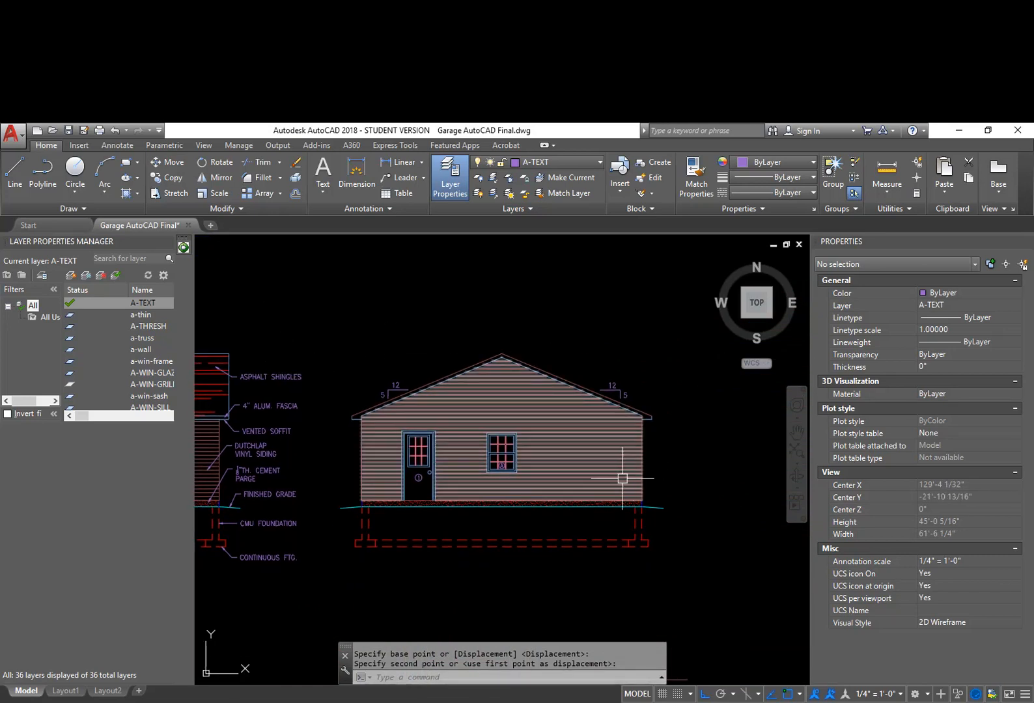
key(ctrl+s)
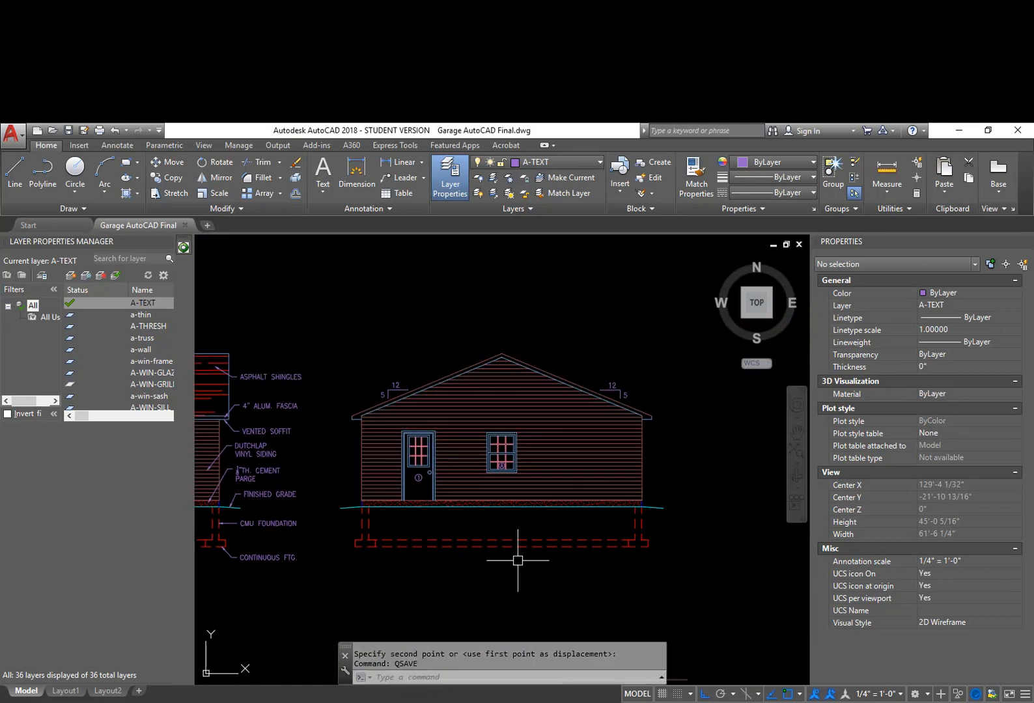
Erase the two stray horizontal lines below the gable-end elevation
scroll(588, 522, down, 4)
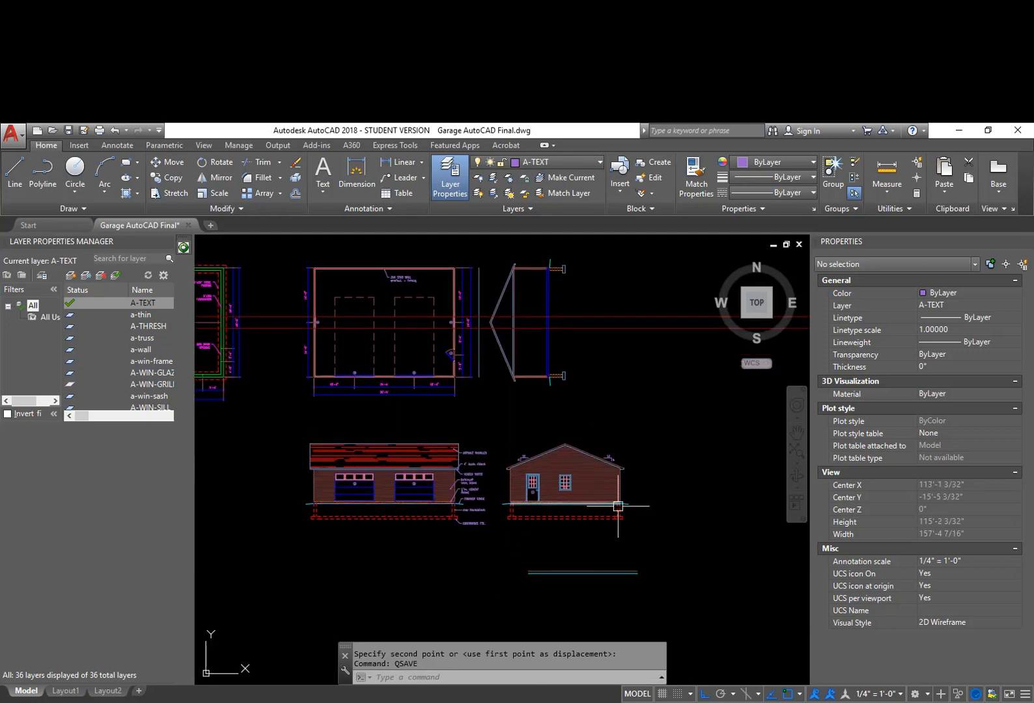
text(e)
key(space)
click(644, 587)
click(566, 541)
key(space)
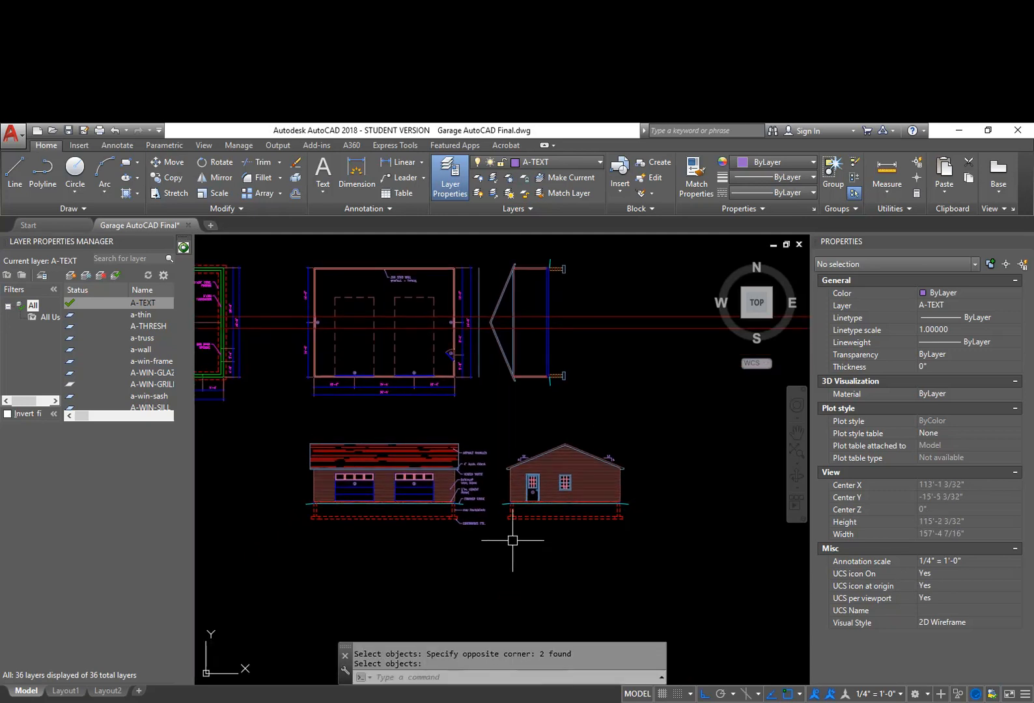
middle_drag(495, 518, 525, 563)
middle_drag(457, 261, 494, 294)
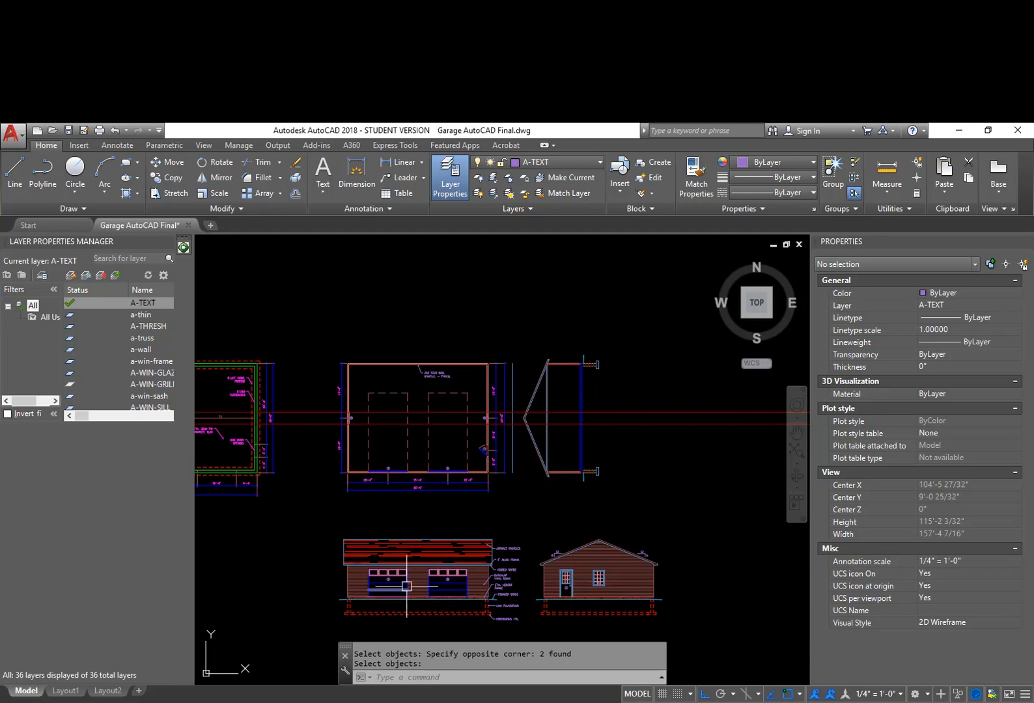
middle_drag(453, 578, 473, 499)
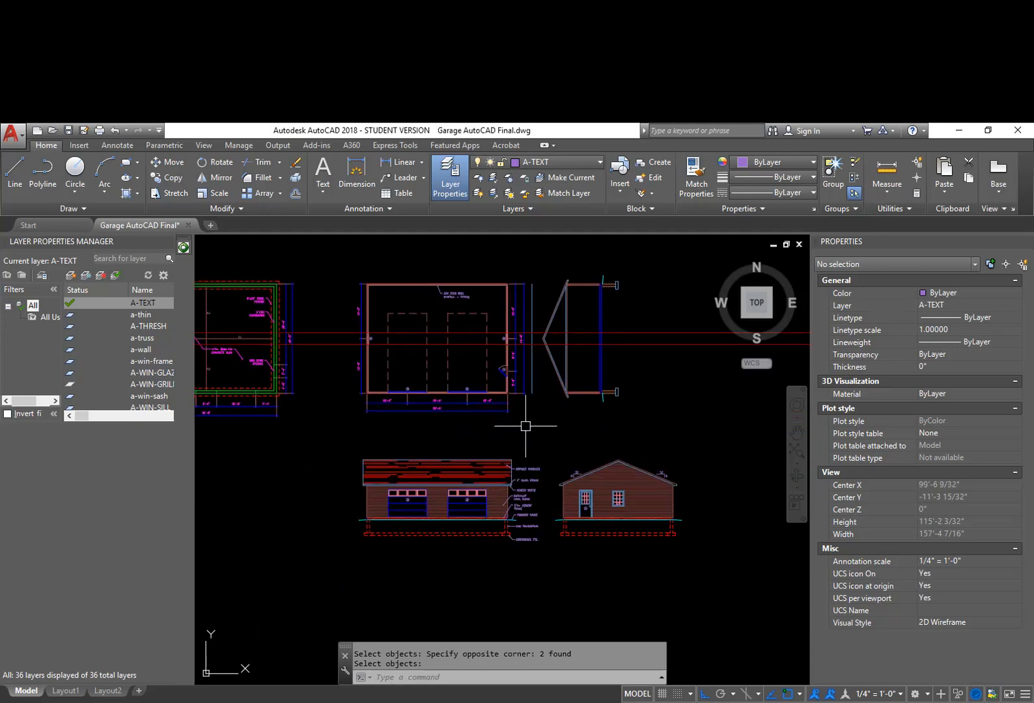
middle_drag(491, 554, 487, 503)
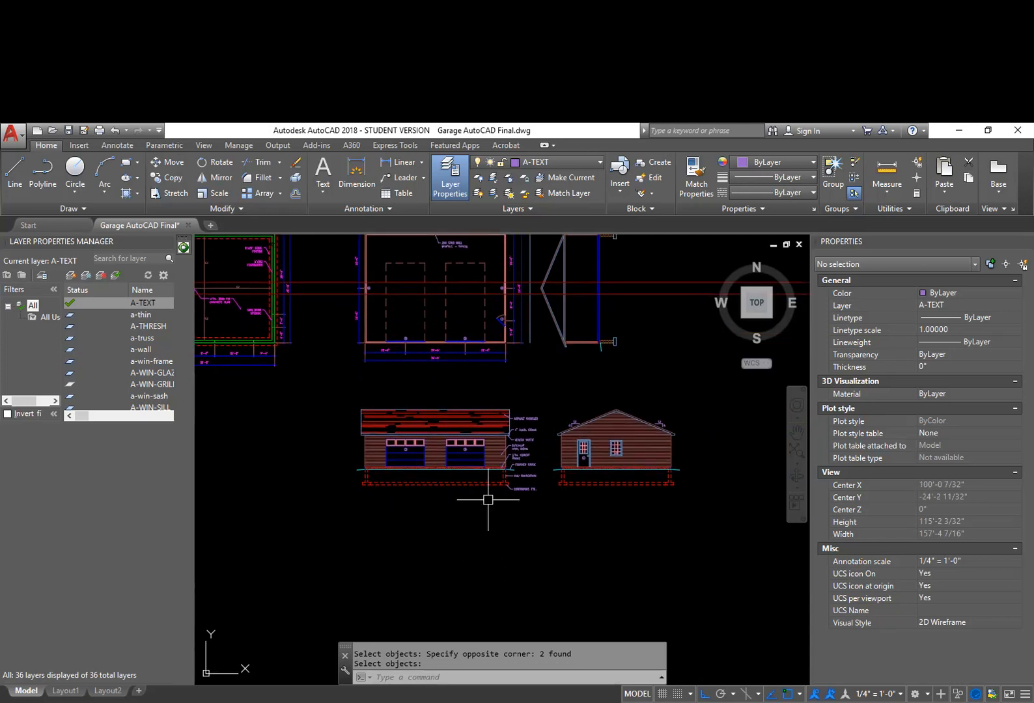
text(CP)
key(Return)
click(317, 537)
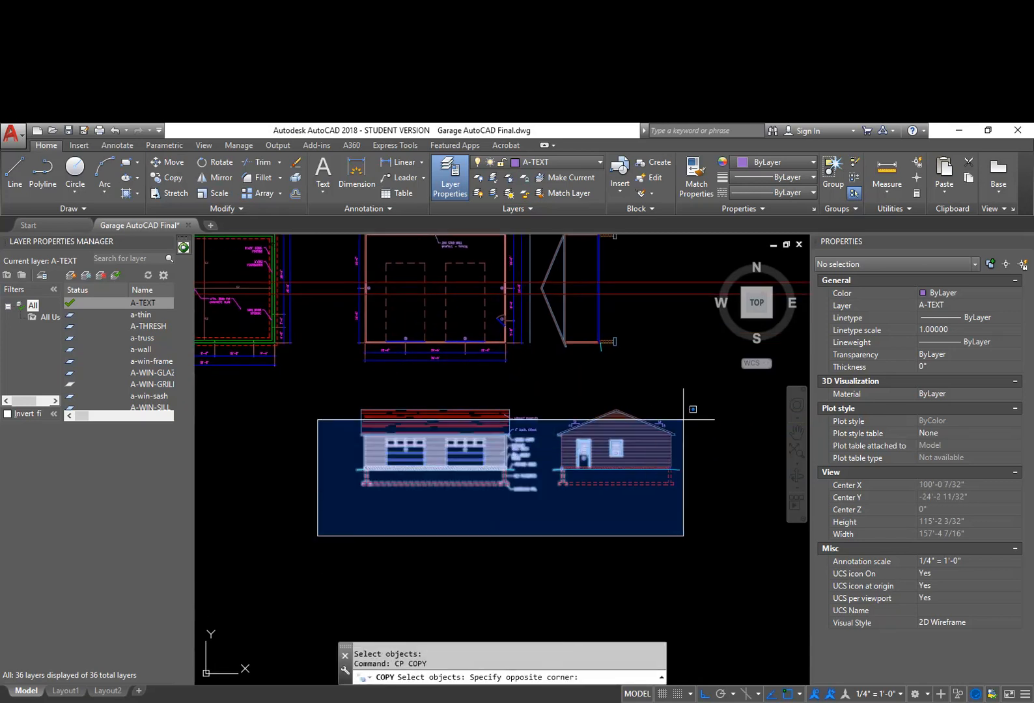
click(698, 406)
key(Return)
click(699, 405)
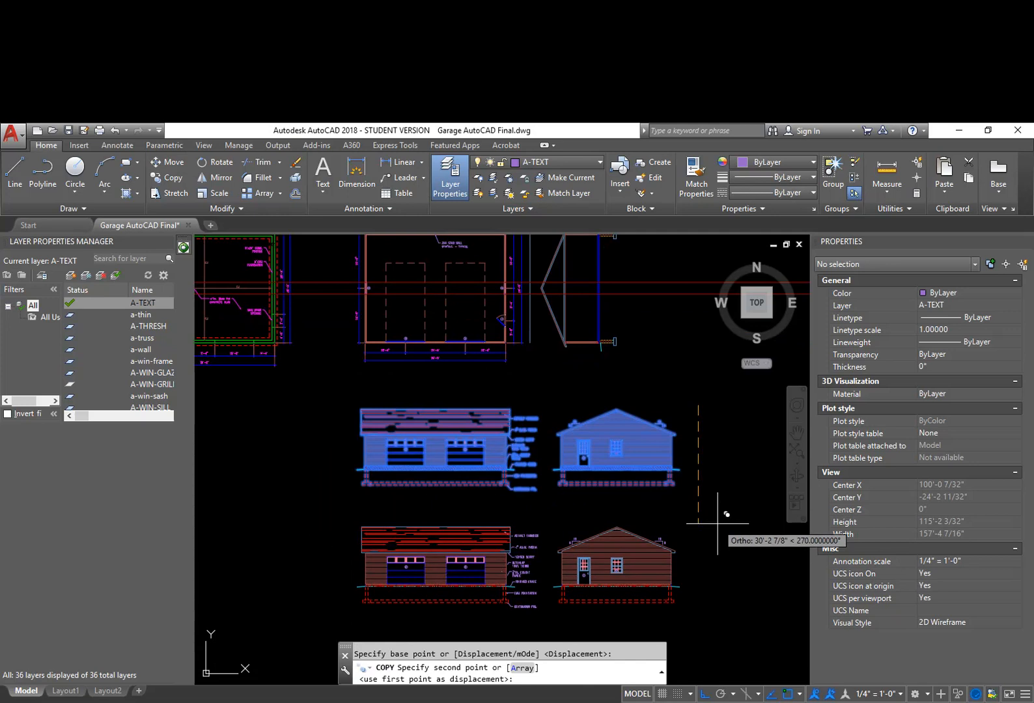
key(Escape)
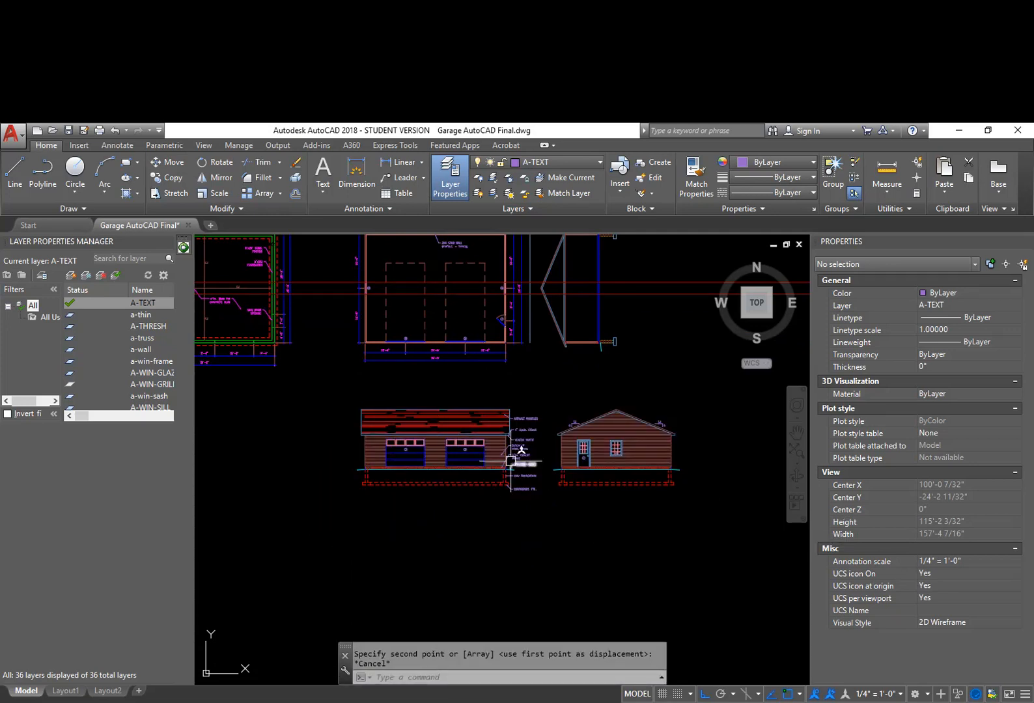
Examine the front elevation from its left grade line and roof edge across to the material notes and the gable-end elevation
middle_drag(521, 394, 526, 412)
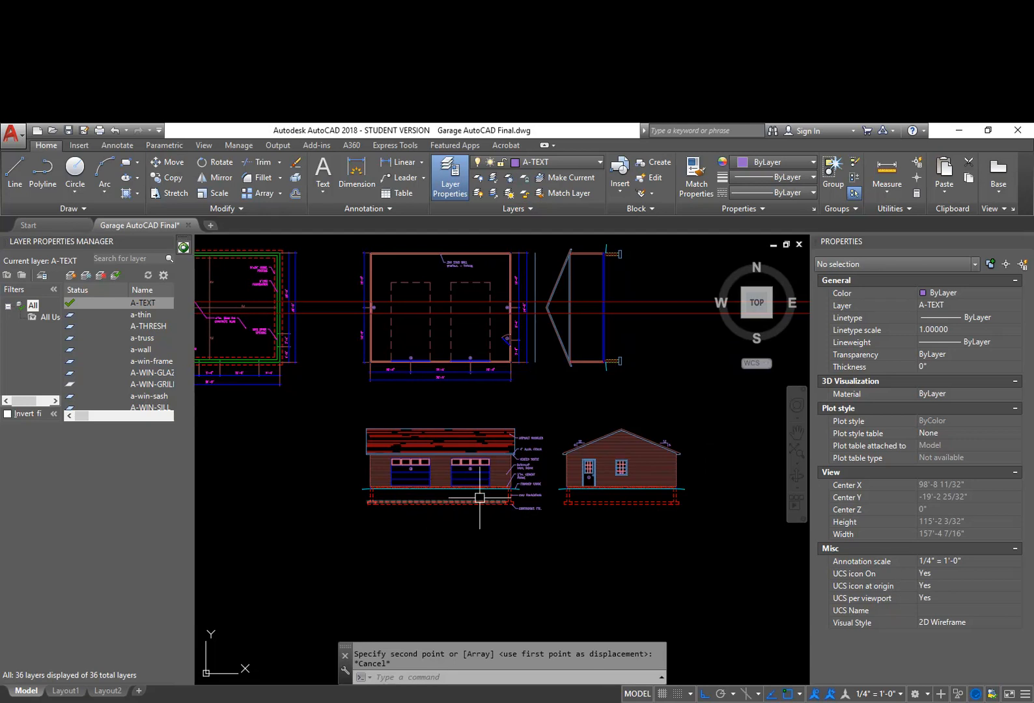
middle_drag(462, 508, 589, 490)
scroll(494, 475, up, 3)
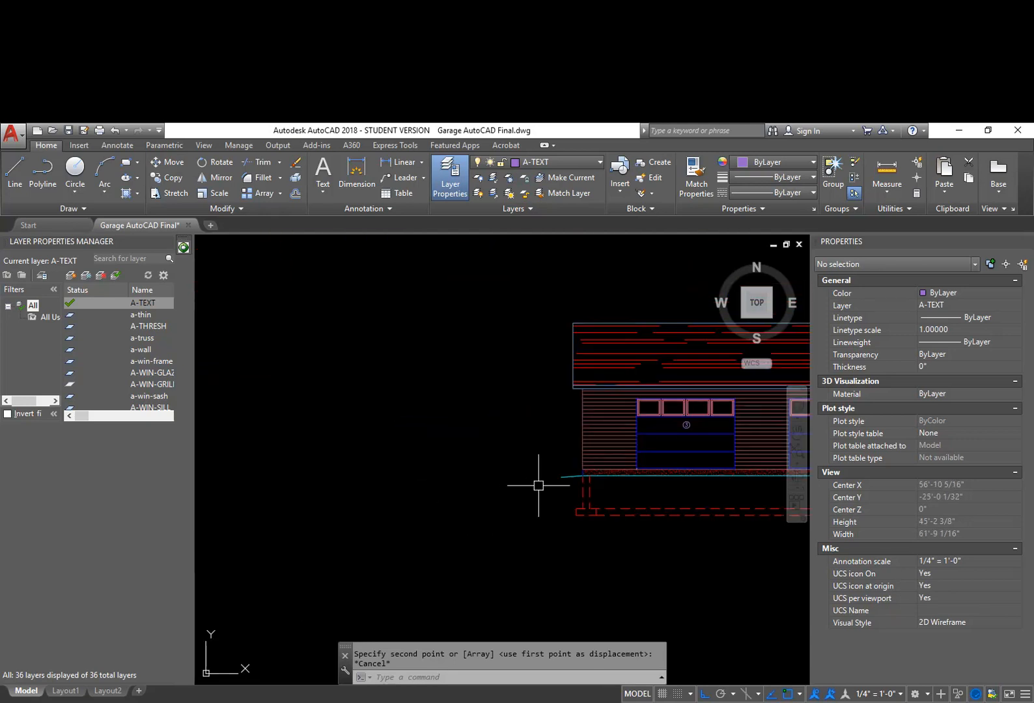
scroll(567, 479, up, 4)
scroll(619, 467, up, 3)
scroll(622, 466, up, 2)
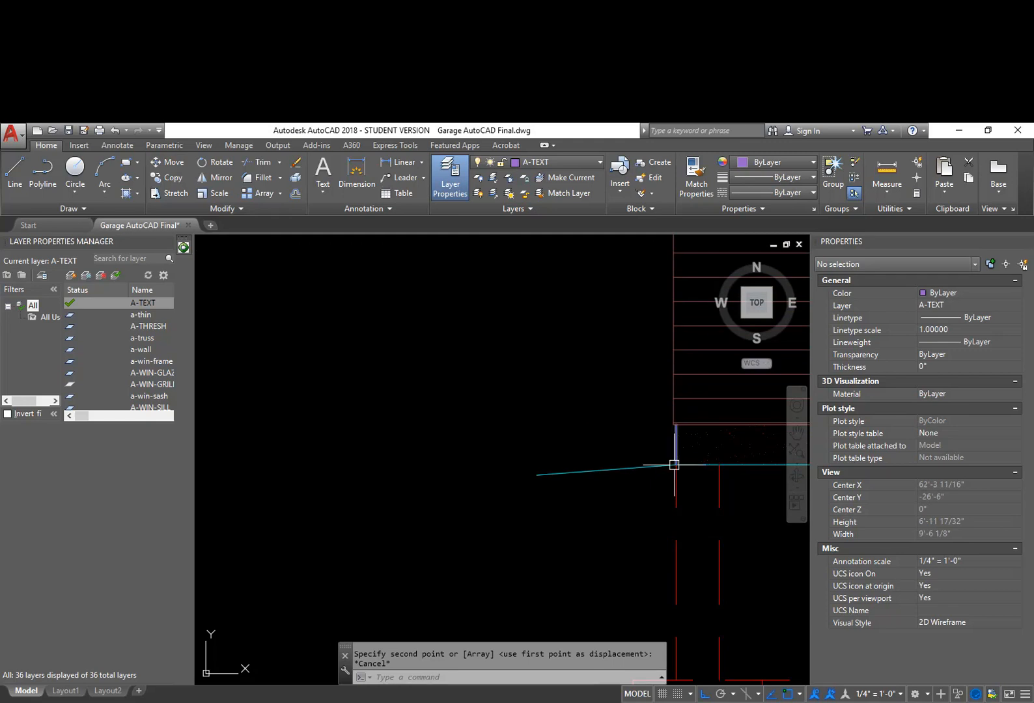
scroll(653, 354, down, 4)
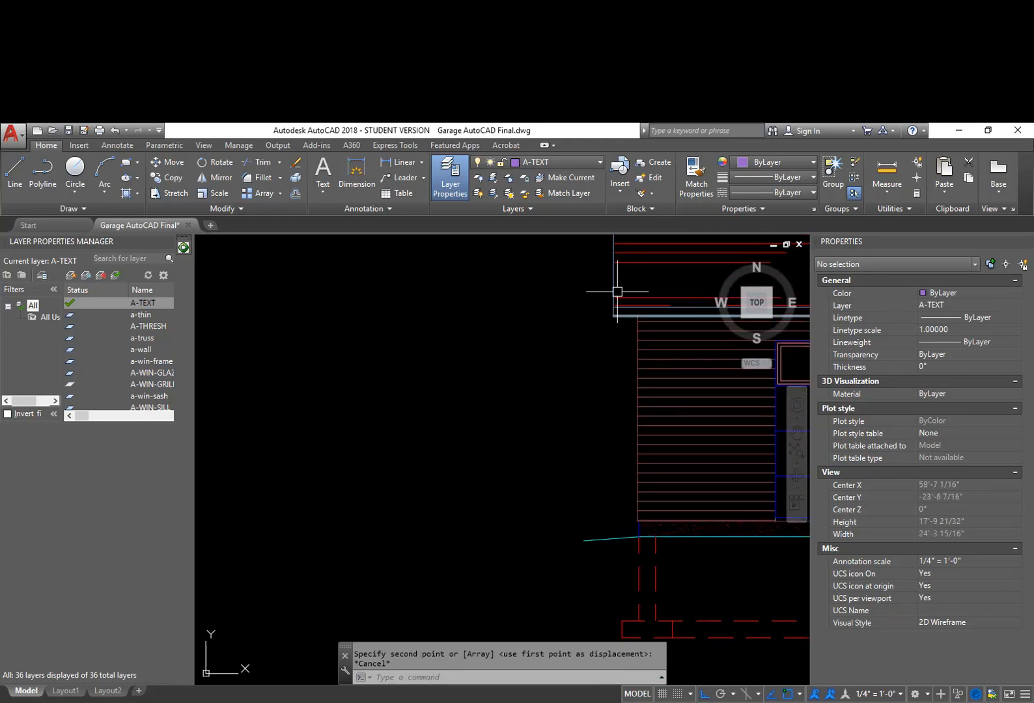
middle_drag(616, 242, 621, 288)
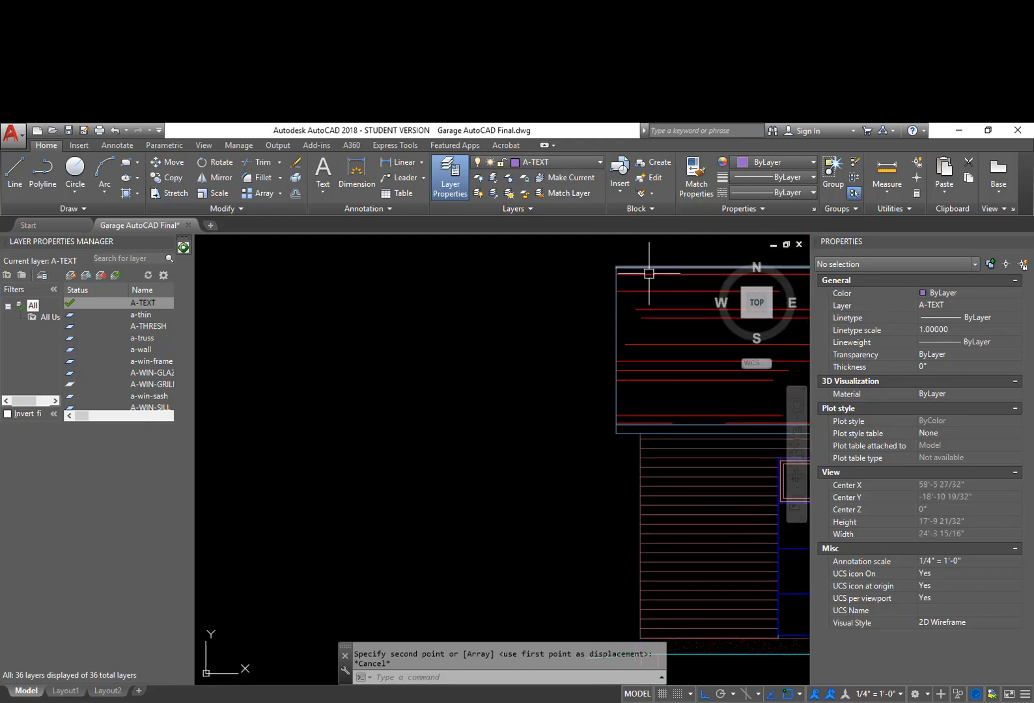
scroll(526, 436, down, 2)
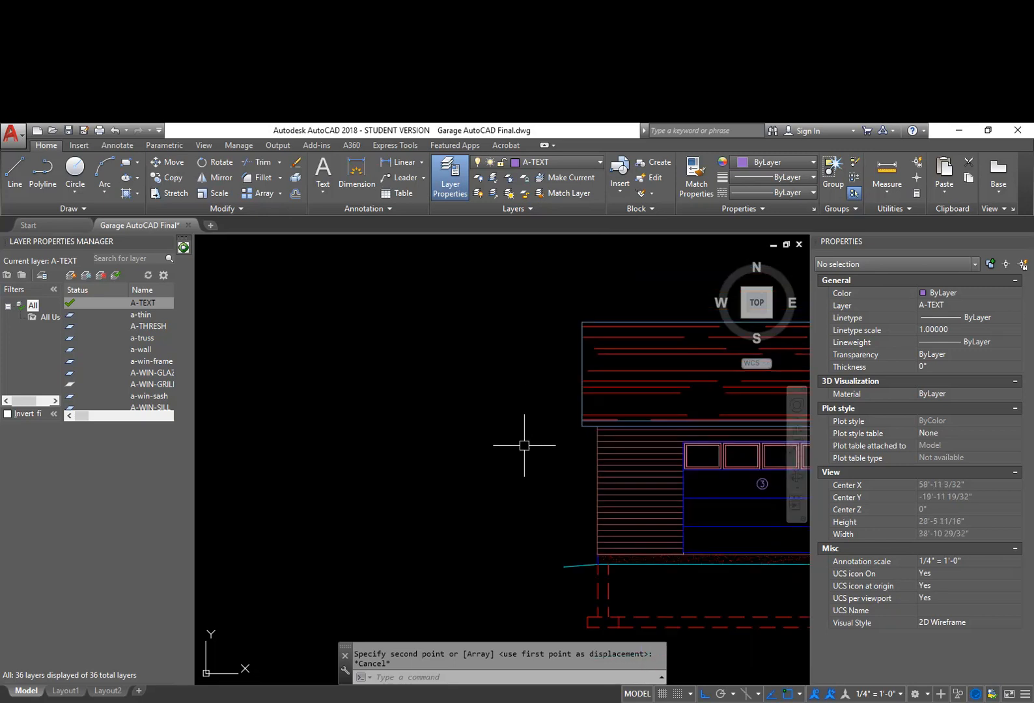
middle_drag(526, 438, 352, 390)
mouse_move(554, 467)
middle_down()
mouse_move(424, 455)
mouse_move(411, 482)
middle_up()
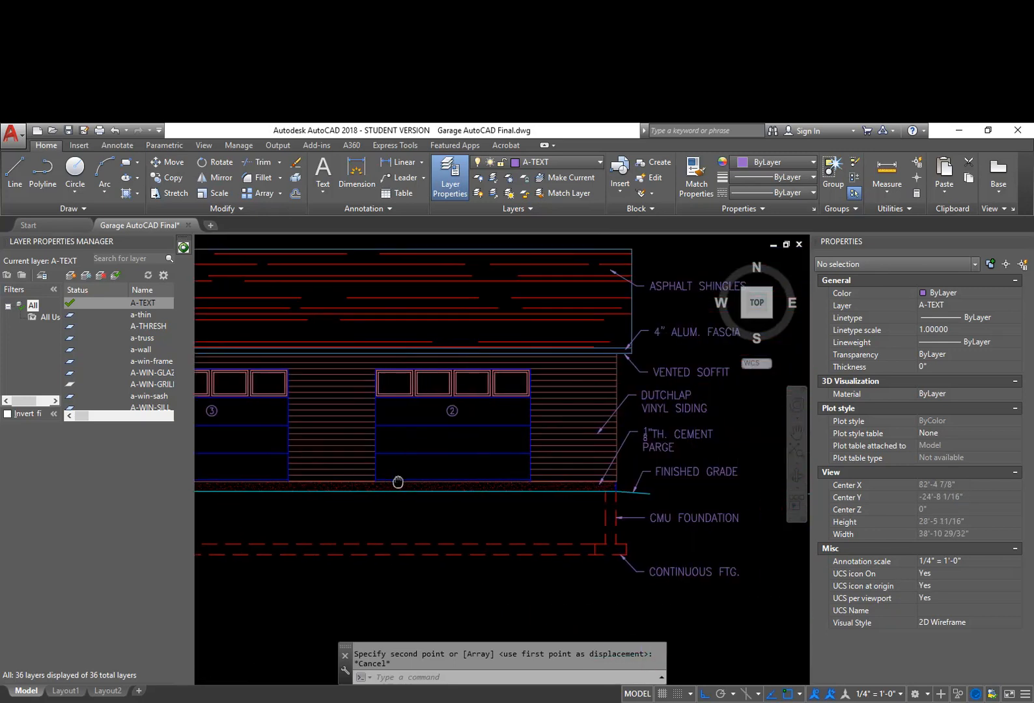
mouse_move(612, 496)
middle_down()
mouse_move(602, 474)
mouse_move(545, 496)
middle_up()
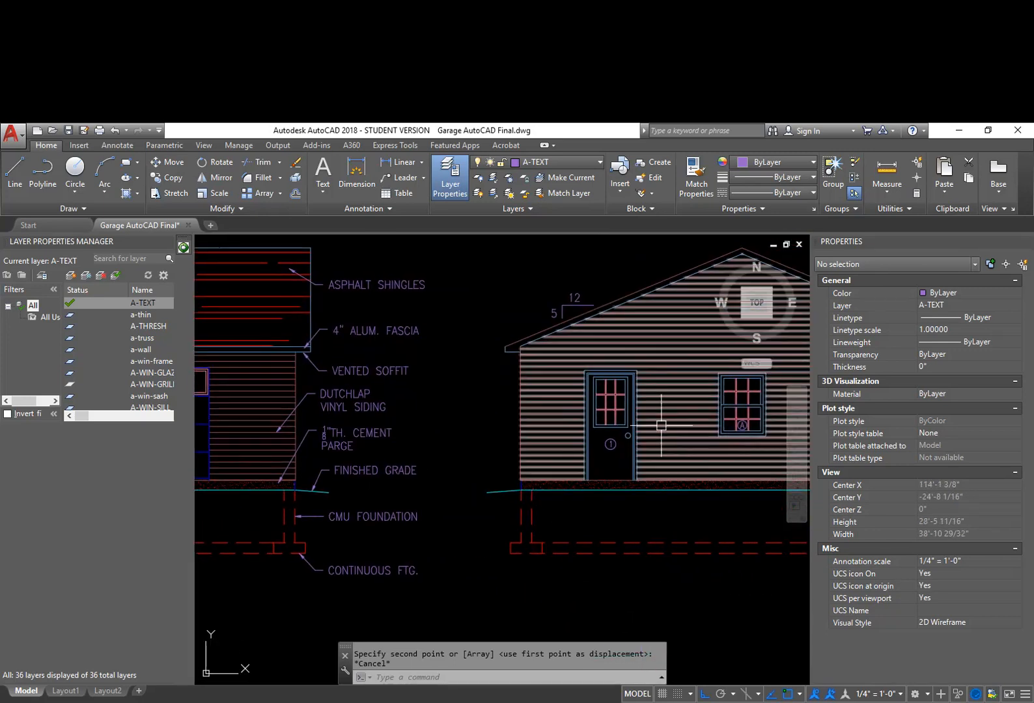
middle_drag(660, 424, 587, 437)
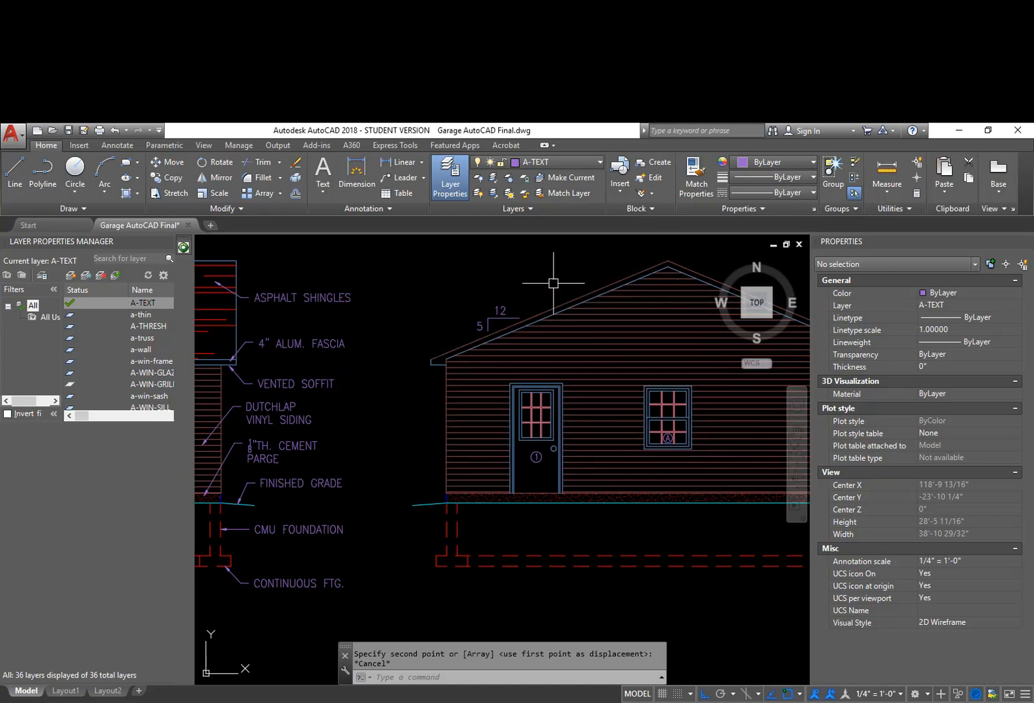
key(Escape)
key(Escape)
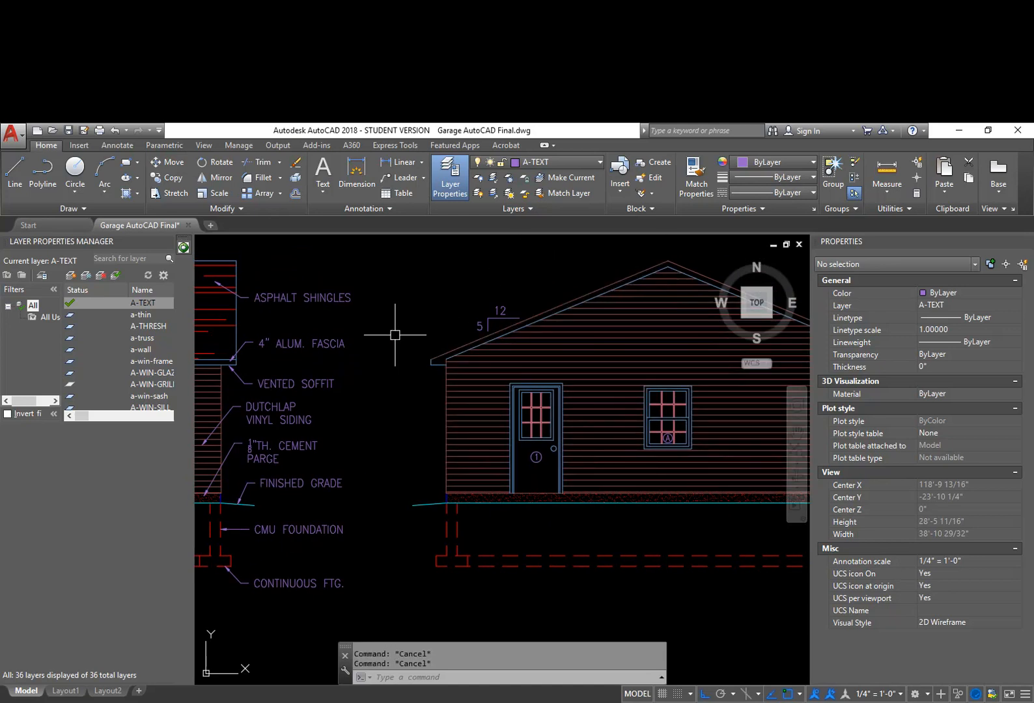
Make DIMS the current layer for dimensioning the front elevation
scroll(395, 334, down, 2)
mouse_move(396, 334)
middle_down()
mouse_move(508, 377)
mouse_move(567, 352)
middle_up()
middle_drag(352, 411, 542, 397)
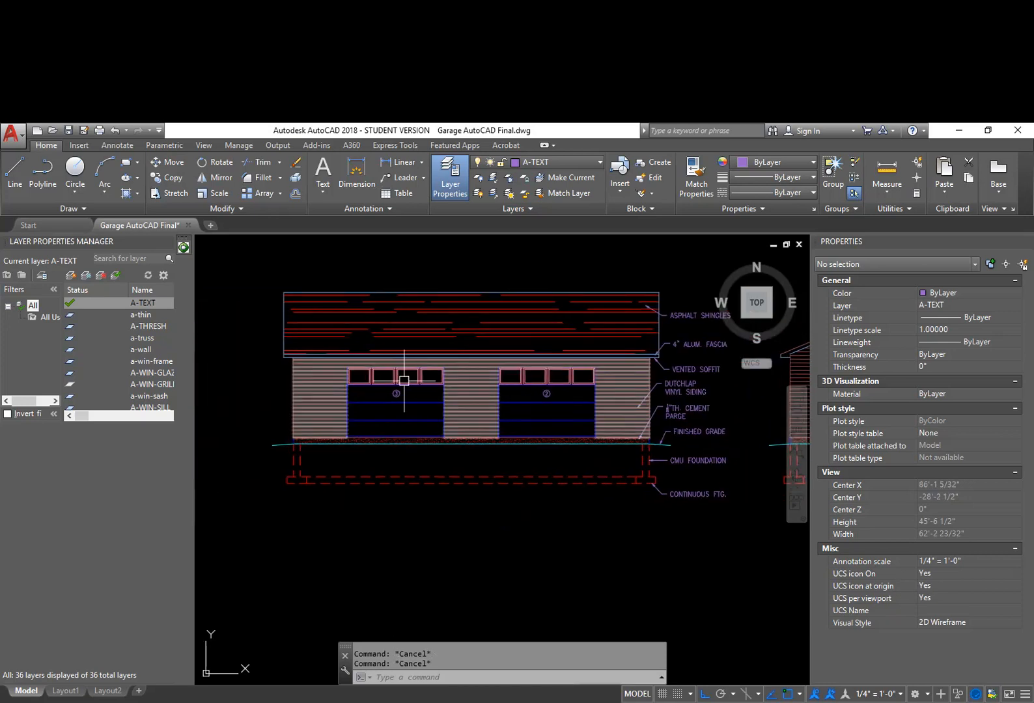
click(352, 179)
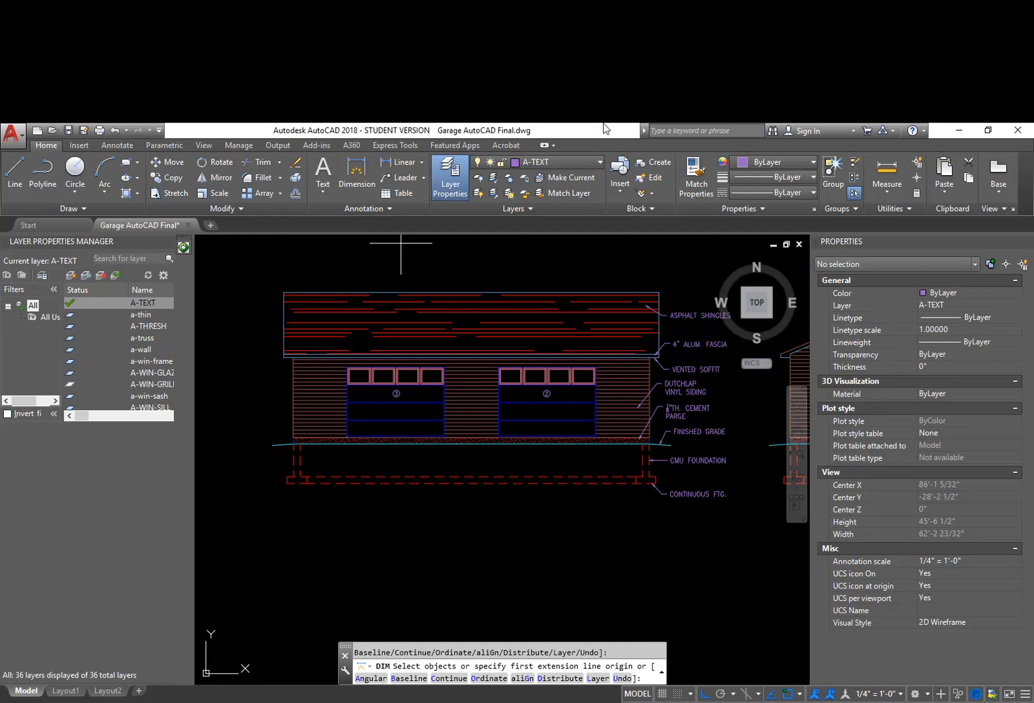
click(573, 160)
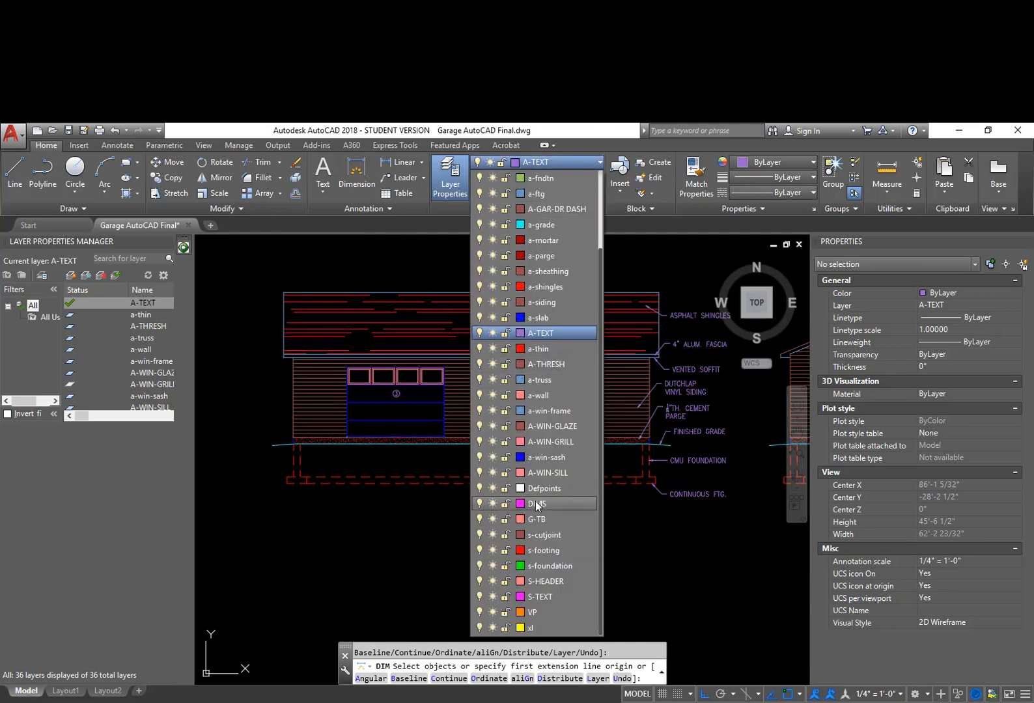
click(536, 503)
Dimension the front elevation's overall height from the roof ridge to the grade line, placing the dimension just left of the building
middle_drag(283, 389, 405, 369)
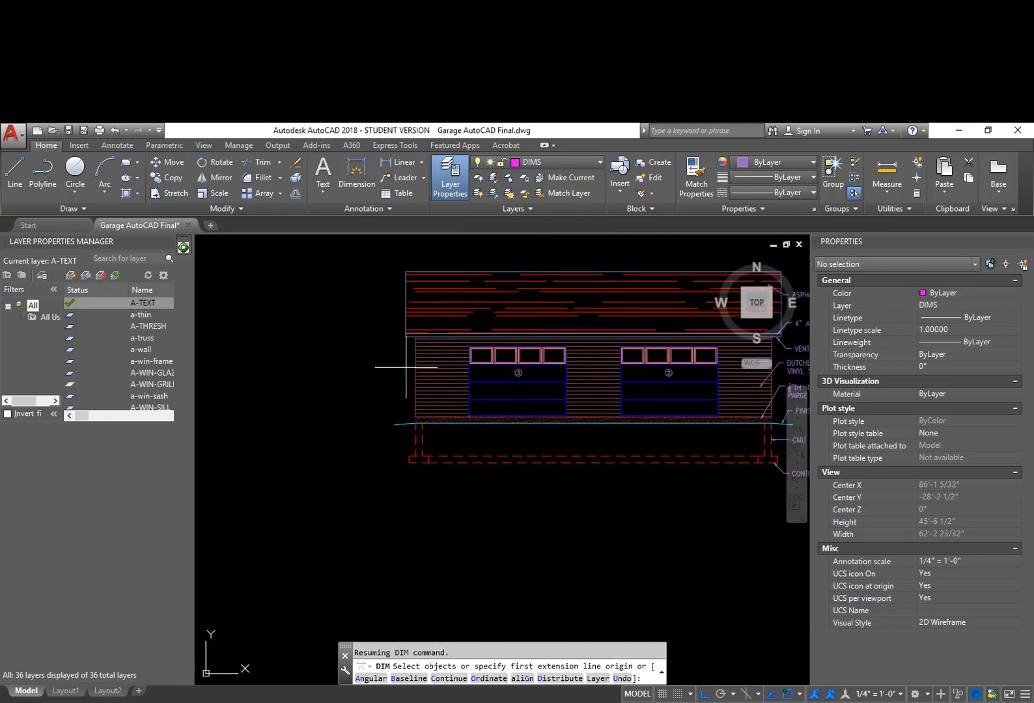
click(406, 271)
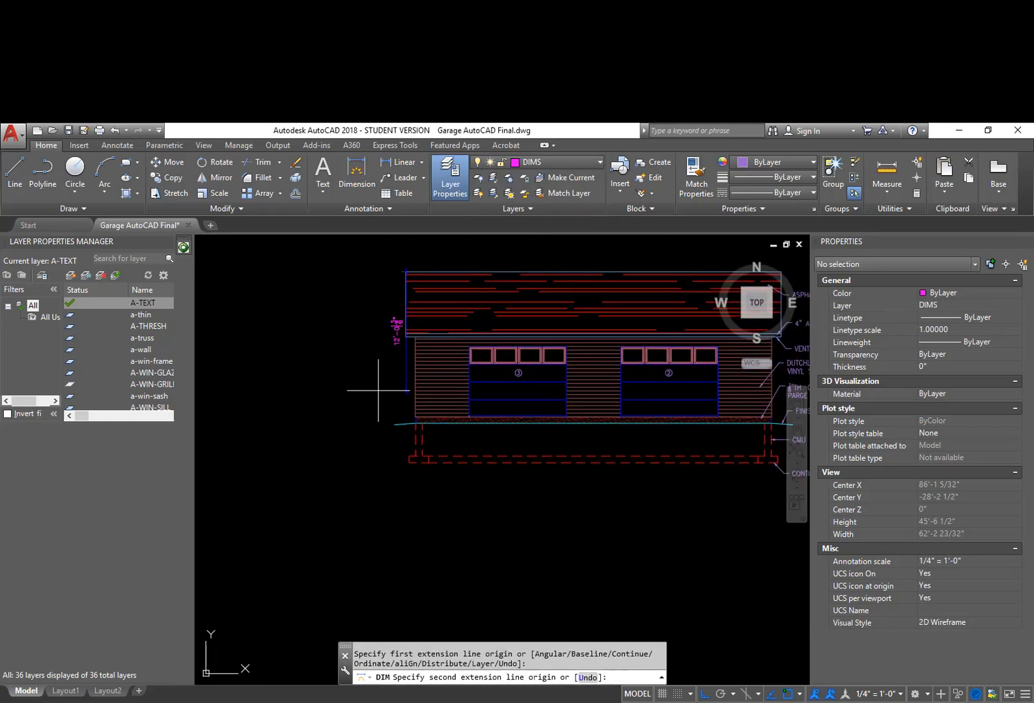
scroll(402, 420, up, 5)
click(489, 429)
scroll(342, 374, down, 4)
middle_drag(317, 363, 326, 484)
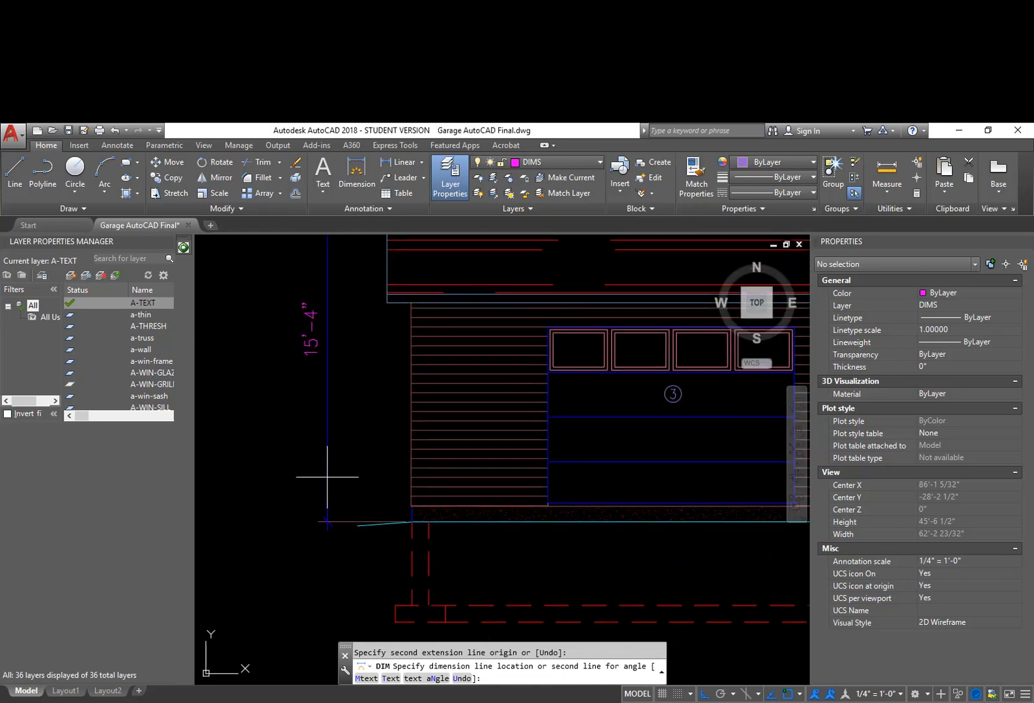
scroll(324, 474, down, 2)
click(323, 472)
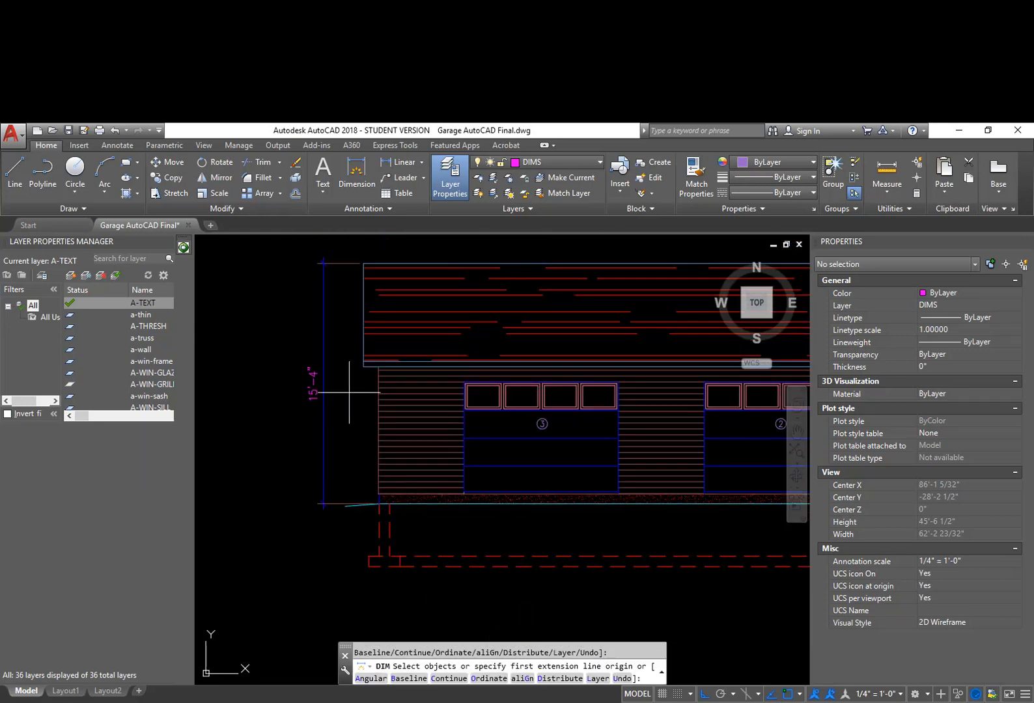
Continue the overall height dimension from the grade line down to the top of the front elevation's footing
key(Escape)
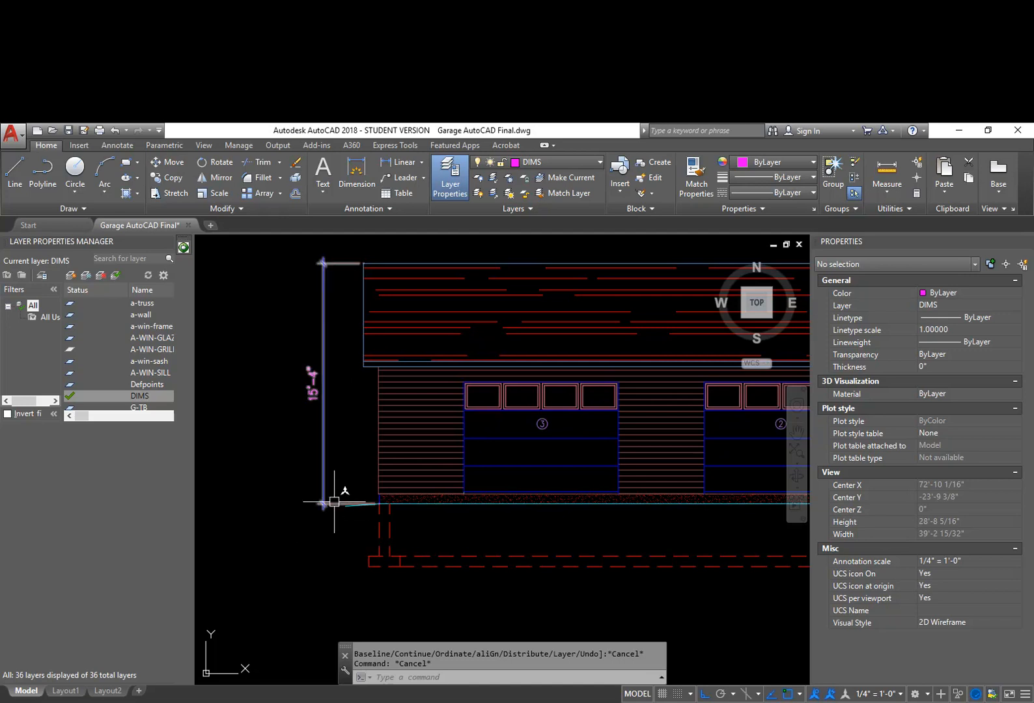
text(dim)
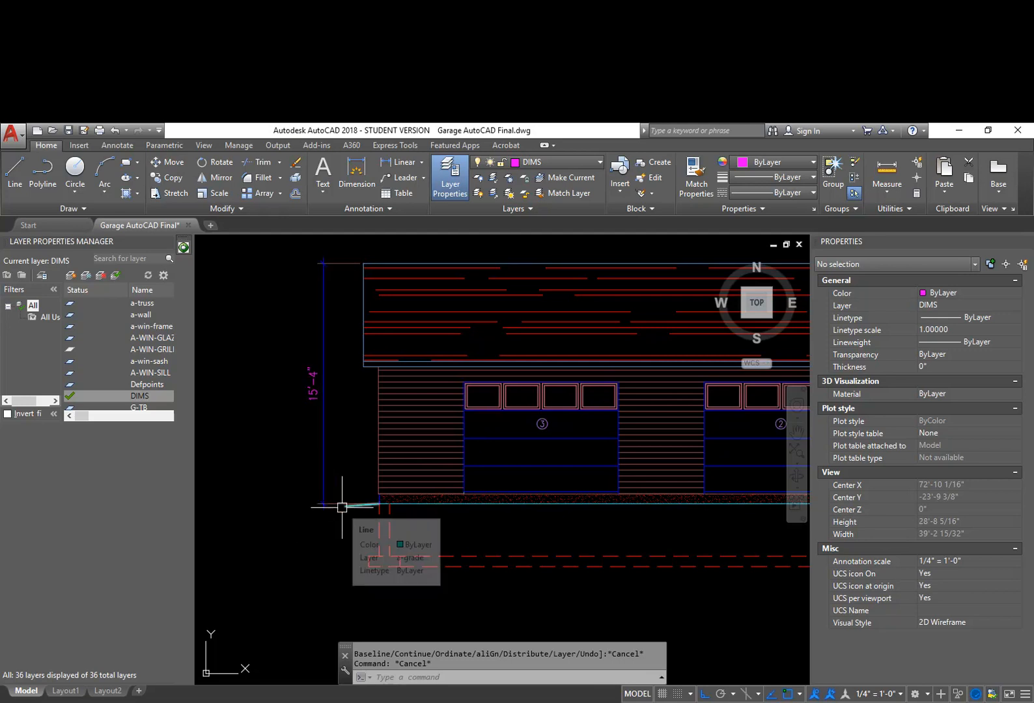
key(Return)
text(CON)
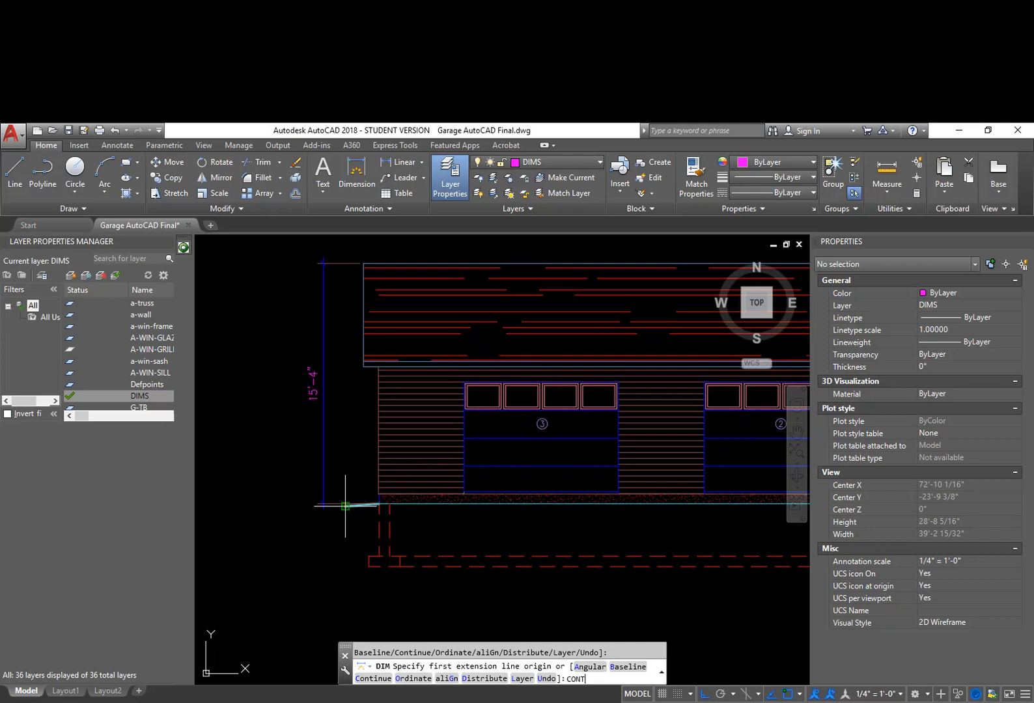
text(T)
key(Return)
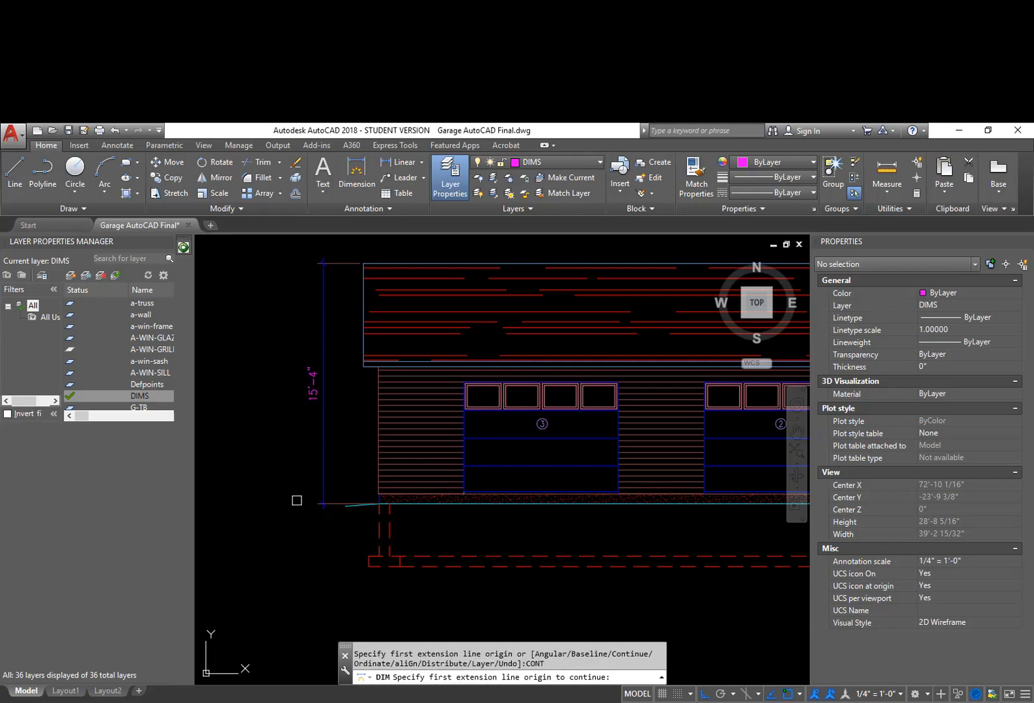
scroll(297, 500, up, 3)
click(368, 510)
scroll(479, 513, up, 2)
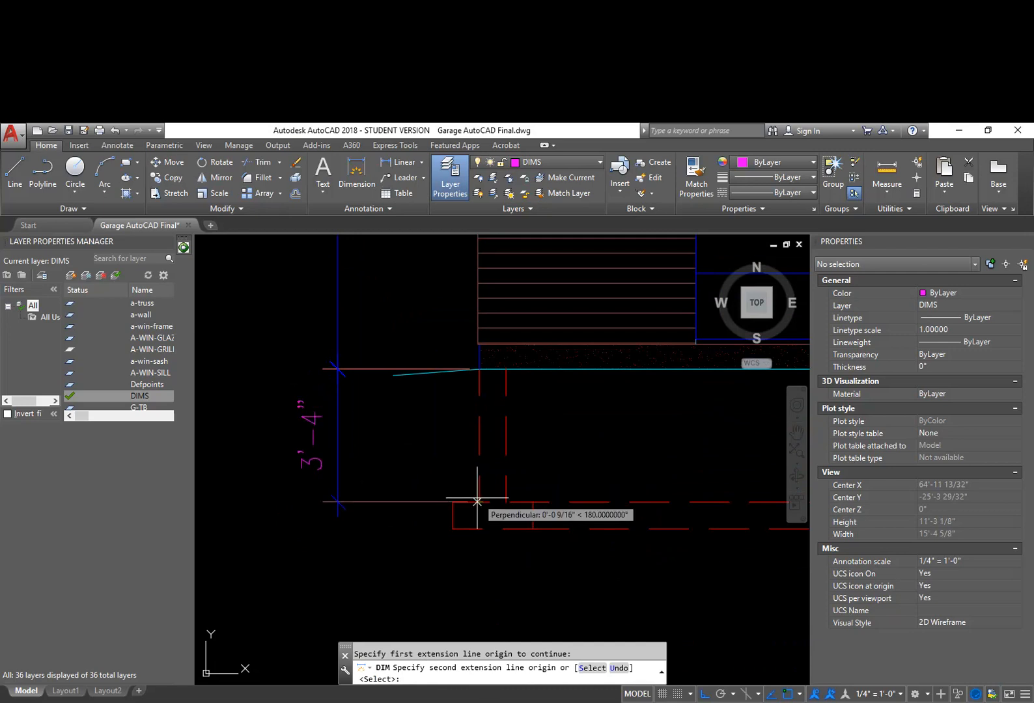
click(479, 501)
Extend the continued dimension chain to the bottom of the footing to dimension the footing's thickness, and finish dimensioning
click(453, 529)
key(Return)
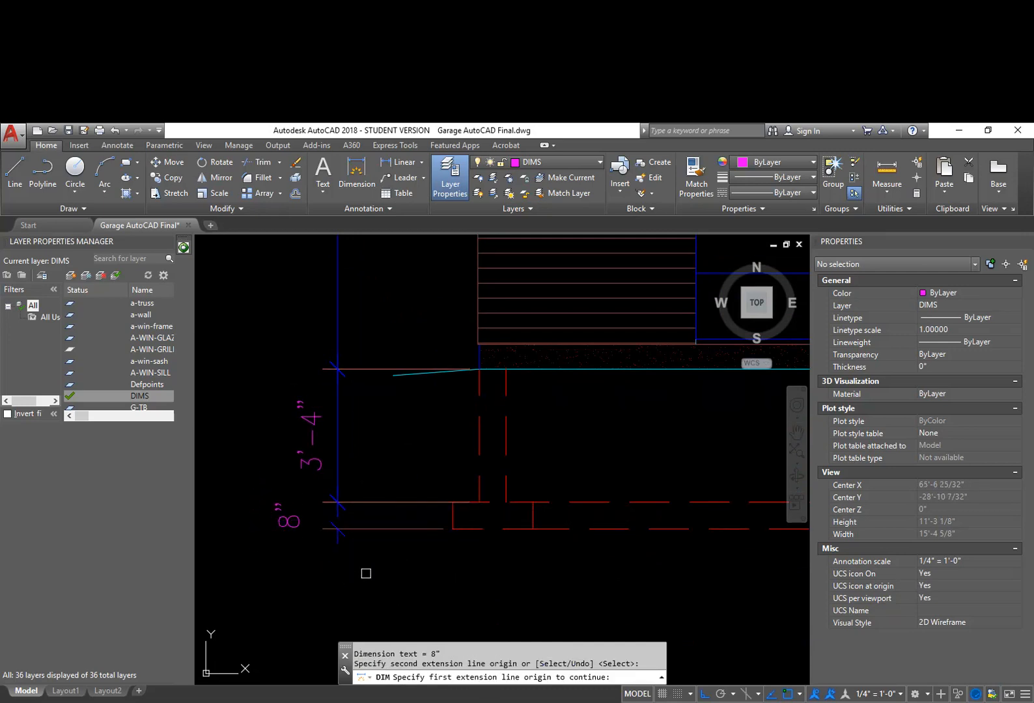
key(Return)
scroll(374, 552, down, 5)
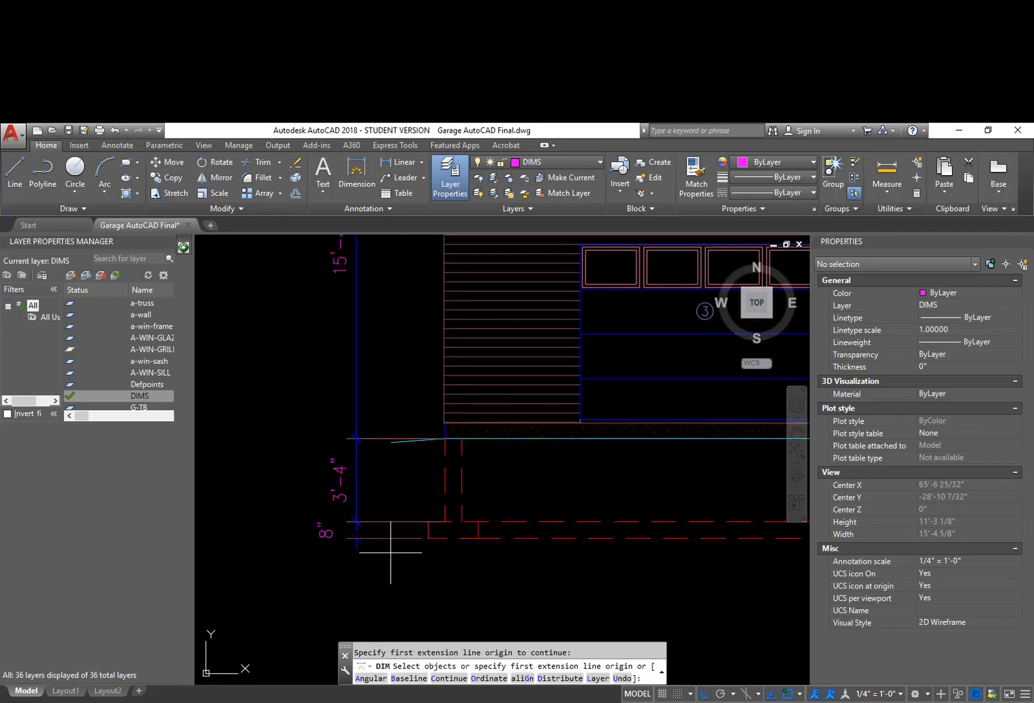
scroll(430, 544, down, 3)
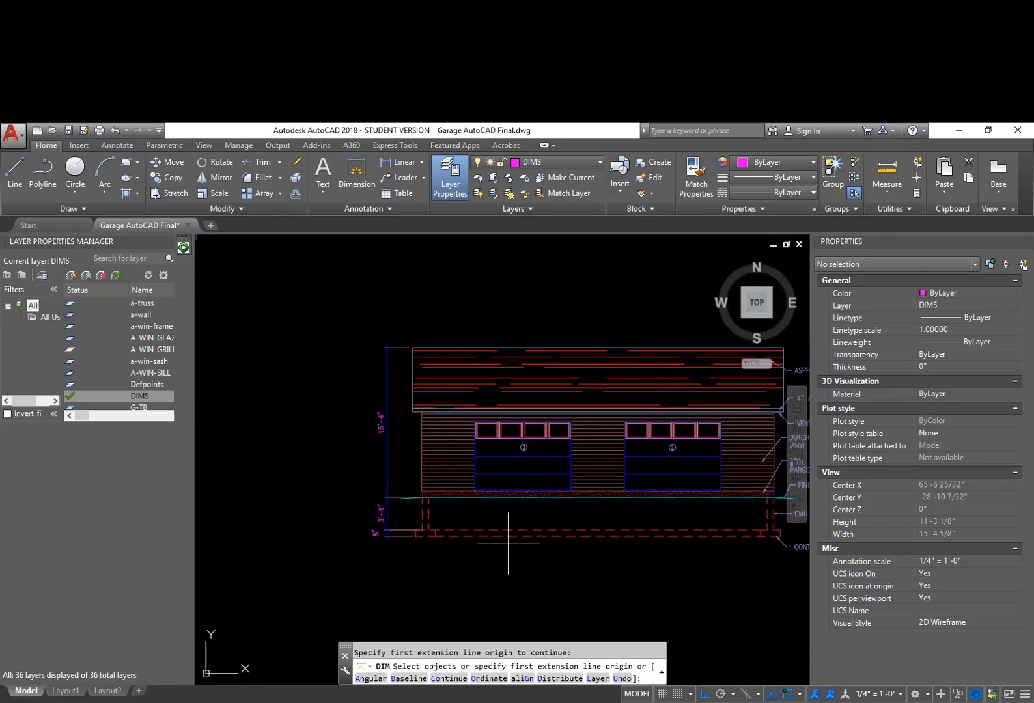
key(Escape)
Save the garage drawing with QSAVE
scroll(465, 547, down, 1)
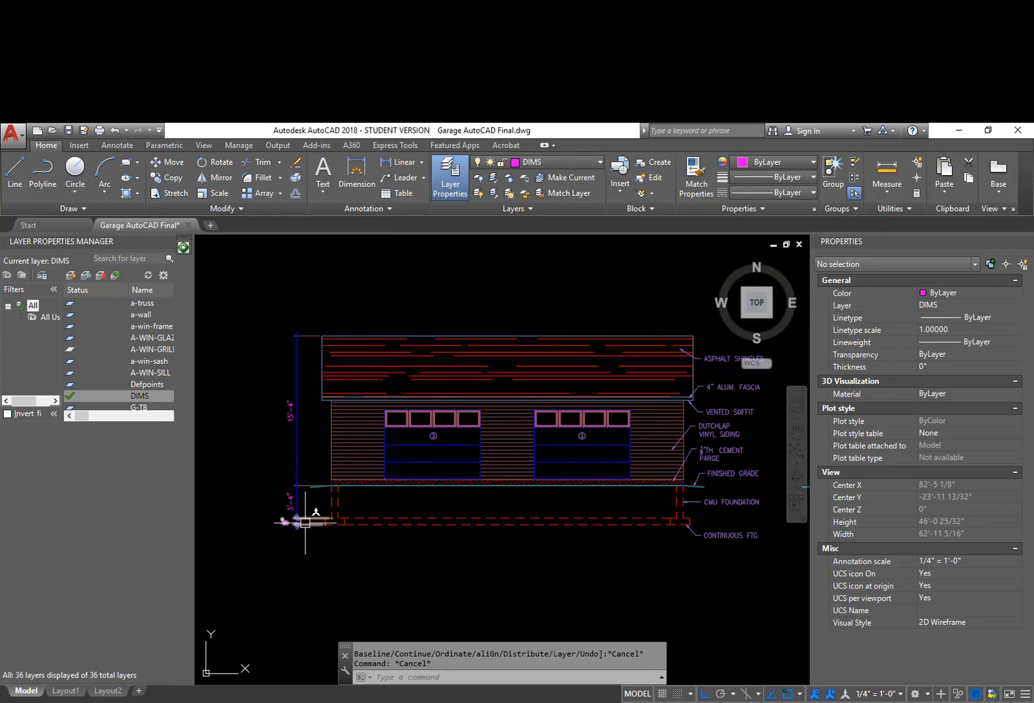
scroll(464, 564, down, 2)
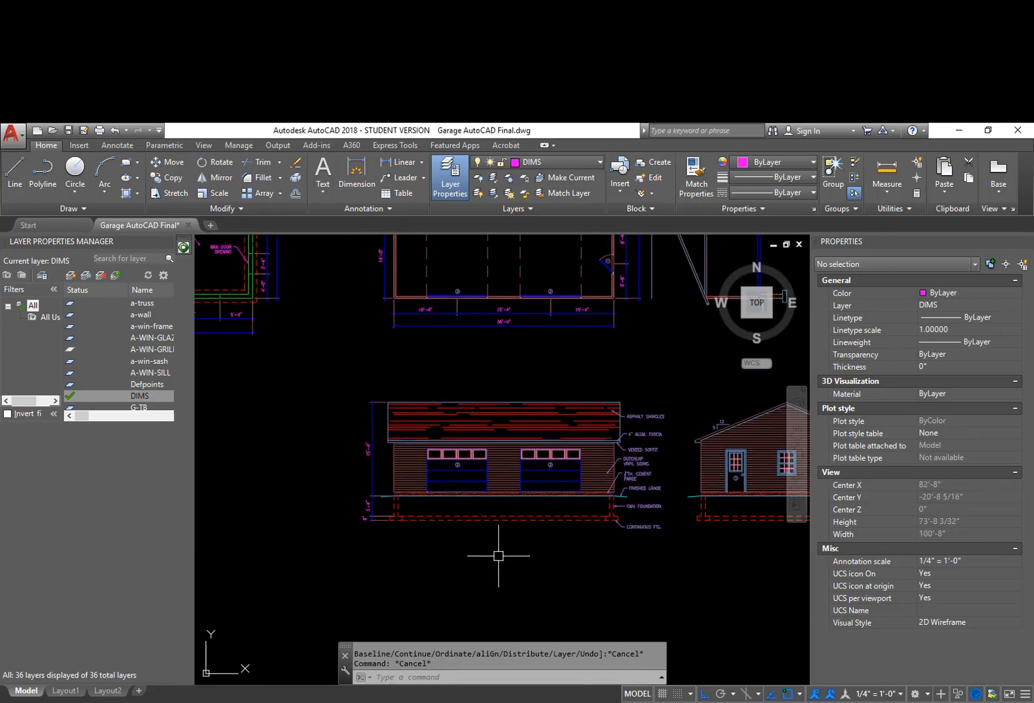
middle_drag(487, 553, 435, 561)
text(QS)
key(Escape)
key(Return)
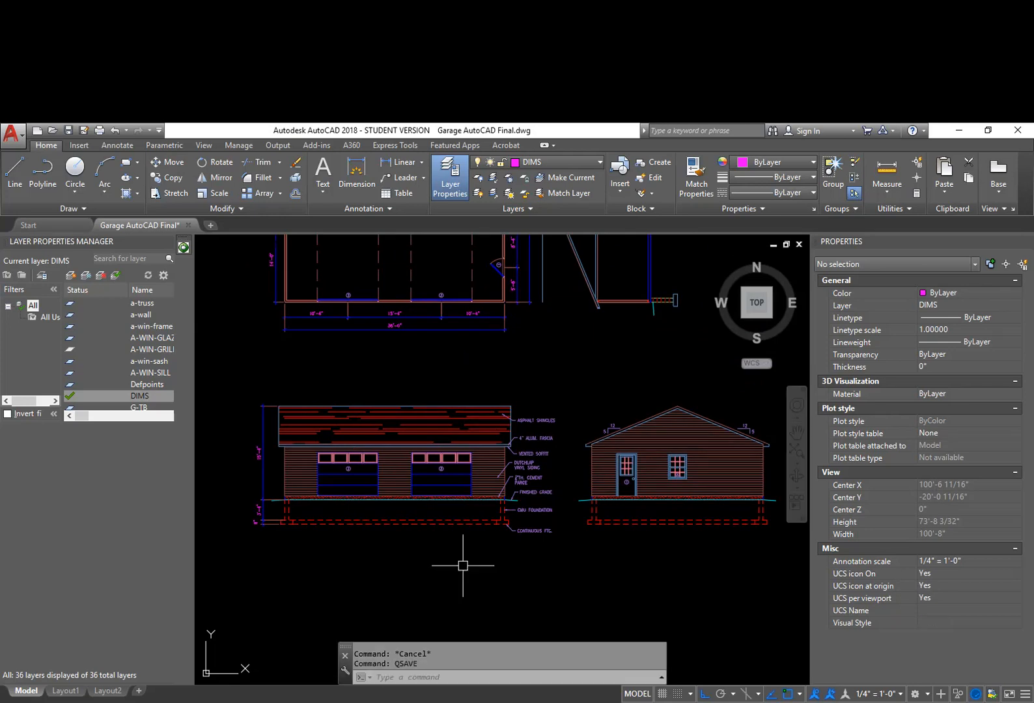
Move the rotated section profile beside the floor plan horizontally to the right, leaving the vertical line next to the plan in place
scroll(486, 577, down, 2)
middle_drag(572, 429, 503, 438)
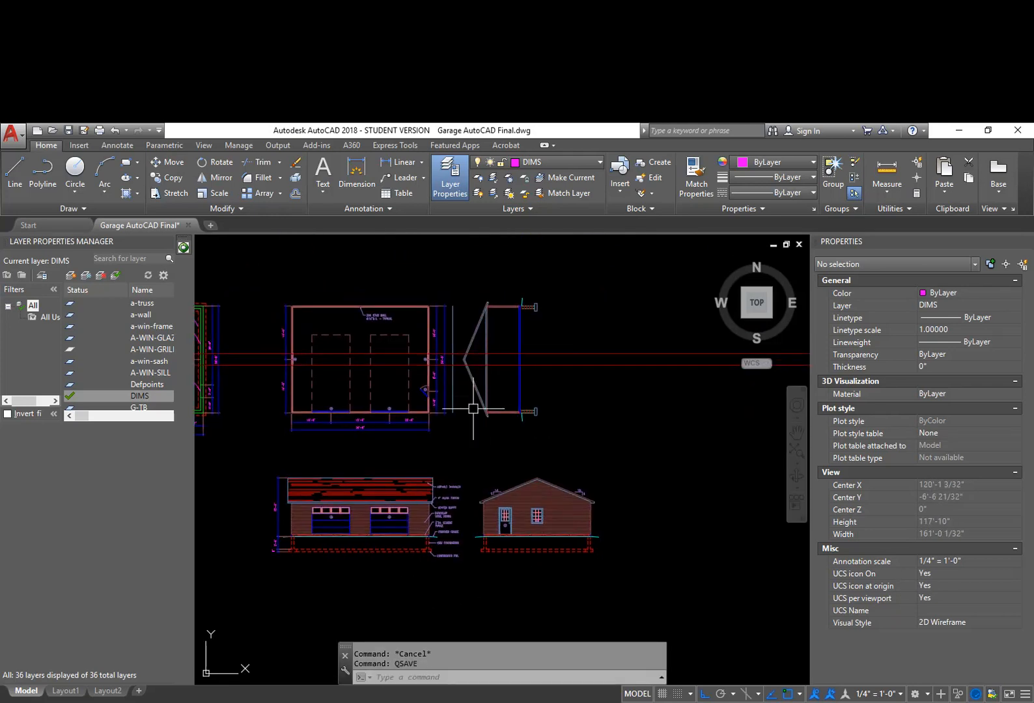
text(m)
key(Return)
text(w)
key(Return)
click(457, 433)
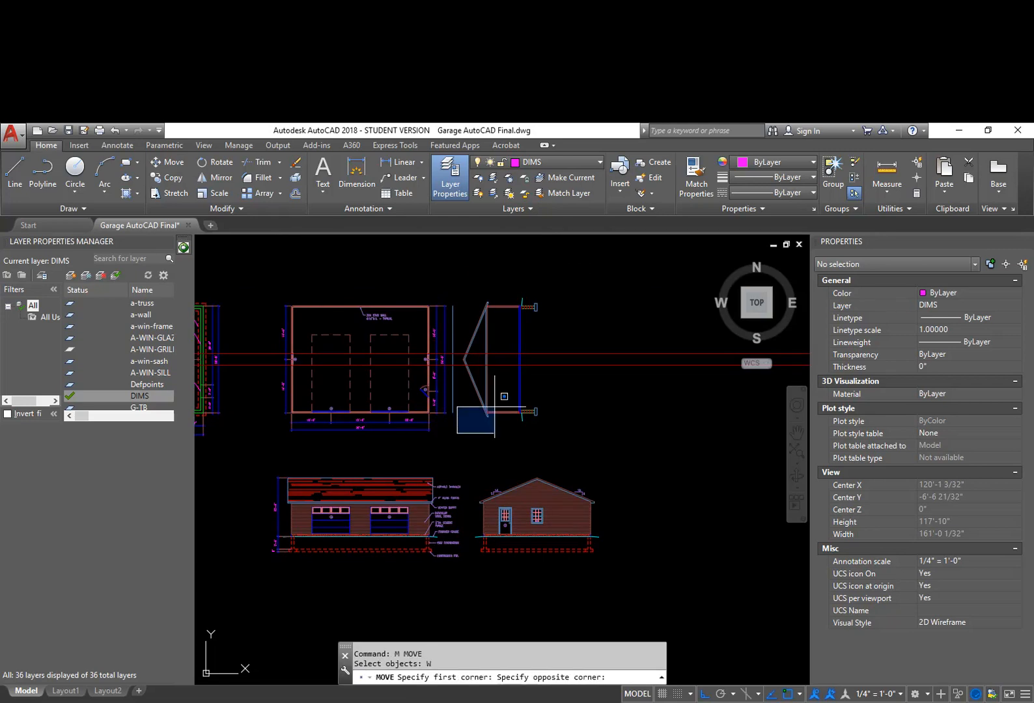
click(586, 285)
key(Return)
click(589, 316)
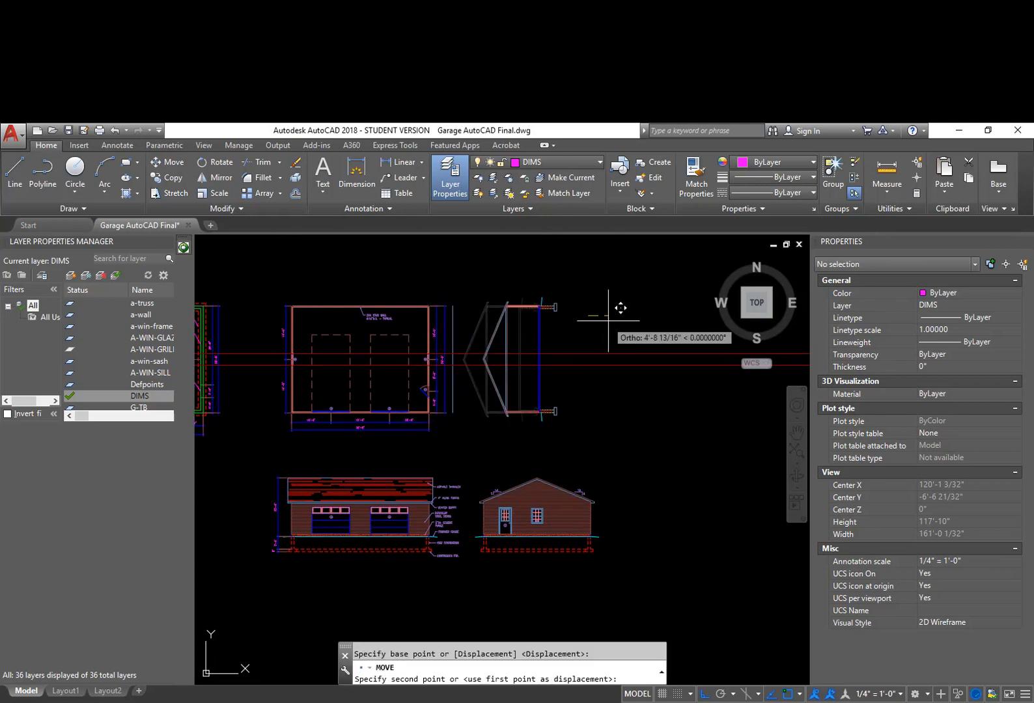
click(635, 312)
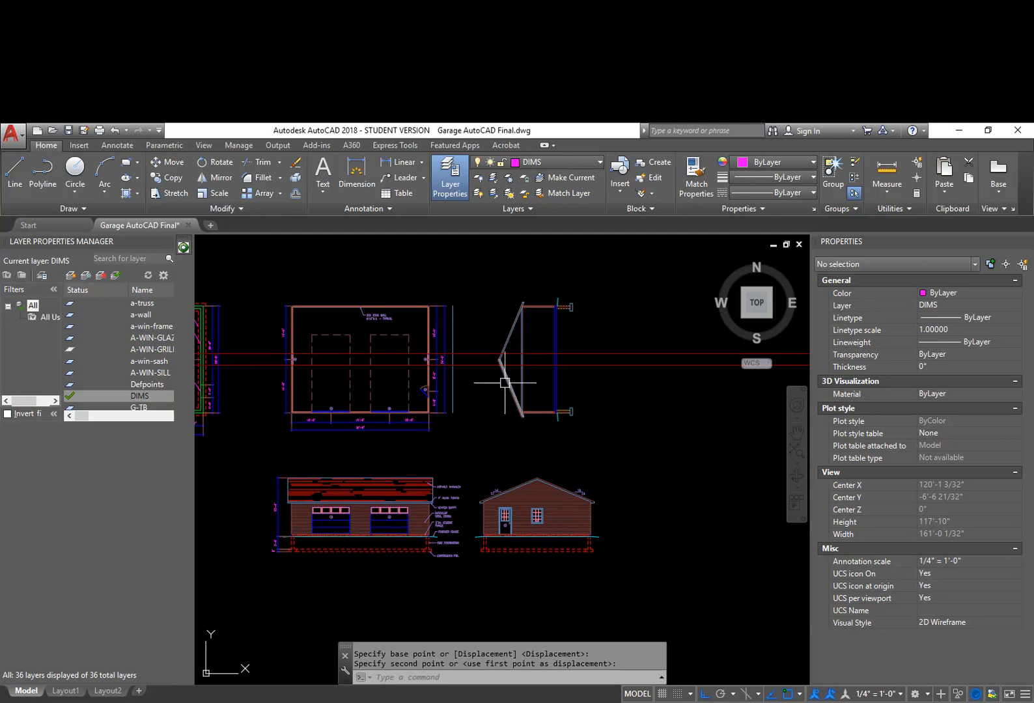
Erase the two long horizontal construction lines running through the floor plan and the rotated section
text(e)
key(Return)
click(670, 382)
click(623, 321)
key(Return)
middle_drag(459, 407, 575, 386)
middle_drag(631, 426, 618, 452)
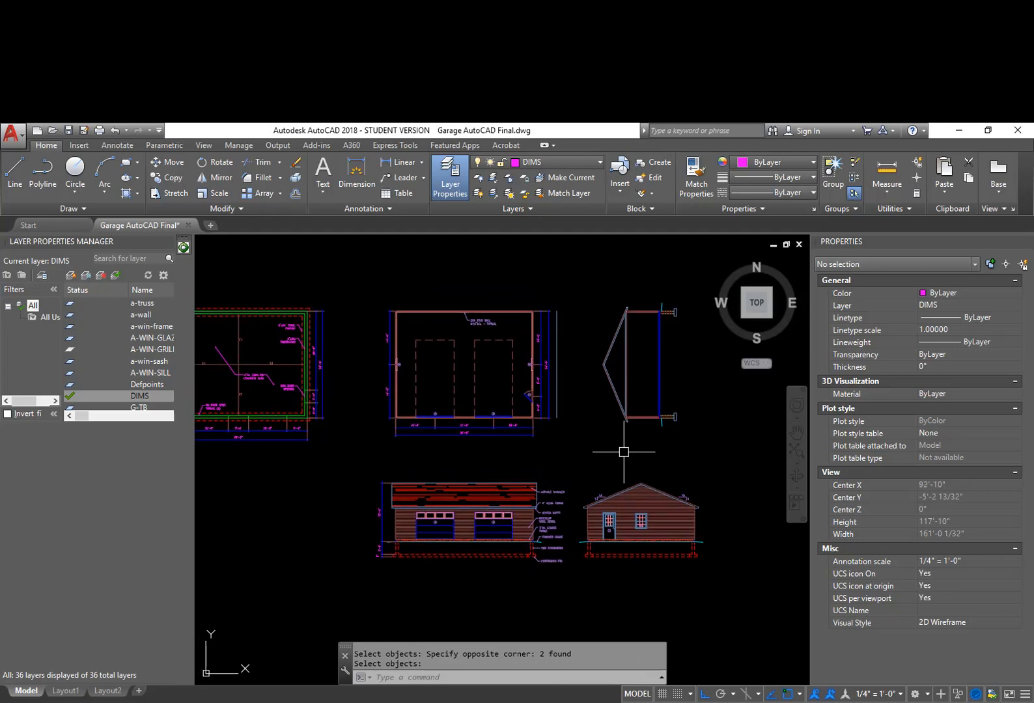